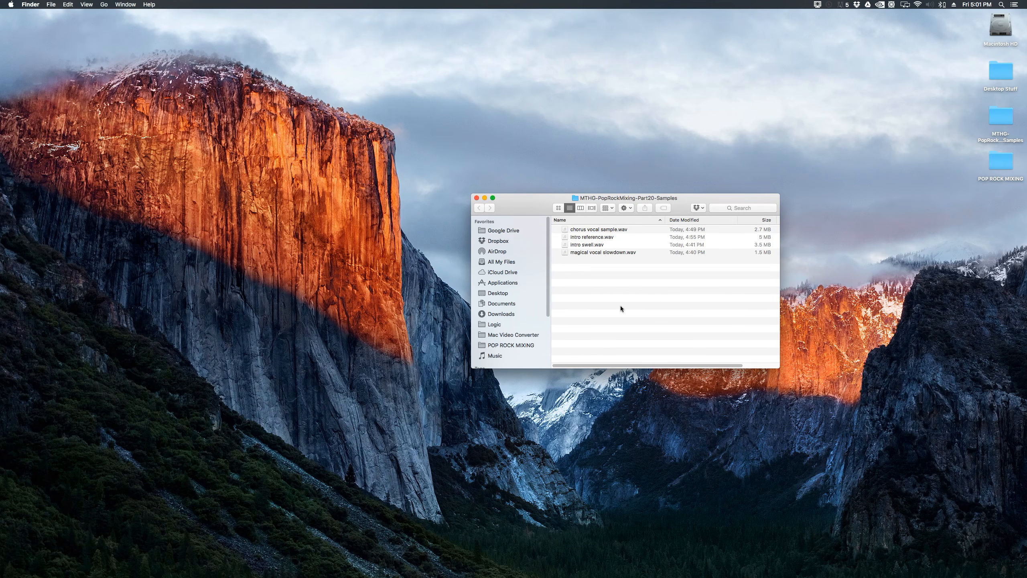
Step: Preview each of the four WAV samples in the MTHG-PopRockMixing-Part20-Samples folder
left_click(611, 232)
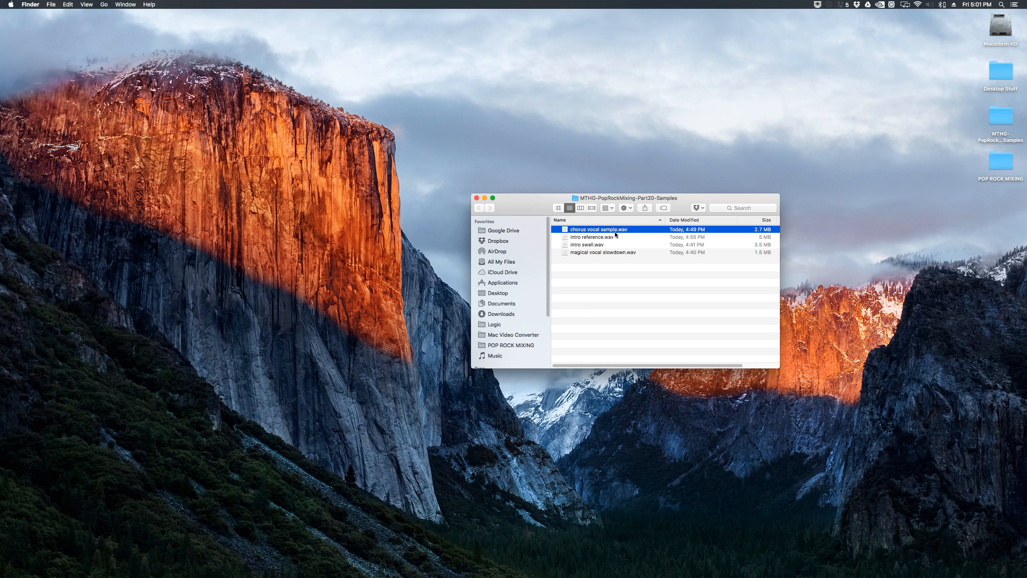
key("space")
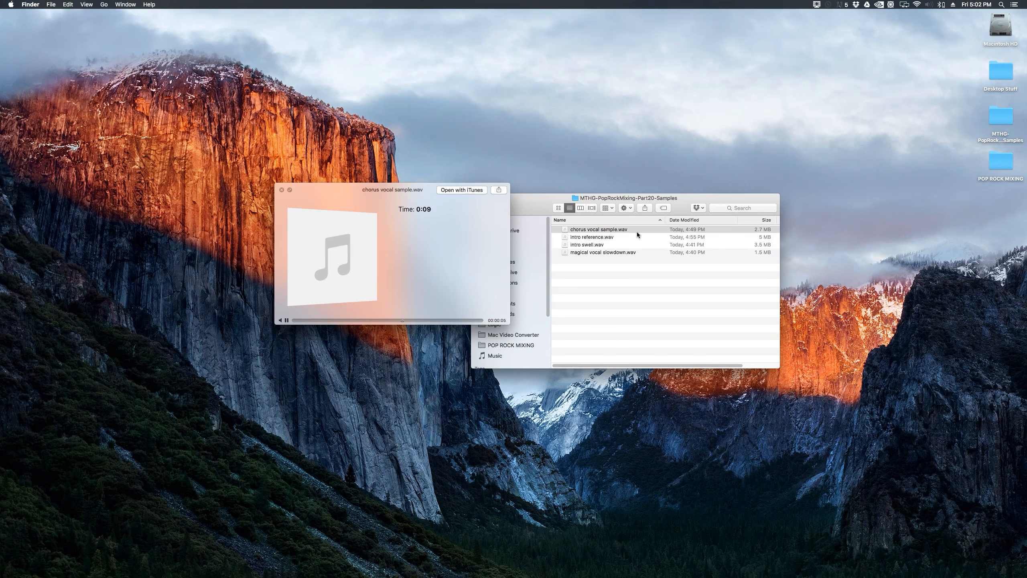
key("space")
key("Down")
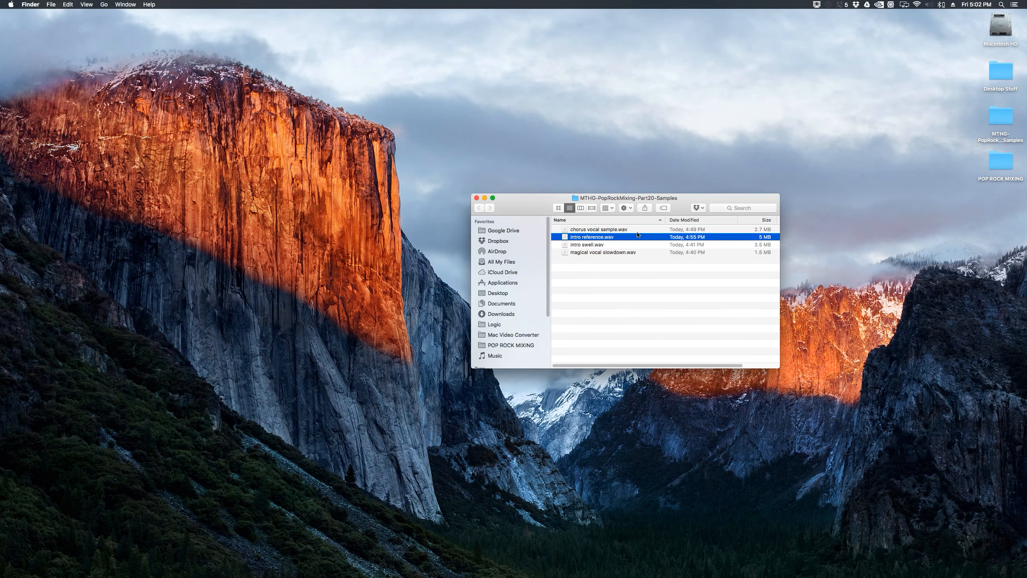
key("space")
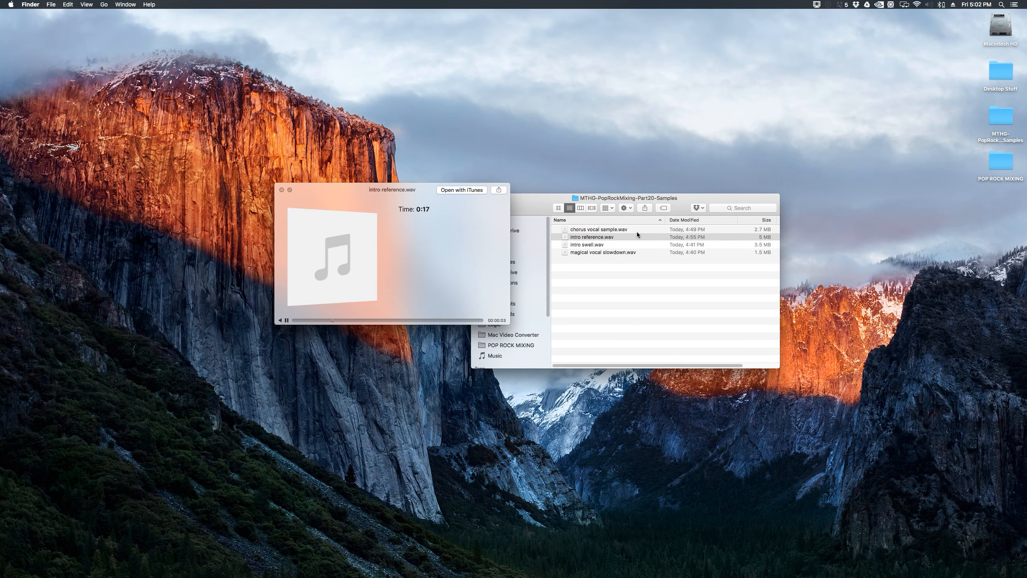
key("space")
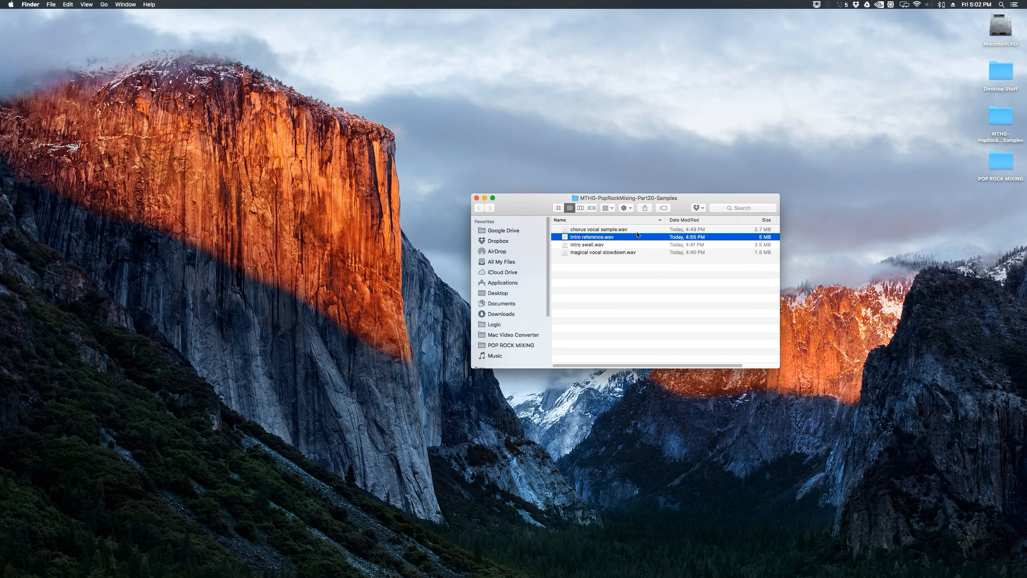
key("Down")
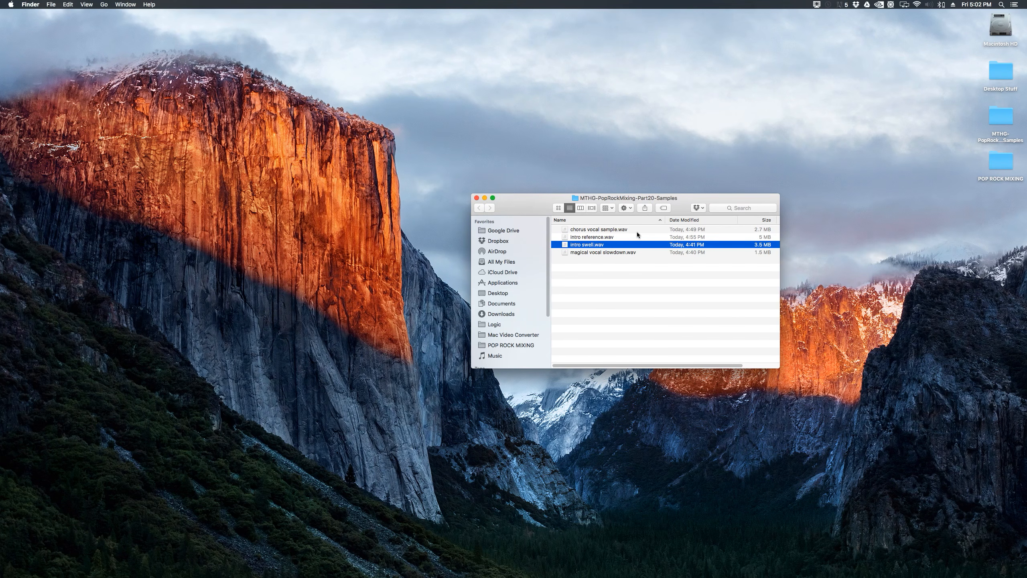
key("space")
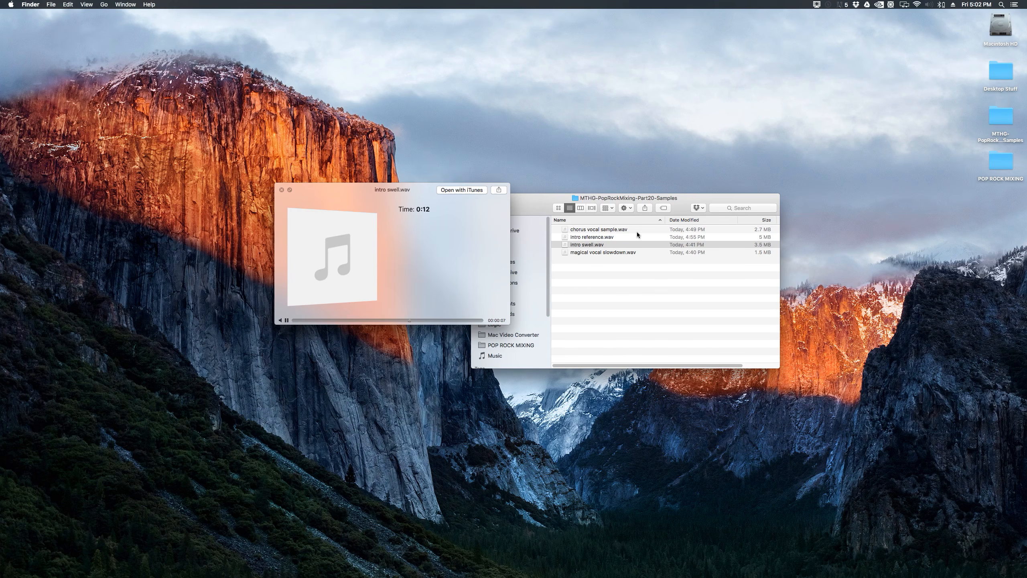
key("space")
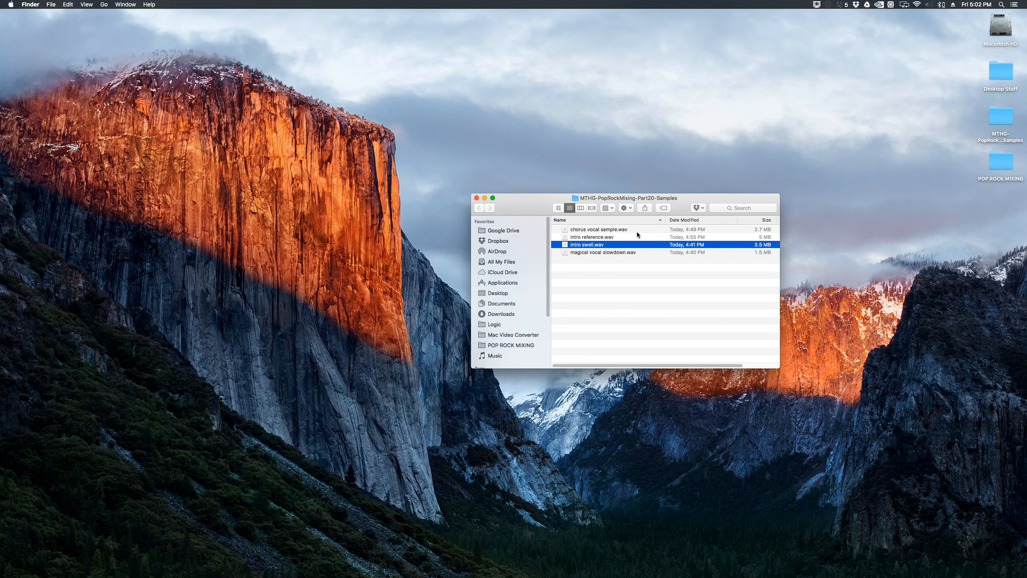
key("Down")
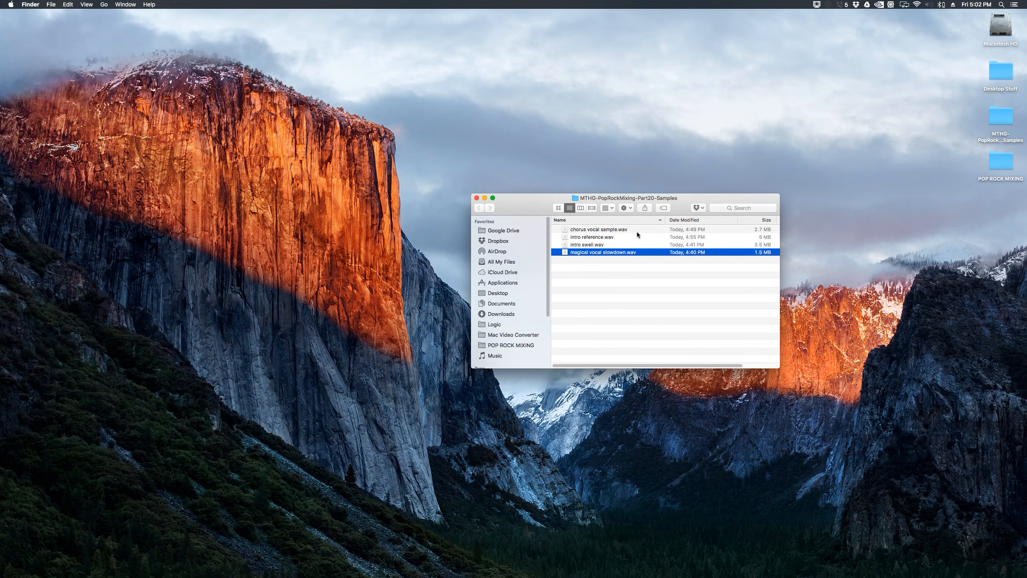
key("space")
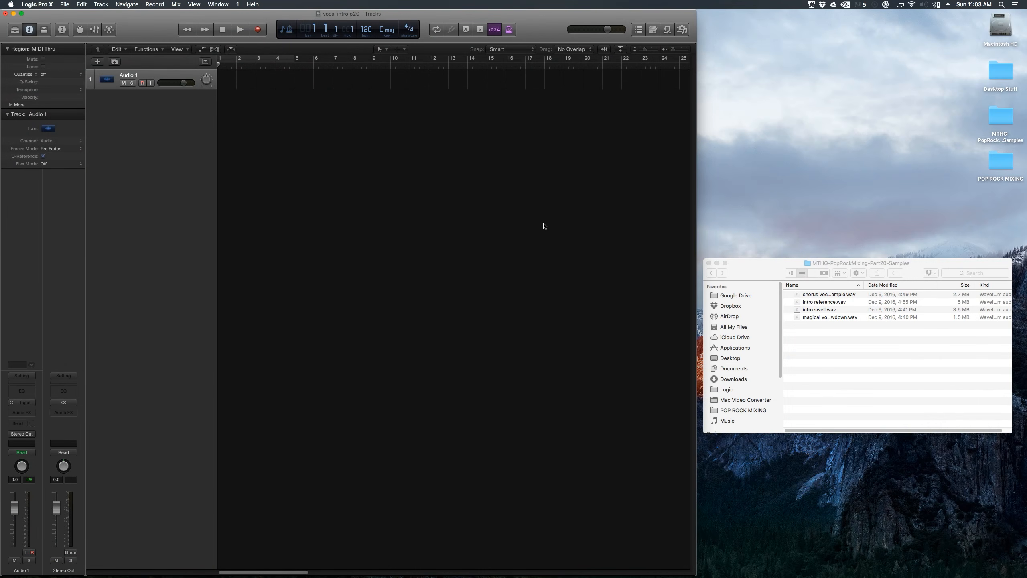
Step: Check the project's sample rate in the Audio project settings, then close the settings window
left_click(64, 4)
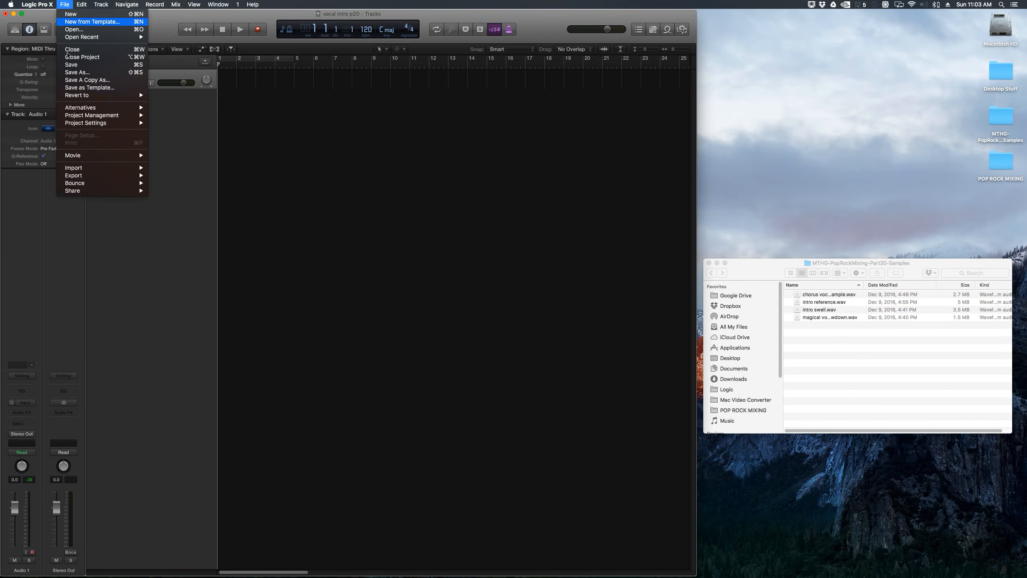
mouse_move(77, 126)
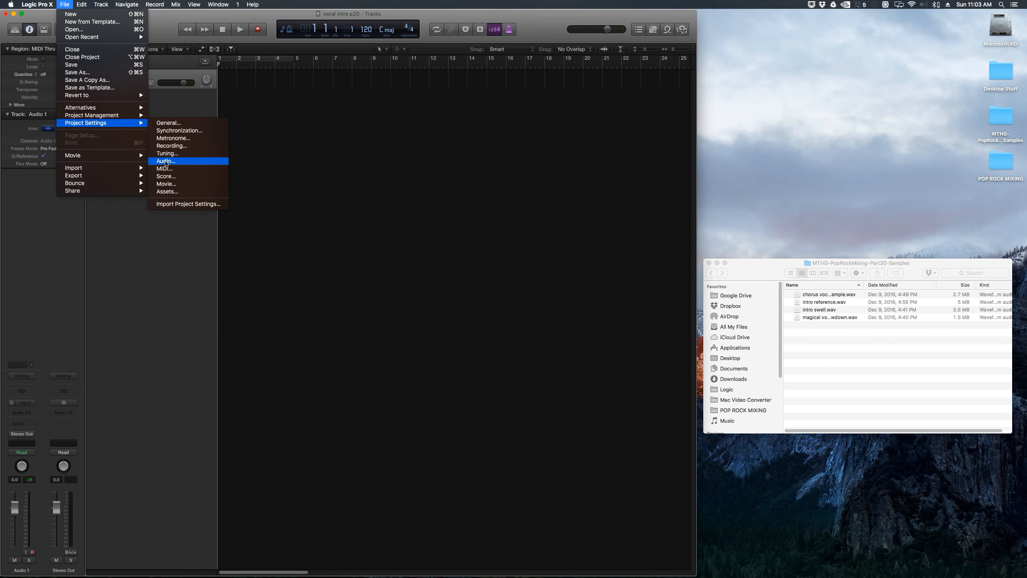
left_click(167, 161)
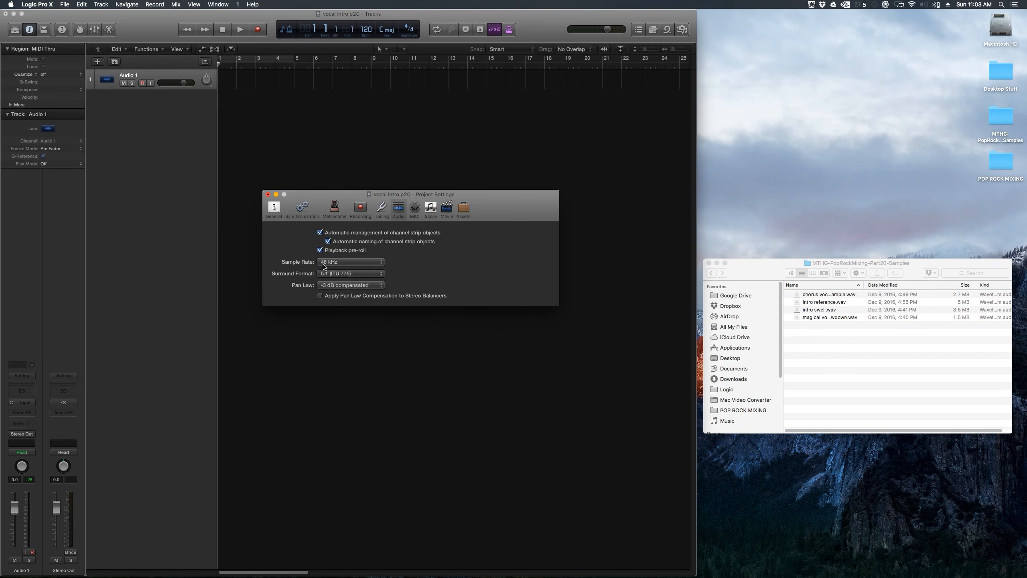
left_click(324, 264)
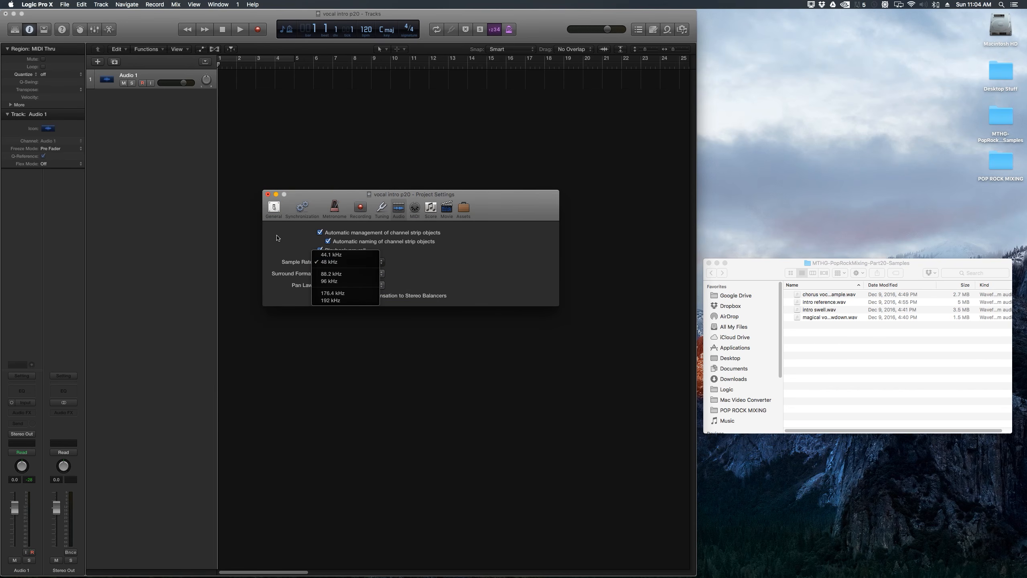
left_click(276, 235)
left_click(267, 195)
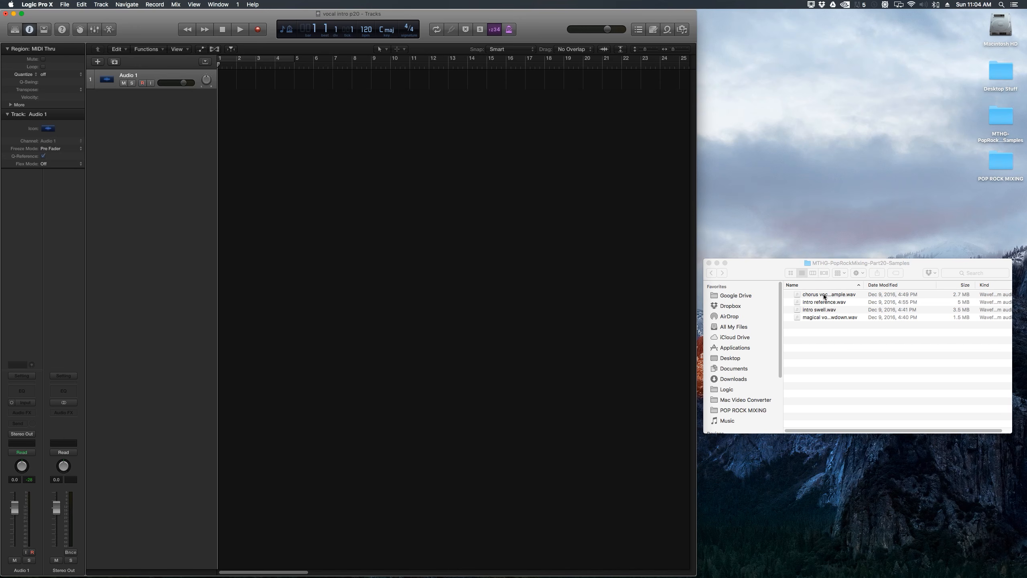
Step: Add chorus vocal sample.wav to the first audio track at bar 1, importing its tempo information
left_click_drag(824, 297, 224, 80)
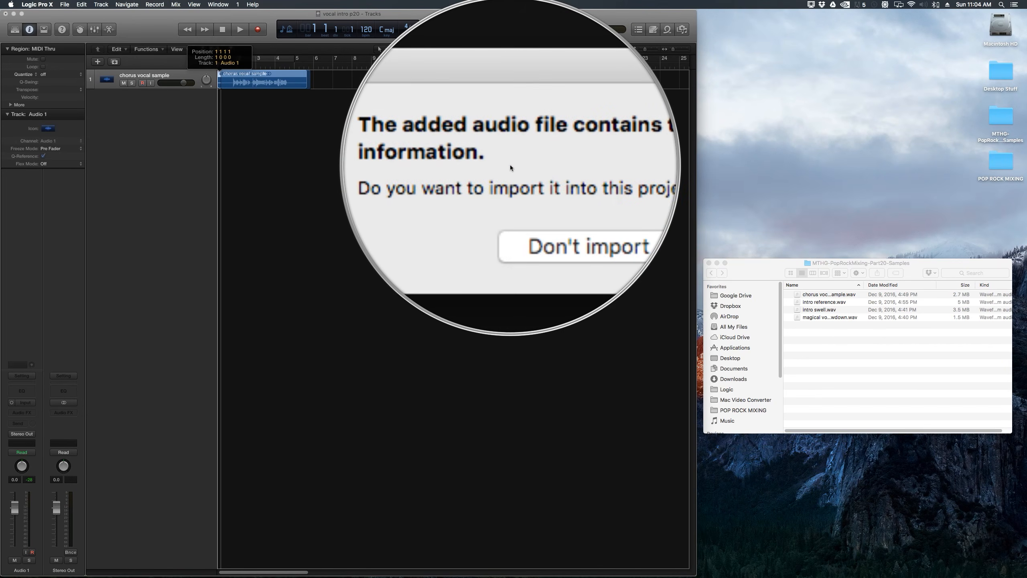
left_click(574, 186)
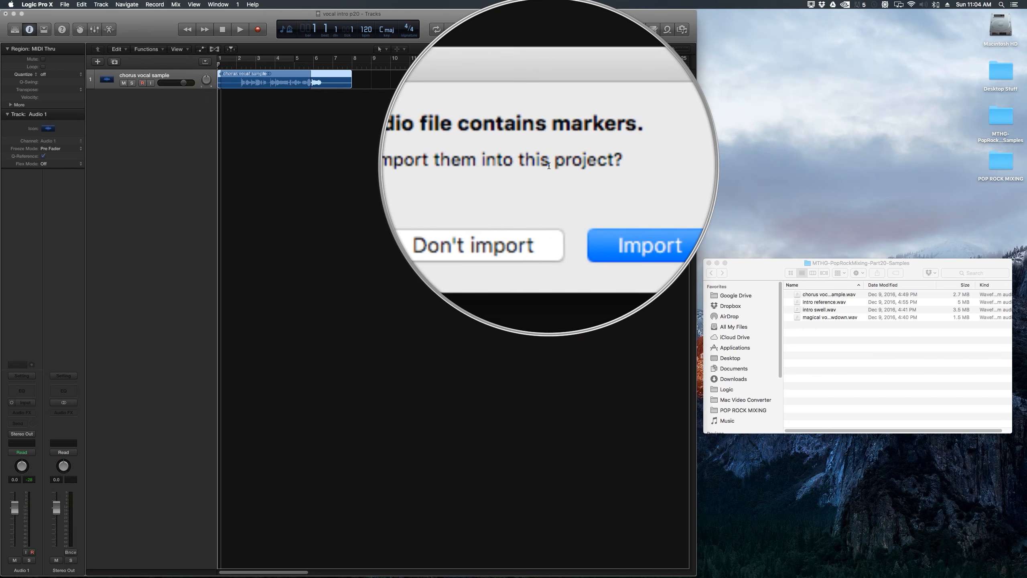
left_click(528, 187)
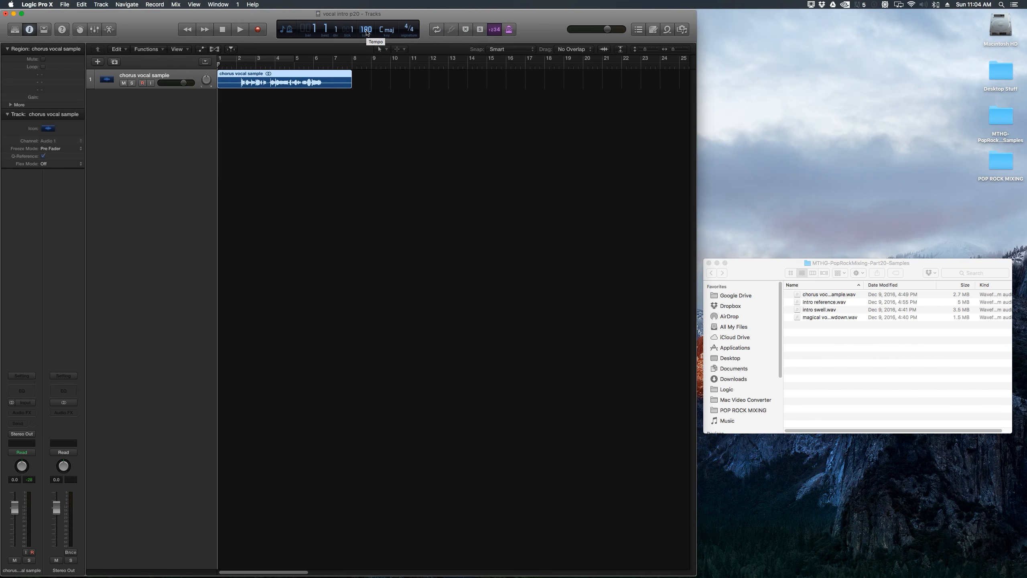
Step: Add intro reference.wav, intro swell.wav and magical vocal slowdown.wav to three new tracks below
left_click(836, 354)
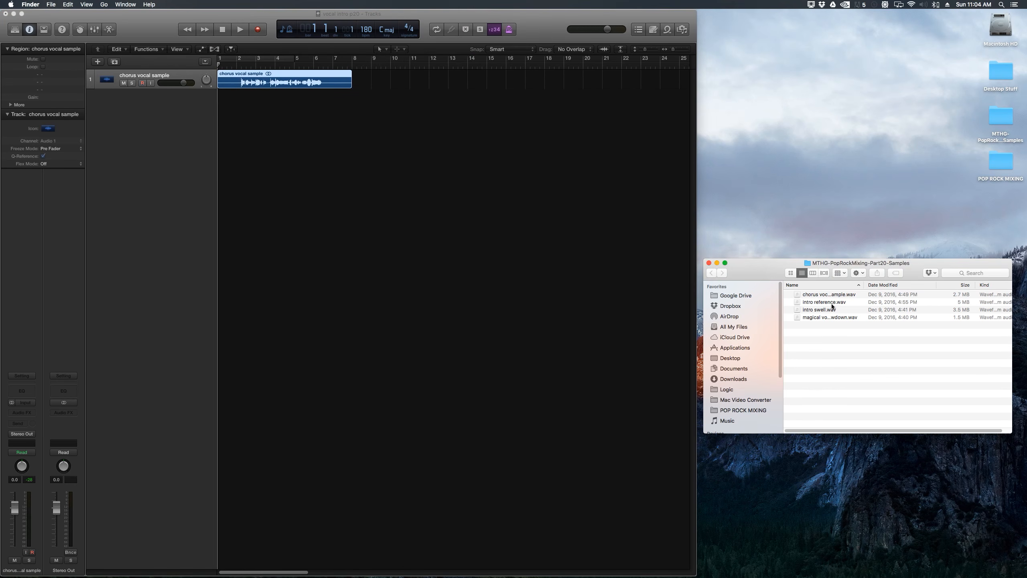
left_click_drag(832, 307, 222, 136)
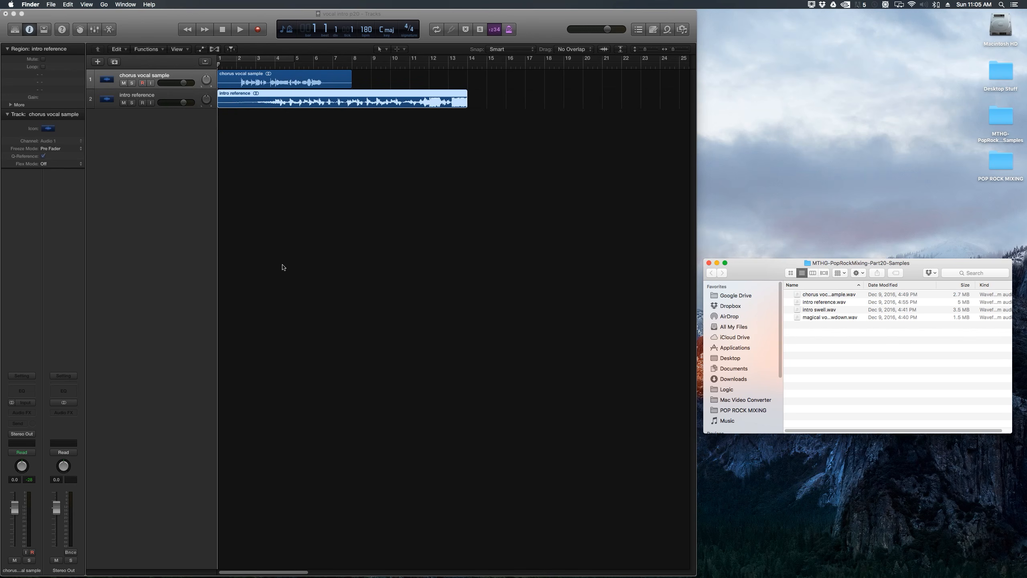
left_click_drag(825, 310, 259, 122)
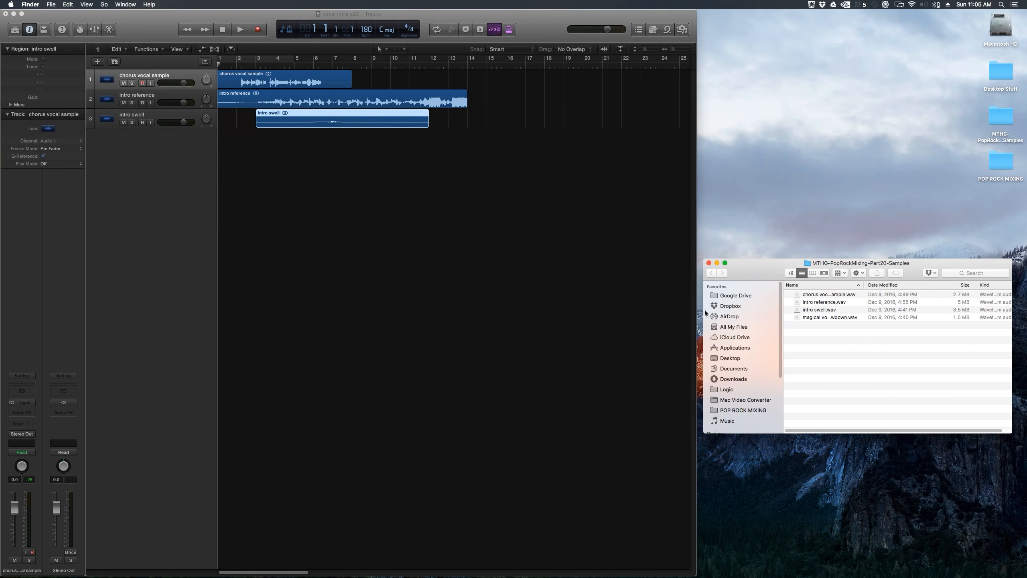
left_click_drag(833, 318, 237, 162)
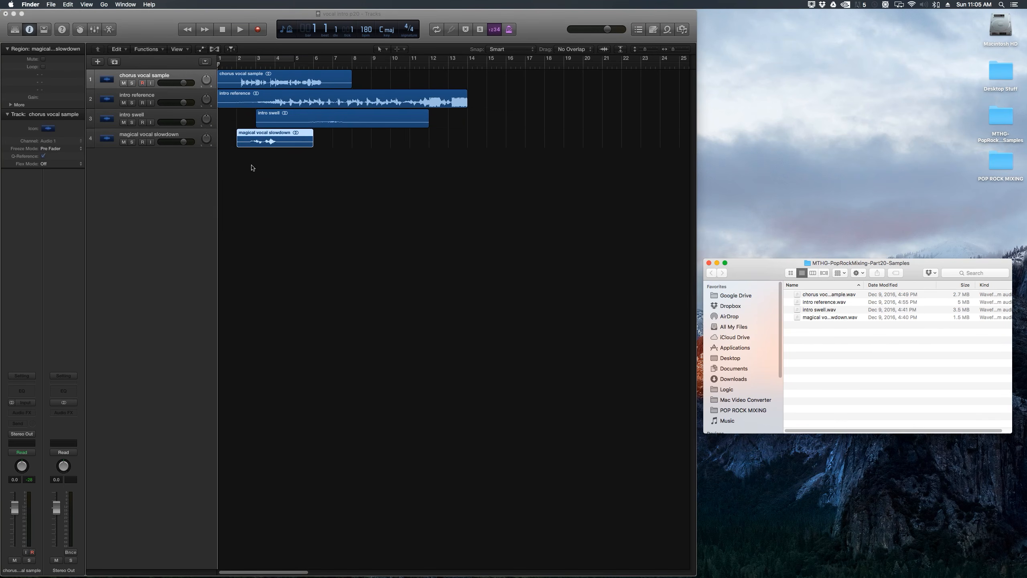
Step: Enlarge the track heights so the waveforms show in detail
left_click(648, 49)
left_click_drag(648, 52, 650, 53)
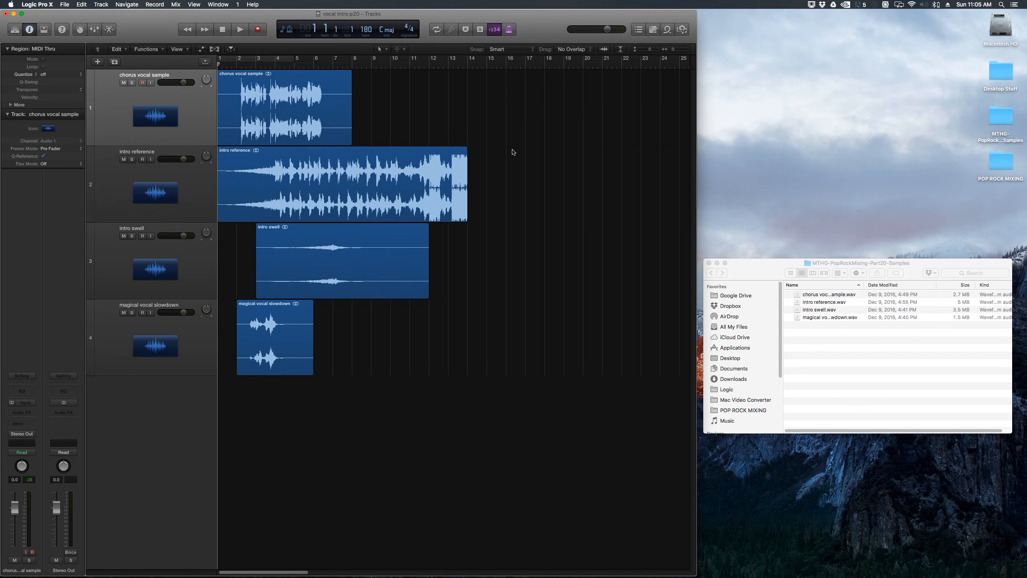
key("x")
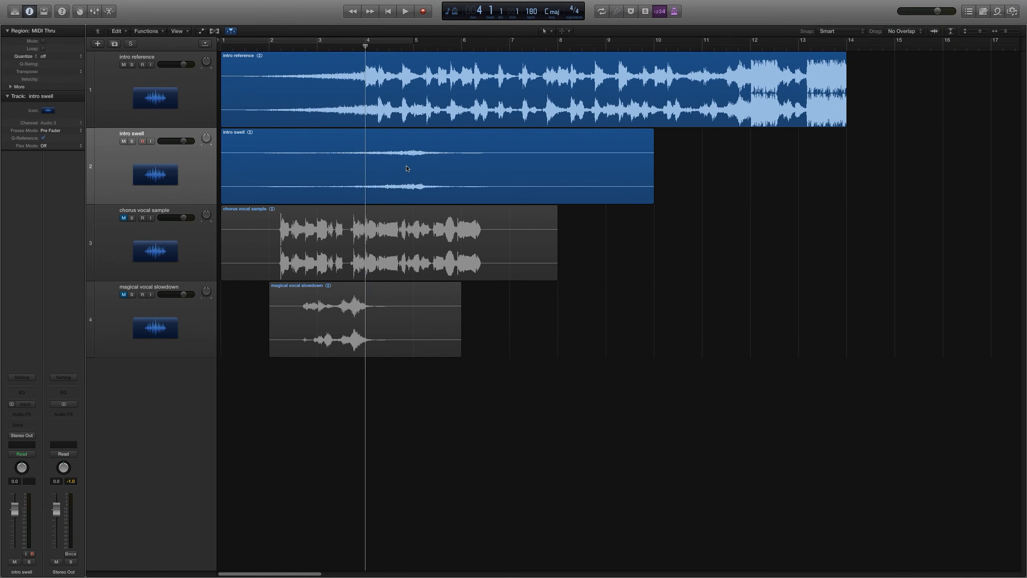
Step: Set the snap grid to Bar with the intro swell region selected
left_click(408, 168)
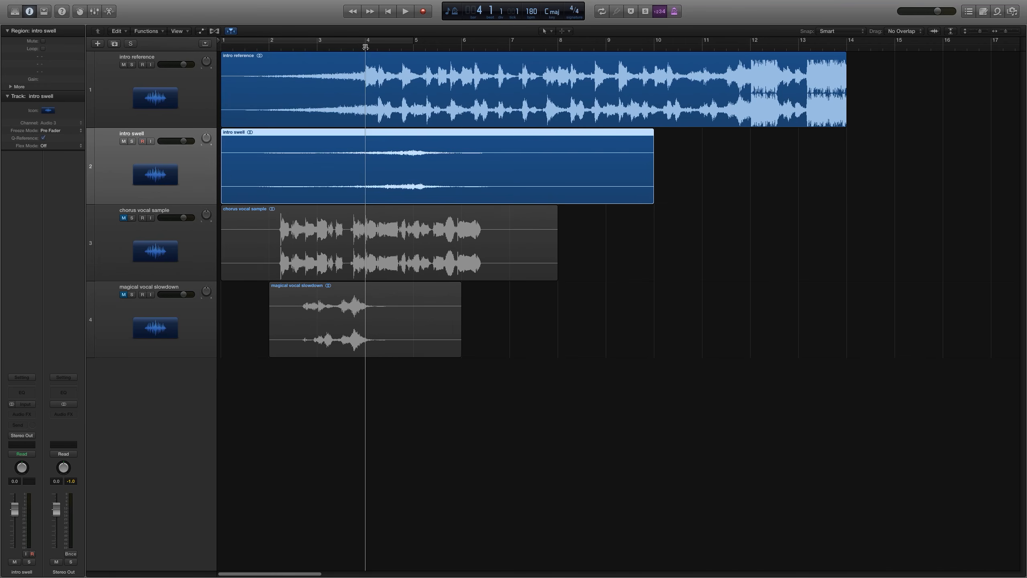
left_click_drag(365, 48, 366, 48)
mouse_move(817, 32)
left_click(852, 36)
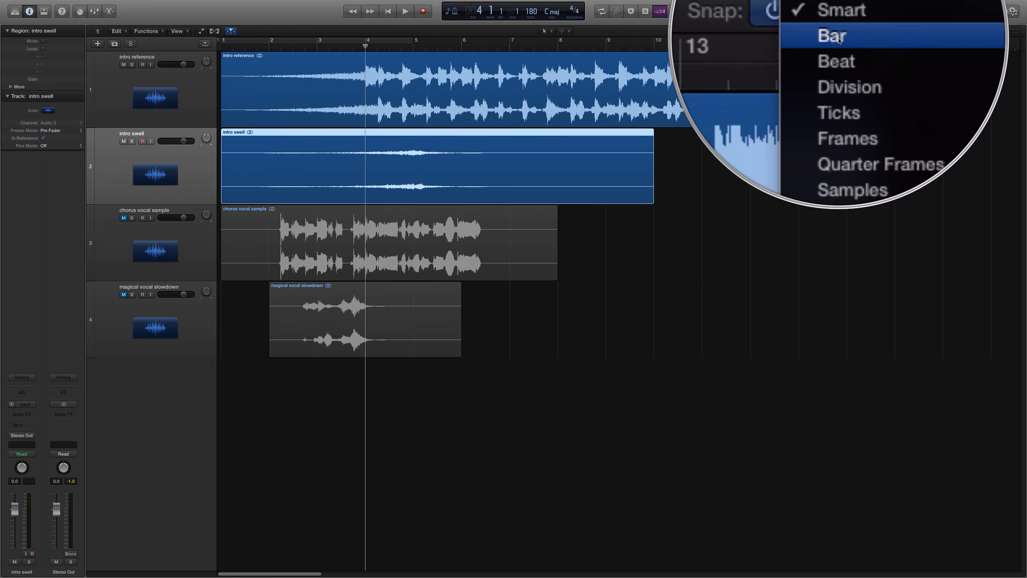
left_click(833, 40)
Step: Delete the intro swell region's first bar and move the remainder to start at bar 1
left_click_drag(265, 154, 216, 155)
key("Delete")
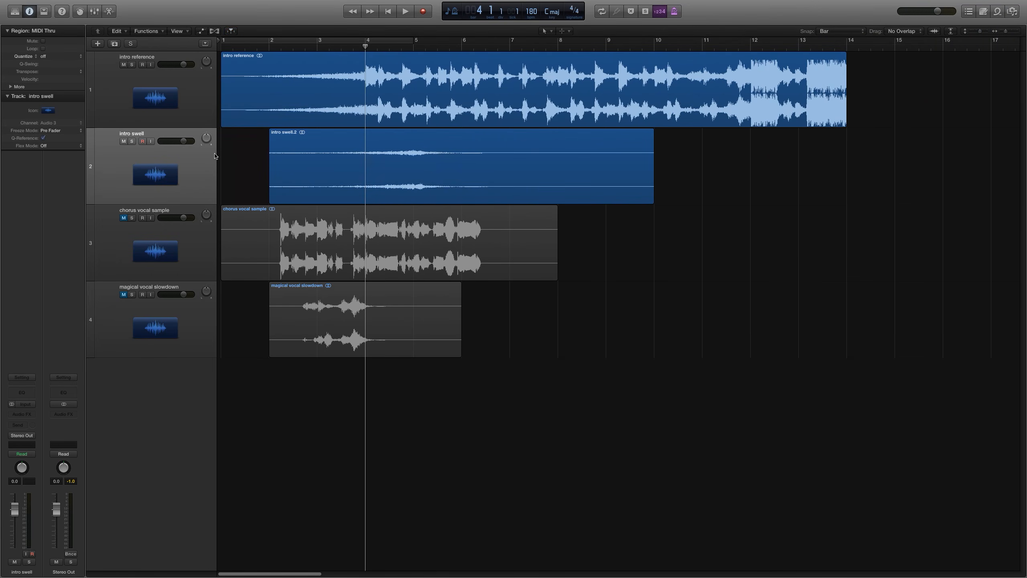
left_click_drag(367, 171, 311, 173)
left_click(609, 265)
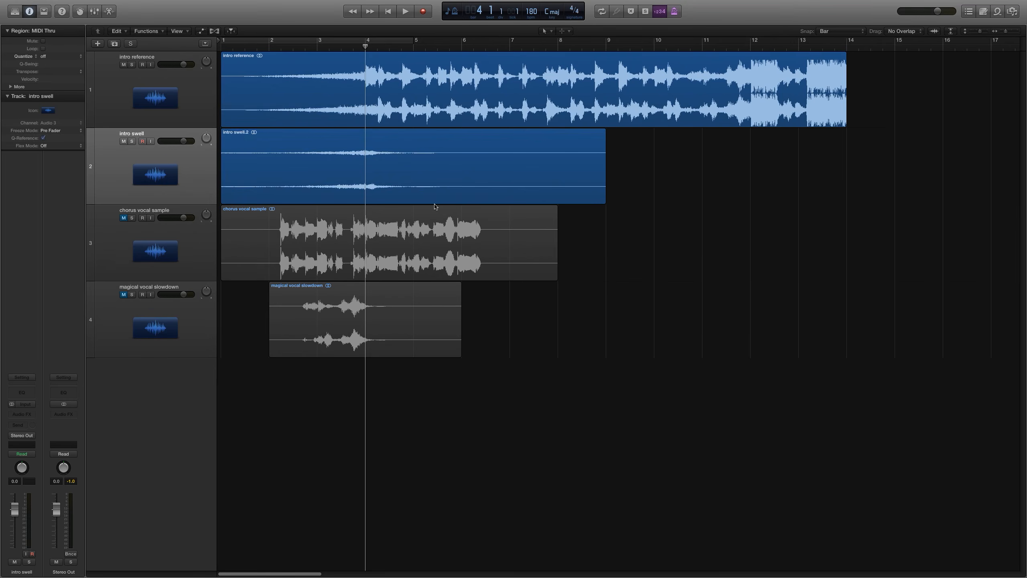
Step: Play the project from the beginning to audition the intro reference and intro swell tracks
left_click(154, 89)
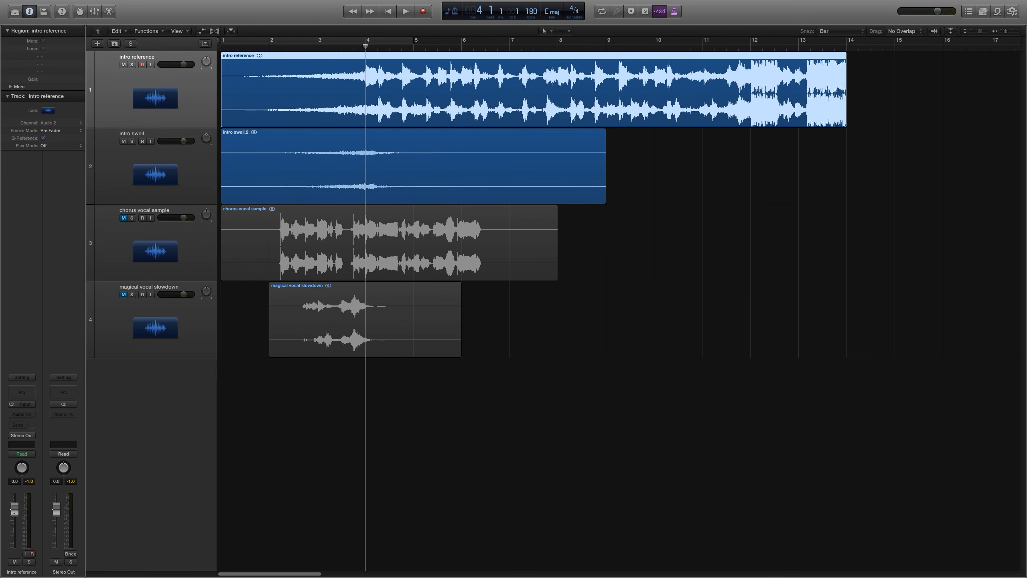
left_click(713, 302)
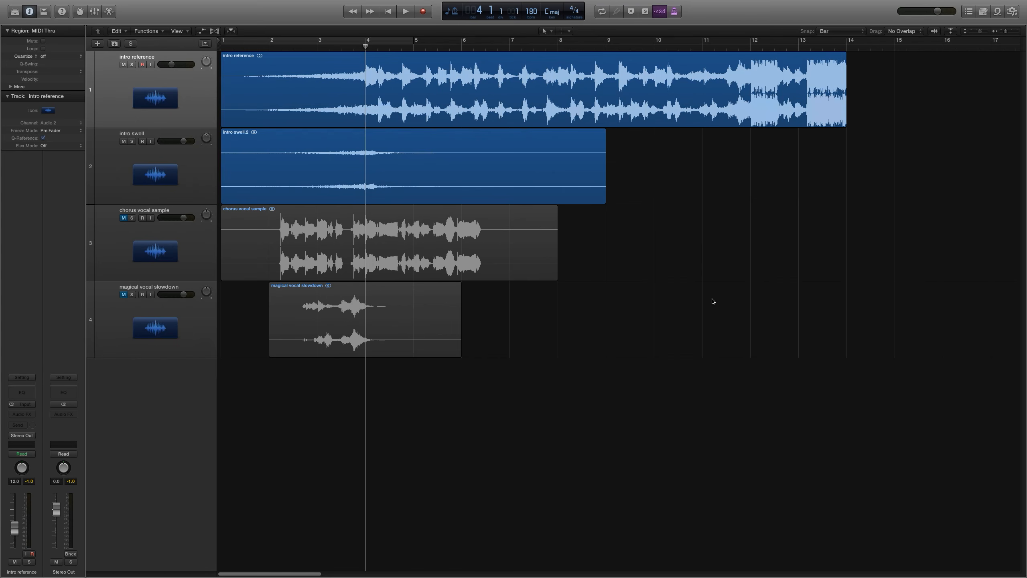
key("Return")
key("space")
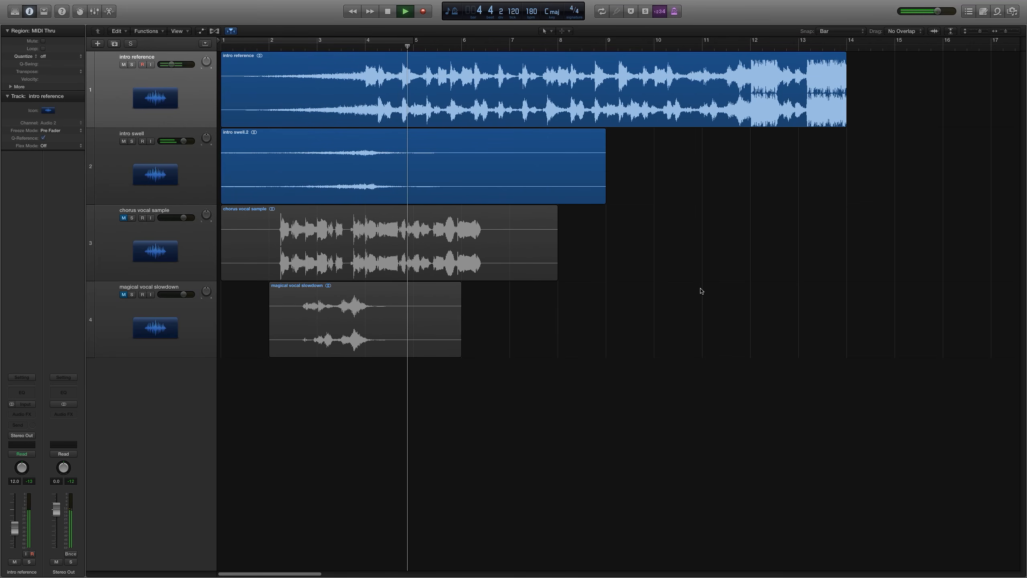
key("space")
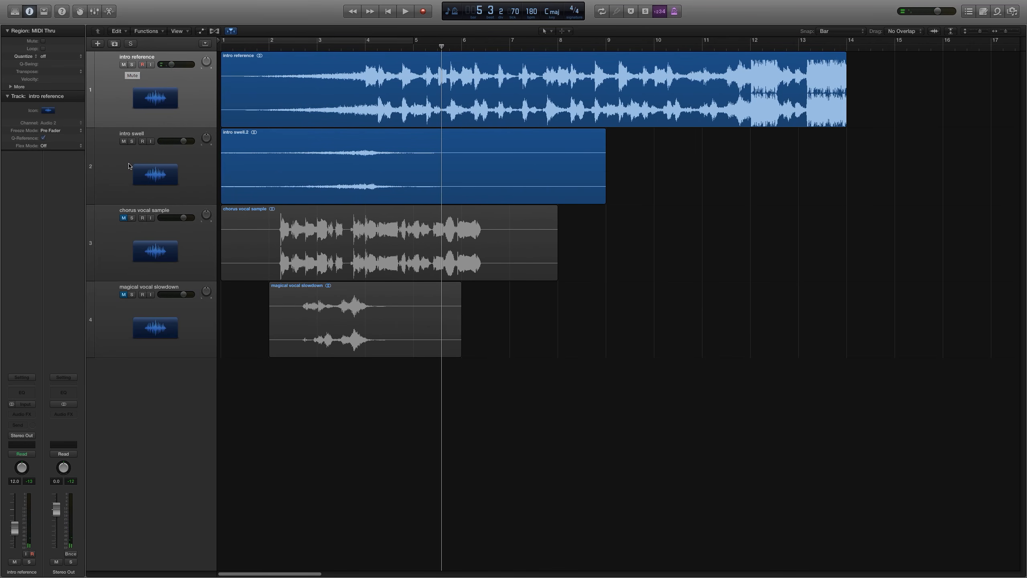
Step: Unmute the magical vocal slowdown track
left_click(252, 177)
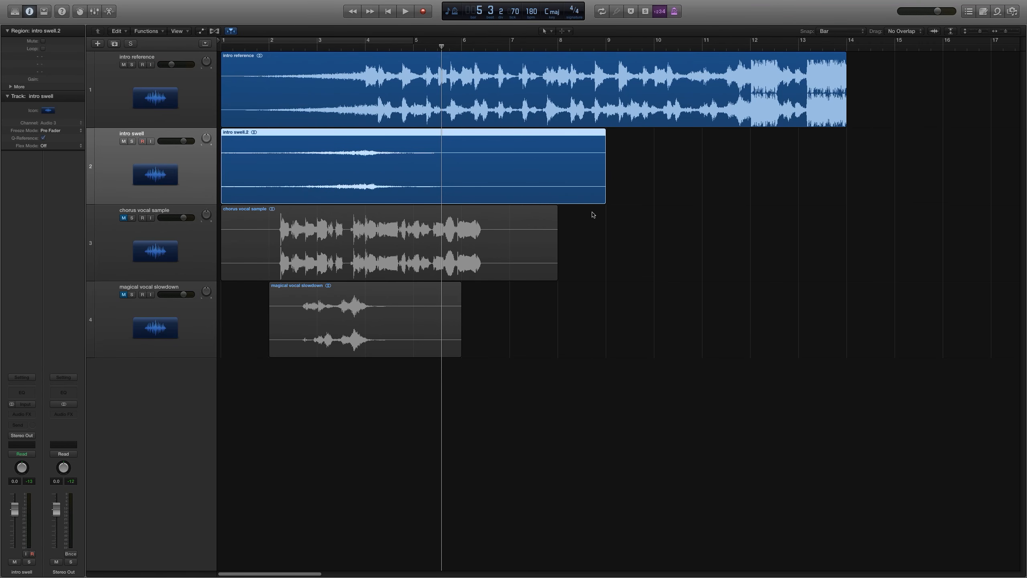
left_click(707, 224)
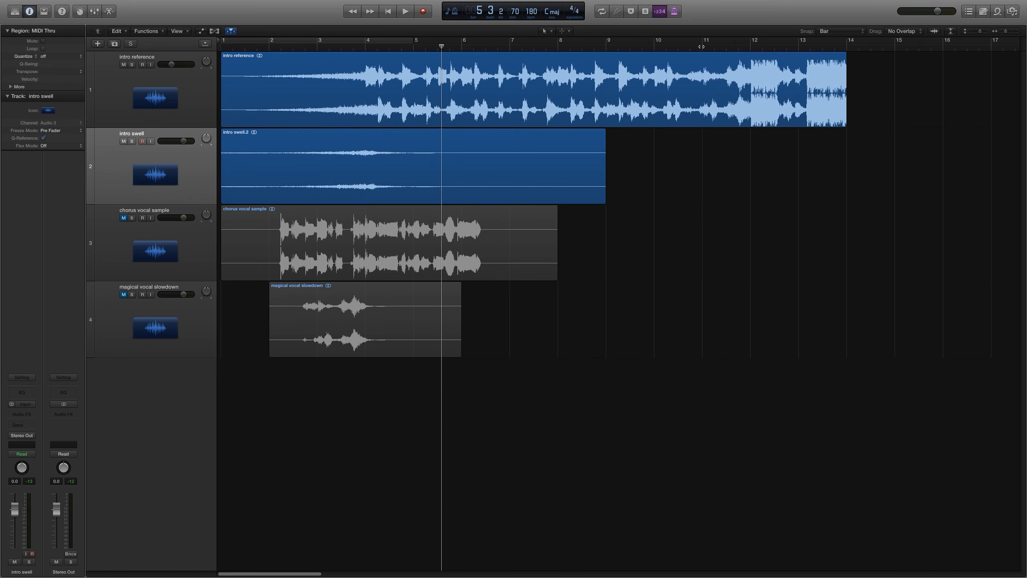
left_click(702, 47)
left_click(303, 320)
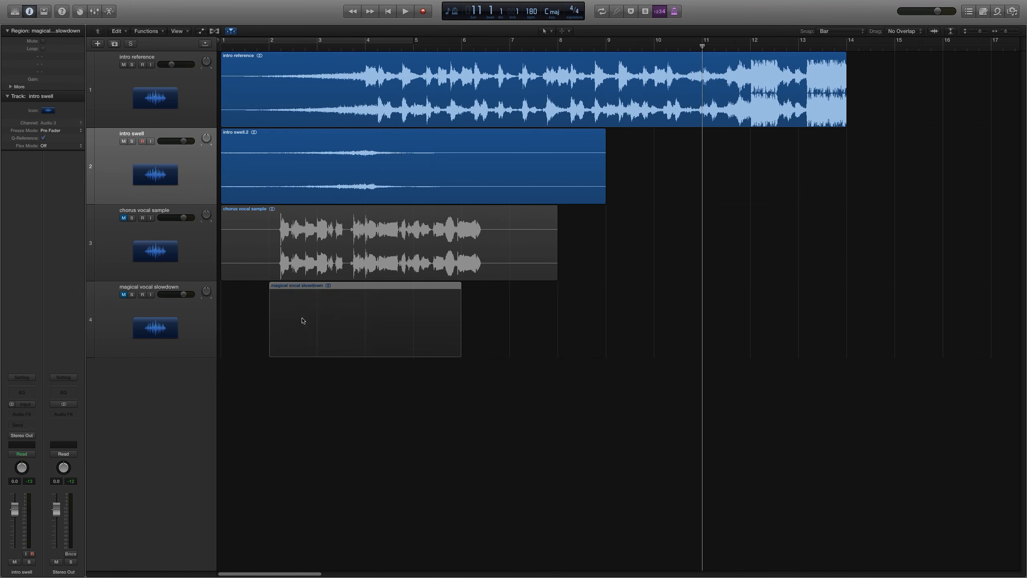
left_click(127, 296)
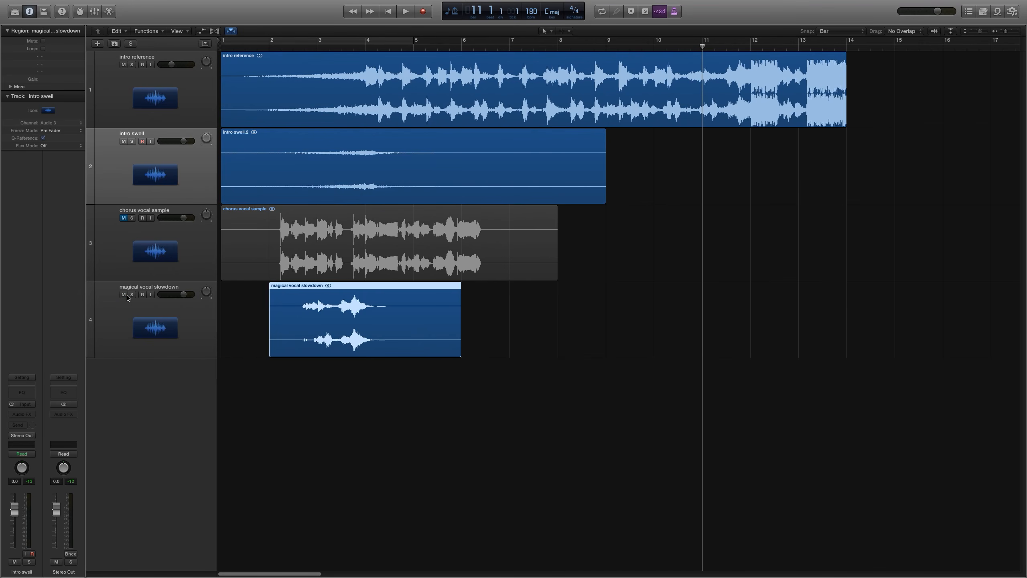
Step: Play the arrangement from around bar 10 to audition the magical vocal slowdown region
key("space")
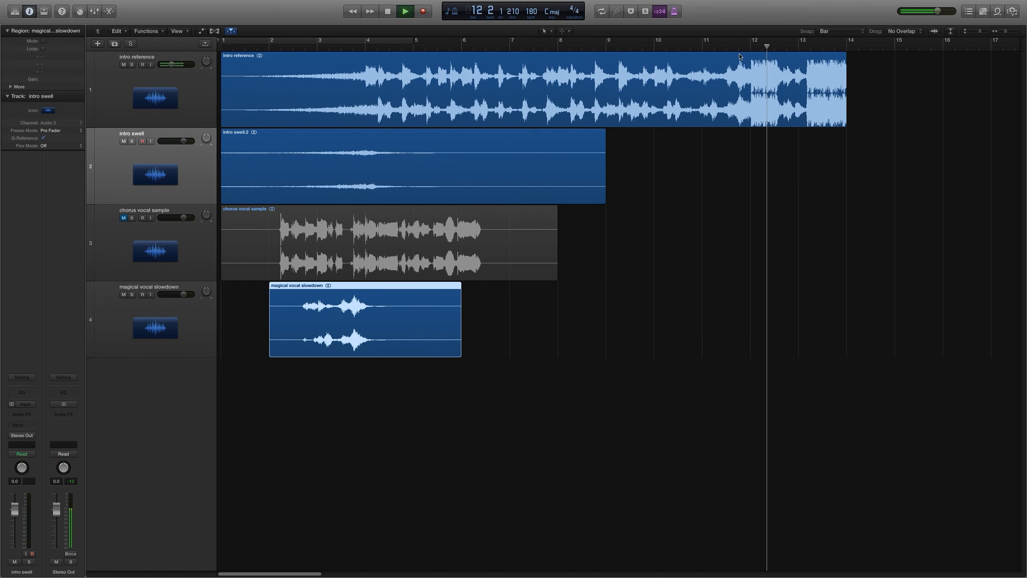
key("space")
left_click(654, 47)
key("space")
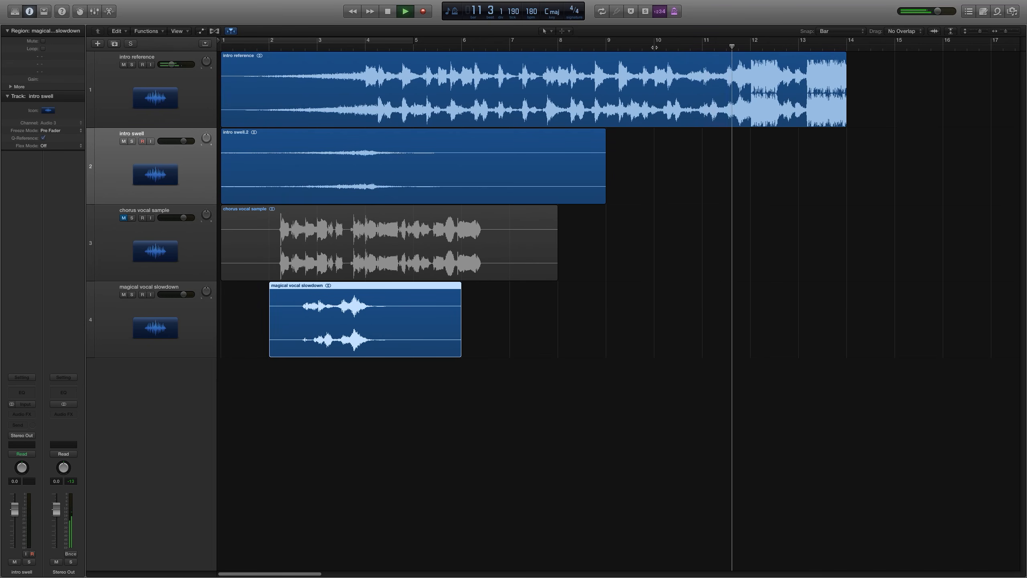
key("space")
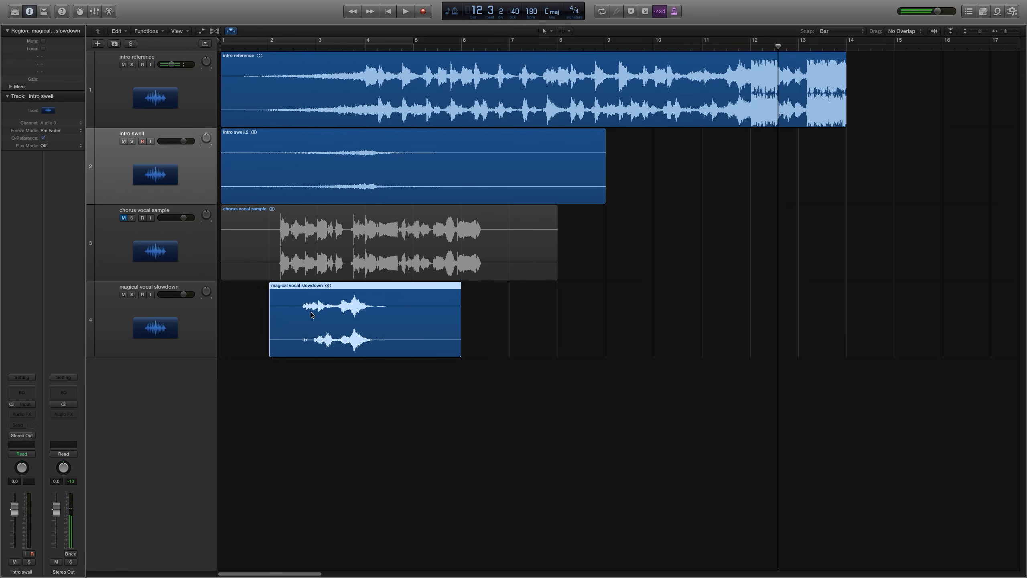
Step: Move the magical vocal slowdown region to start at bar 10 and play it back from there
left_click_drag(344, 320, 730, 330)
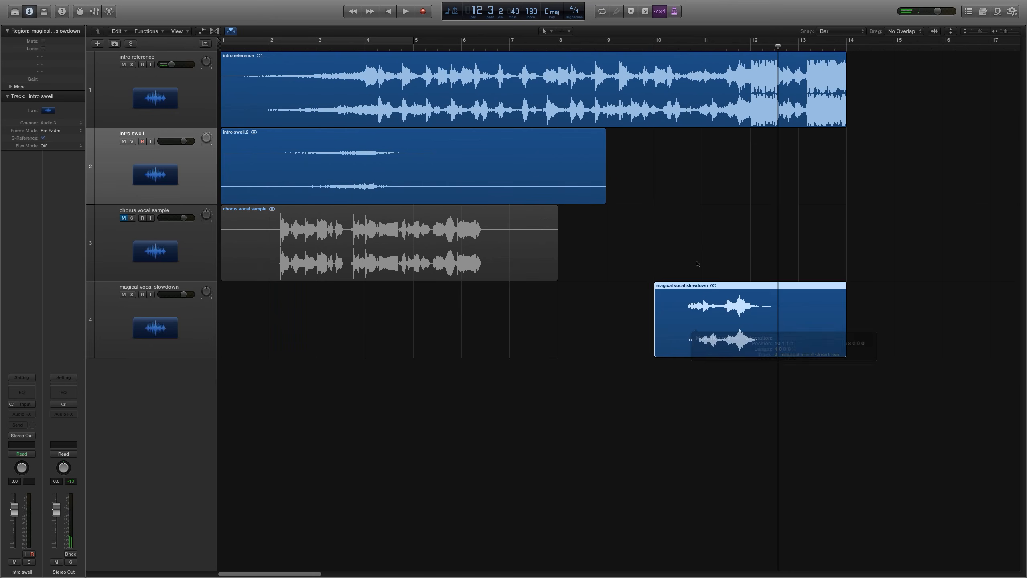
left_click(658, 48)
key("space")
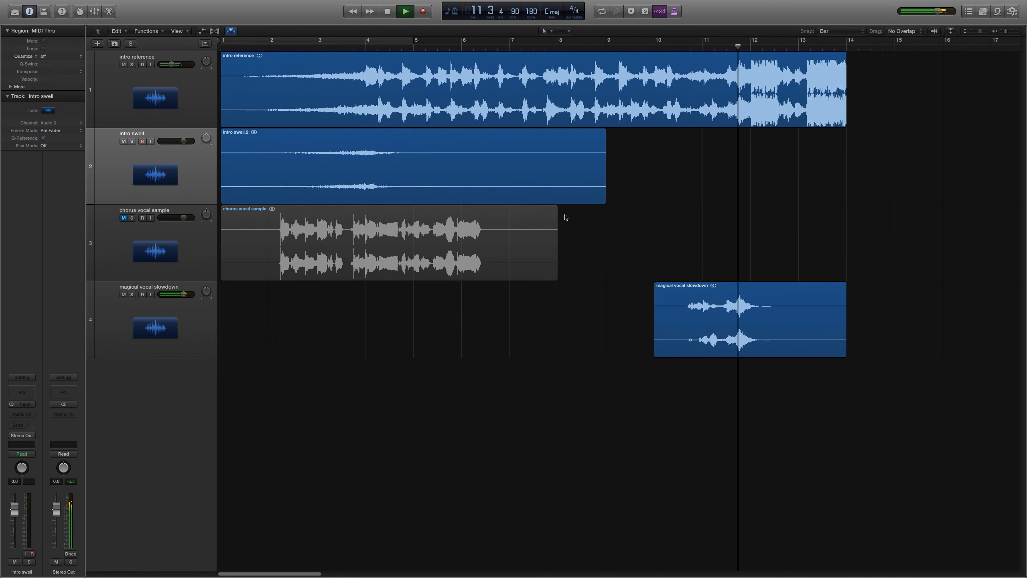
key("space")
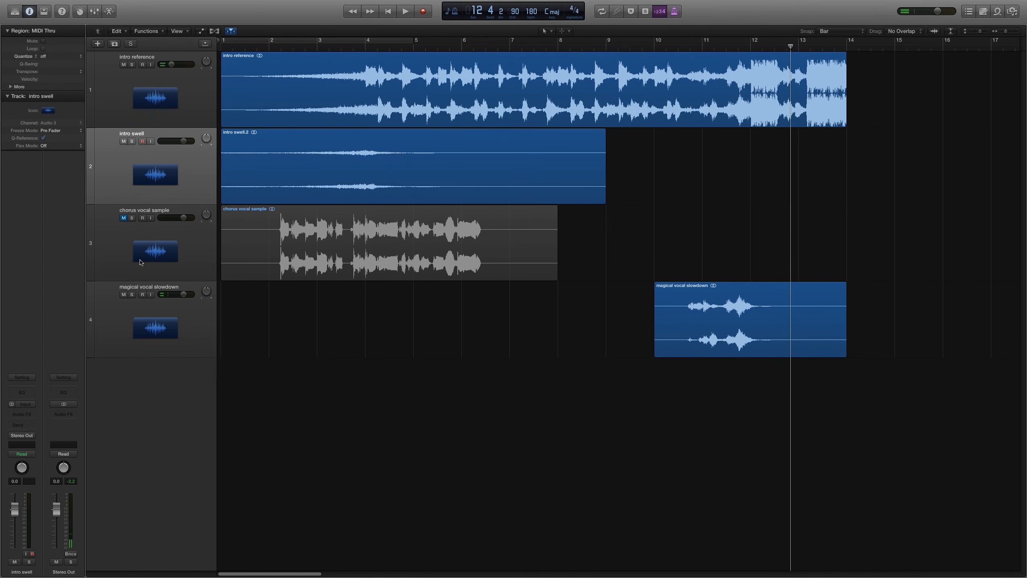
Step: Place the chorus vocal sample track above the intro swell track, and unmute and solo it
left_click_drag(170, 182, 172, 272)
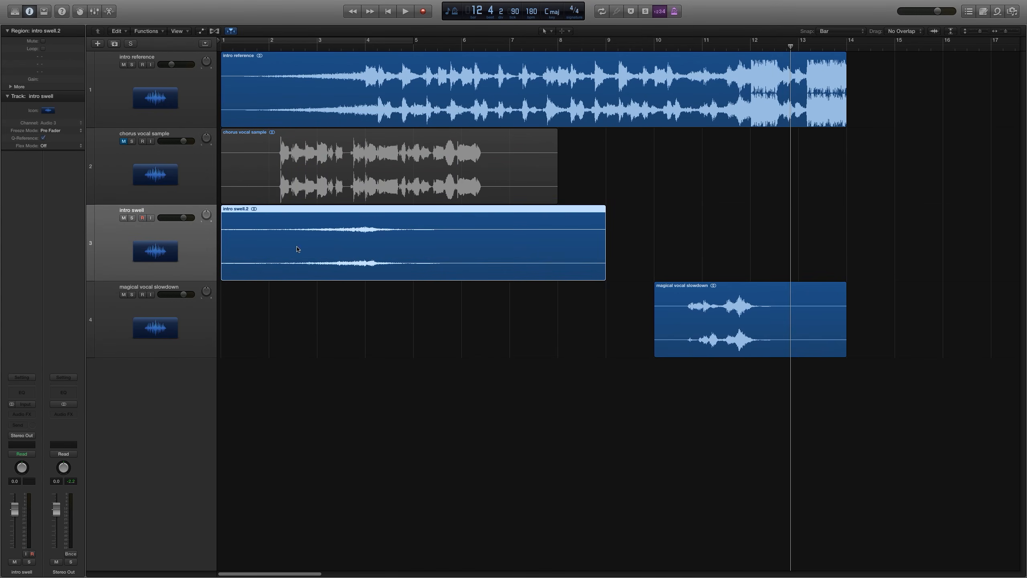
left_click(123, 141)
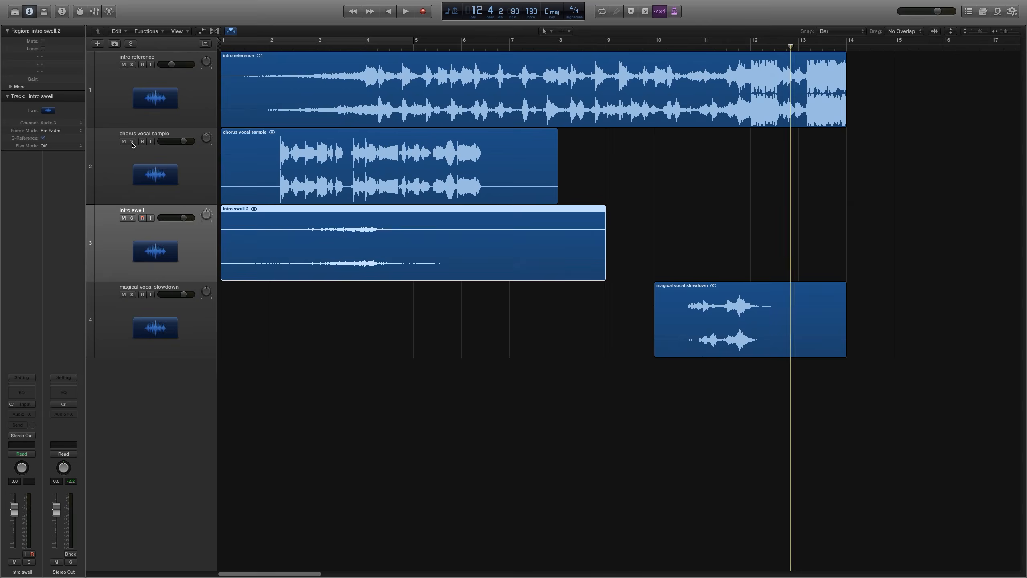
left_click(132, 142)
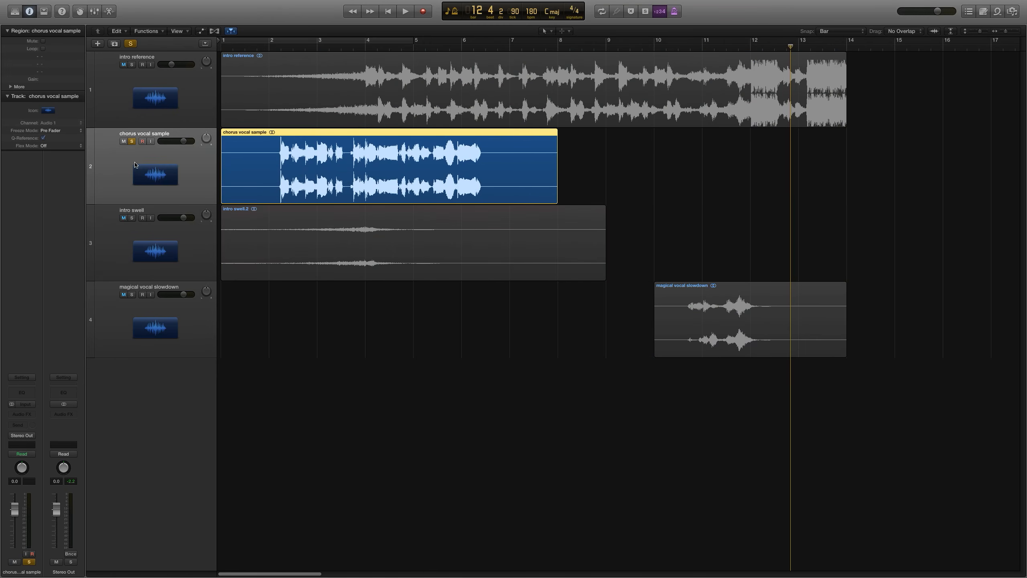
Step: Zoom in and play the soloed chorus vocal sample from bar 2 to audition it
left_click(280, 46)
key("super+Right")
key("super+Right")
key("super+Right")
key("super+Right")
key("super+Right")
left_click_drag(279, 47, 266, 46)
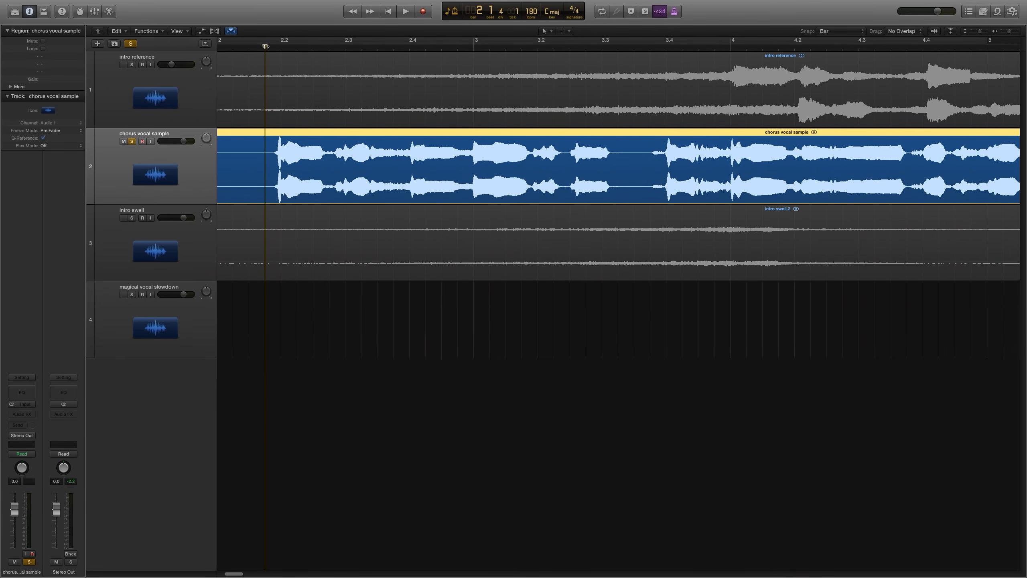
key("space")
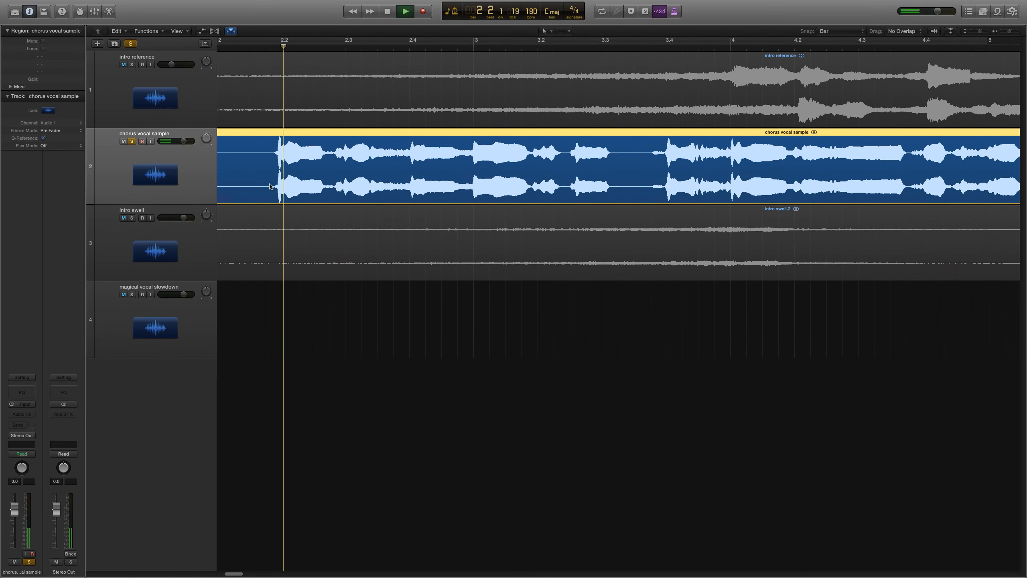
key("space")
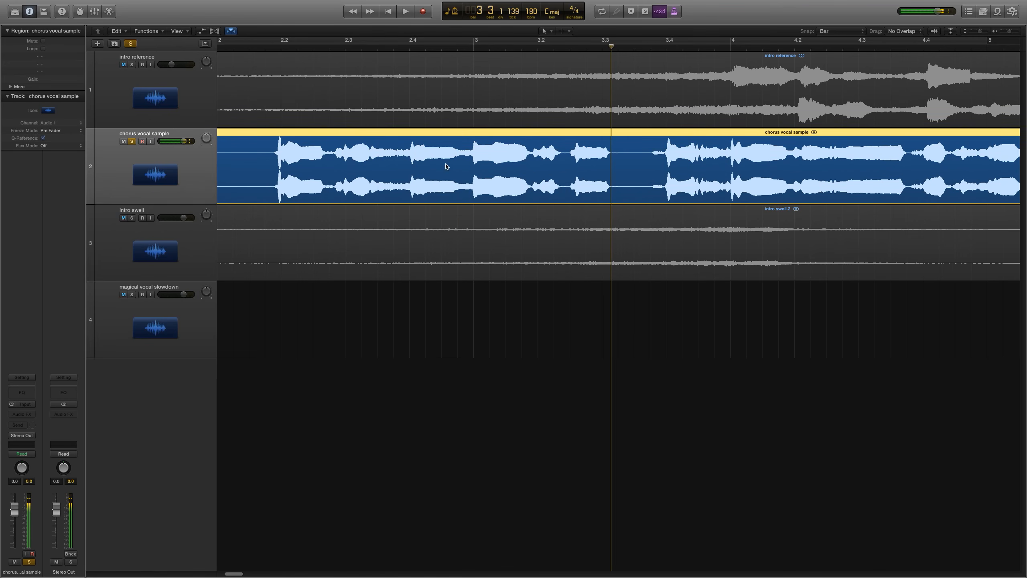
Step: Set the snap grid to Division
left_click(652, 48)
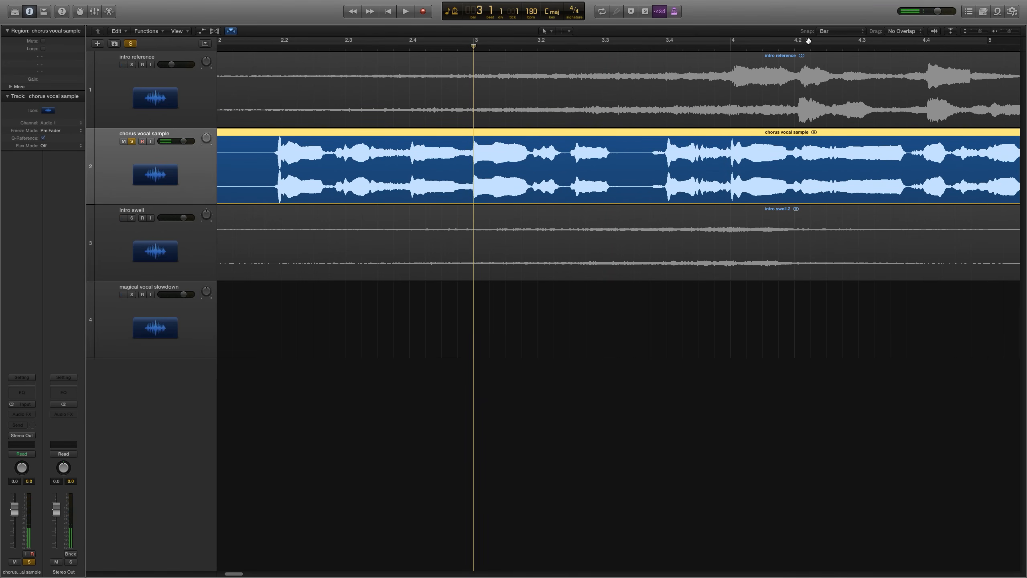
left_click(840, 33)
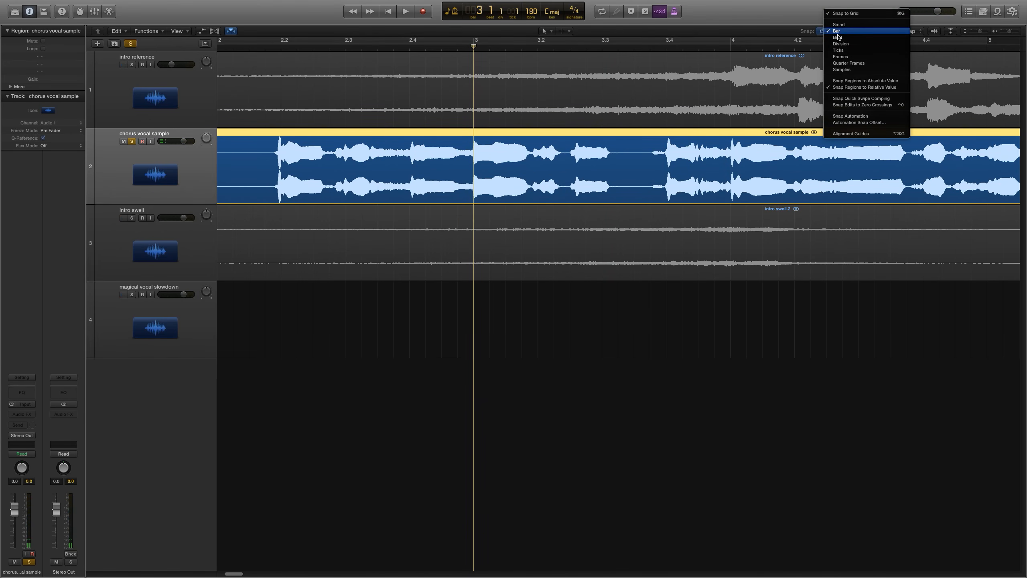
left_click(860, 44)
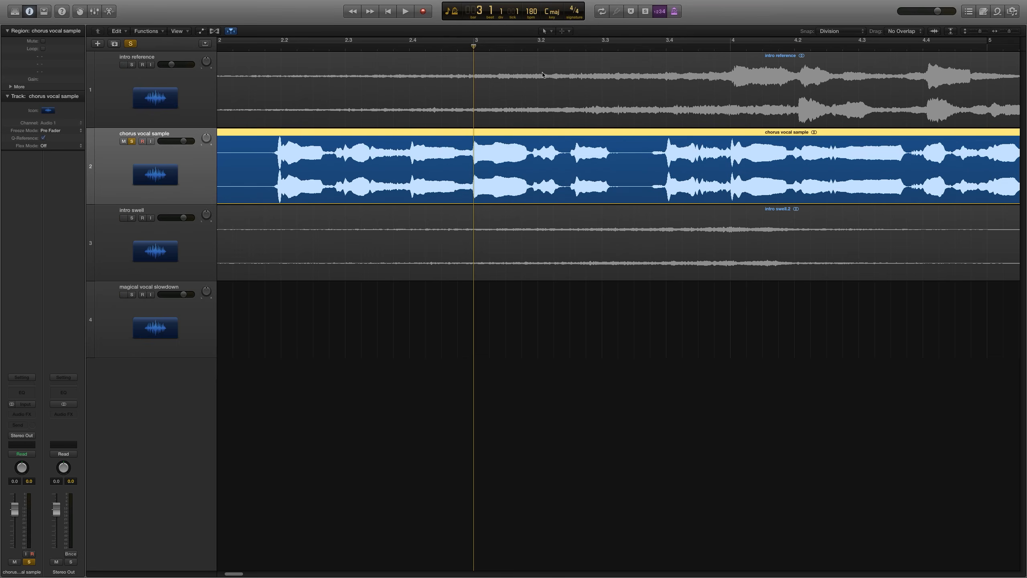
Step: Split the chorus vocal sample region to isolate a short section starting at bar 3
left_click_drag(472, 156, 639, 180)
left_click(557, 168)
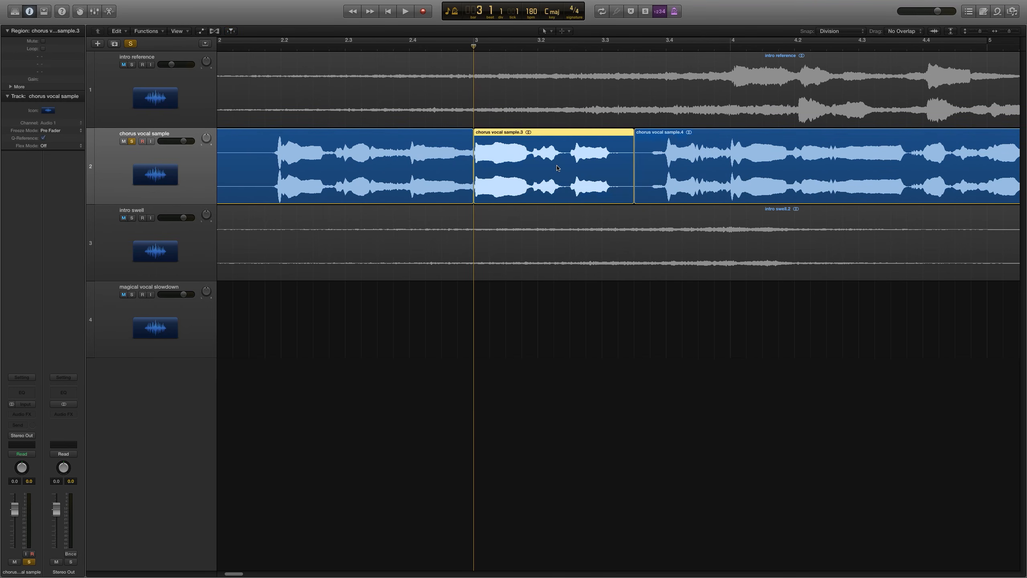
Step: Delete the chorus vocal sample pieces before and after the isolated section
left_click(429, 155)
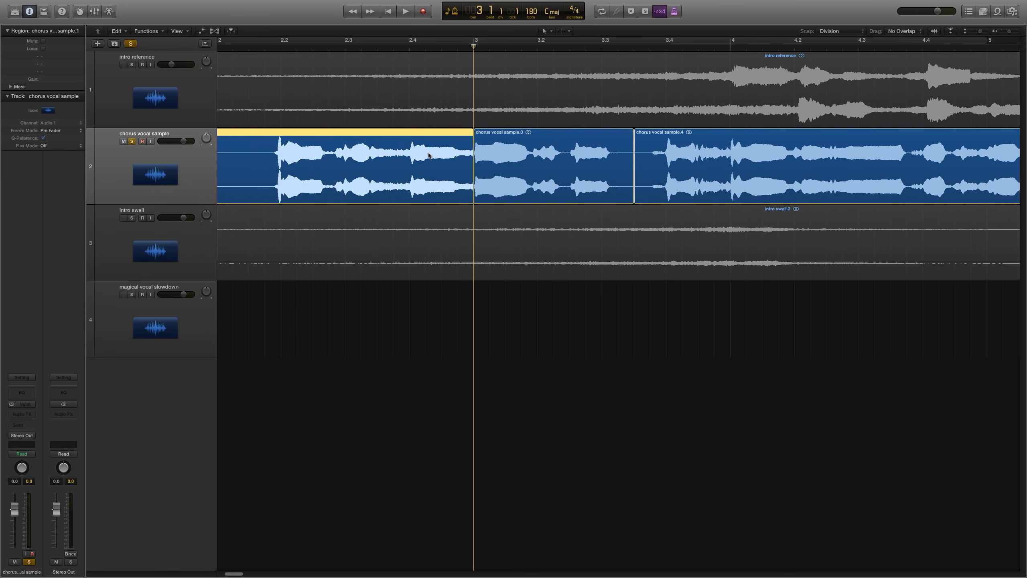
key("Delete")
left_click(802, 190)
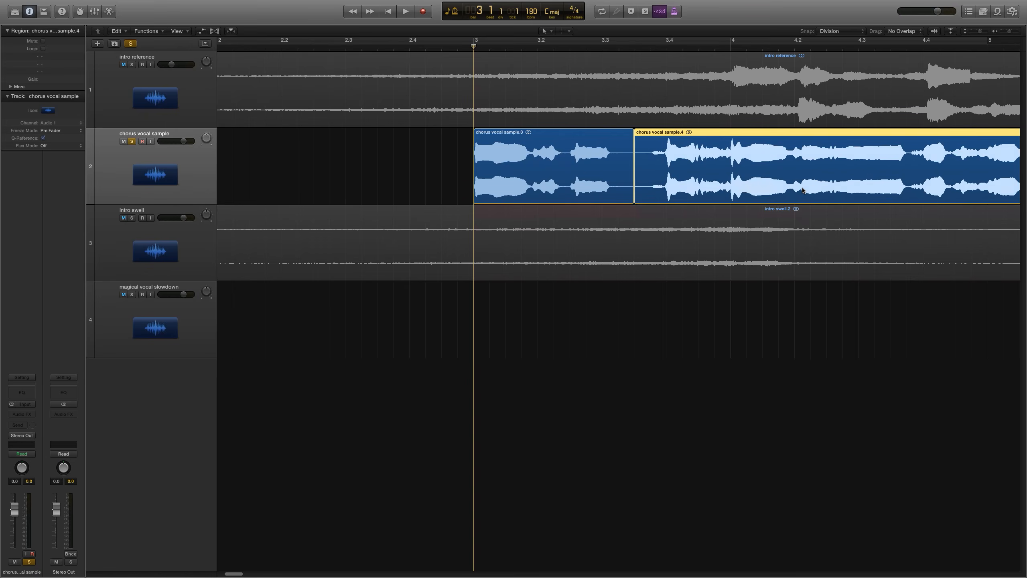
key("Delete")
Step: Move the isolated chorus vocal sample section to start at bar 2
key("Return")
key("super+Left")
key("super+Left")
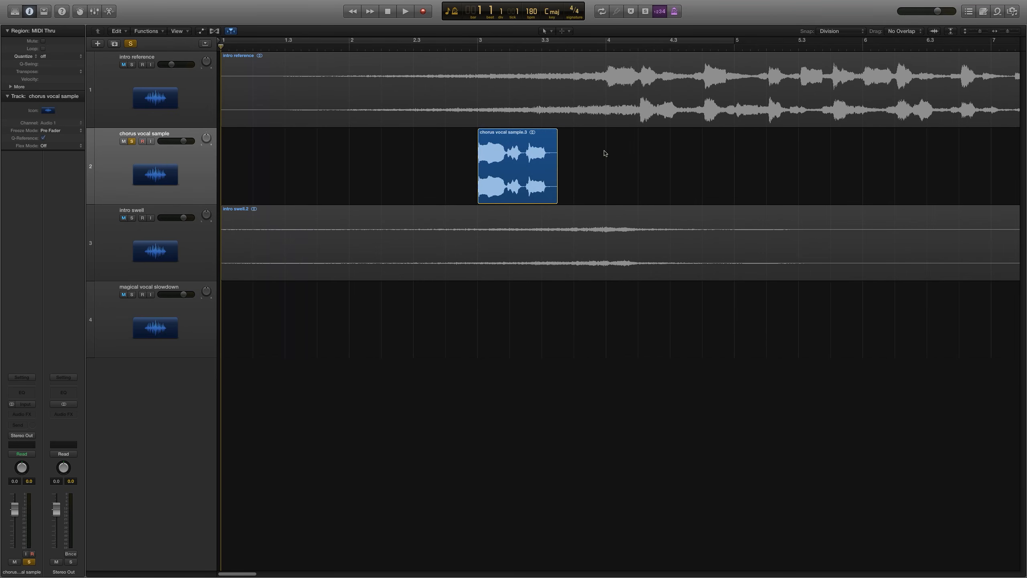
left_click(539, 158)
left_click_drag(539, 158, 411, 158)
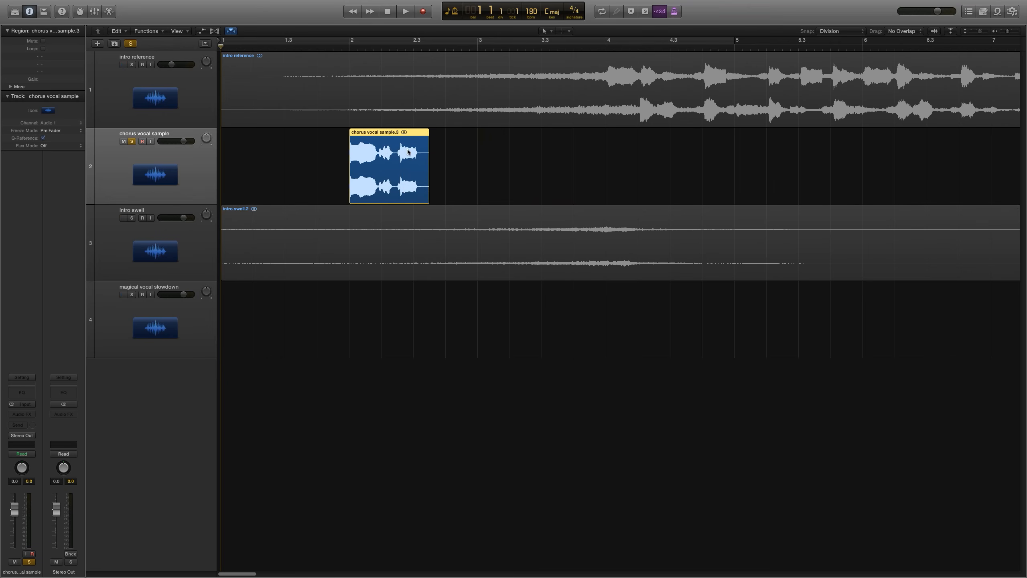
Step: Play the chorus section from around bar 2 to audition it
left_click(457, 158)
left_click(348, 45)
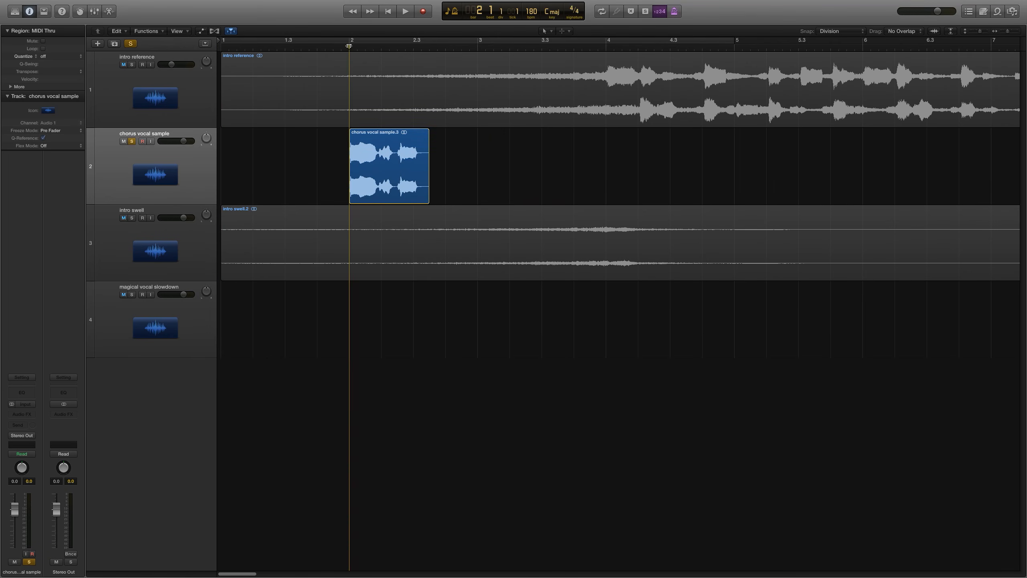
key("space")
key("space")
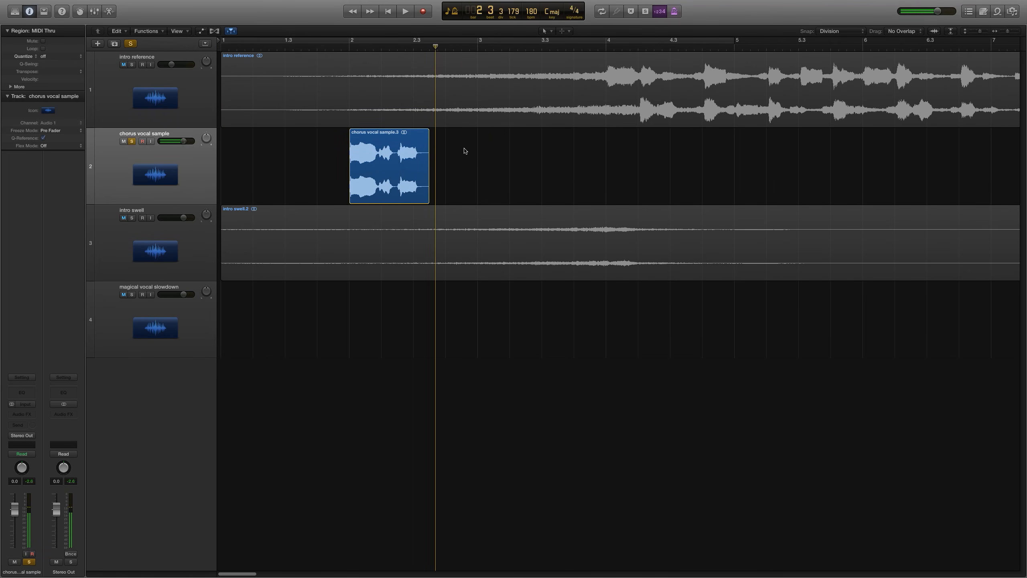
left_click(347, 46)
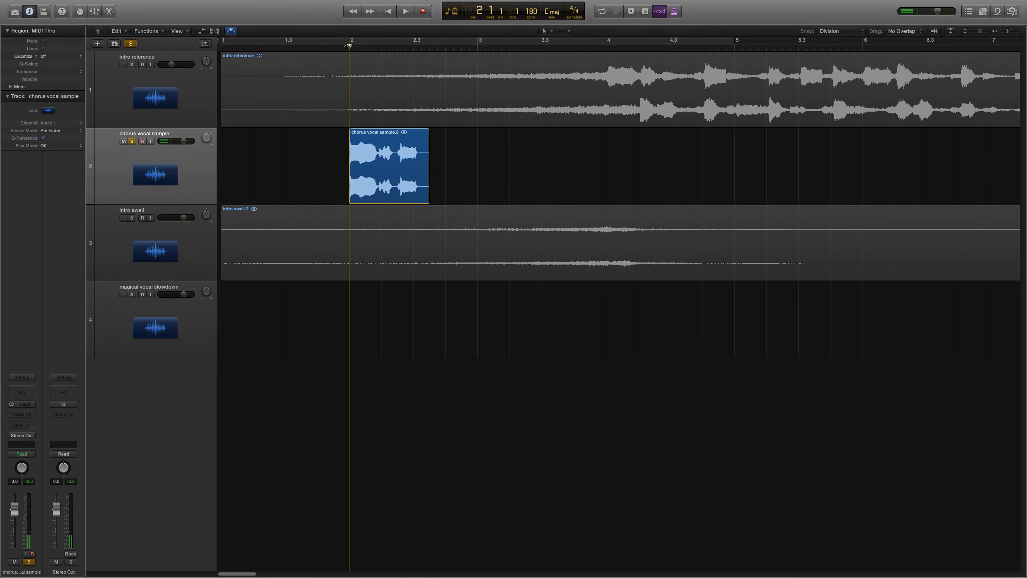
left_click(327, 45)
key("space")
key("space")
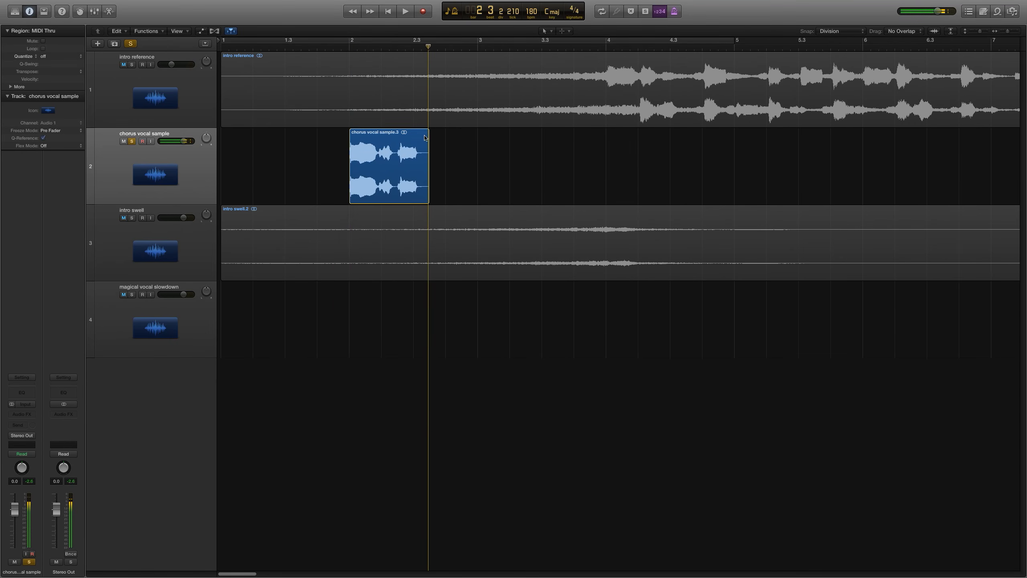
Step: Turn snapping off and extend the chorus section's start slightly before bar 2
mouse_move(822, 30)
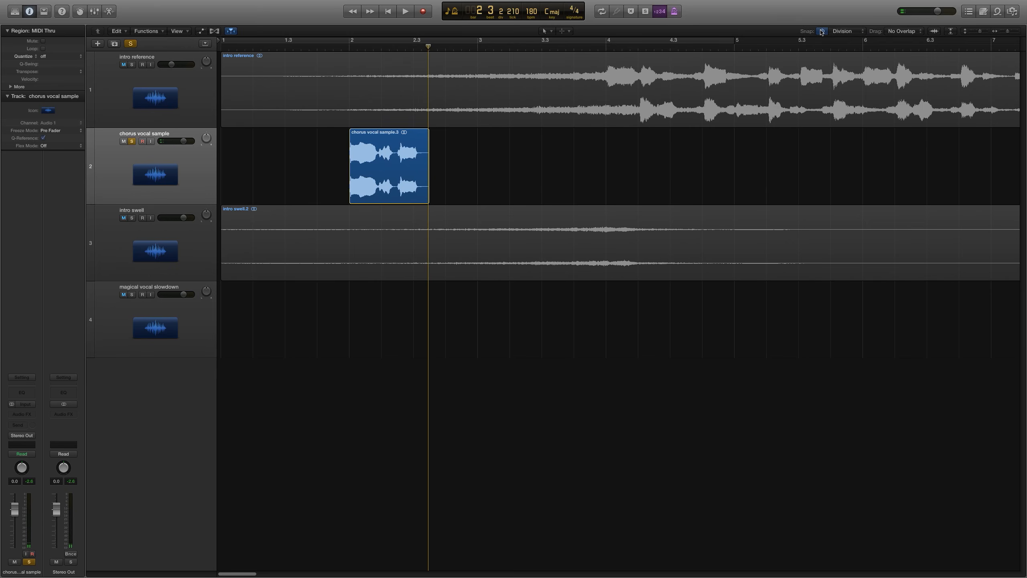
left_click(822, 31)
left_click_drag(358, 48, 349, 47)
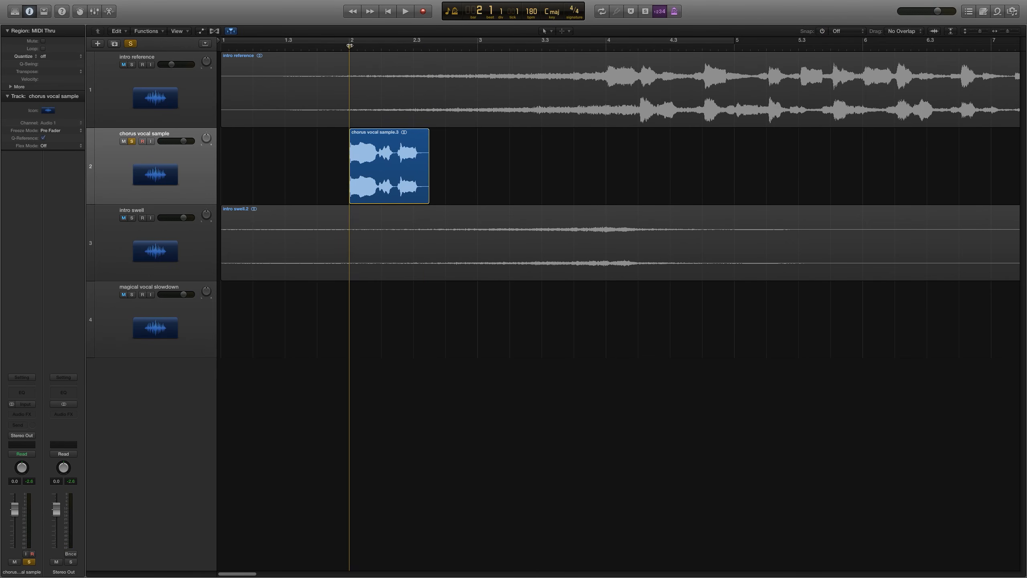
scroll(338, 153, "up", 5)
scroll(317, 181, "up", 5)
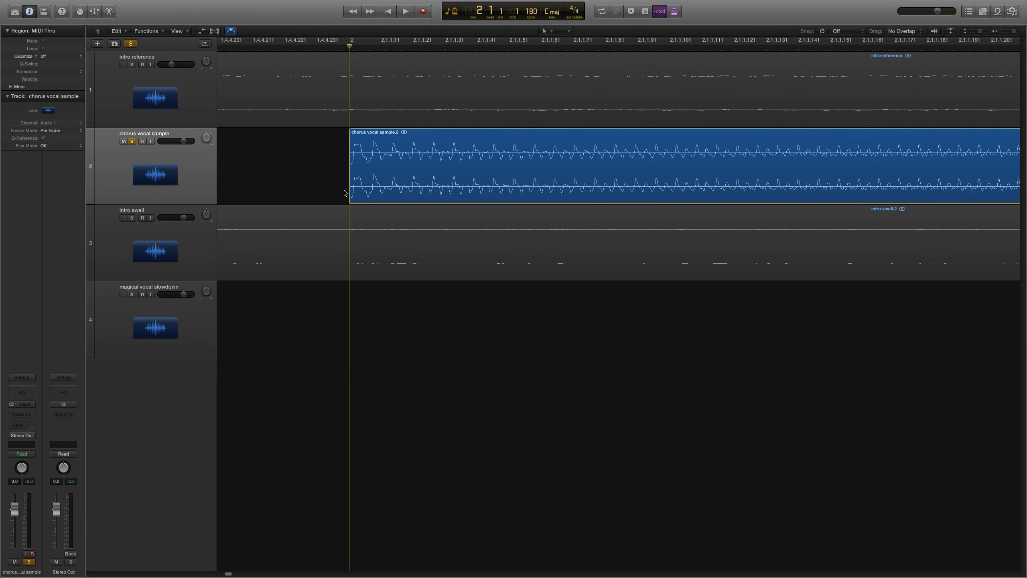
left_click_drag(347, 190, 263, 165)
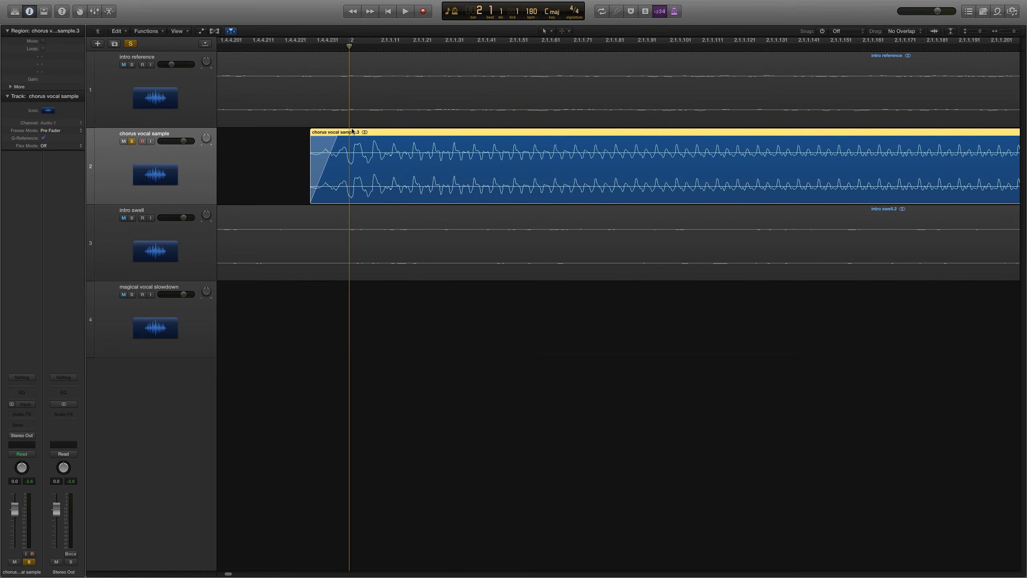
Step: Add a fade-out to the end of the chorus section
key("super+Left")
key("super+Left")
key("super+Left")
key("super+Left")
key("super+Left")
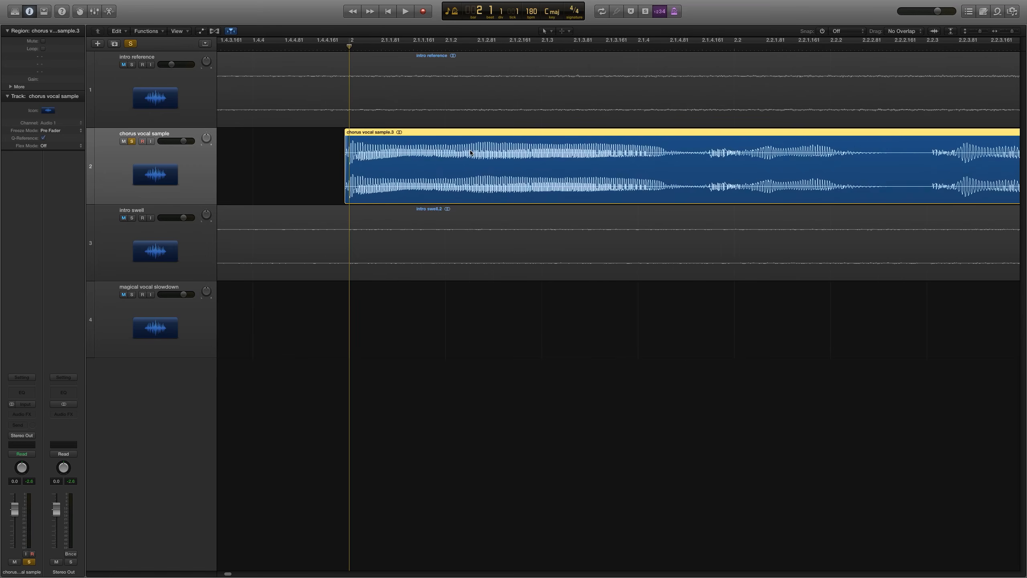
left_click_drag(587, 194, 585, 161)
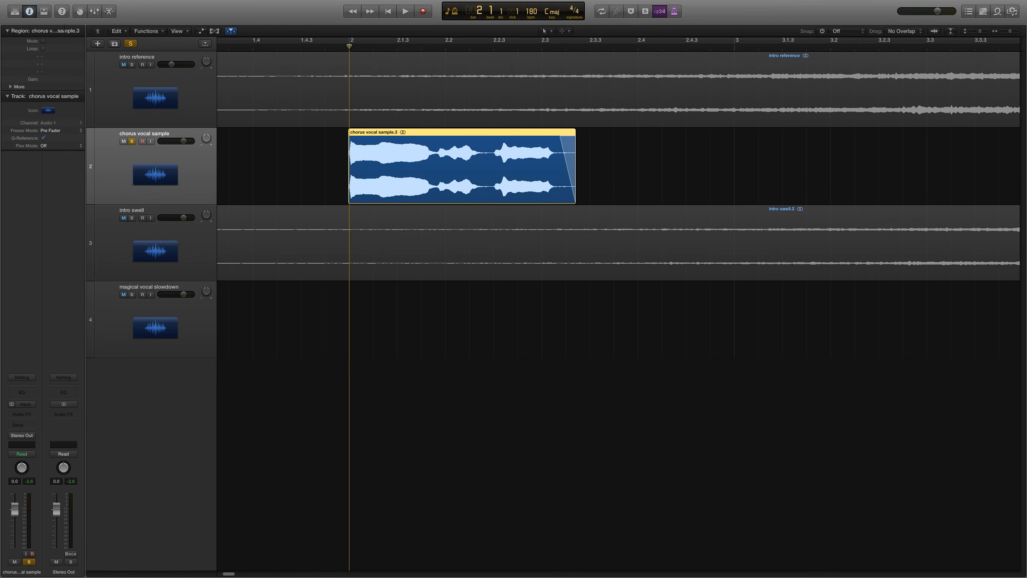
Step: Show the toolbar
left_click(44, 12)
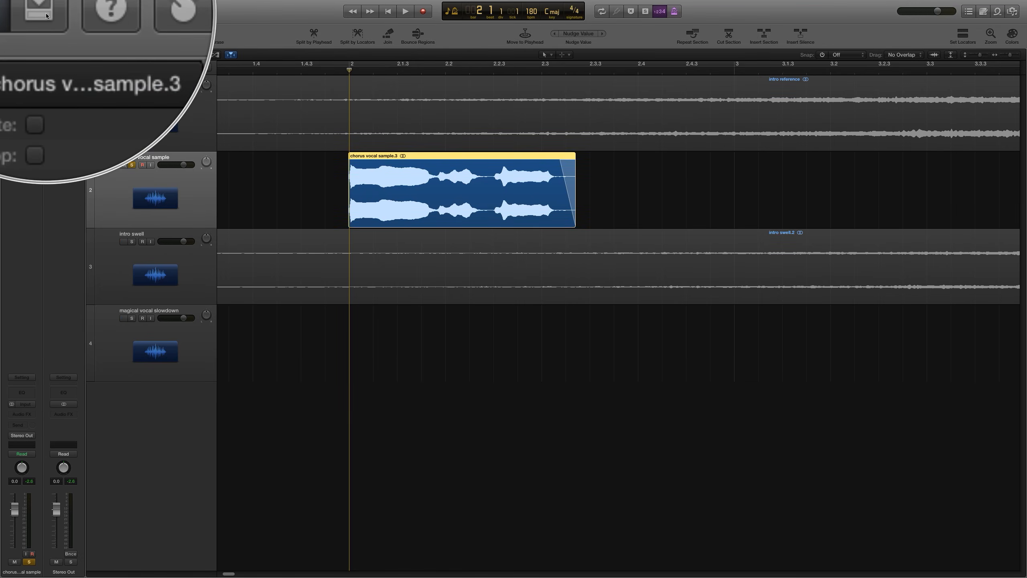
Step: Set the cycle locators to the chorus region and play it back
left_click(963, 34)
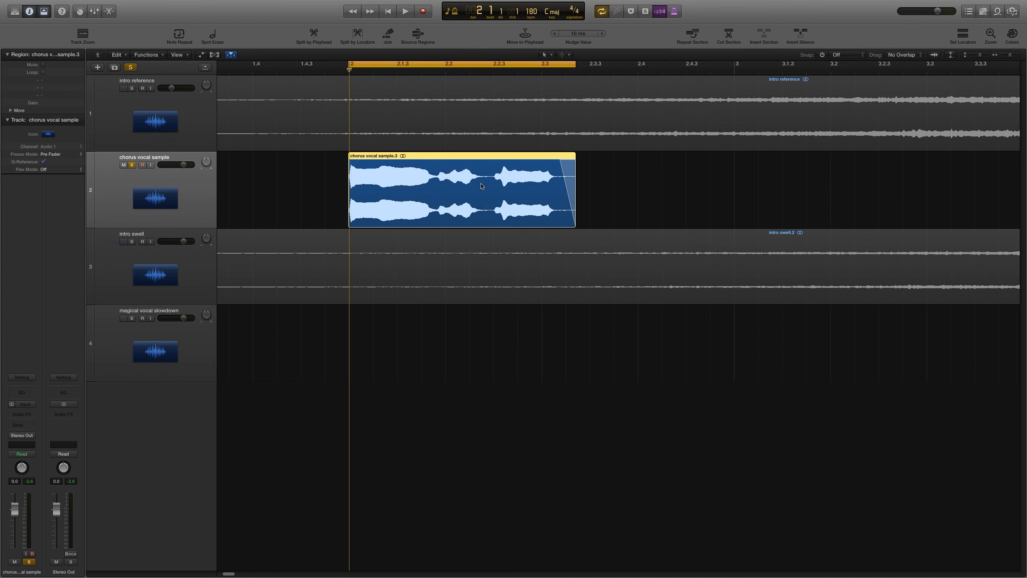
key("space")
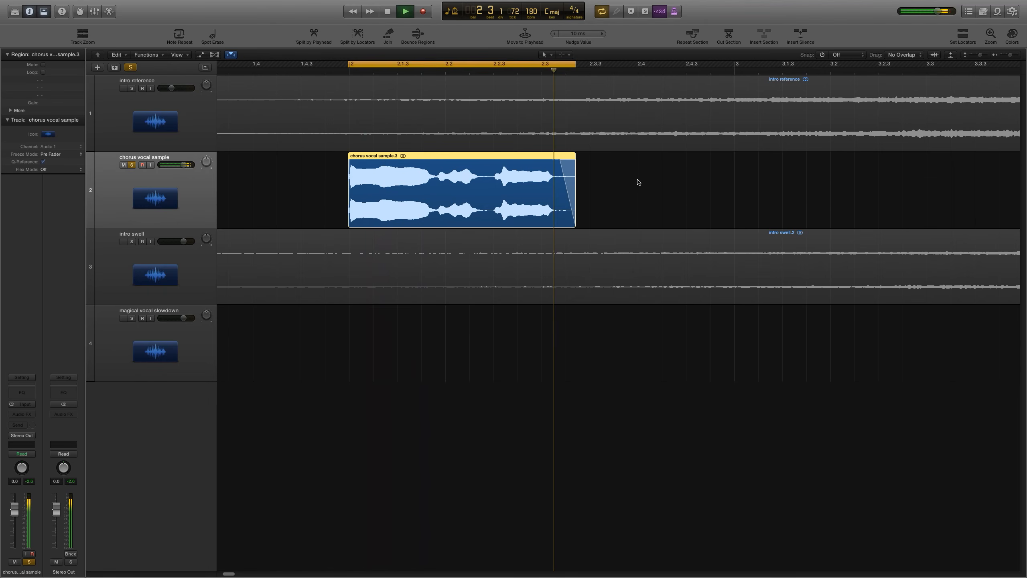
key("space")
Step: Turn cycle mode off and set snapping to Beat with regions snapping to relative value
key("c")
key("super+Left")
key("super+Left")
key("super+Left")
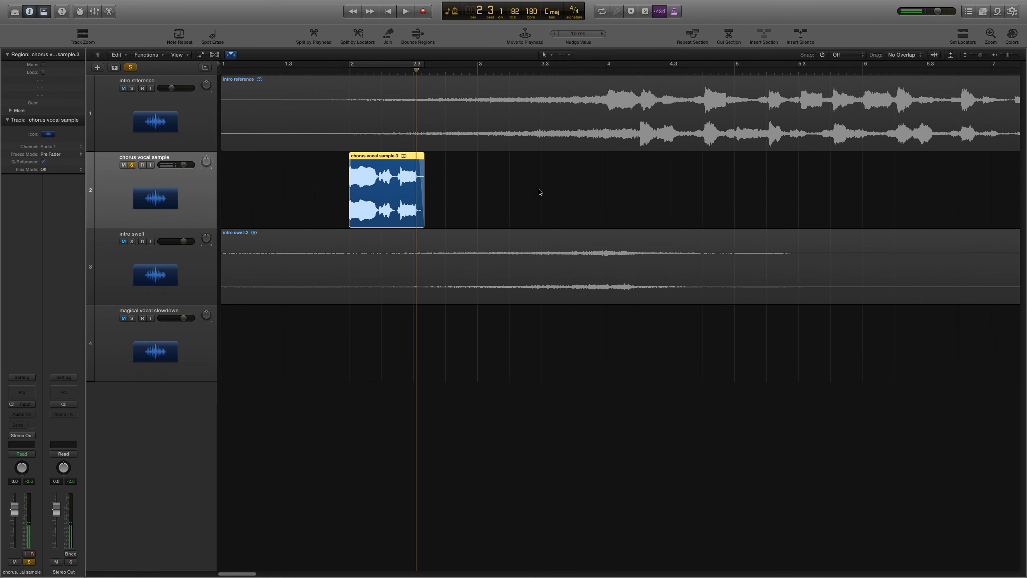
left_click(840, 55)
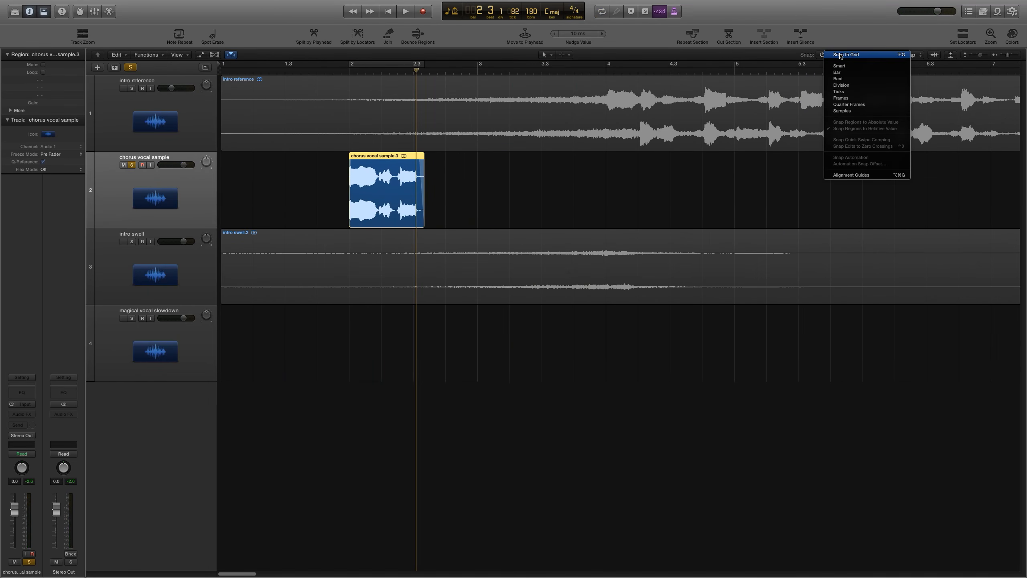
left_click(838, 79)
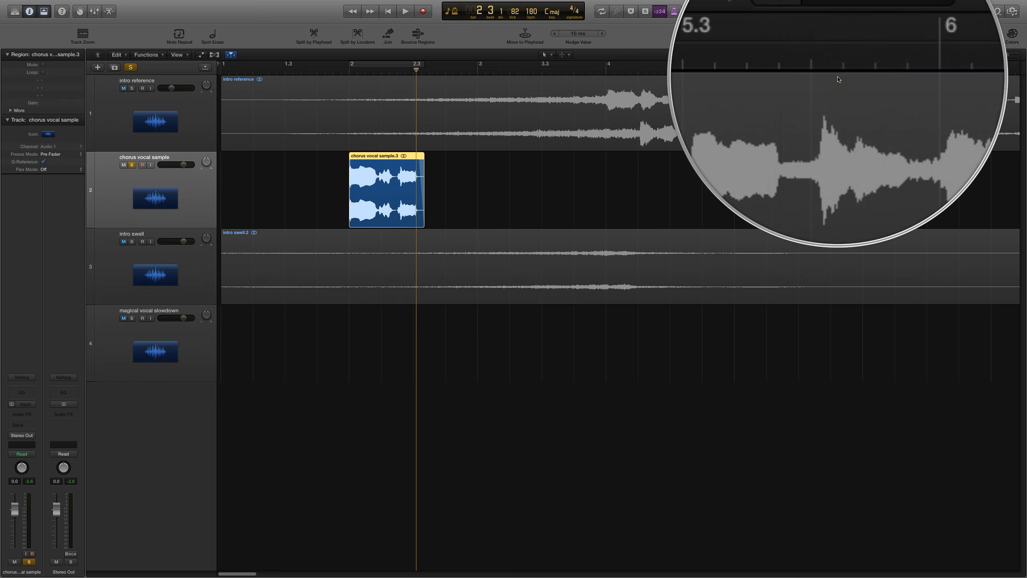
left_click(840, 55)
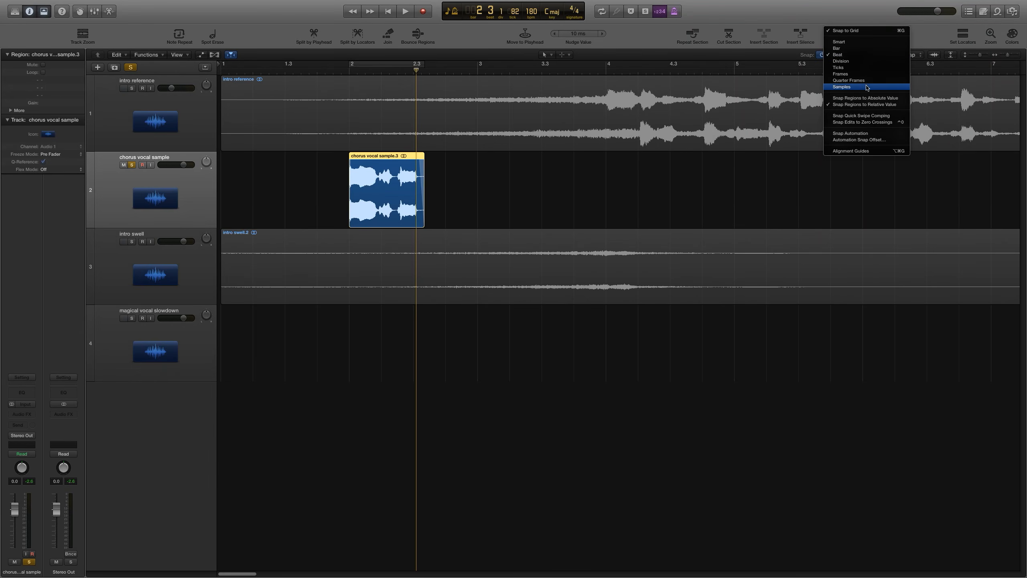
left_click(885, 105)
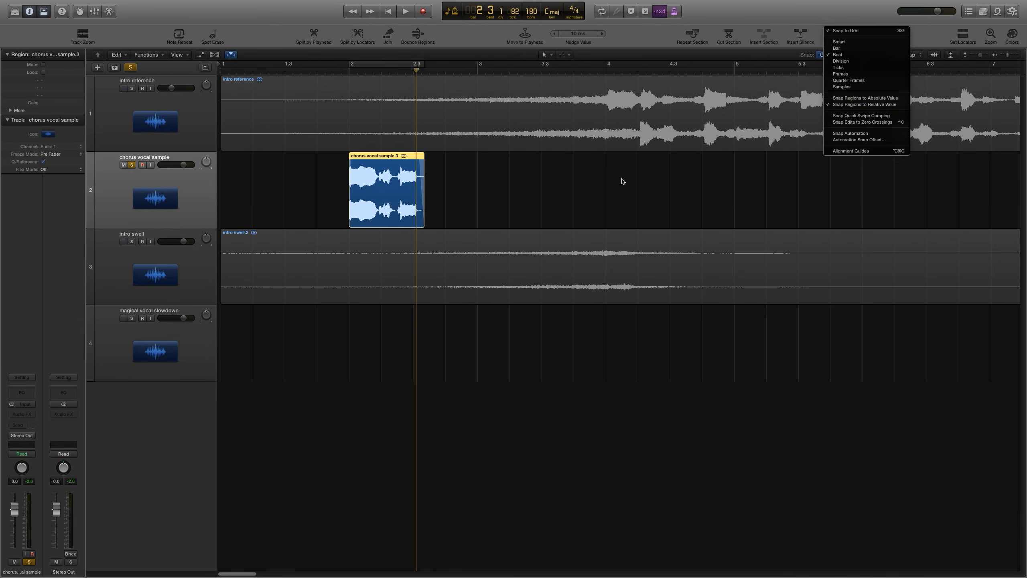
Step: Move the chorus region one beat later, keeping its offset from the grid
left_click(351, 73)
key("super+Right")
key("super+Right")
key("super+Right")
key("super+Right")
key("super+Right")
key("super+Right")
key("super+Right")
key("super+Right")
key("super+Right")
key("super+Right")
key("super+Right")
key("super+Right")
key("super+Right")
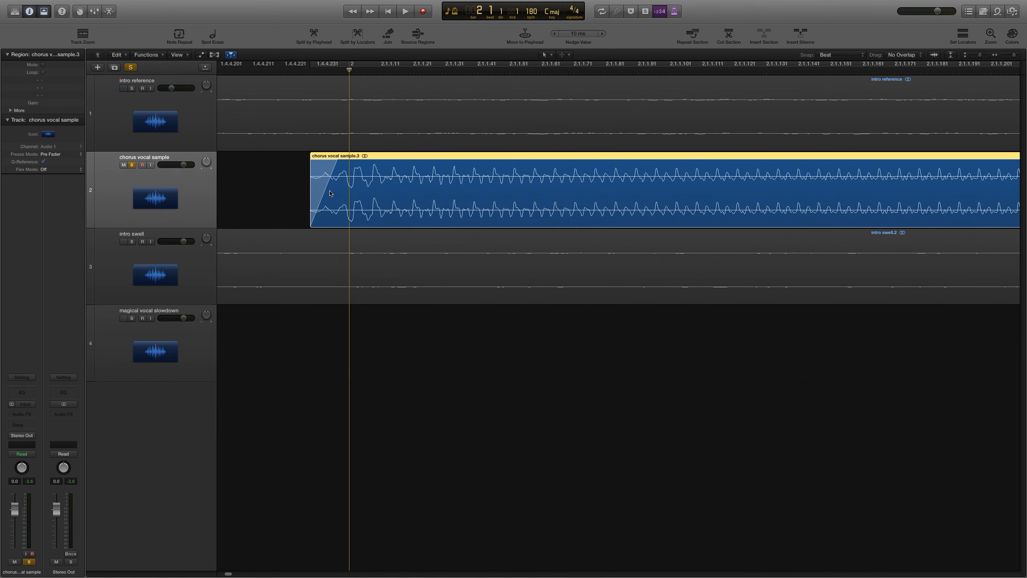
key("super+Left")
key("super+Left")
key("super+Left")
key("super+Left")
key("super+Left")
key("super+Left")
left_click_drag(449, 177, 586, 177)
Step: Inspect the chorus region's start against the beat grid at close and wide zoom levels
left_click(475, 71)
key("super+Right")
key("super+Right")
key("super+Right")
key("super+Right")
key("super+Right")
key("super+Right")
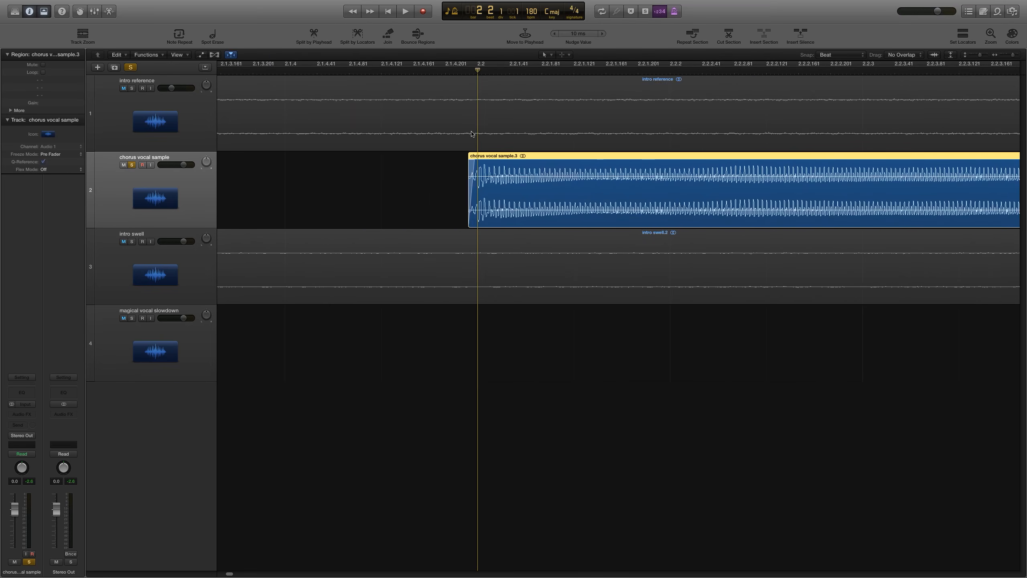
key("super+Right")
key("super+Right")
key("super+Left")
key("super+Left")
key("super+Left")
key("super+Left")
key("super+Left")
key("super+Left")
key("super+Left")
key("super+Left")
key("super+Left")
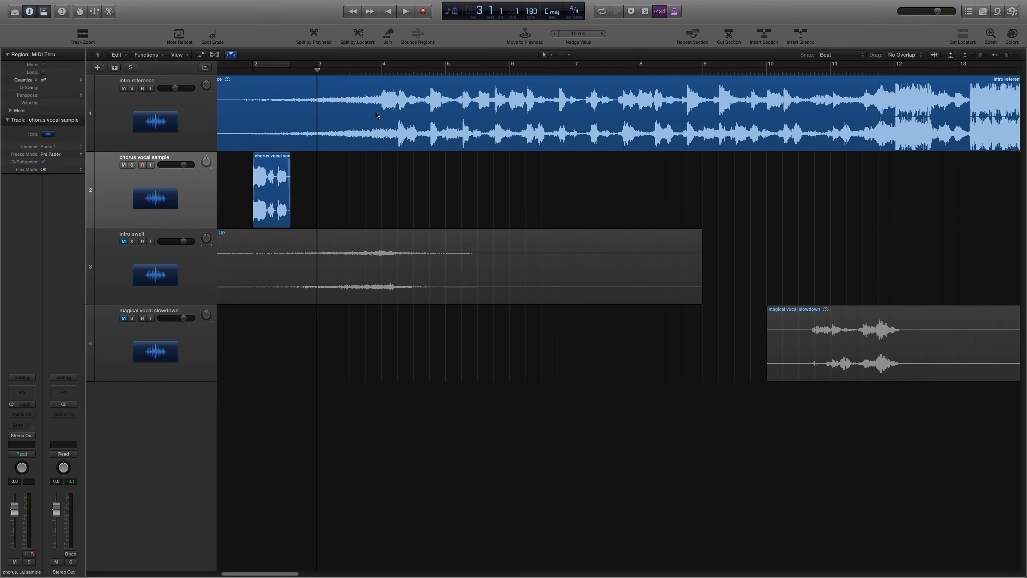
Step: Increase the track heights and play back the arrangement
left_click(980, 57)
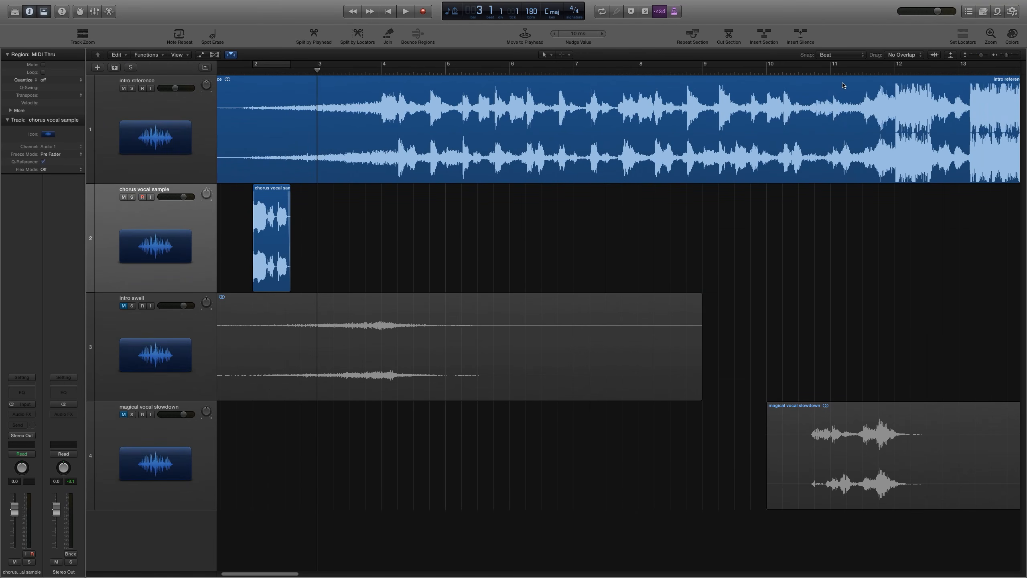
key("space")
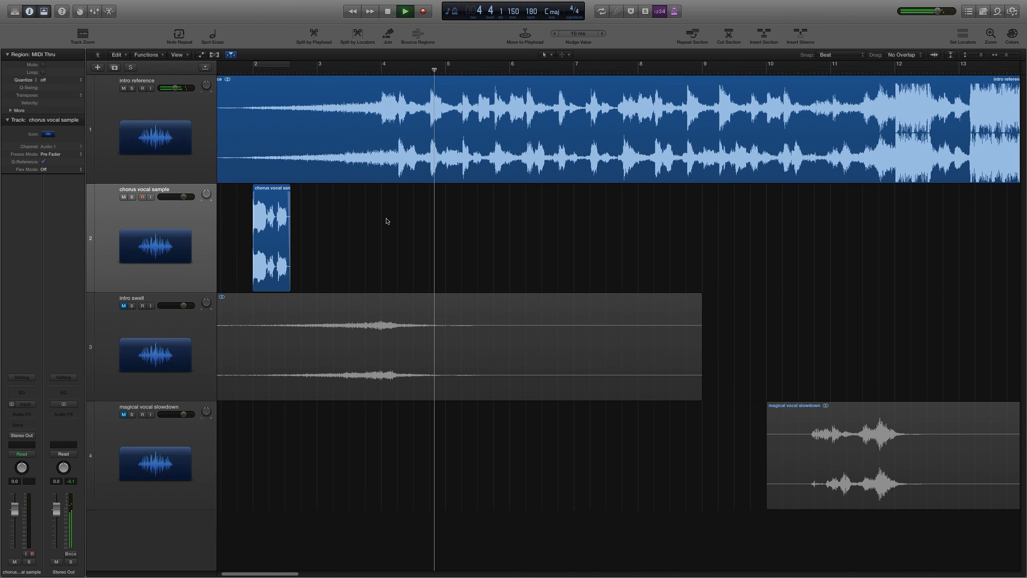
key("space")
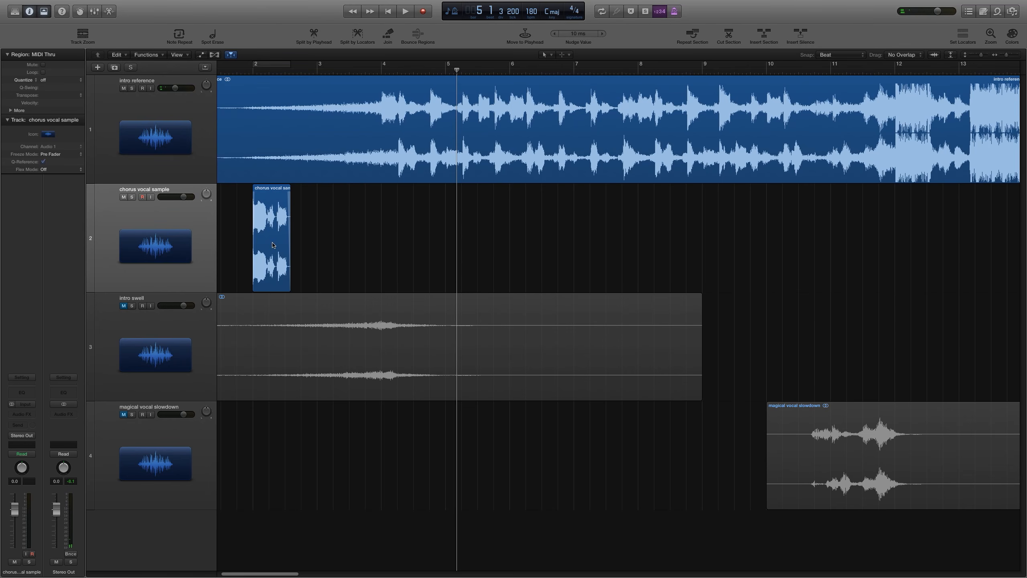
Step: Move the chorus region to just before bar 4 and play it back from there
left_click_drag(277, 243, 403, 247)
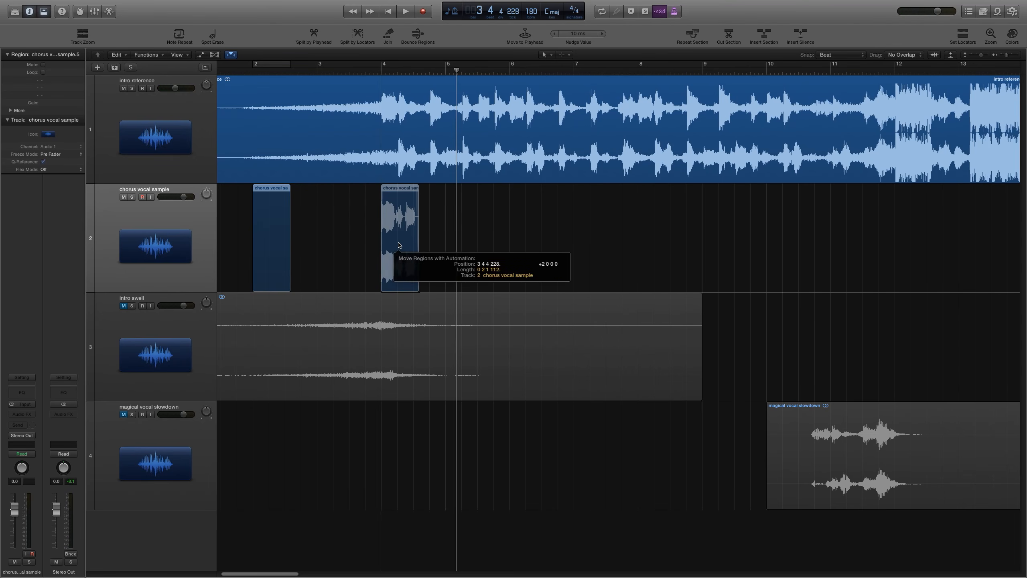
left_click(378, 73)
key("space")
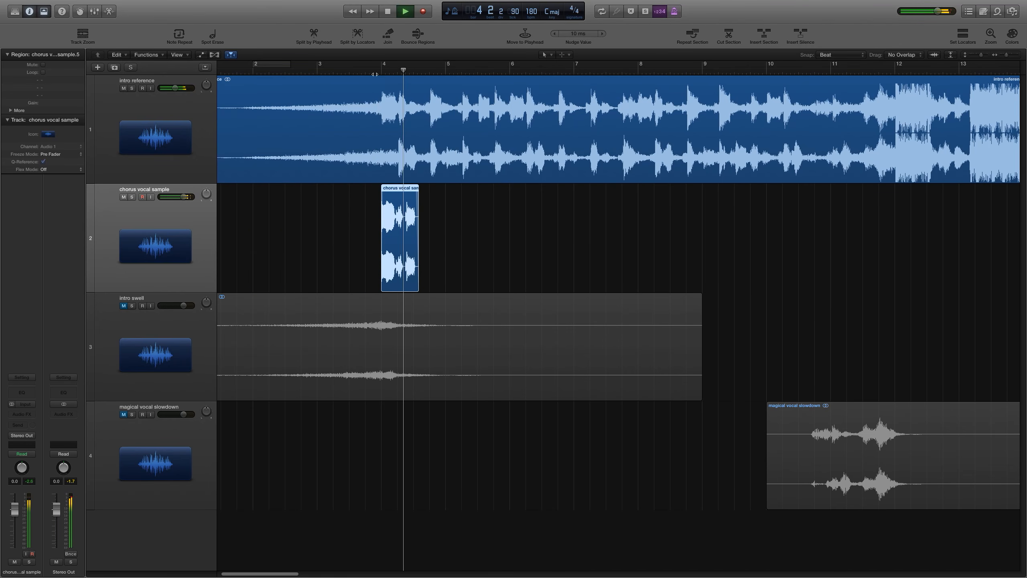
left_click(491, 242)
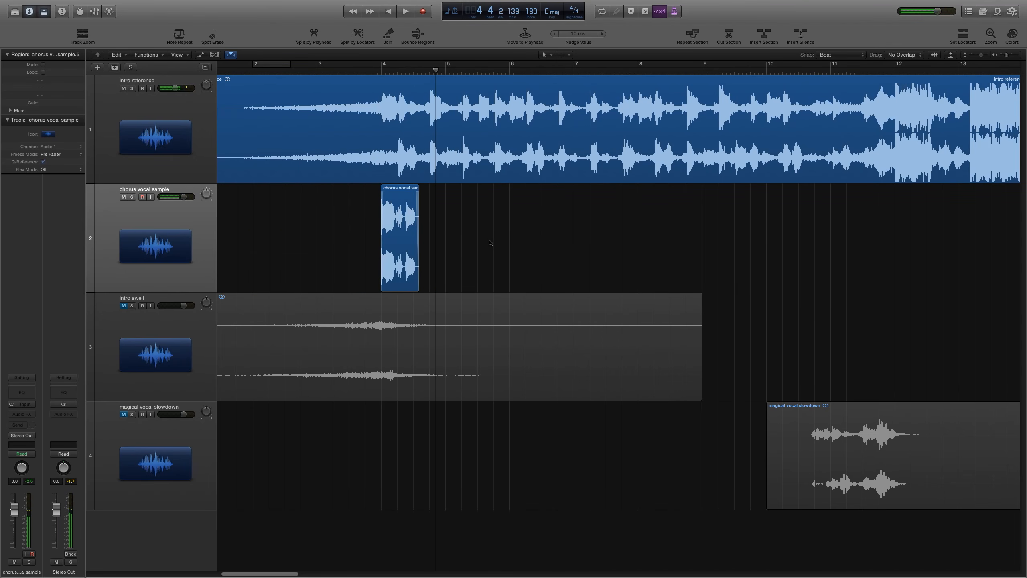
left_click(396, 238)
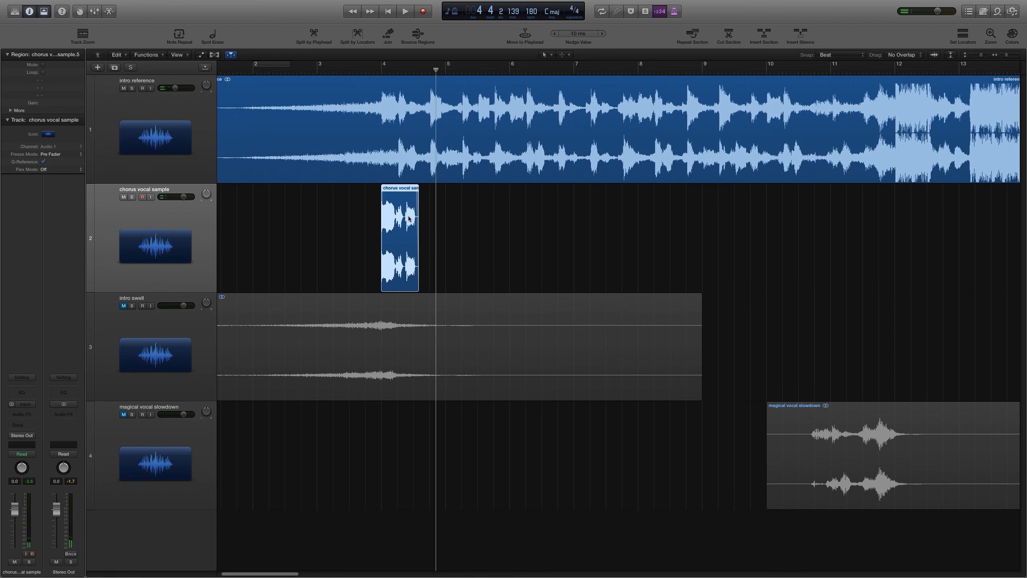
left_click(421, 208)
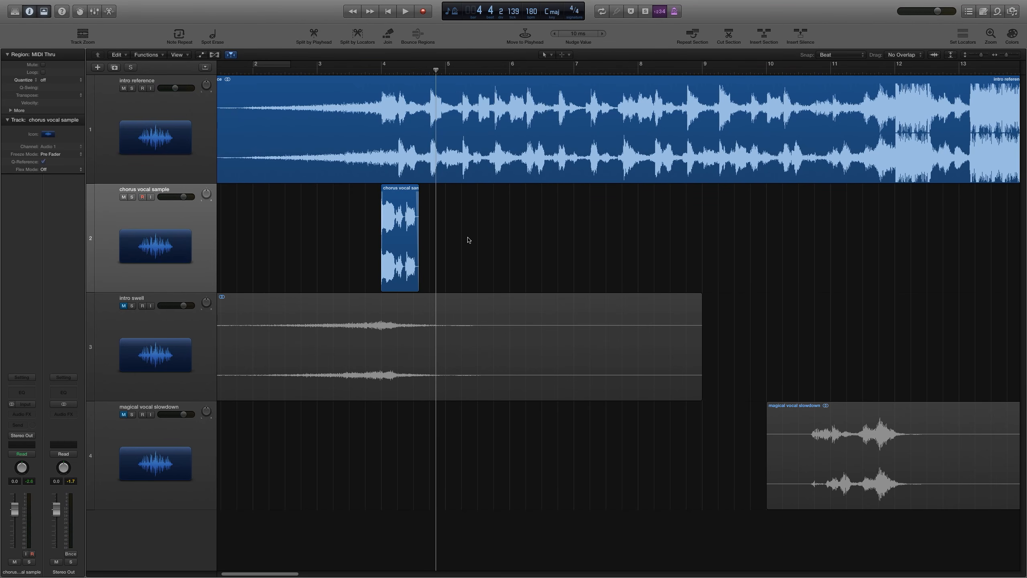
left_click(362, 71)
left_click(394, 219)
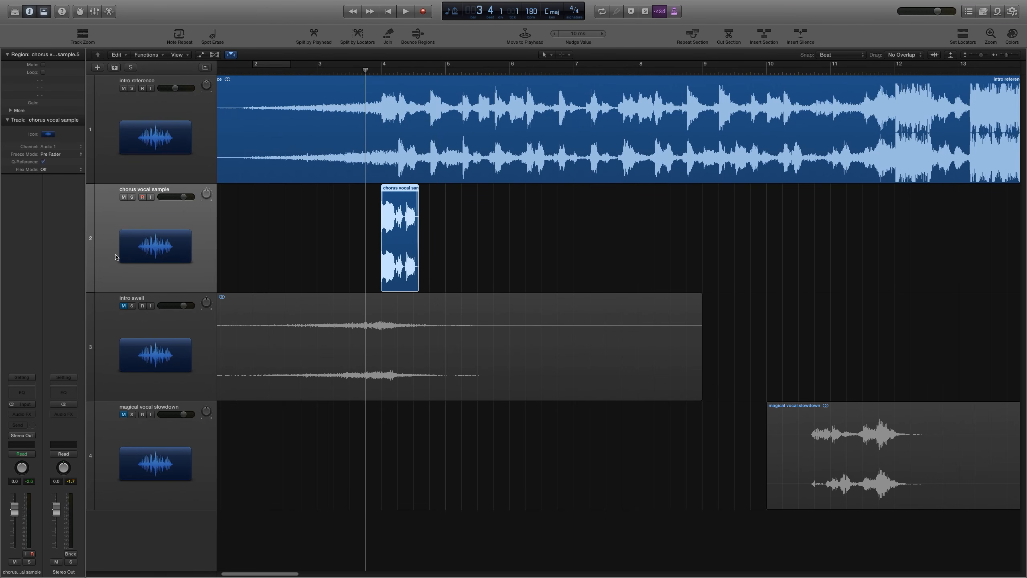
Step: Insert a stereo Pitch Correction plug-in on the chorus vocal track
left_click(21, 414)
mouse_move(40, 481)
mouse_move(89, 482)
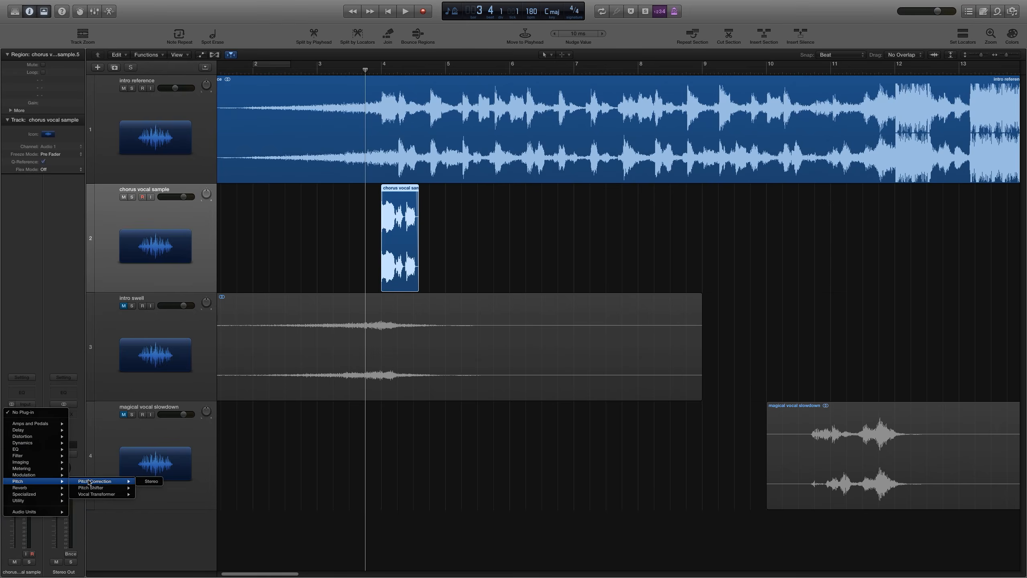
left_click(142, 482)
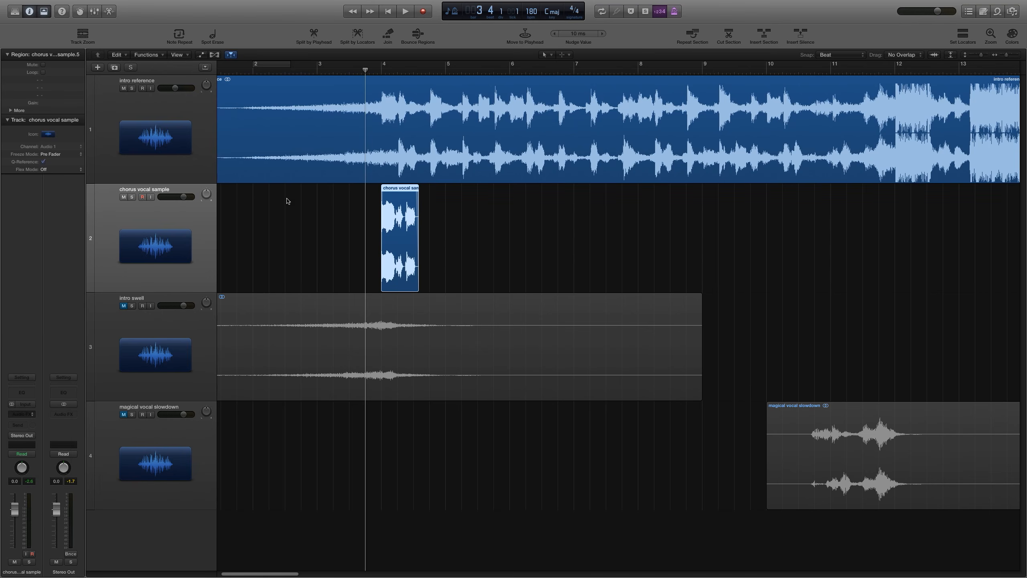
left_click_drag(292, 35, 725, 75)
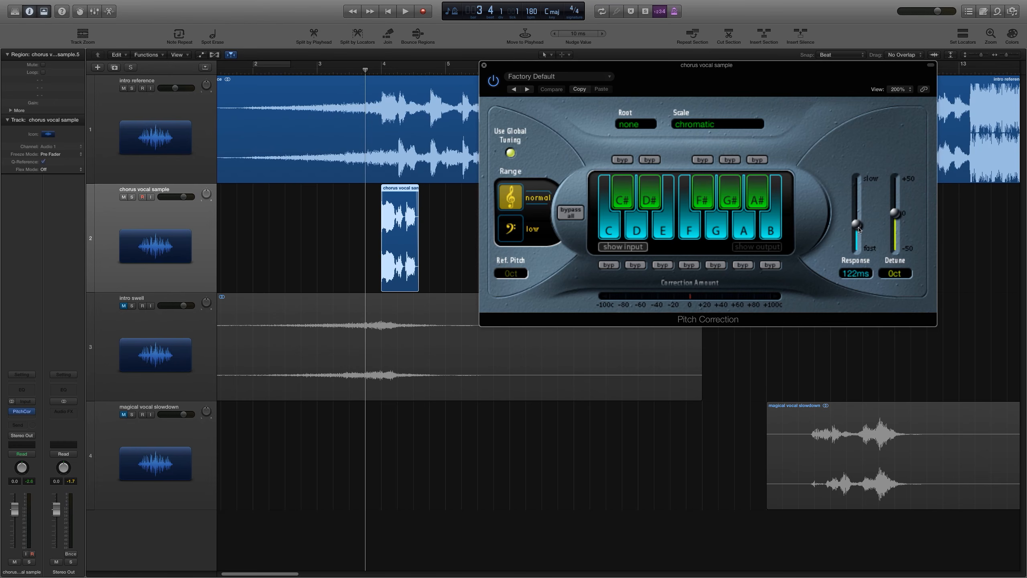
Step: Set Pitch Correction's Response to 0.00 ms and exclude G#, F#, E, F, D# and C# from the scale
left_click_drag(858, 230, 853, 279)
left_click(730, 202)
left_click(703, 202)
left_click(663, 230)
left_click(689, 231)
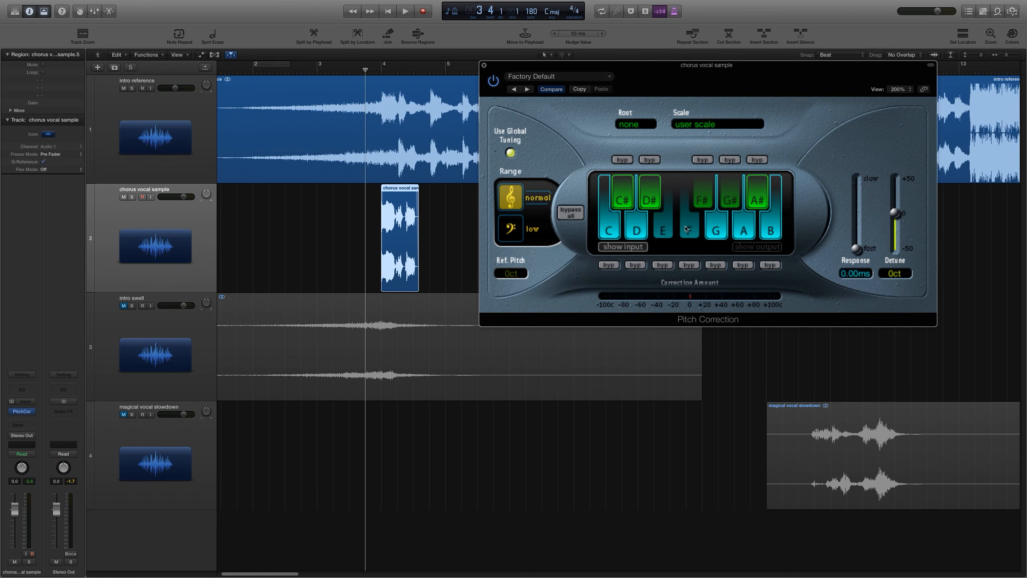
left_click(651, 192)
left_click(623, 193)
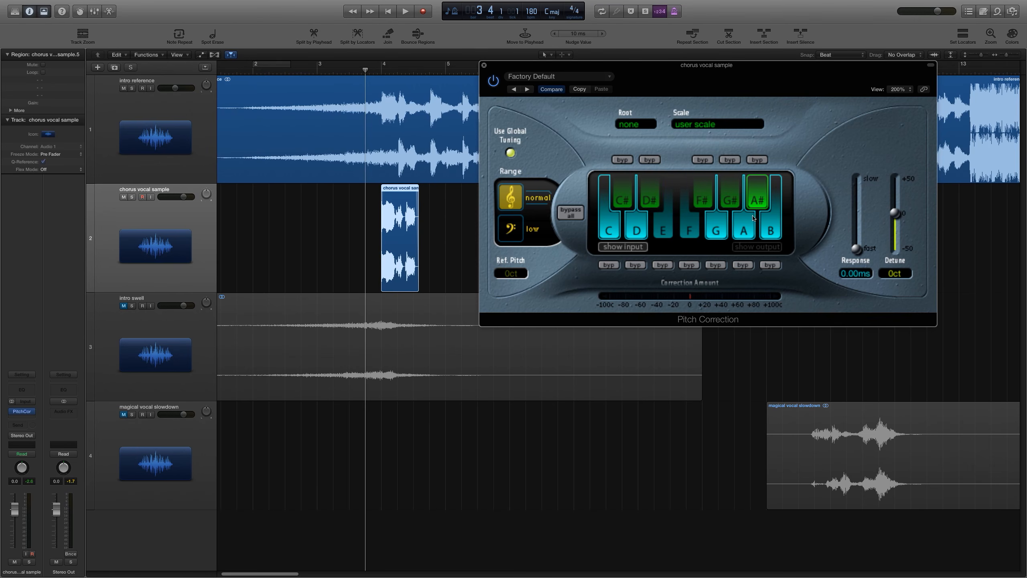
Step: Exclude A, B and D from the pitch correction scale
left_click(751, 229)
left_click(770, 229)
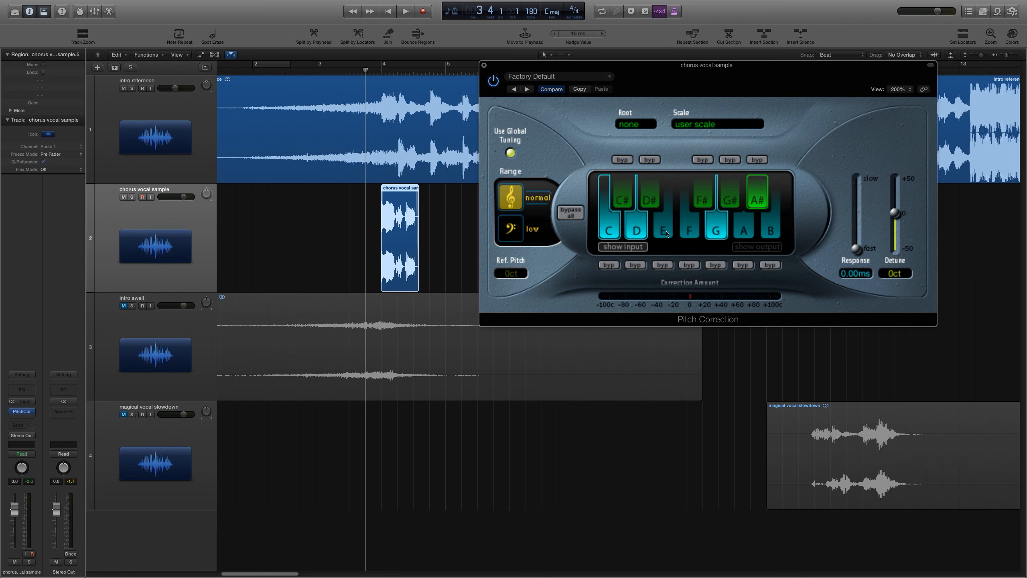
left_click(636, 235)
Step: Solo the chorus vocal track and cycle playback over bar 4
key("space")
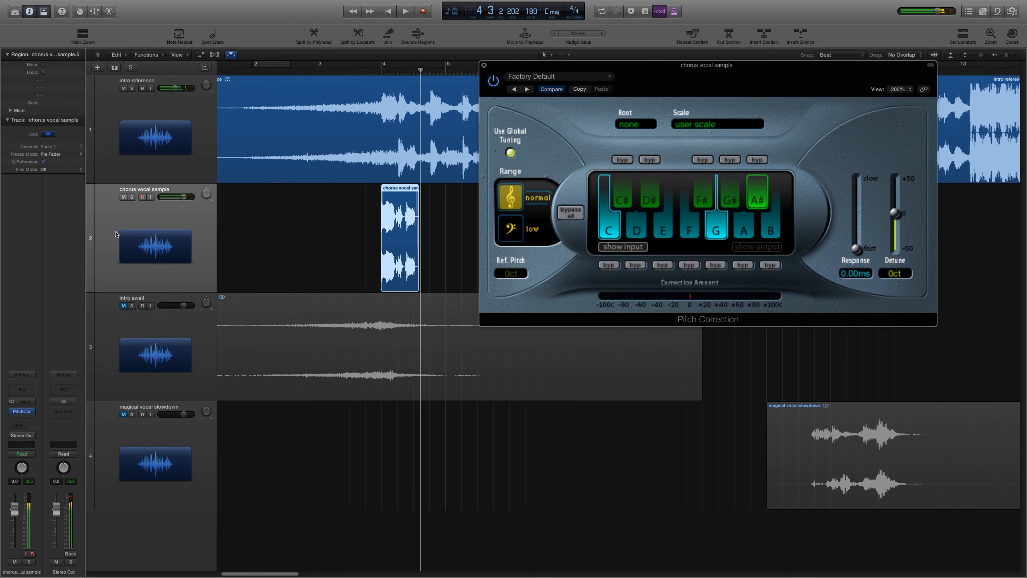
key("s")
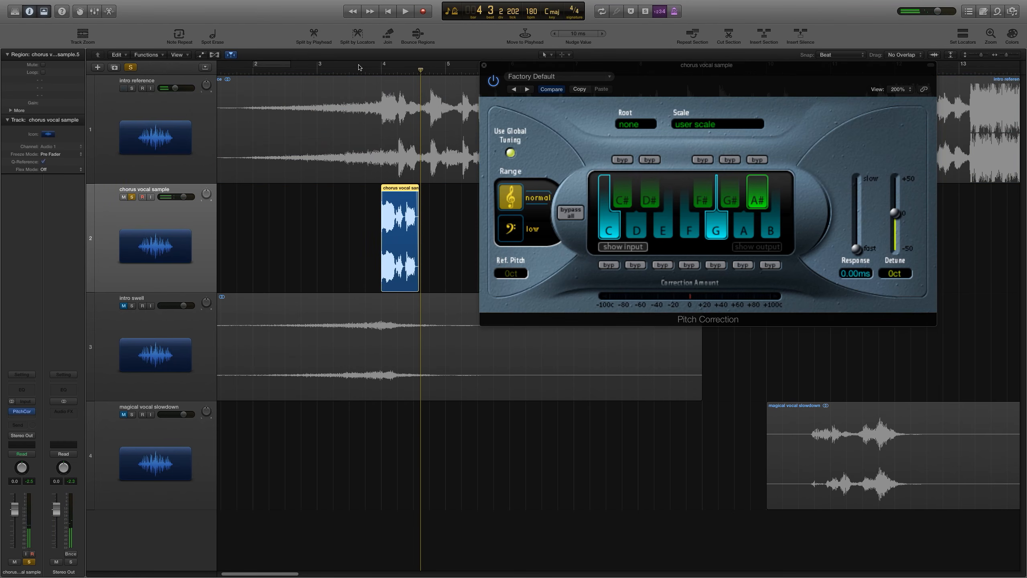
left_click_drag(359, 67, 459, 66)
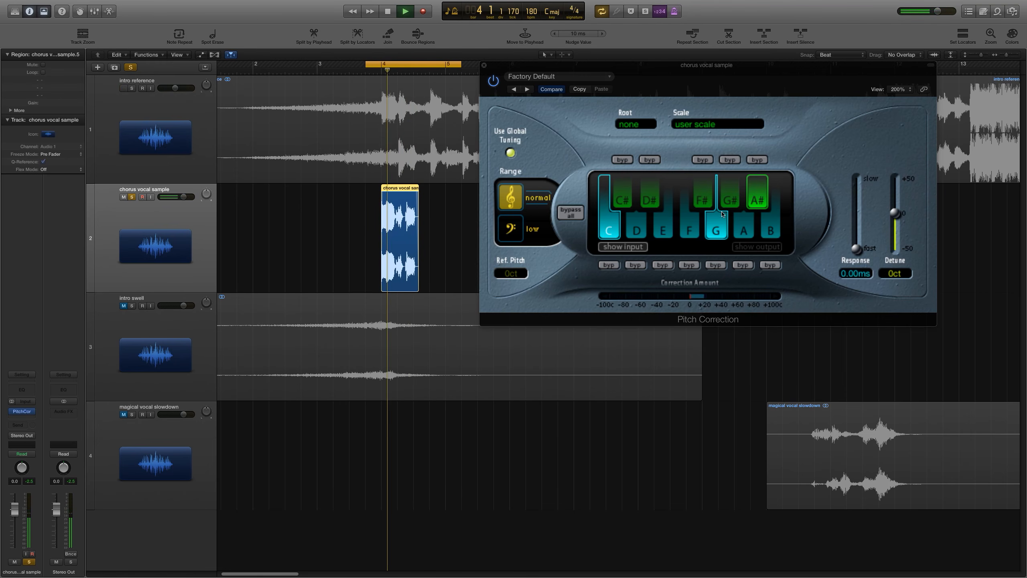
Step: Toggle A and D in the correction scale while auditioning, then stop playback
left_click(740, 226)
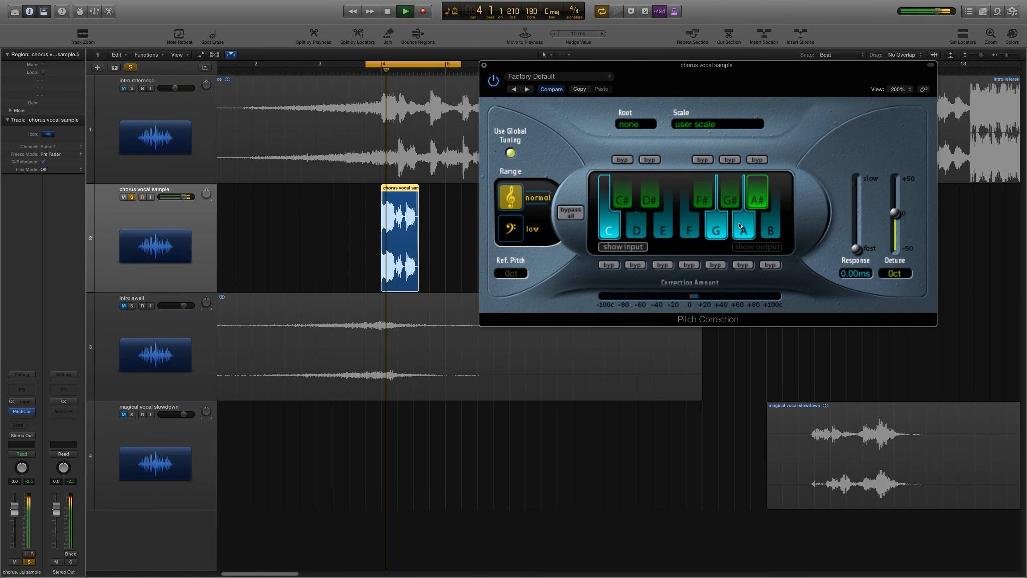
left_click(740, 226)
left_click(634, 230)
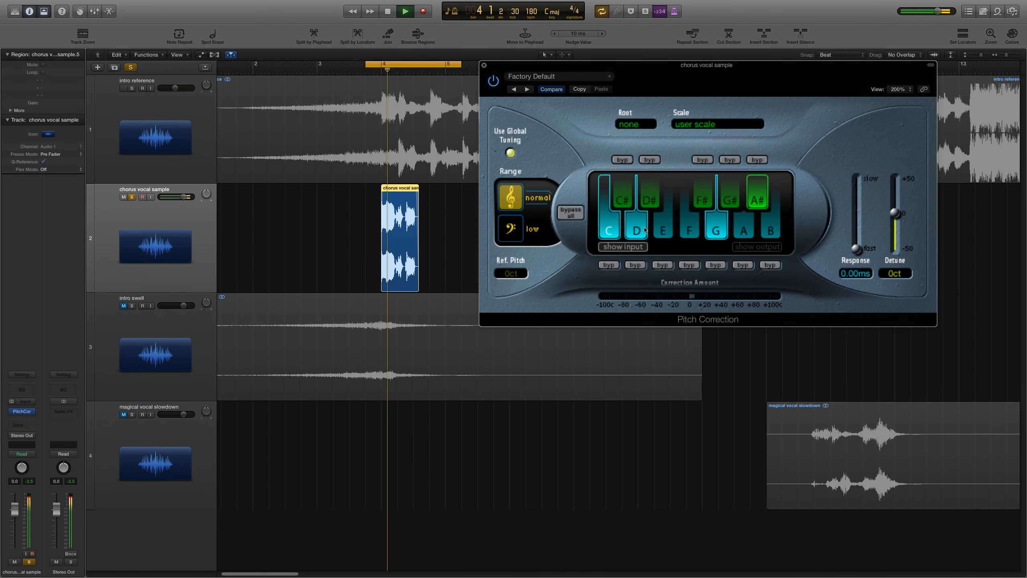
left_click(645, 230)
key("space")
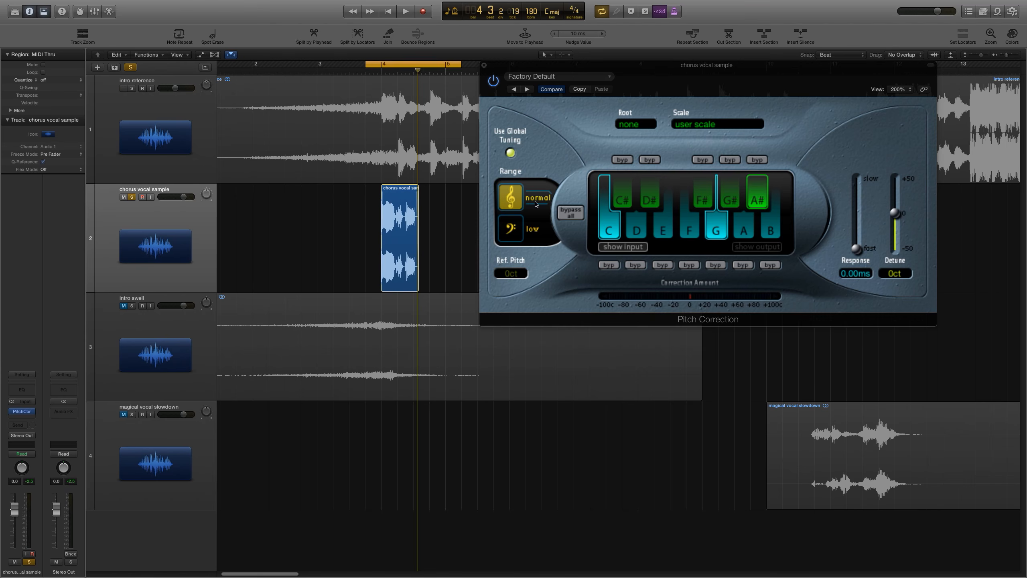
Step: Close the Pitch Correction window and add two new audio tracks below the chorus vocal track
left_click(484, 65)
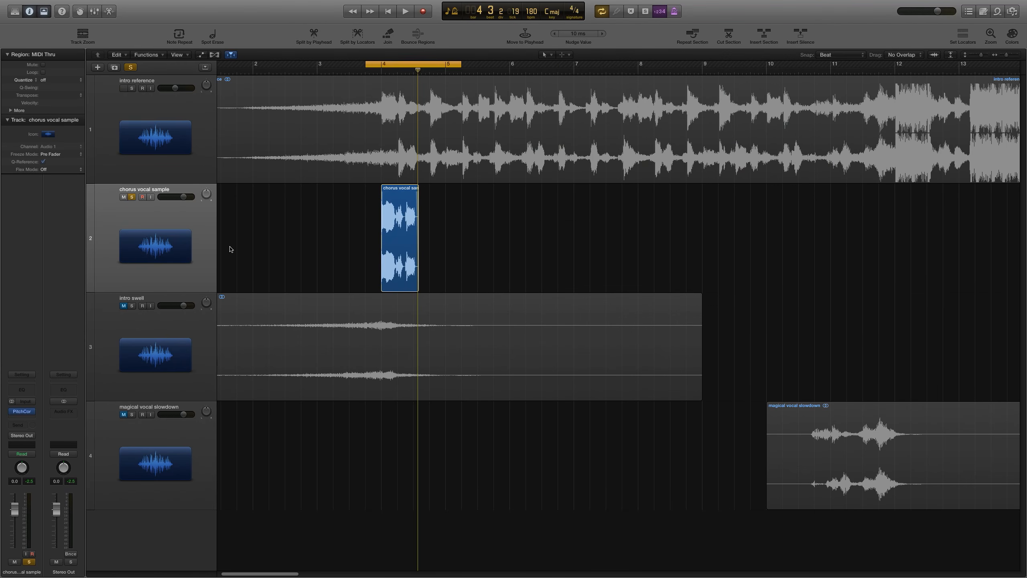
key("super+Right")
key("super+Right")
key("super+Right")
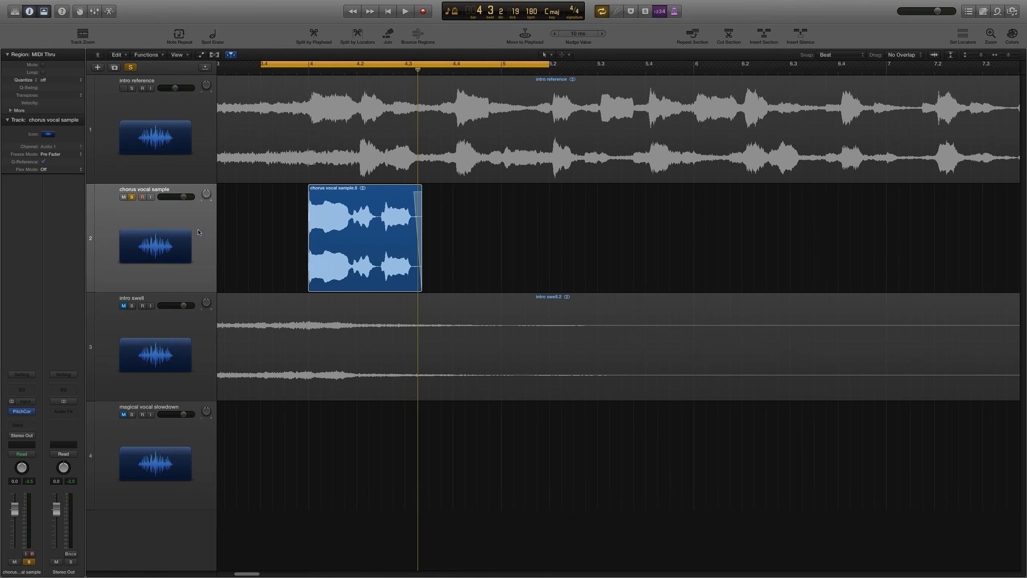
left_click(157, 235)
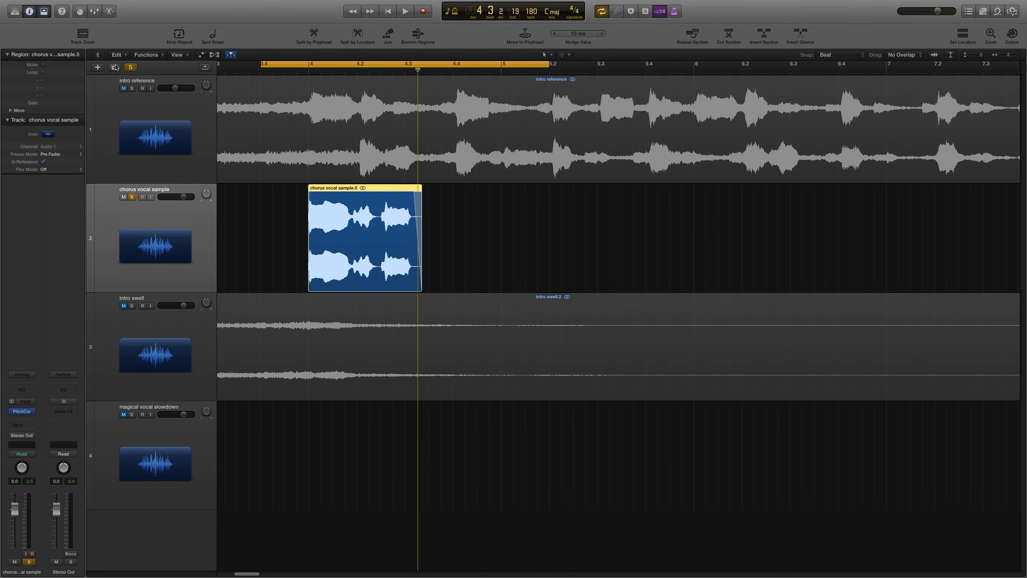
left_click(115, 68)
left_click(115, 68)
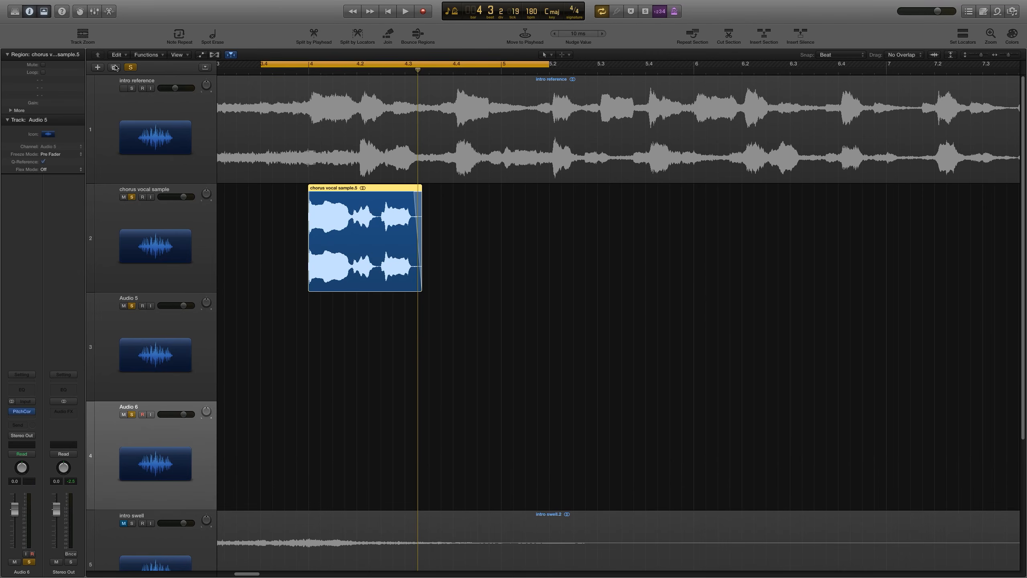
Step: Rename the chorus vocal track and the two new audio tracks to vox L, vox C and vox R
double_click(137, 189)
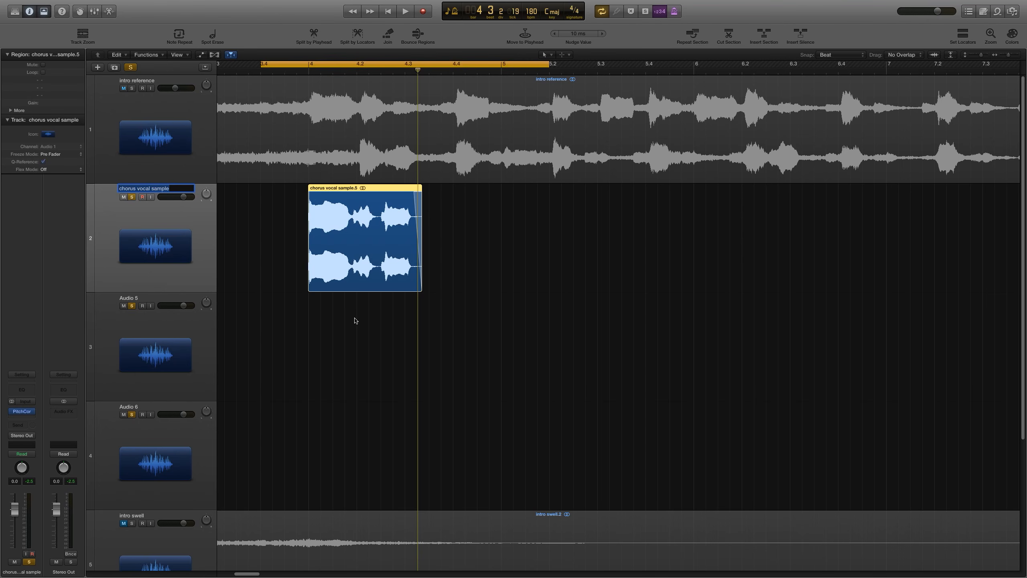
type("vox L")
key("Tab")
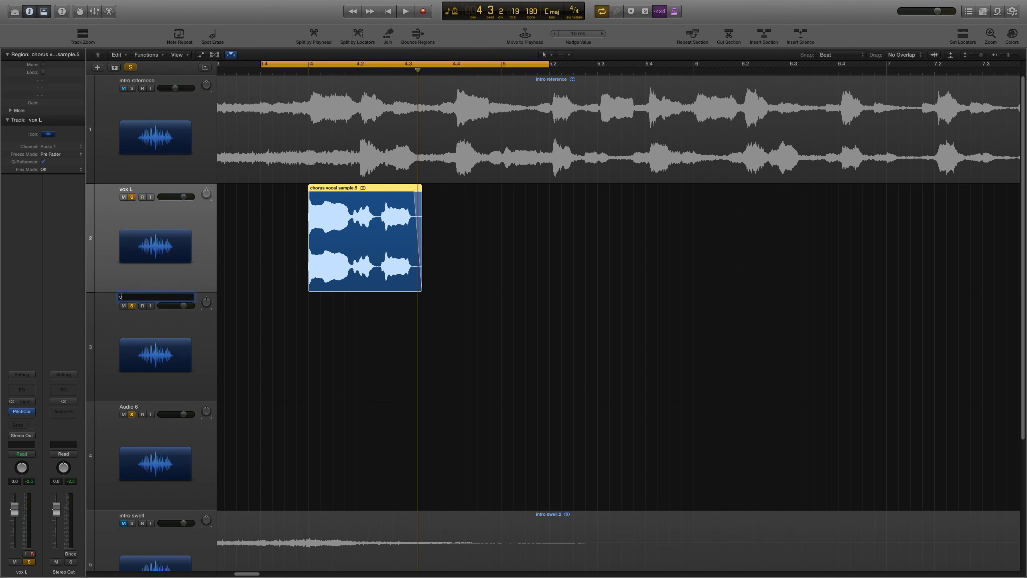
type("vox C")
key("Tab")
type("vox")
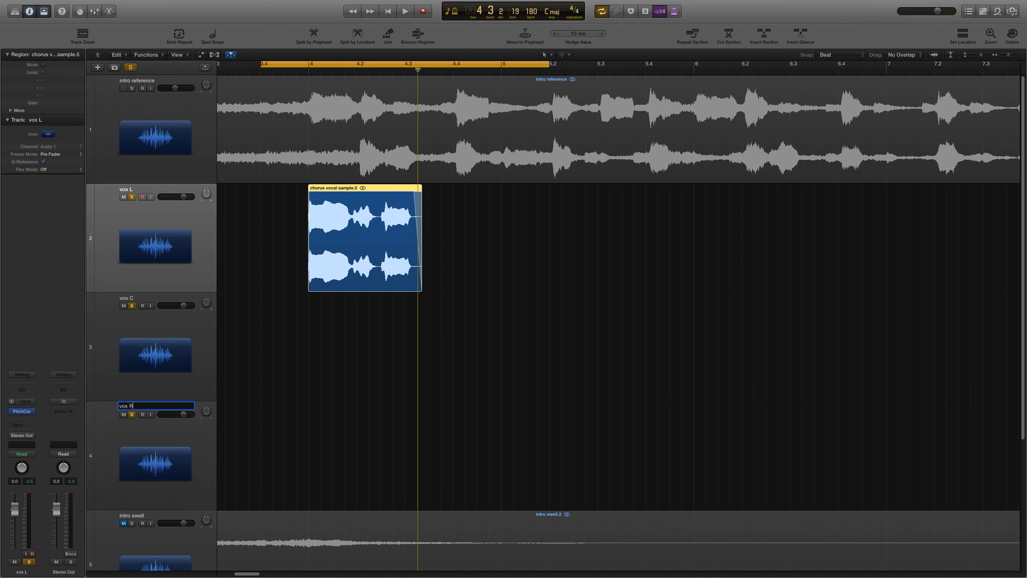
type(" R")
key("Return")
Step: With the Scissors tool and snap off, split the chorus vocal region into three pieces
left_click(509, 299)
key("super+Right")
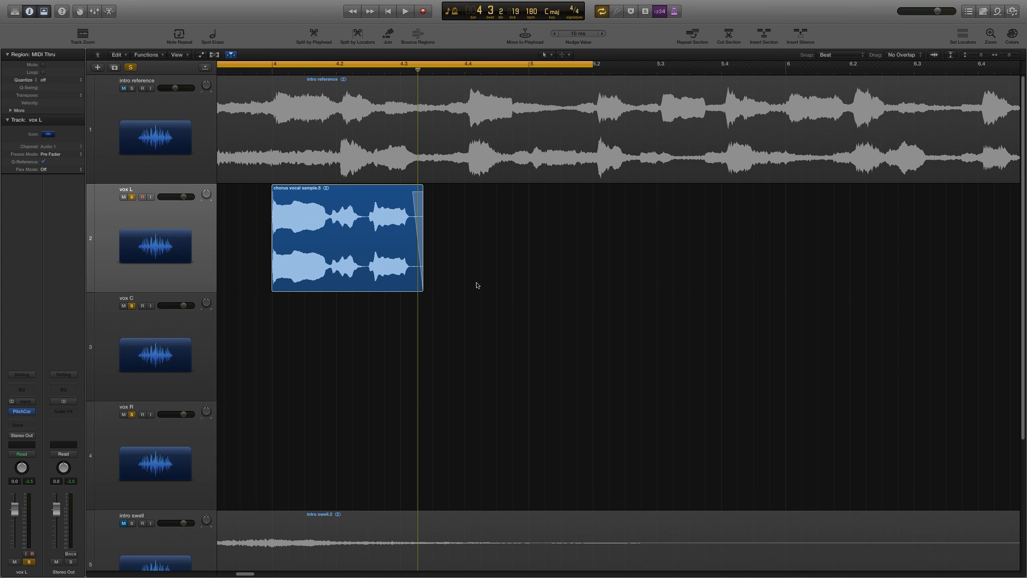
left_click(565, 54)
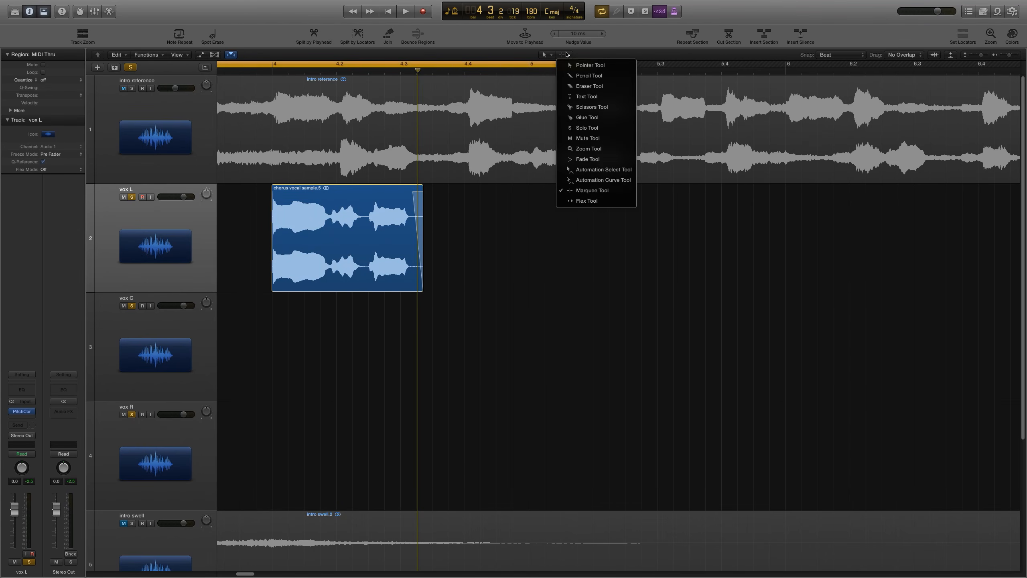
left_click(584, 107)
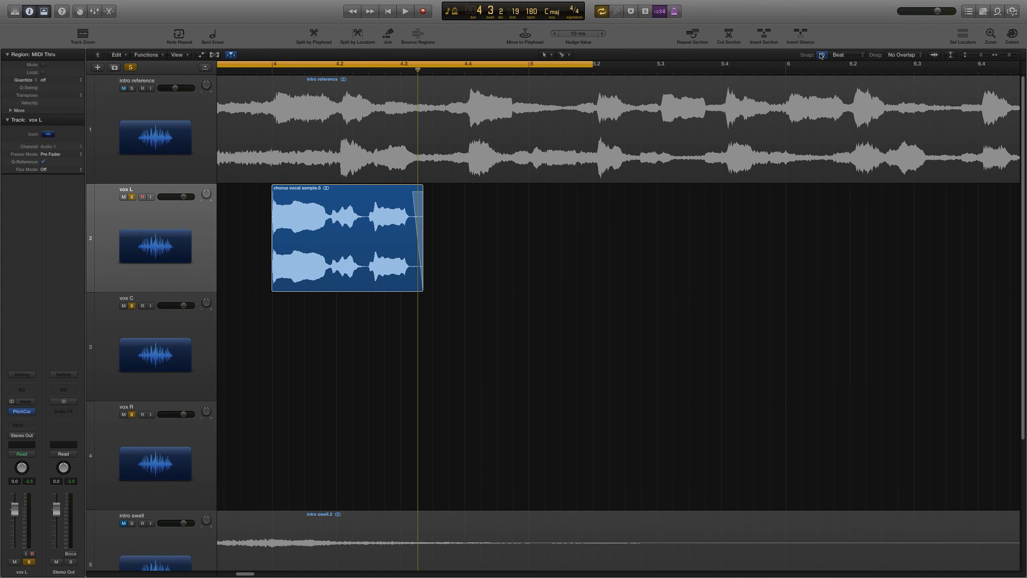
left_click(822, 54)
left_click(329, 222, "super")
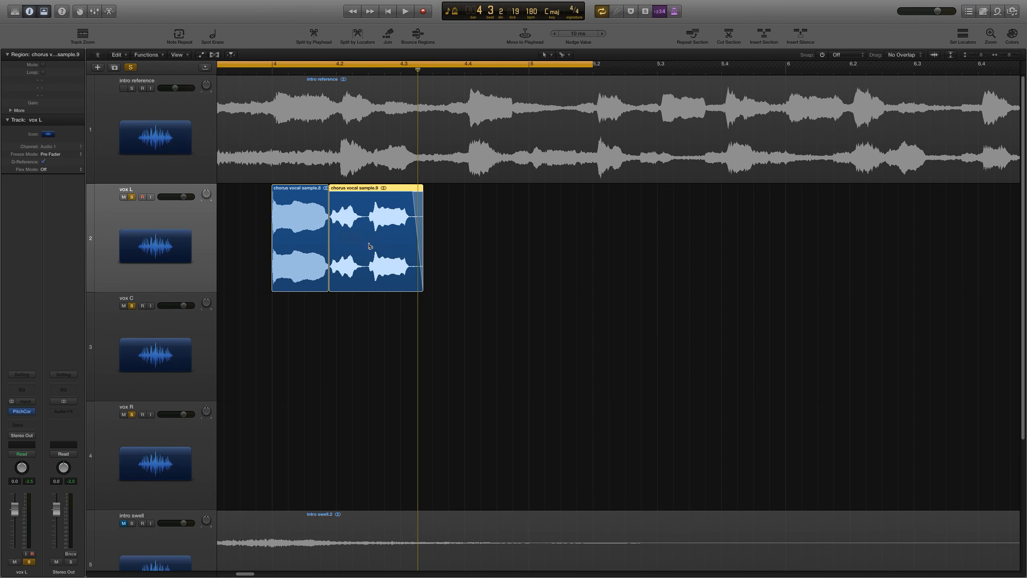
left_click(366, 222, "super")
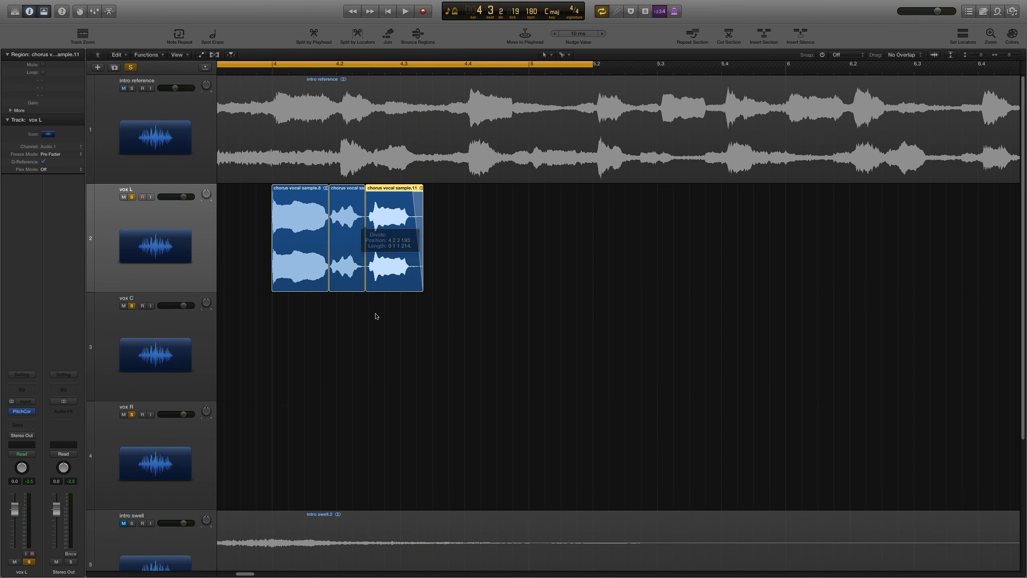
left_click(436, 325)
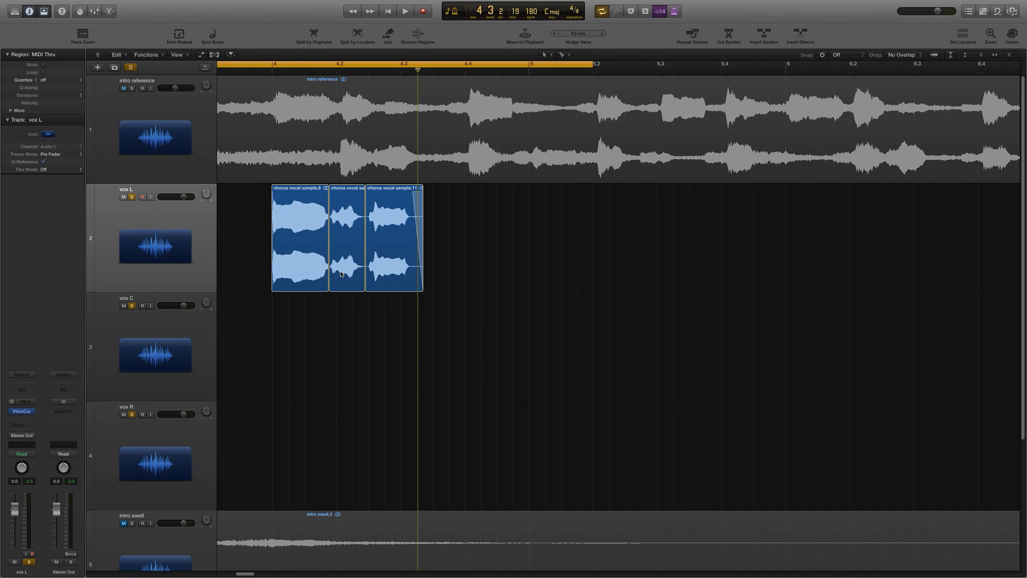
Step: Move the middle vocal piece onto vox C and the last piece onto vox R
left_click_drag(341, 274, 343, 324)
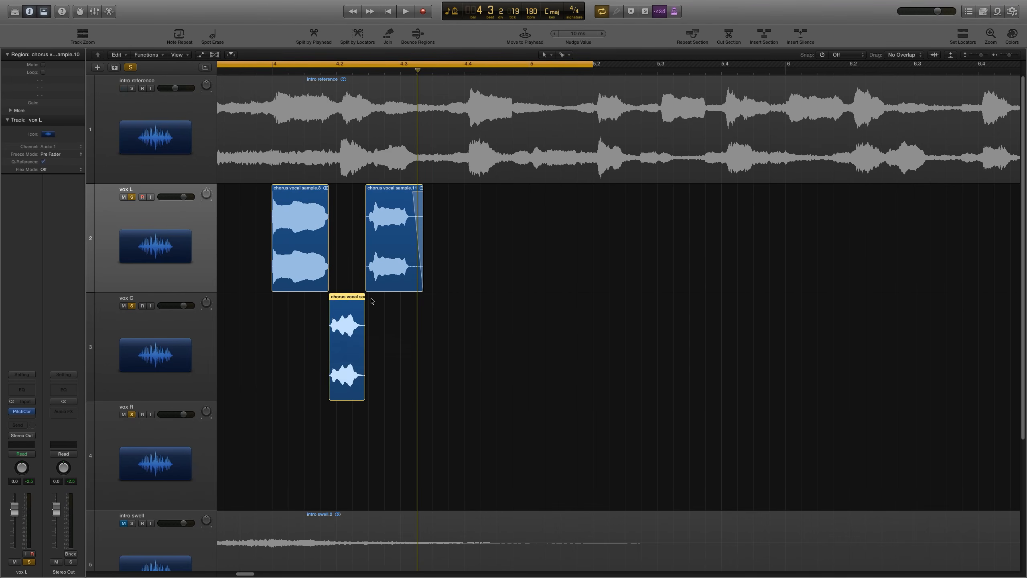
left_click_drag(387, 256, 393, 474)
key("super+z")
left_click_drag(385, 278, 381, 382)
left_click_drag(388, 278, 388, 444)
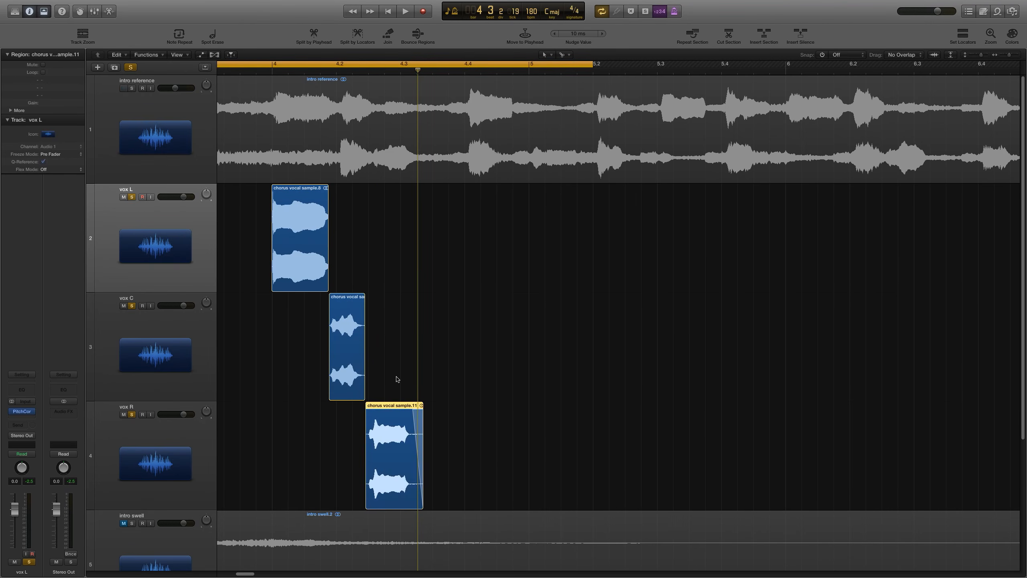
left_click(397, 380)
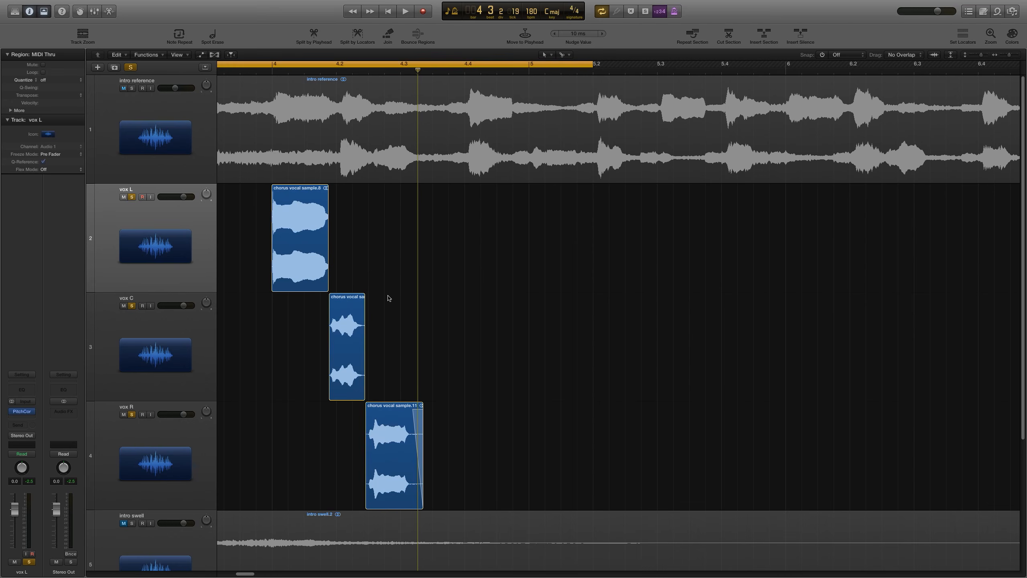
Step: Add short fades where the three vocal pieces meet: fade out vox L, fade vox C in and out, fade in vox R
left_click(336, 70)
key("super+Right")
key("super+Right")
key("super+Right")
key("super+Right")
key("super+Right")
key("super+Right")
key("super+Right")
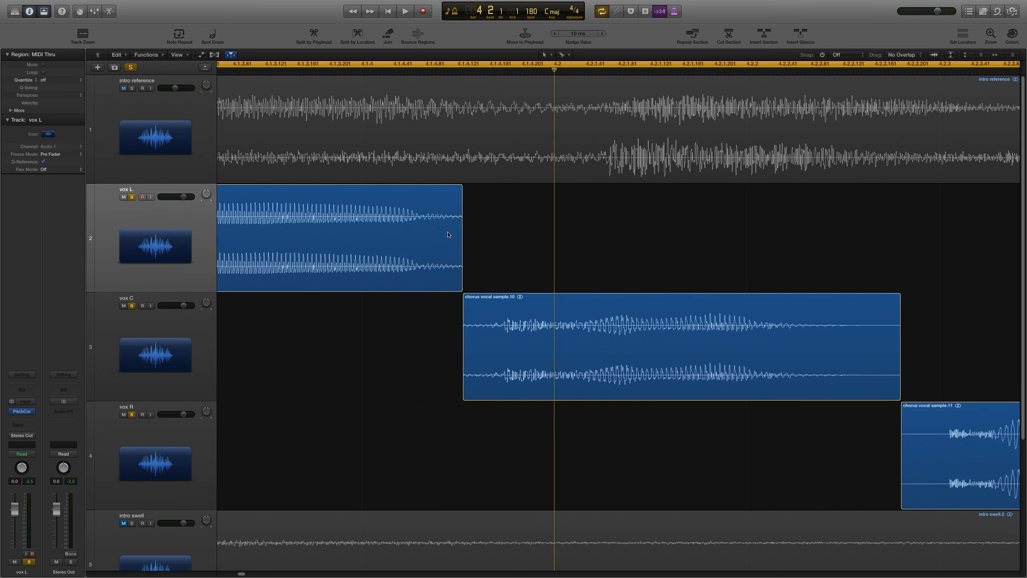
left_click_drag(448, 235, 487, 243)
left_click_drag(474, 330, 443, 331)
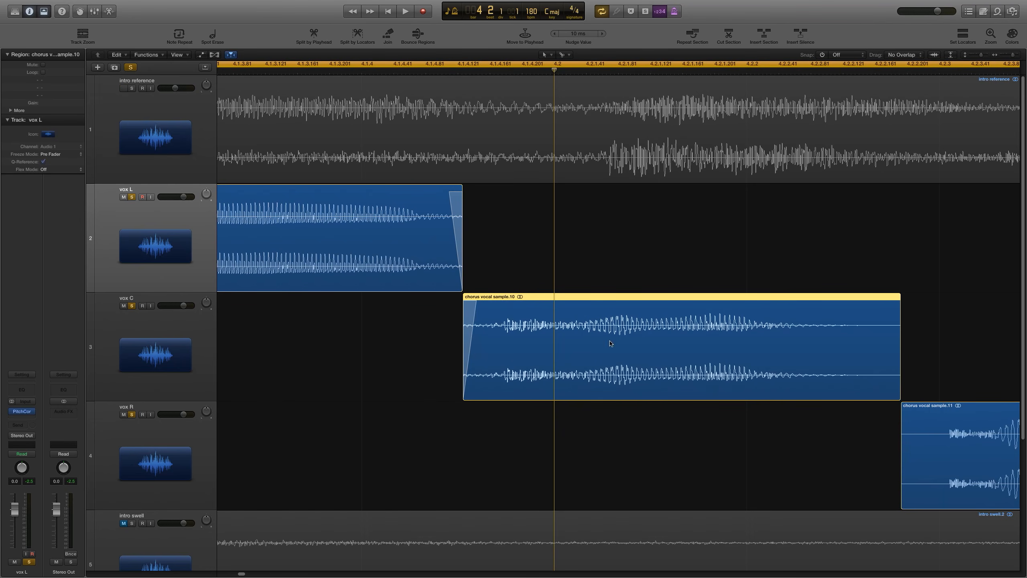
left_click_drag(875, 340, 947, 368)
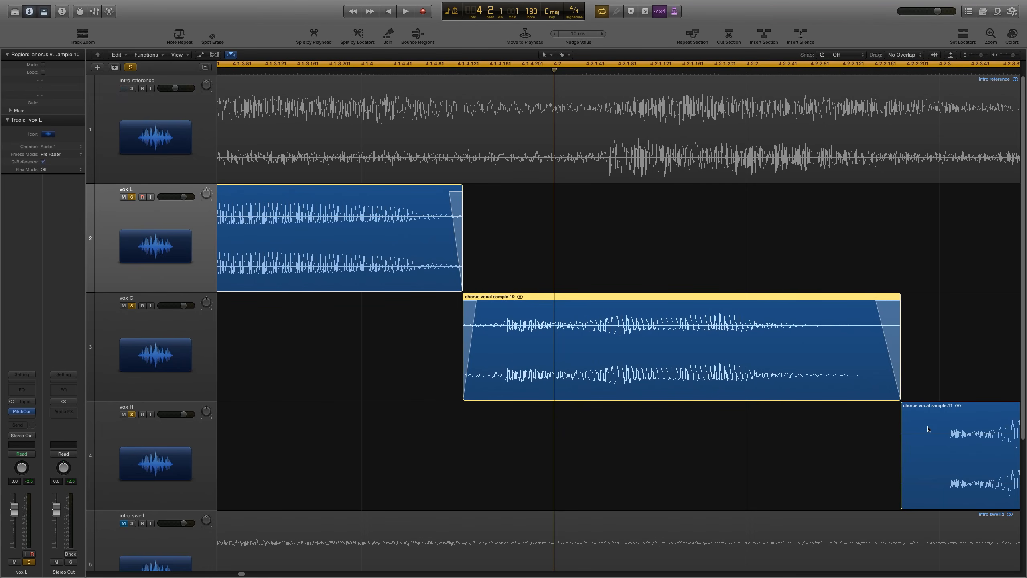
left_click_drag(920, 430, 854, 434)
left_click(853, 434)
key("super+Left")
key("super+Left")
key("super+Left")
key("super+Left")
key("super+Left")
key("super+Left")
key("super+Left")
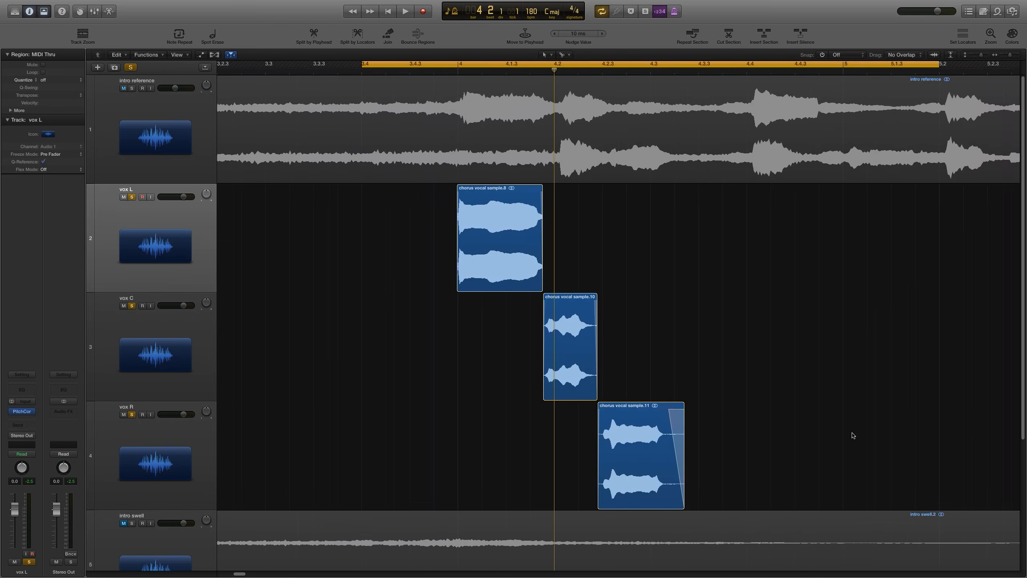
Step: Play back and, in the mixer, pan the vocal tracks with vox L at -64 and vox R at +63
key("space")
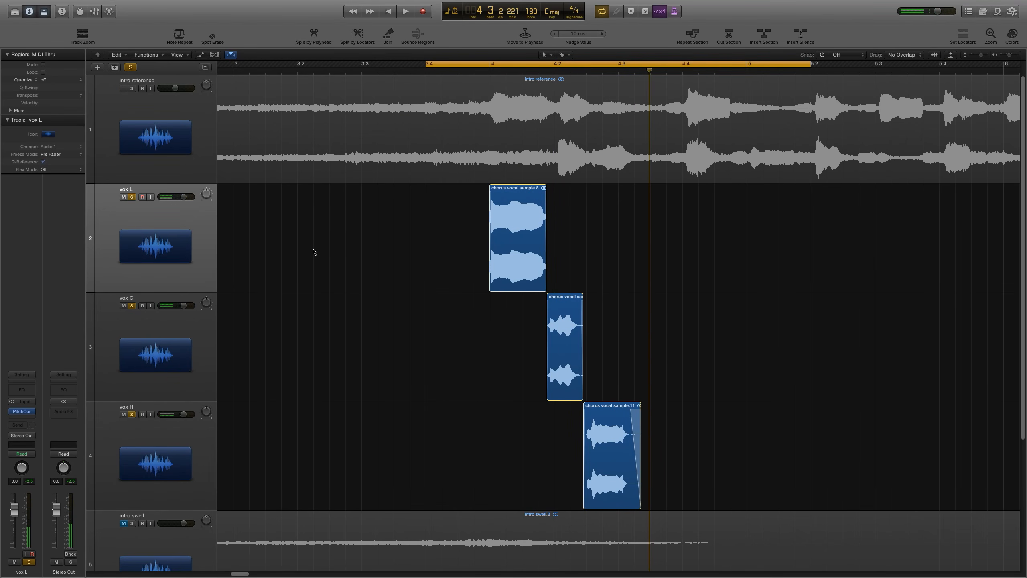
key("x")
left_click(130, 555)
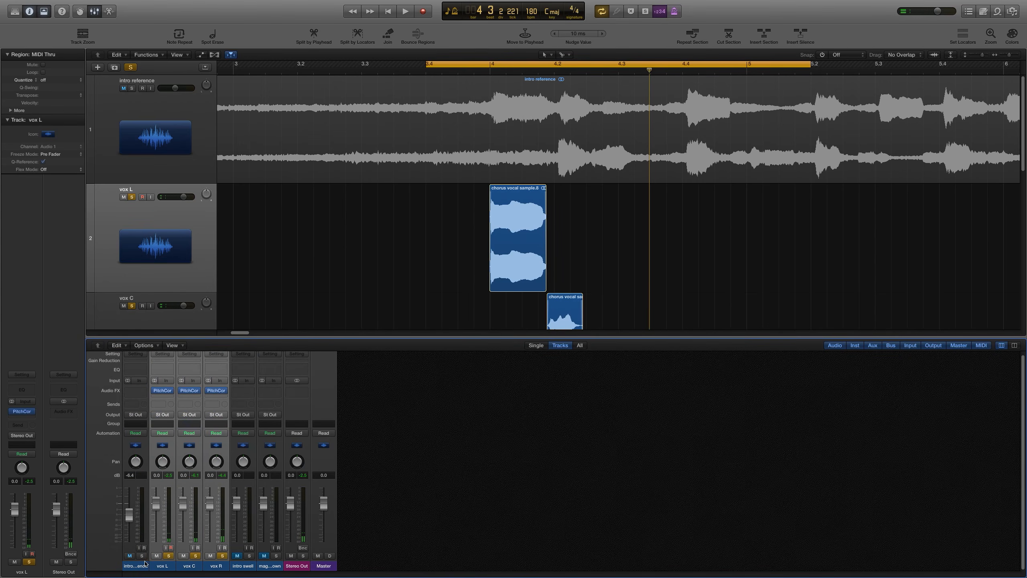
left_click(141, 566)
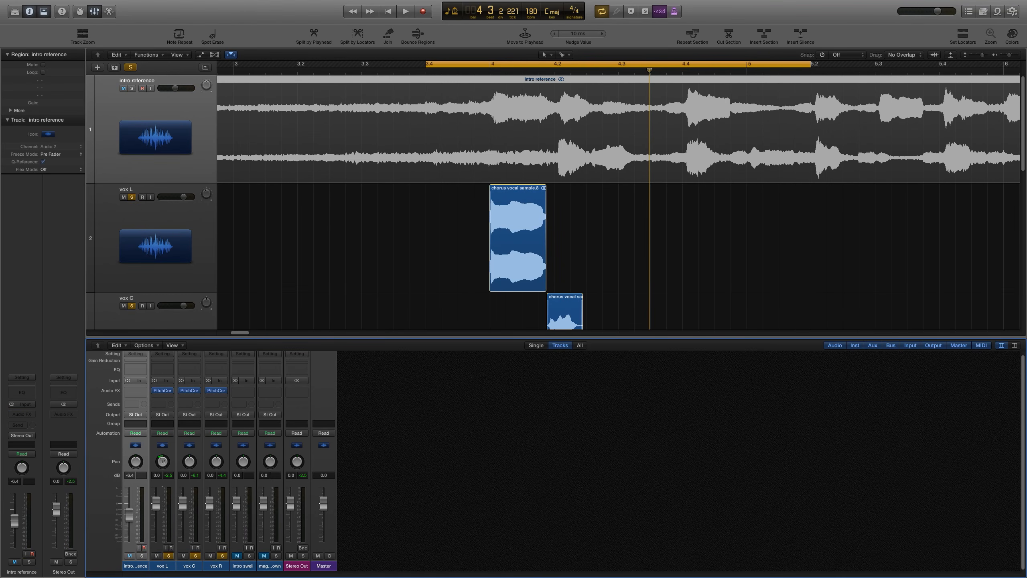
left_click_drag(225, 464, 224, 441)
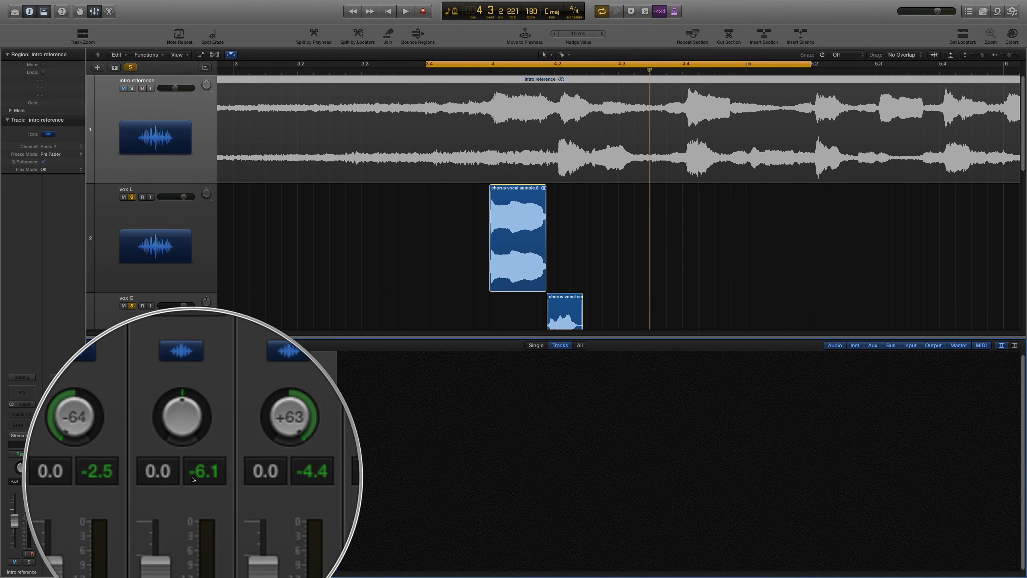
key("x")
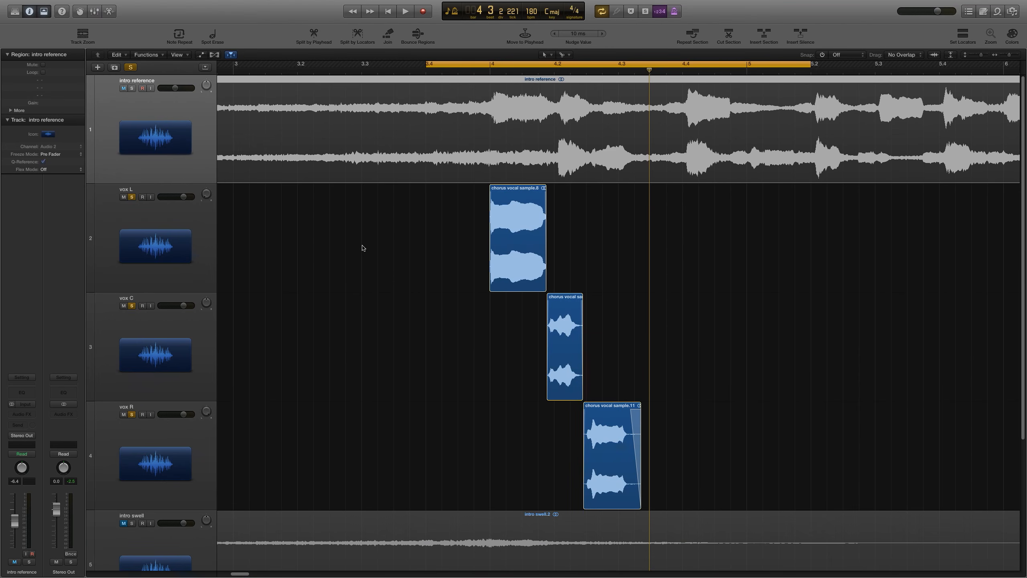
Step: Mute the intro reference track and play back the three vocal pieces
key("ctrl+m")
key("space")
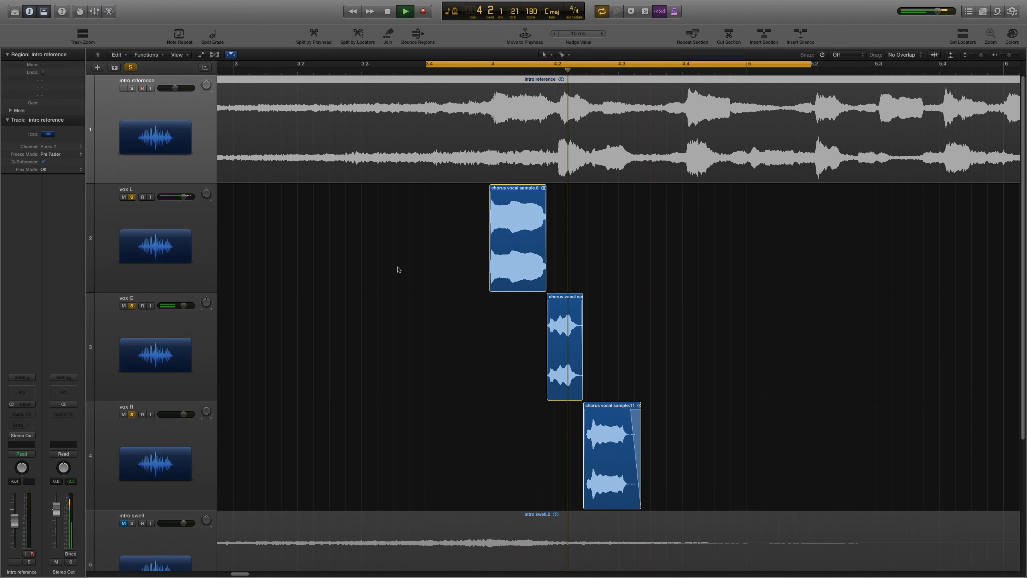
key("super+Left")
key("space")
left_click(599, 253)
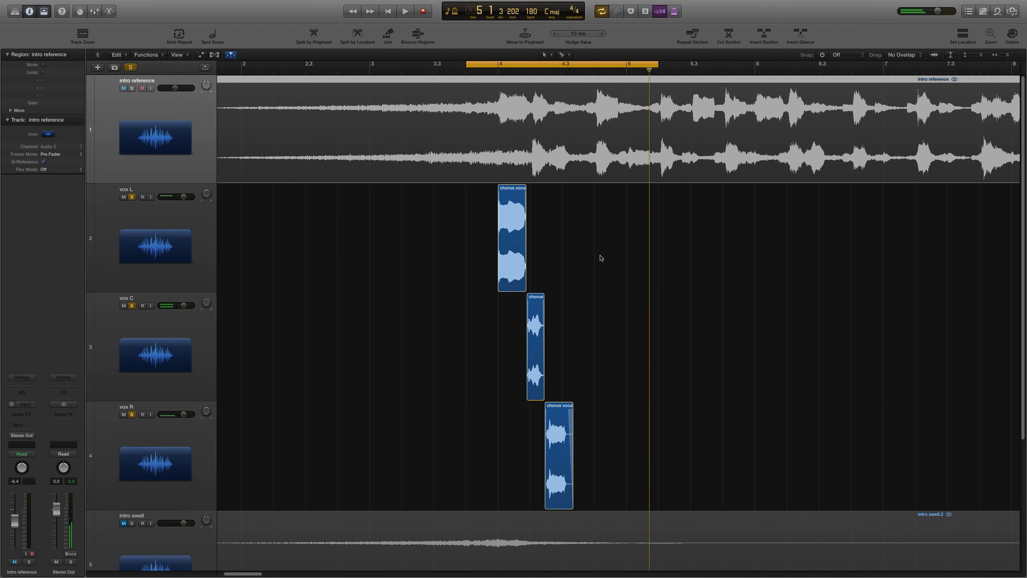
Step: Turn off cycle mode, unmute the intro reference track and unsolo vox L, vox C and vox R
key("super+Right")
key("super+Left")
key("c")
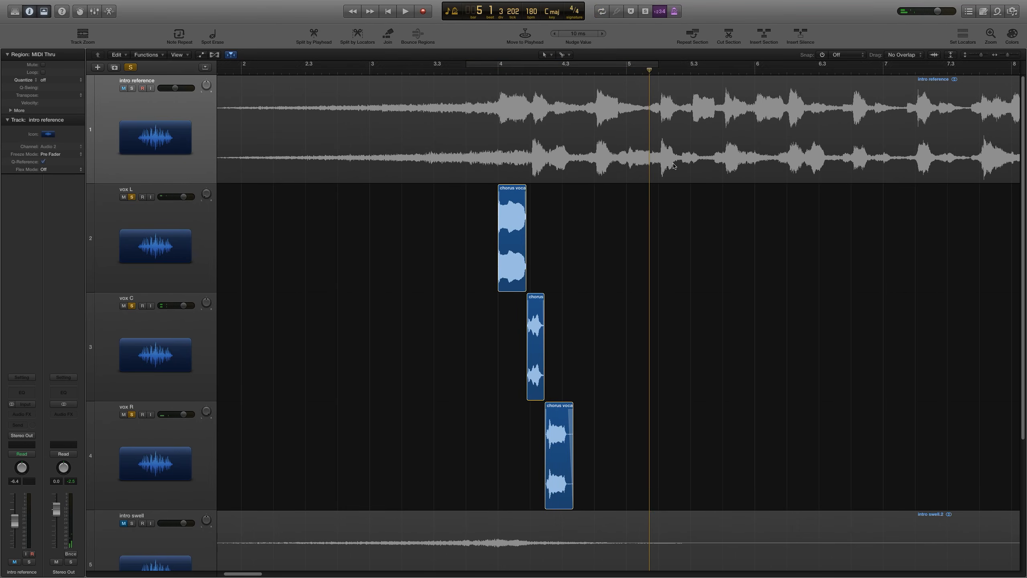
key("super+Left")
key("super+Left")
left_click(123, 88)
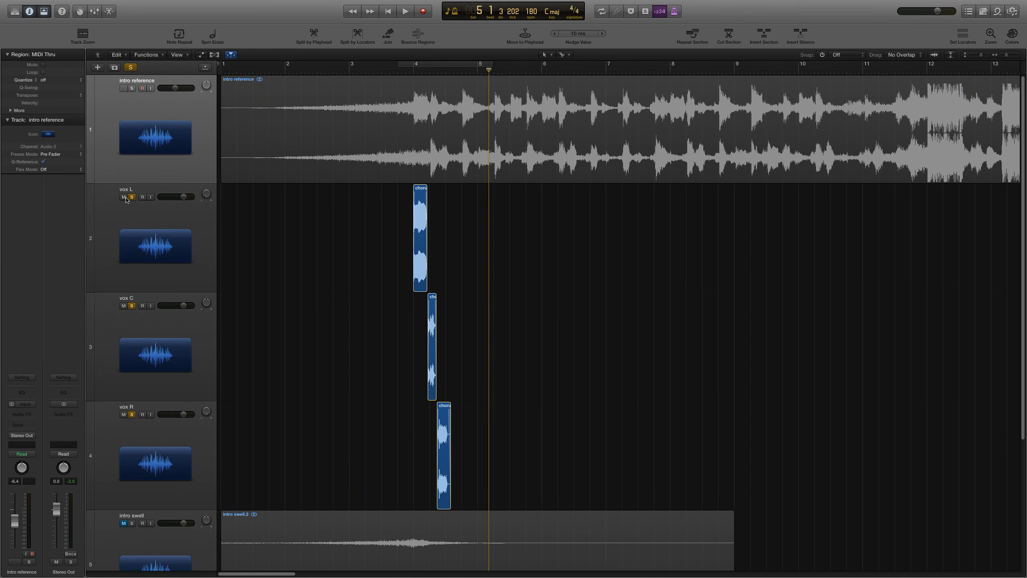
left_click(132, 197)
left_click(132, 305)
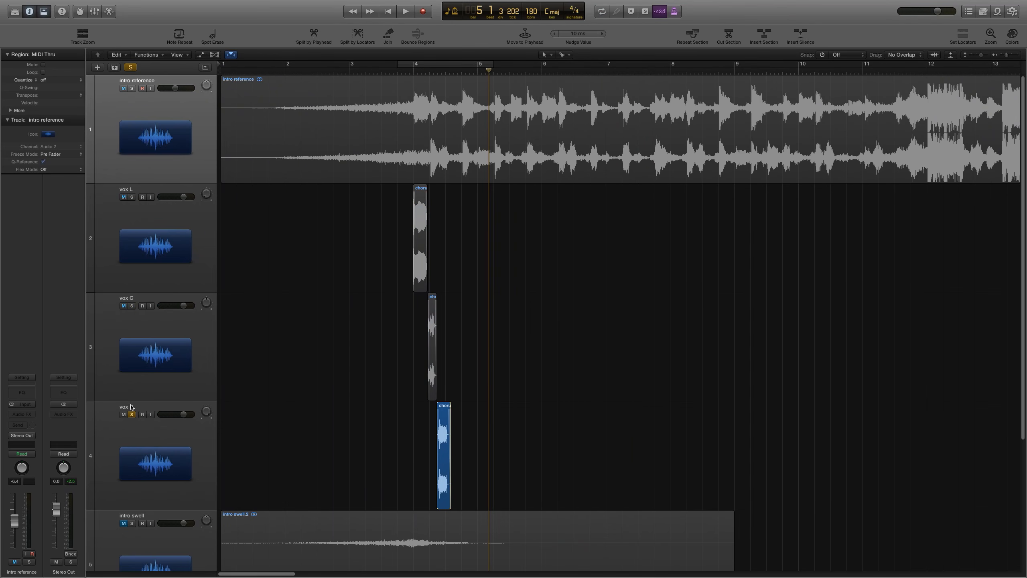
left_click(132, 415)
Step: Play the arrangement from around bar 4 to audition the vocals against the reference
key("super+Left")
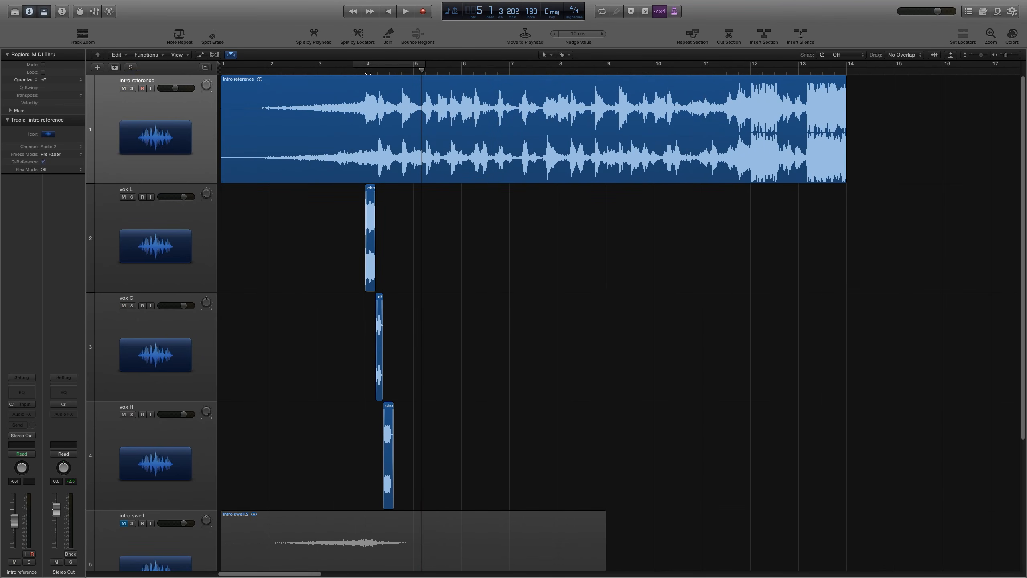
double_click(358, 71)
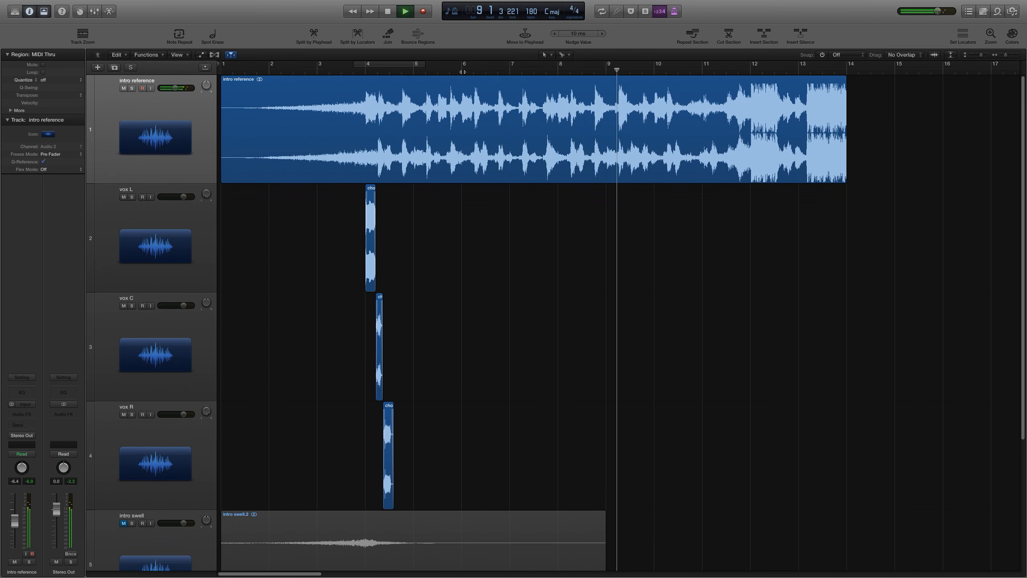
key("space")
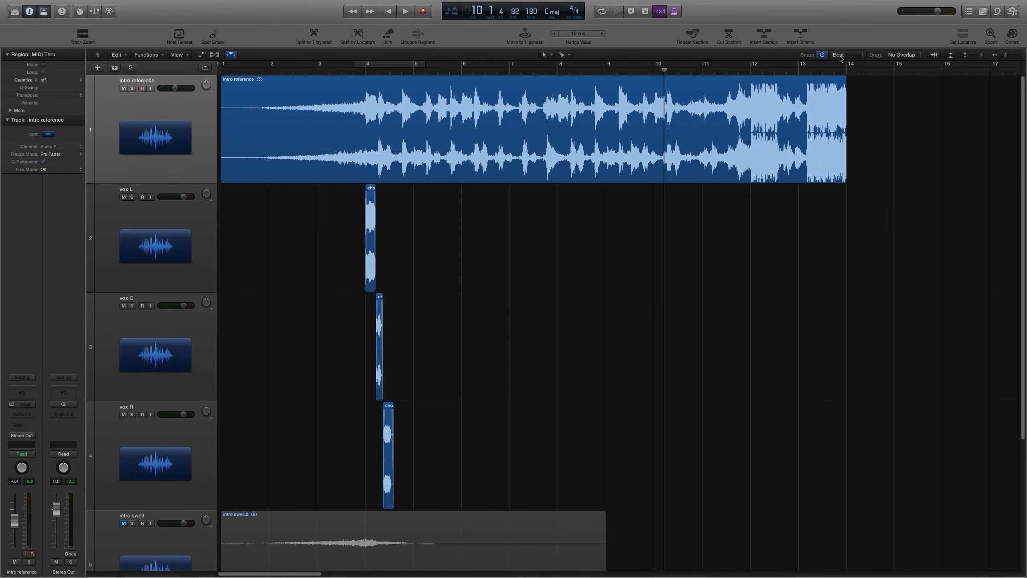
Step: Select the three vocal pieces and copy them so the pattern repeats every two bars up to bar 10
key("super+Right")
key("super+Left")
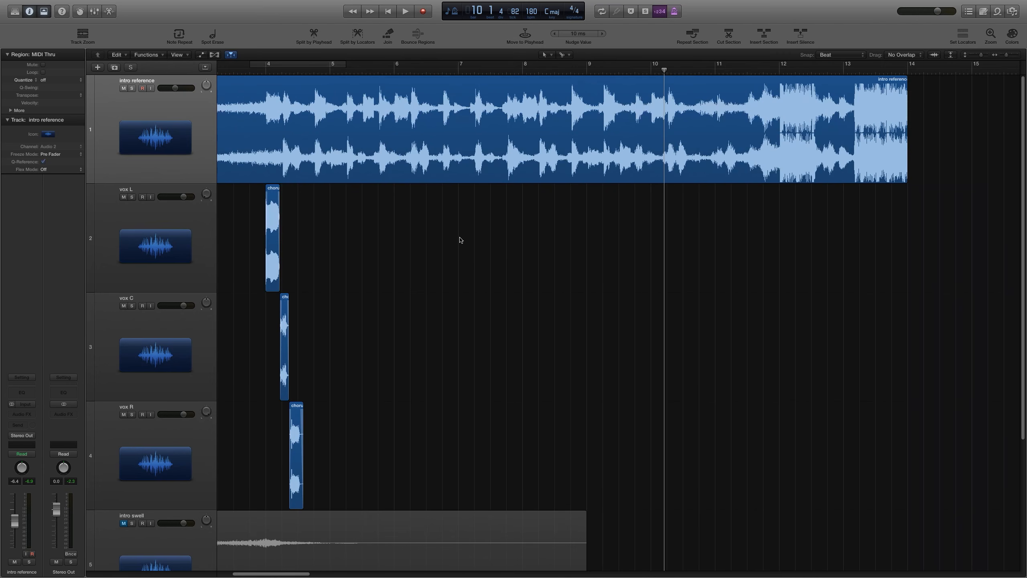
left_click_drag(455, 234, 259, 482)
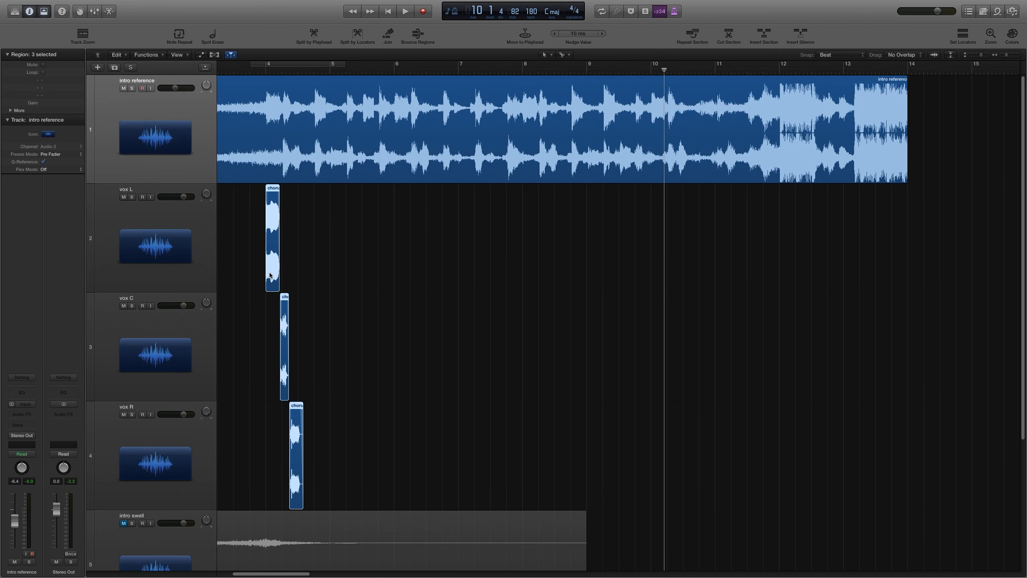
left_click_drag(270, 273, 658, 268)
left_click(726, 249)
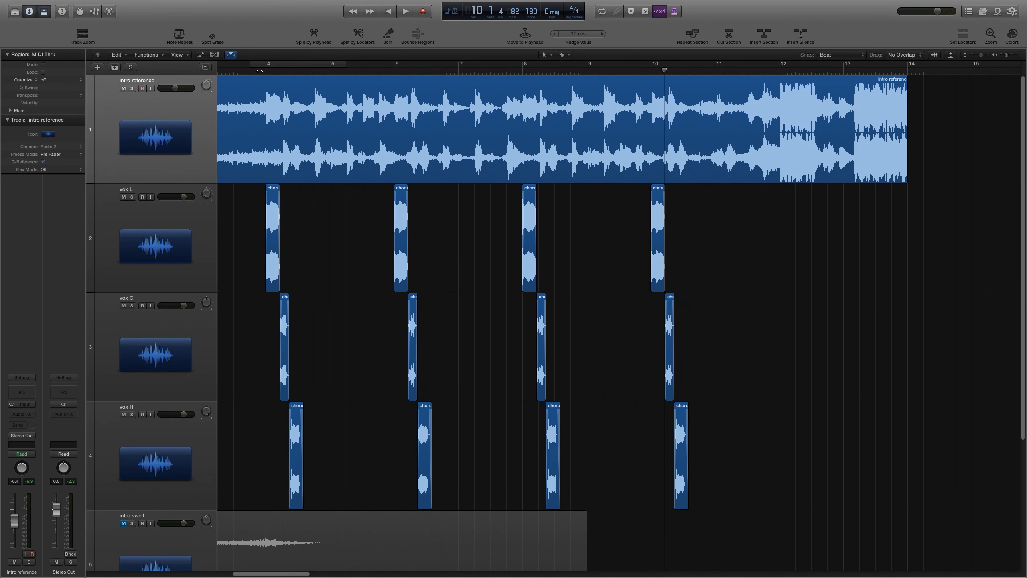
Step: Play back the intro from bar 4 to audition the repeated vocal pattern
left_click(254, 71)
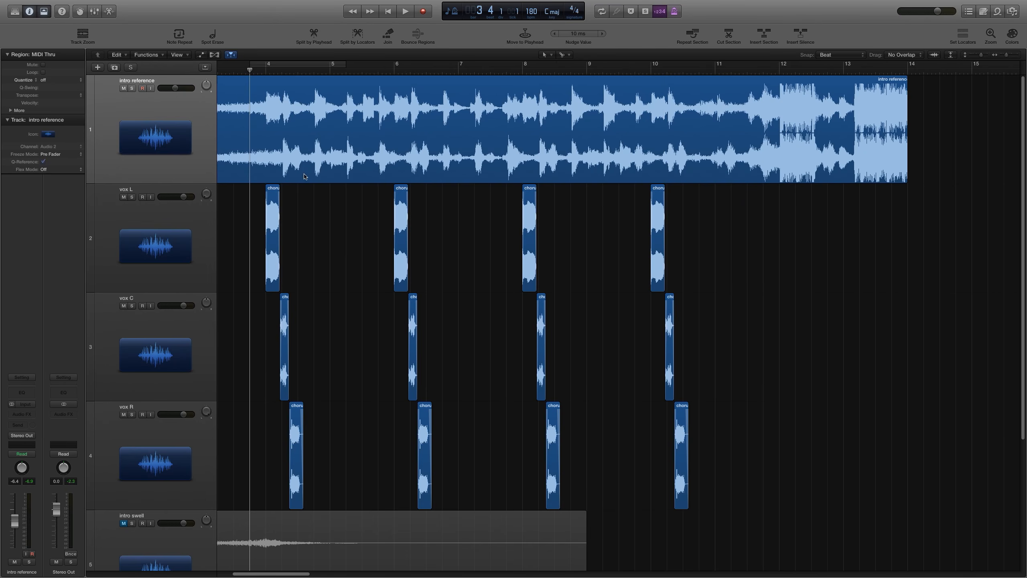
key("space")
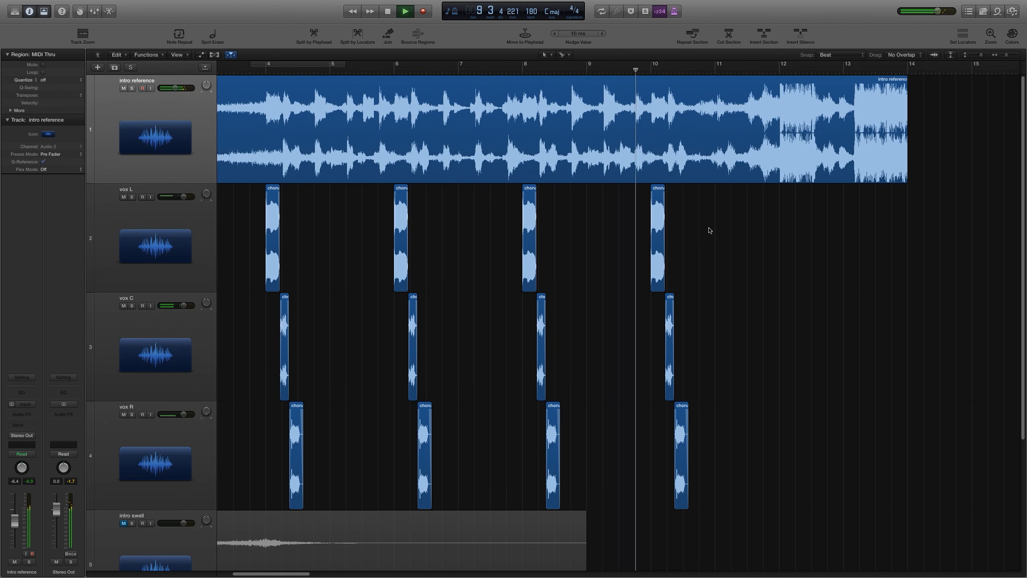
key("space")
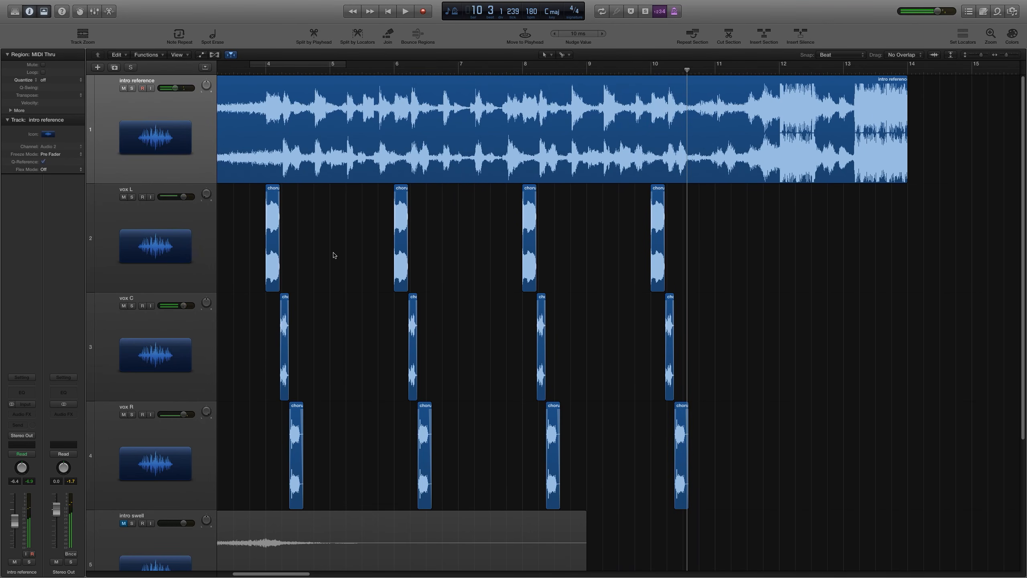
Step: Play the first vocal phrase around bar 4 to check its timing against the intro reference
key("super+Right")
key("super+Left")
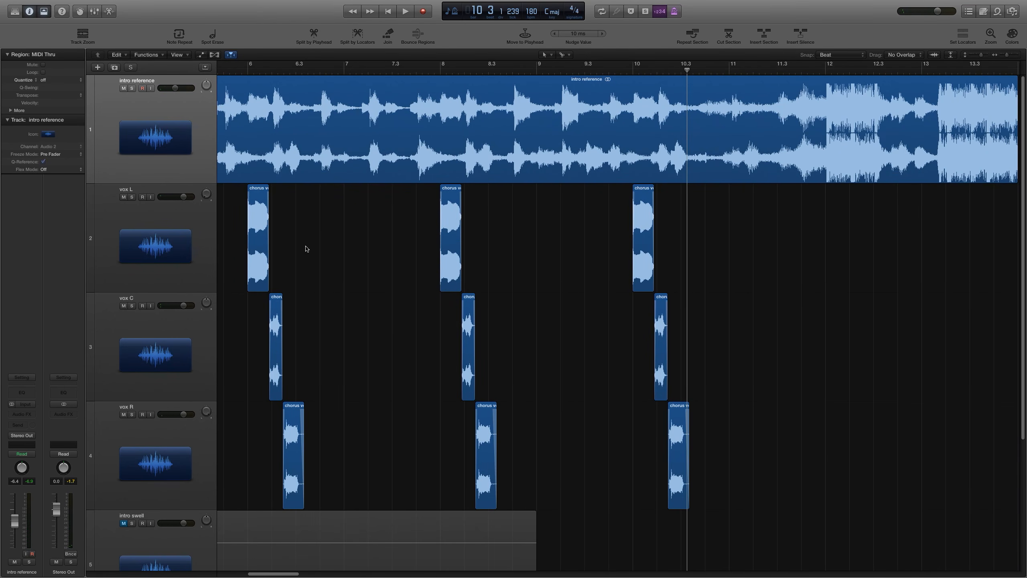
key("super+Right")
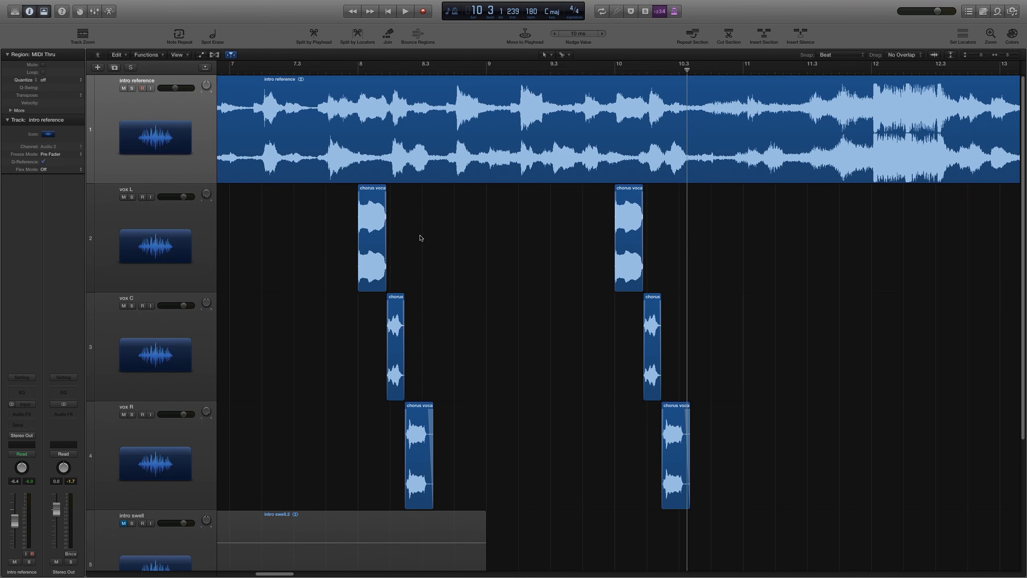
left_click(355, 71)
key("super+Left")
key("super+Left")
key("super+Left")
key("super+Left")
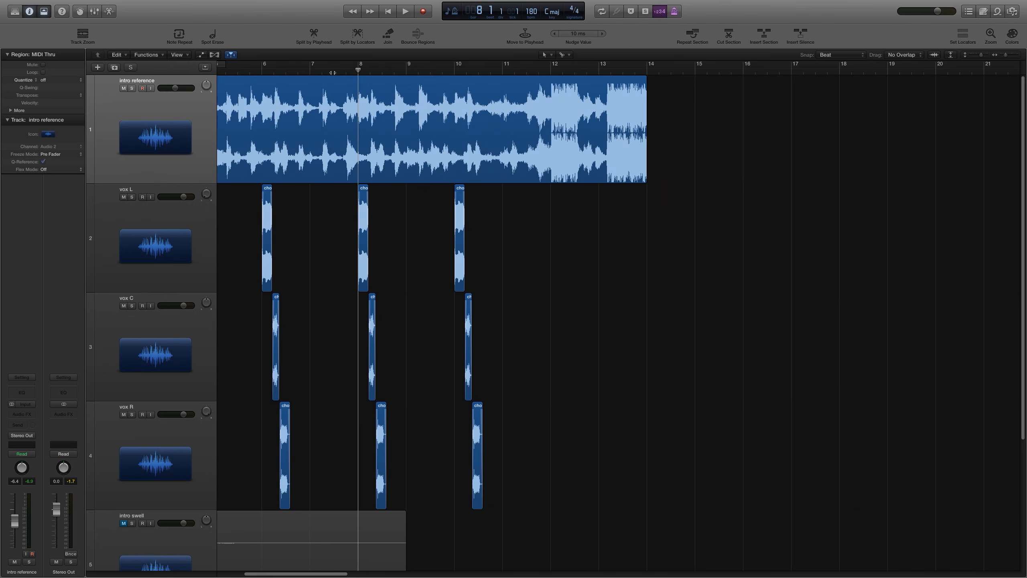
key("e")
key("e")
key("super+Left")
key("super+Left")
key("super+Left")
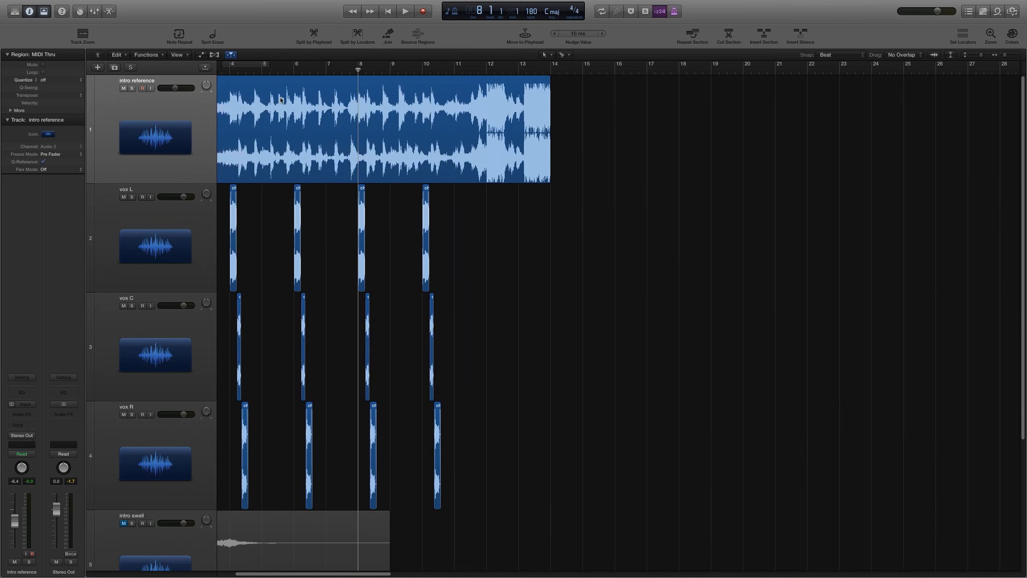
left_click(253, 71)
key("super+Right")
key("super+Right")
key("super+Right")
key("super+Right")
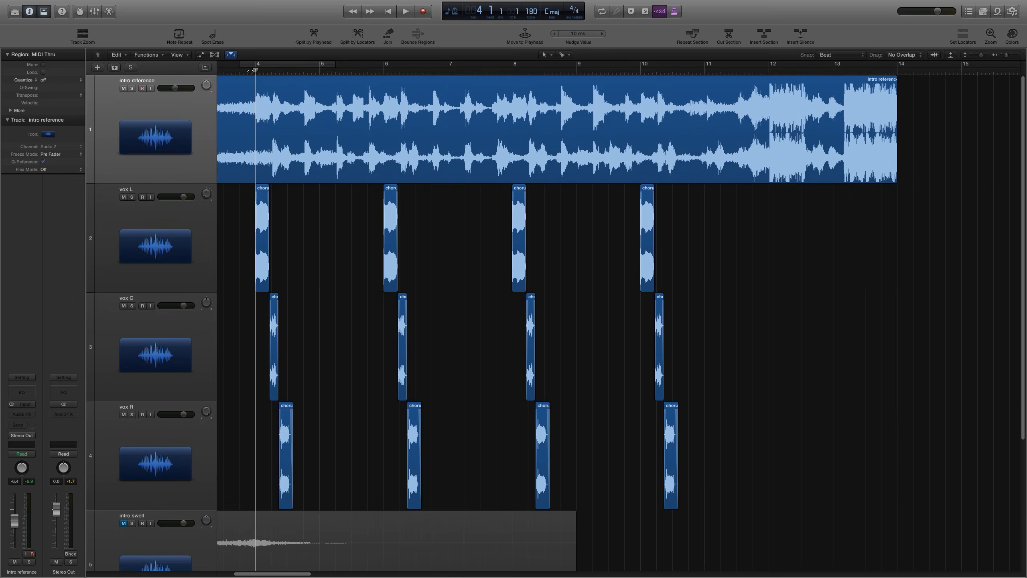
key("space")
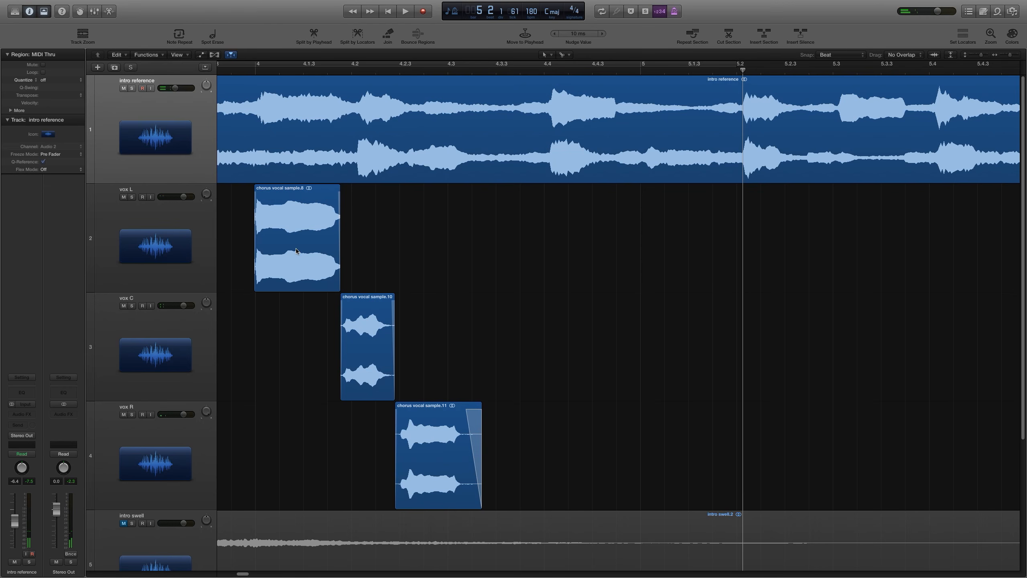
left_click_drag(546, 70, 527, 69)
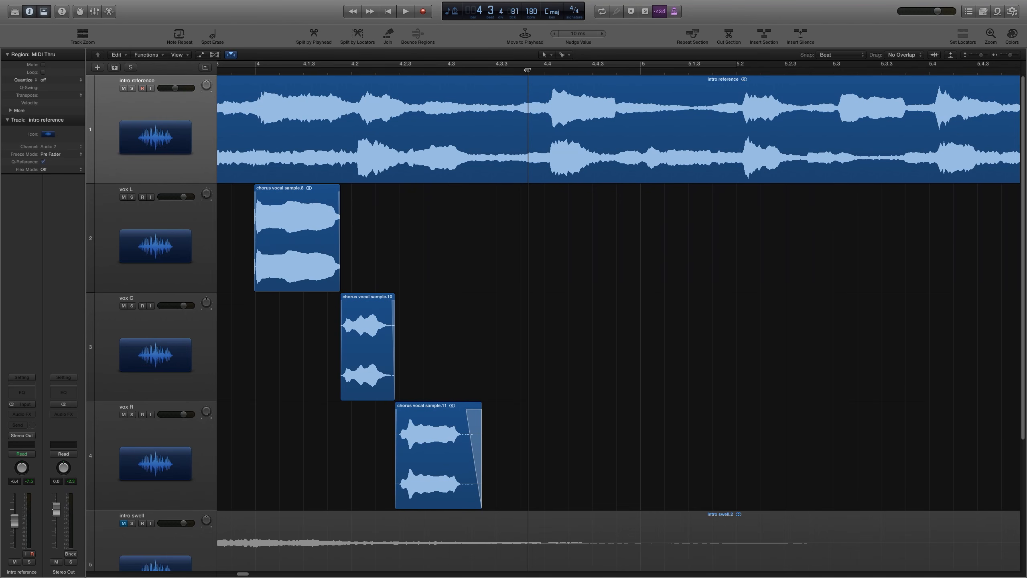
key("space")
key("space")
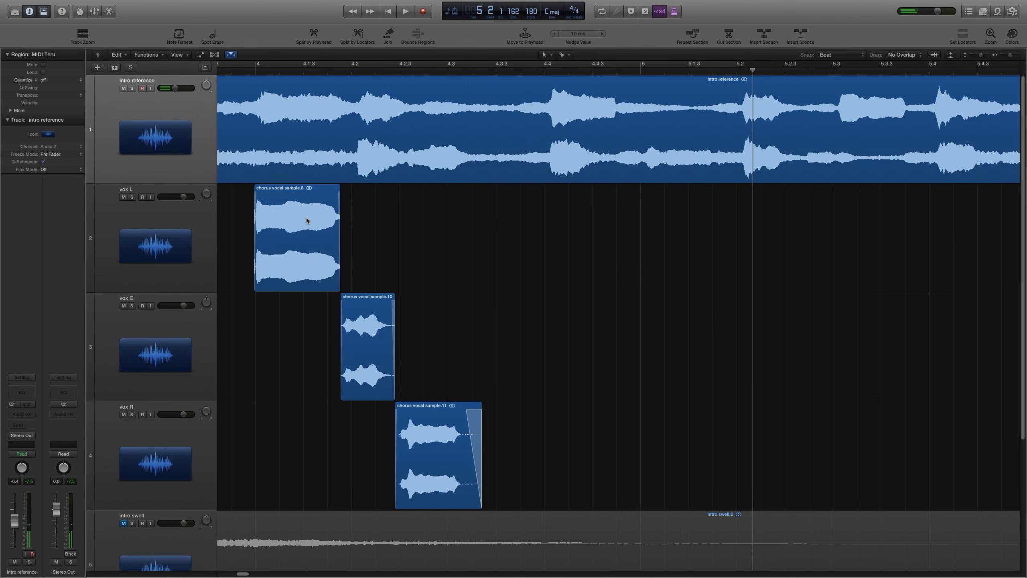
Step: Copy the vox L chorus sample to vox L near beat 4.4 and to vox R at bar 5
left_click_drag(307, 221, 670, 450)
left_click(603, 414)
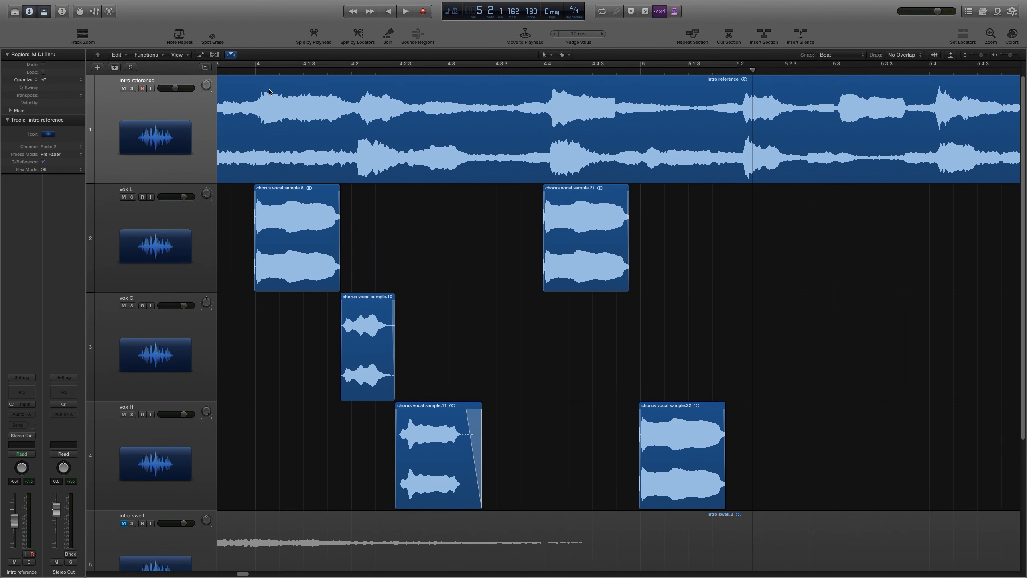
Step: Play back bars 4 to 5 to audition the new vocal copies against the reference
left_click(255, 70)
key("space")
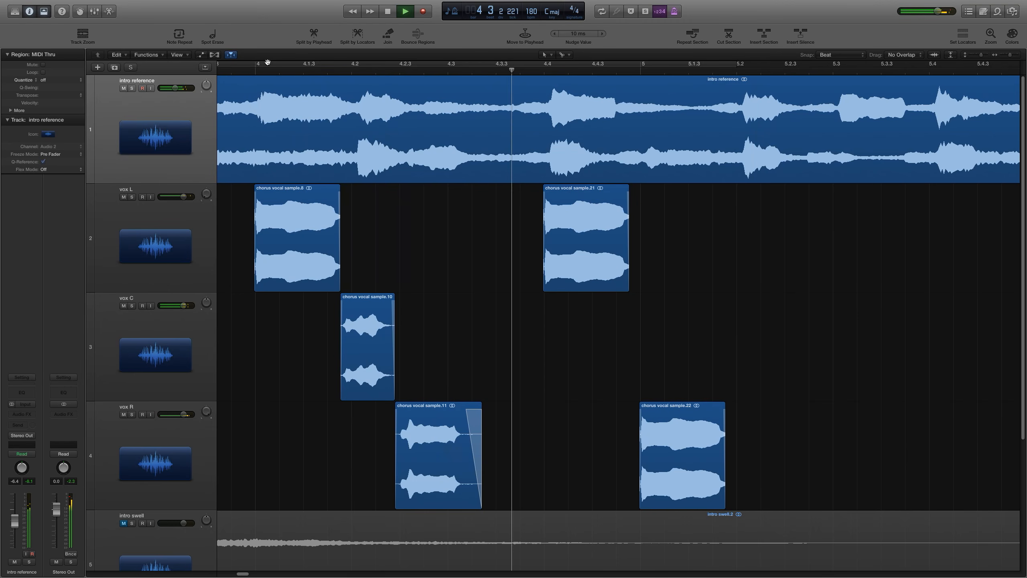
key("space")
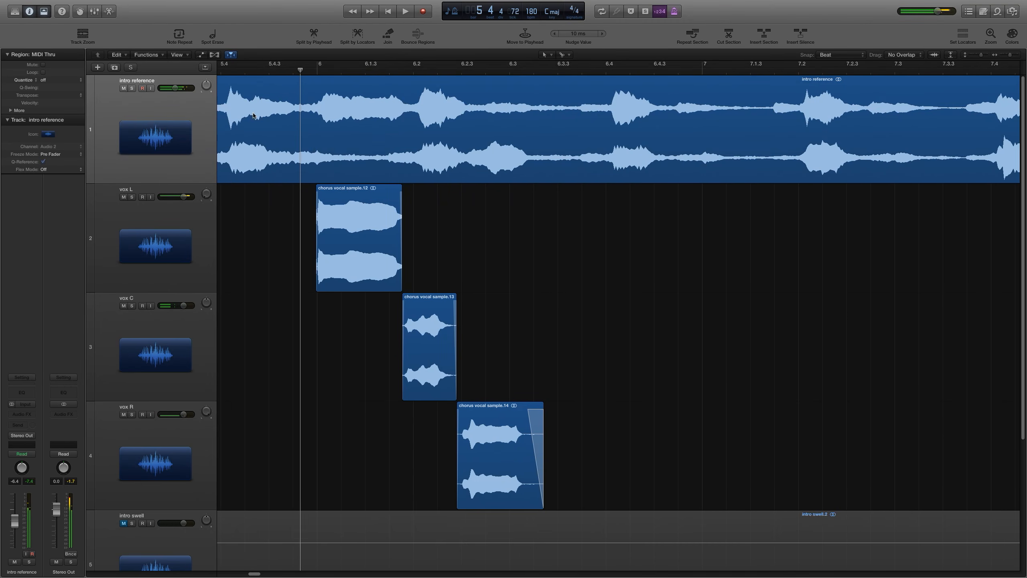
key("super+Left")
key("super+Left")
key("super+Left")
scroll(267, 275, "left", 3)
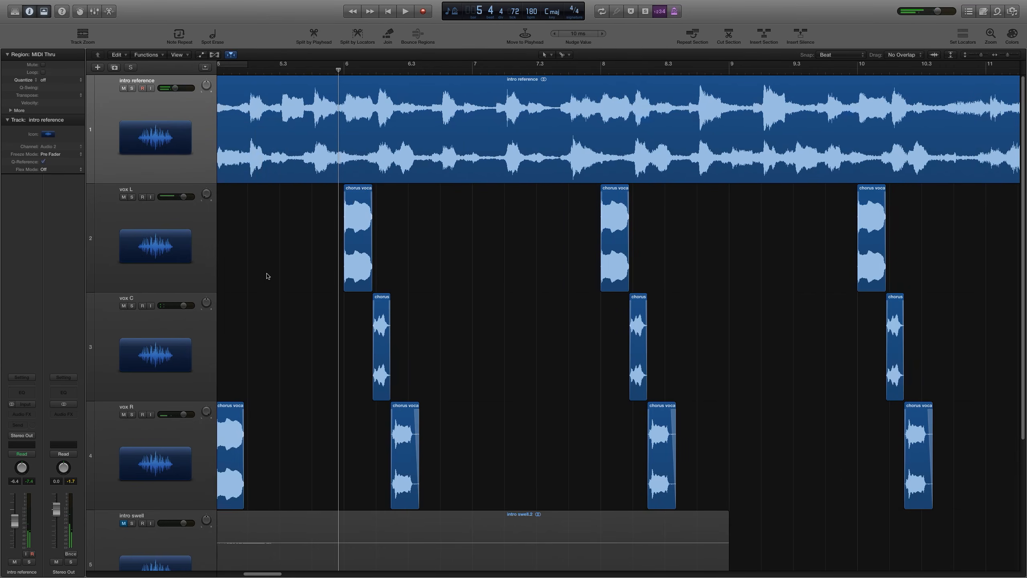
scroll(267, 274, "left", 1)
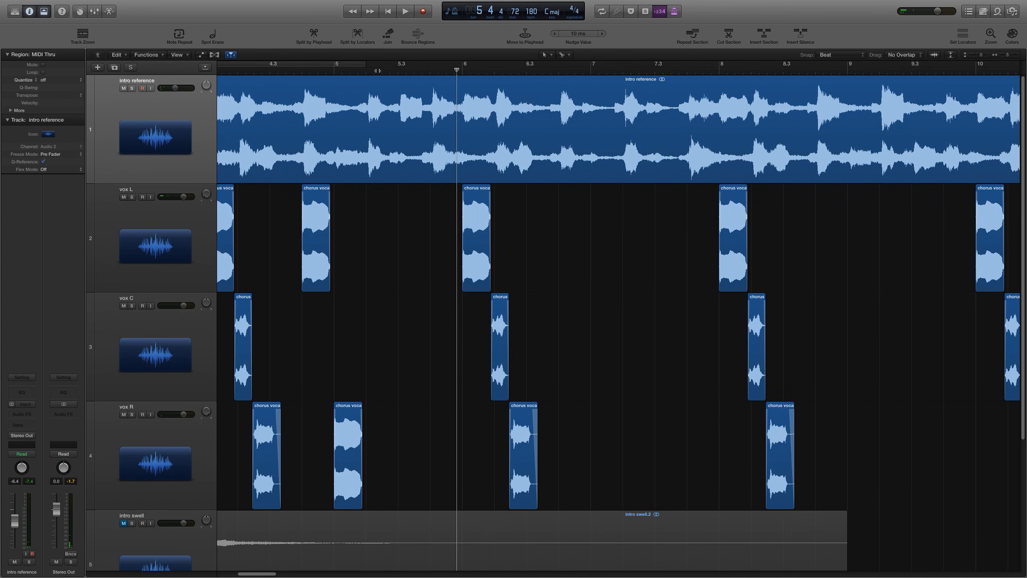
key("super+Right")
left_click(377, 71)
key("super+Right")
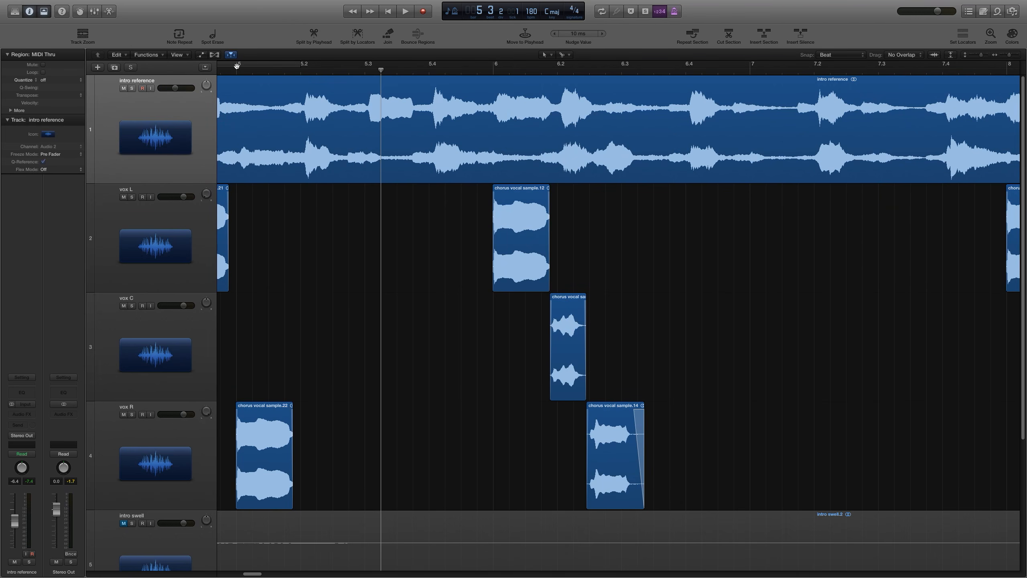
key("space")
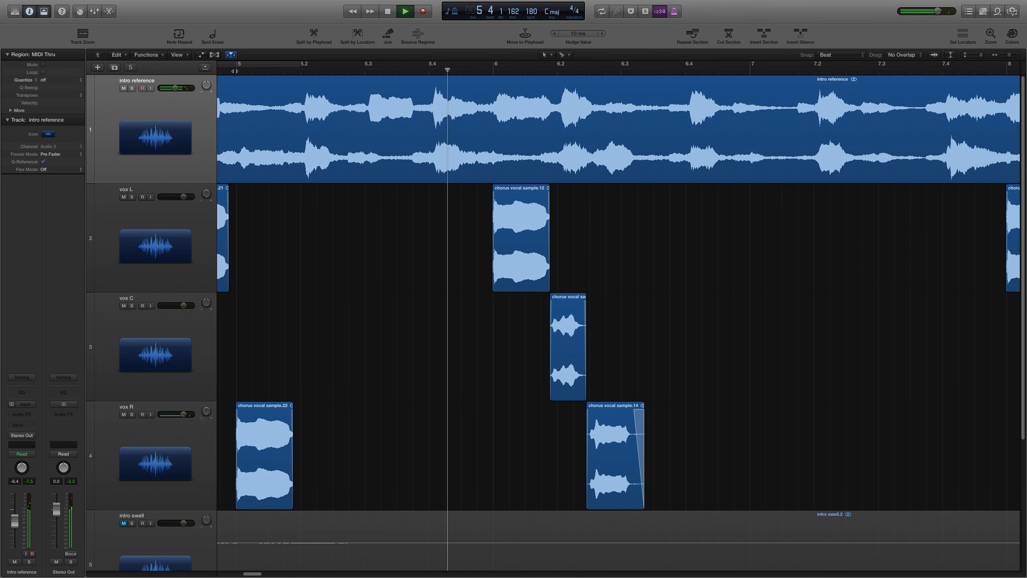
left_click(364, 69)
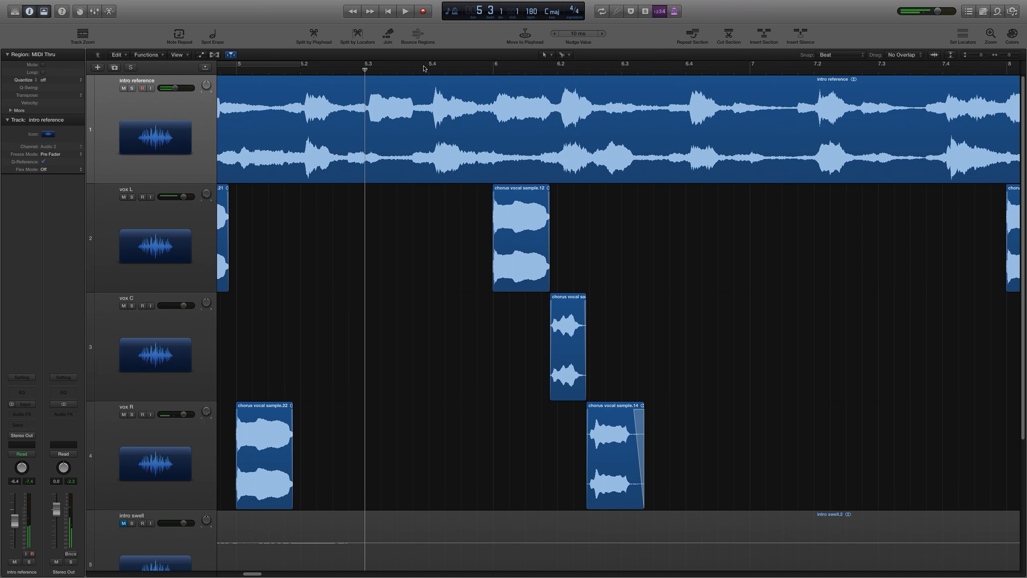
left_click(428, 69)
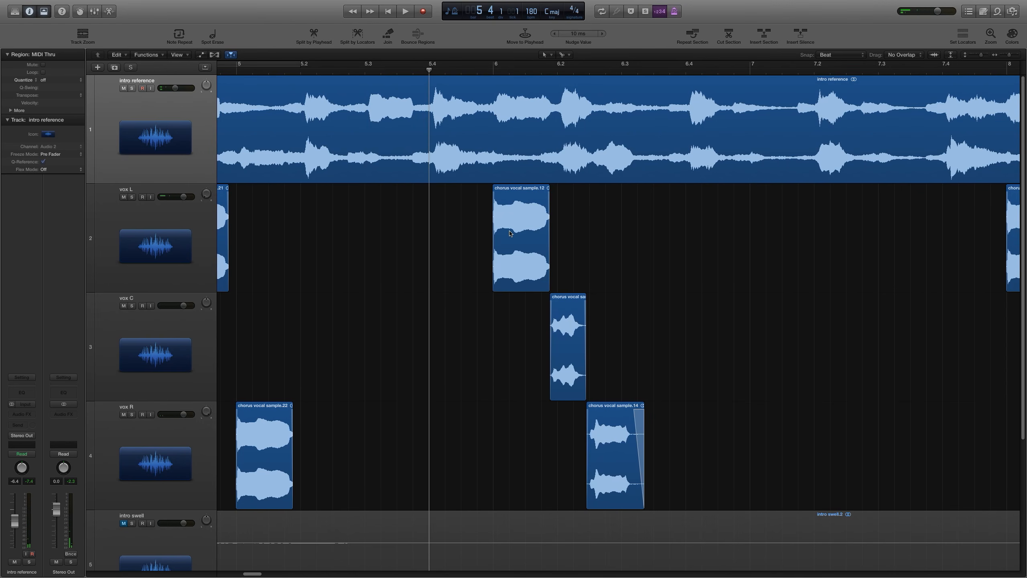
Step: Copy the vox L chorus sample to vox L near beat 5.3 and to vox C near beat 5.4
double_click(300, 71)
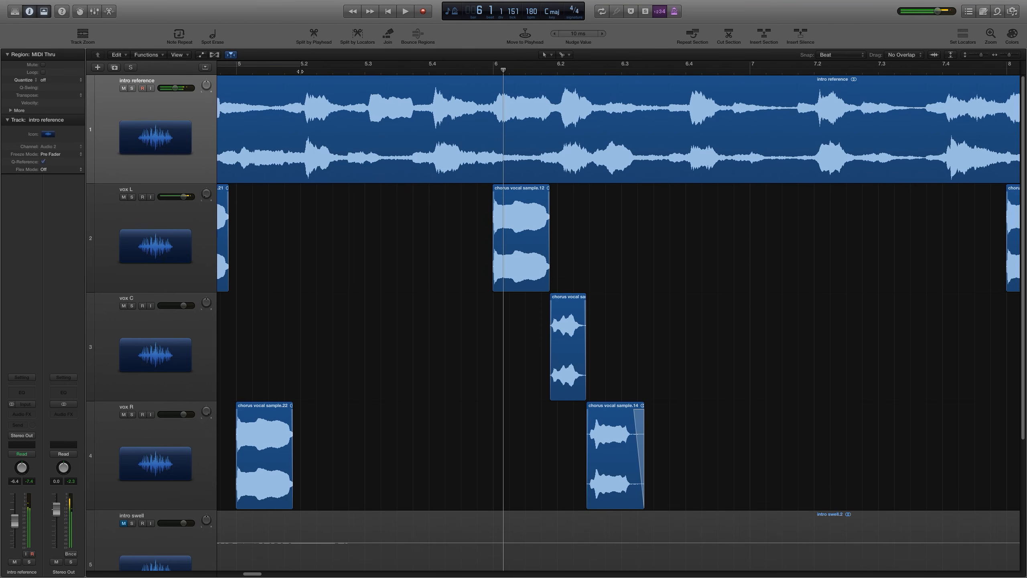
double_click(300, 72)
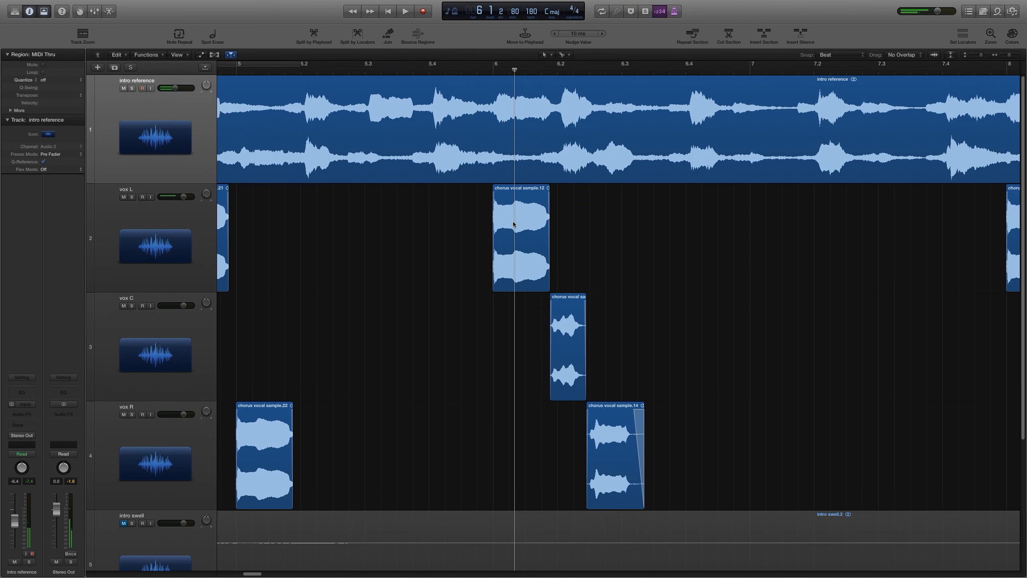
left_click_drag(513, 224, 457, 370)
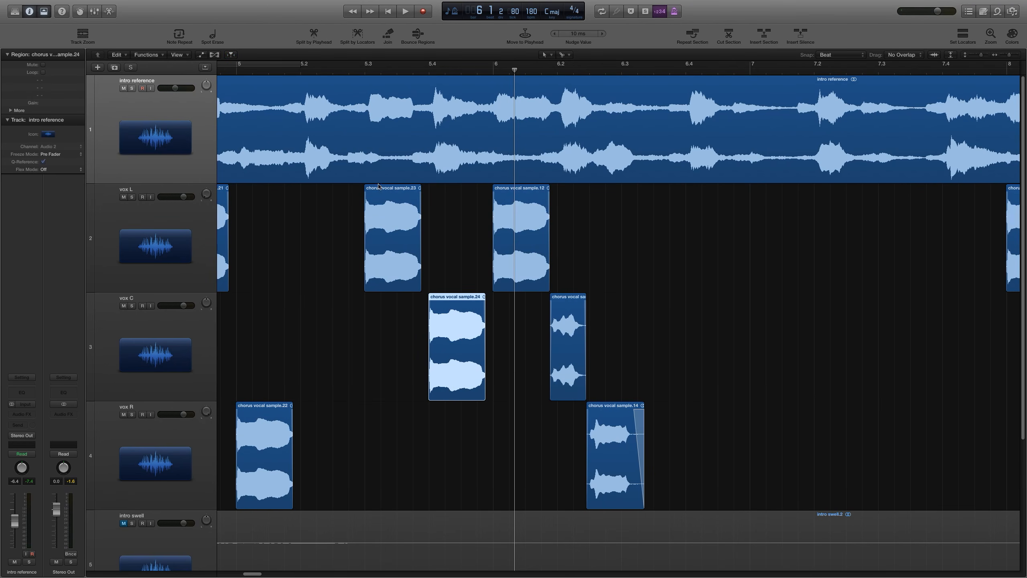
Step: Play back bars 8 to 10 repeatedly to audition the vocal pattern against the reference
double_click(356, 71)
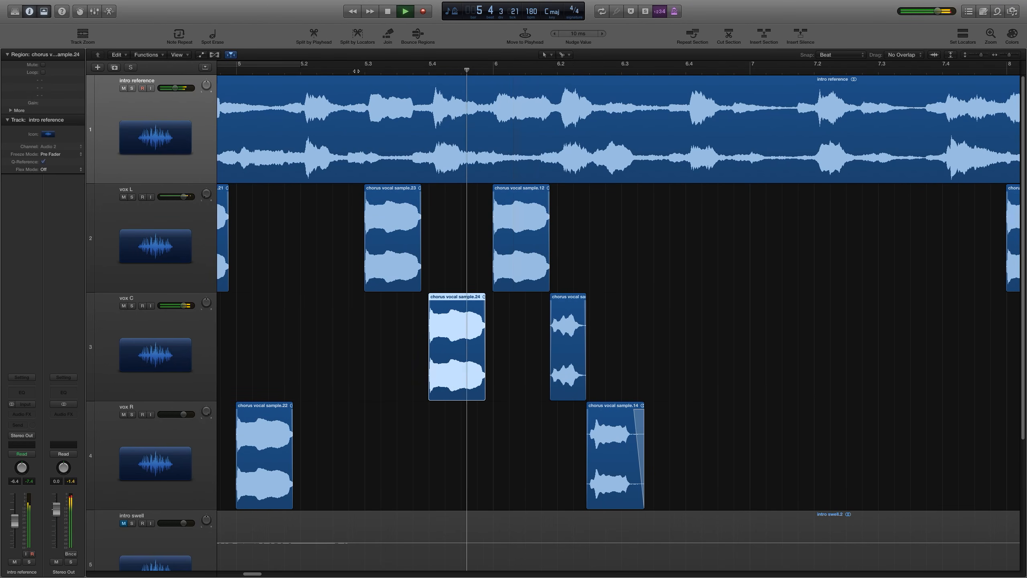
key("super+Left")
key("super+Left")
key("super+Left")
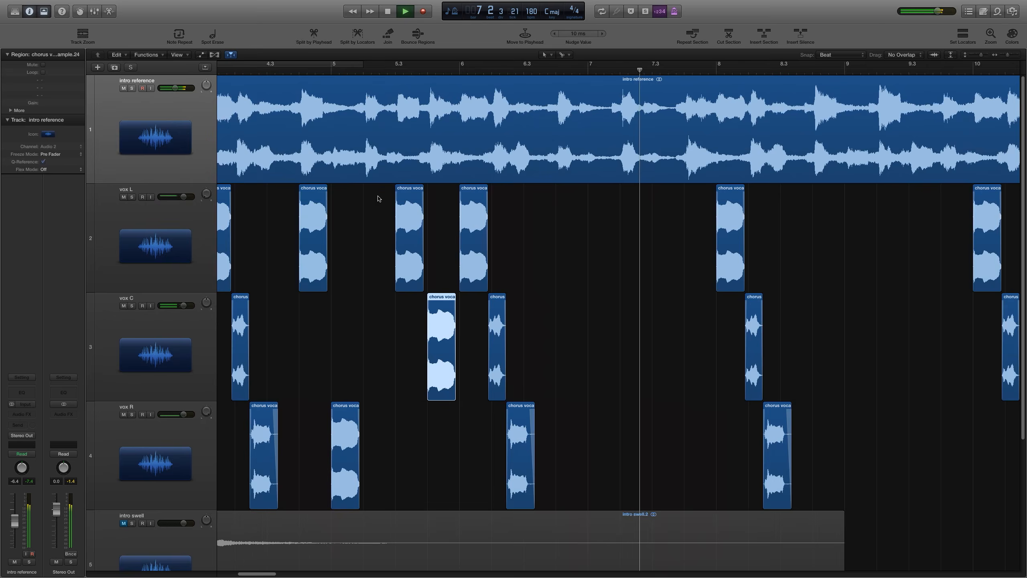
key("super+Left")
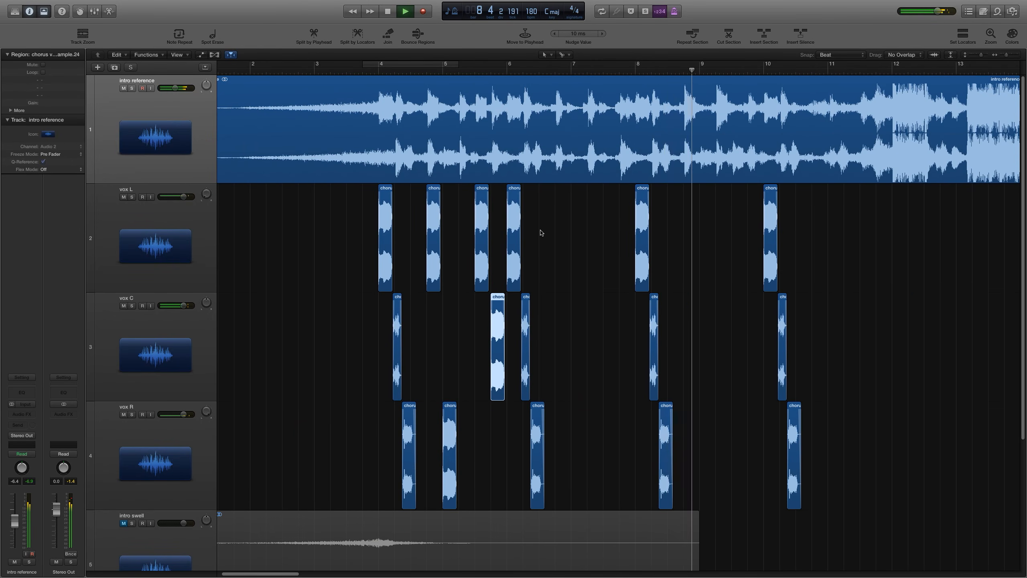
key("space")
key("super+Right")
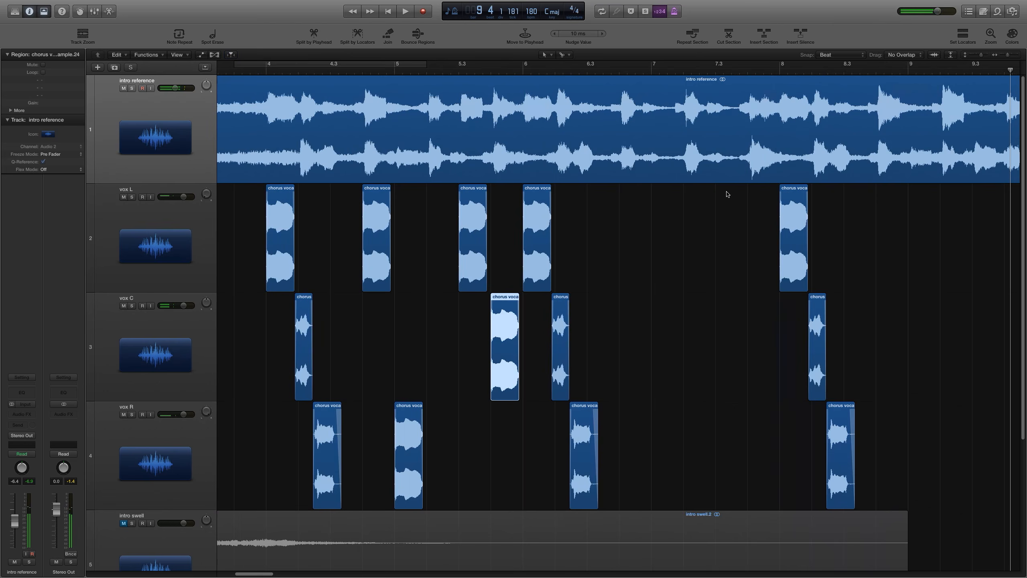
scroll(706, 195, "right", 10)
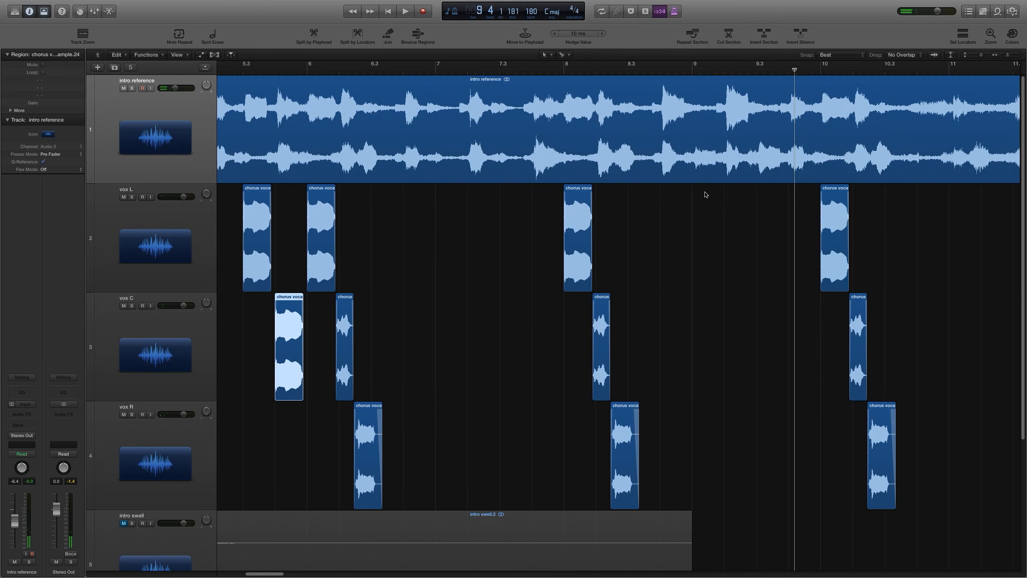
left_click(472, 71)
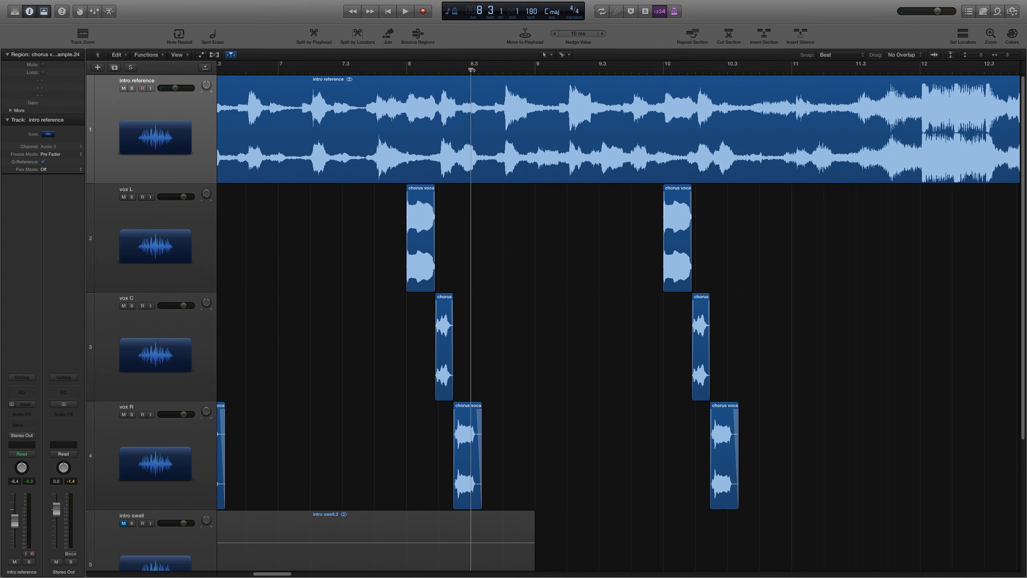
key("space")
key("space")
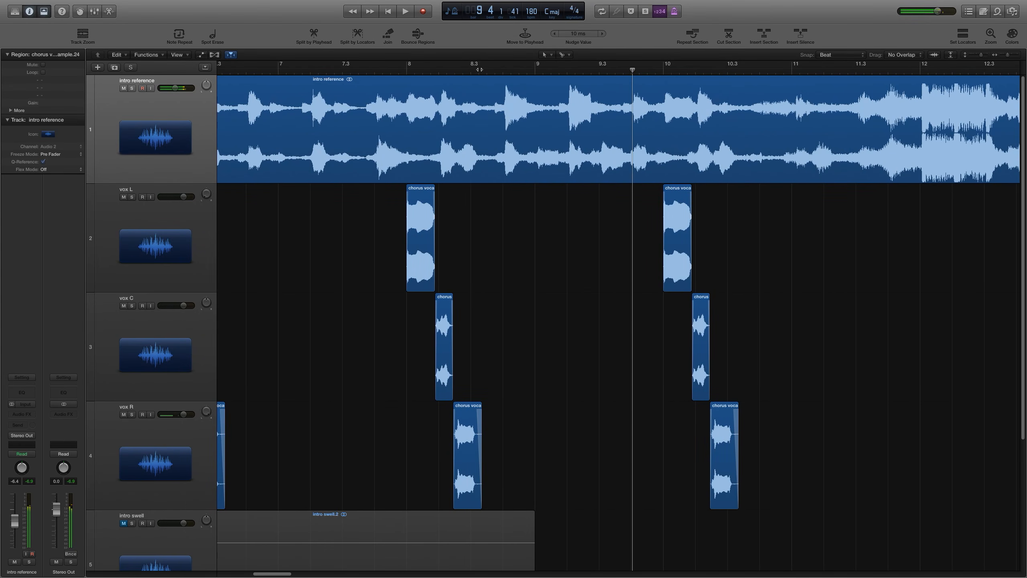
left_click(500, 69)
key("super+Right")
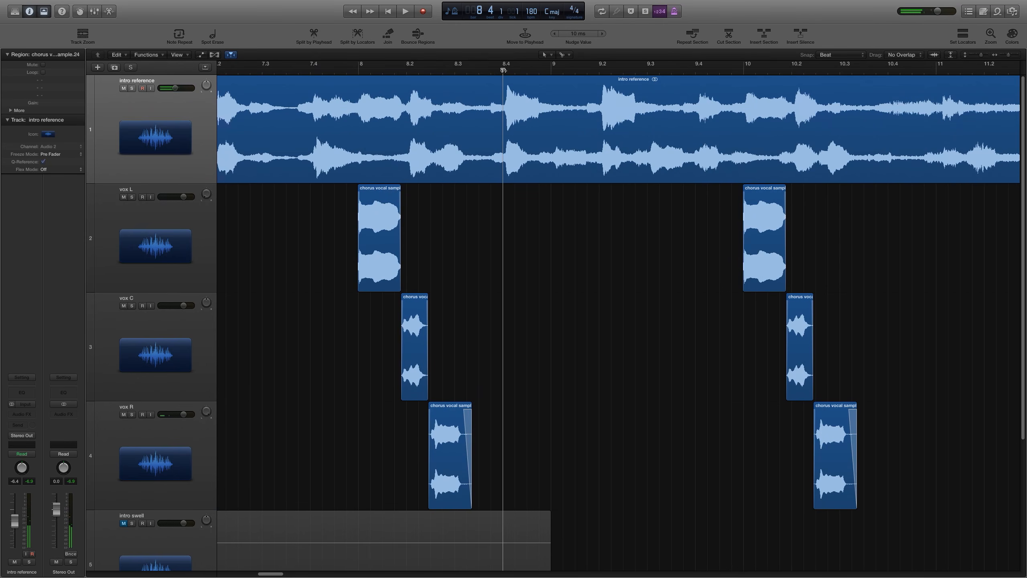
left_click(551, 69)
left_click(599, 72)
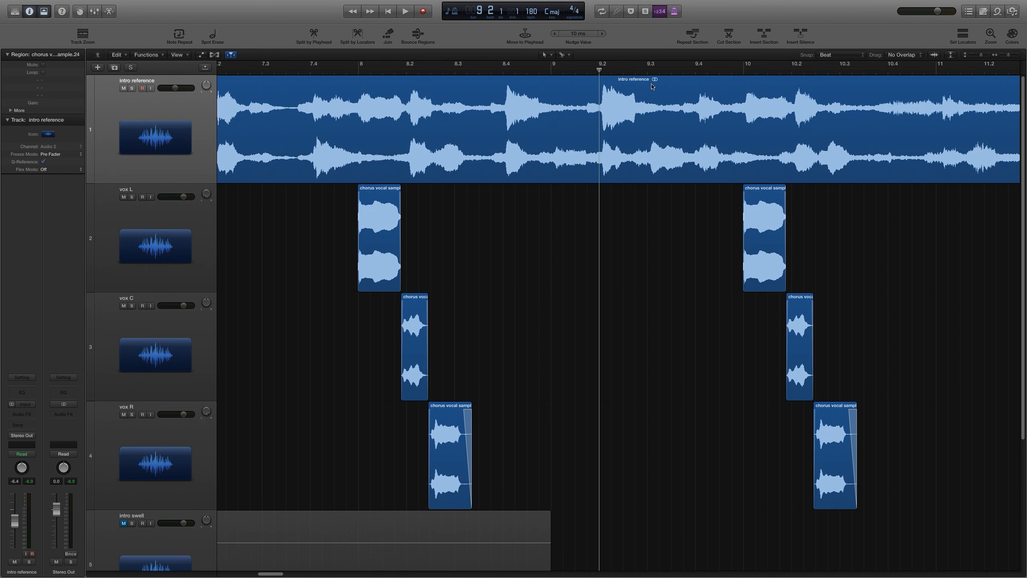
left_click(649, 69)
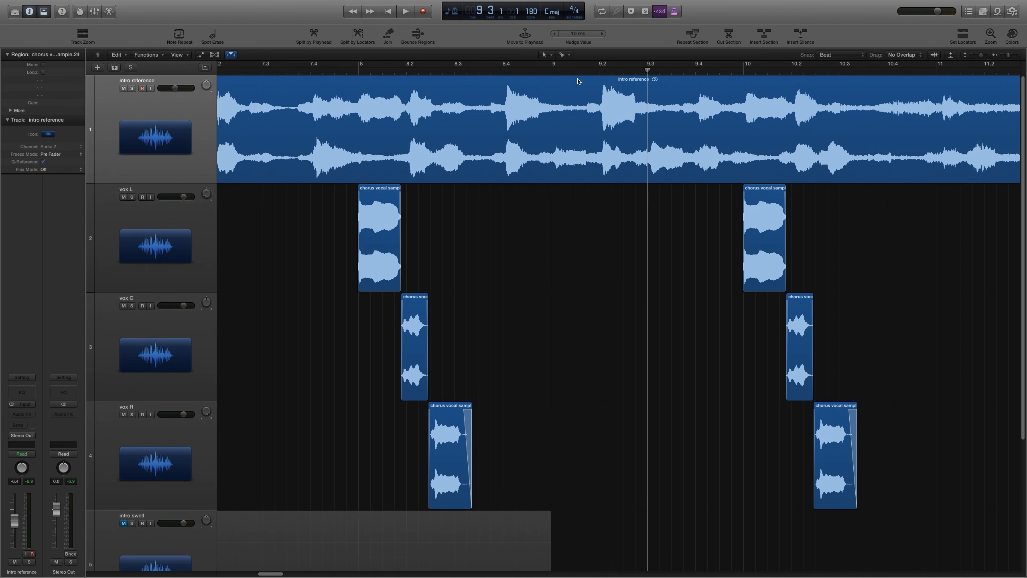
double_click(475, 70)
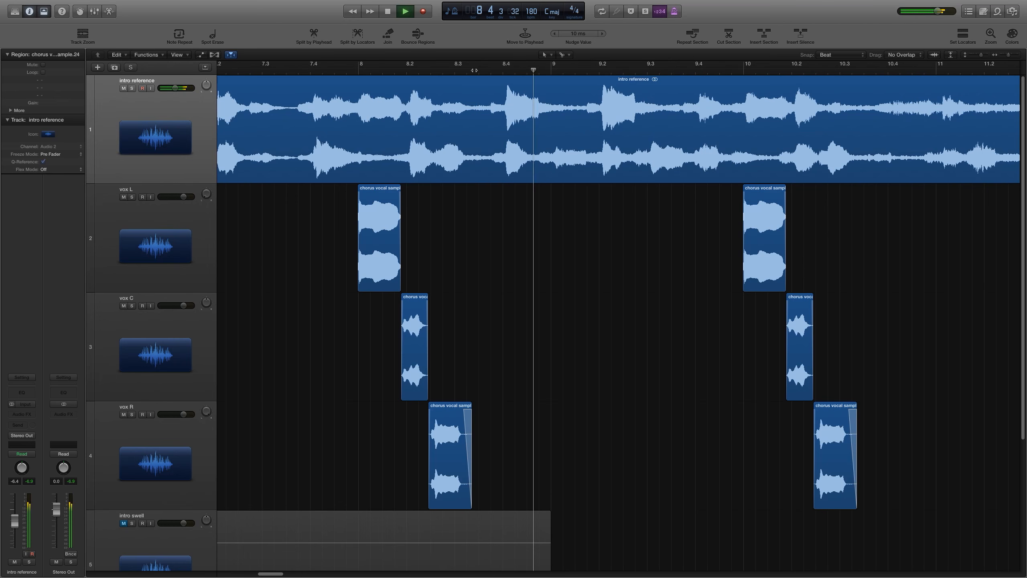
key("space")
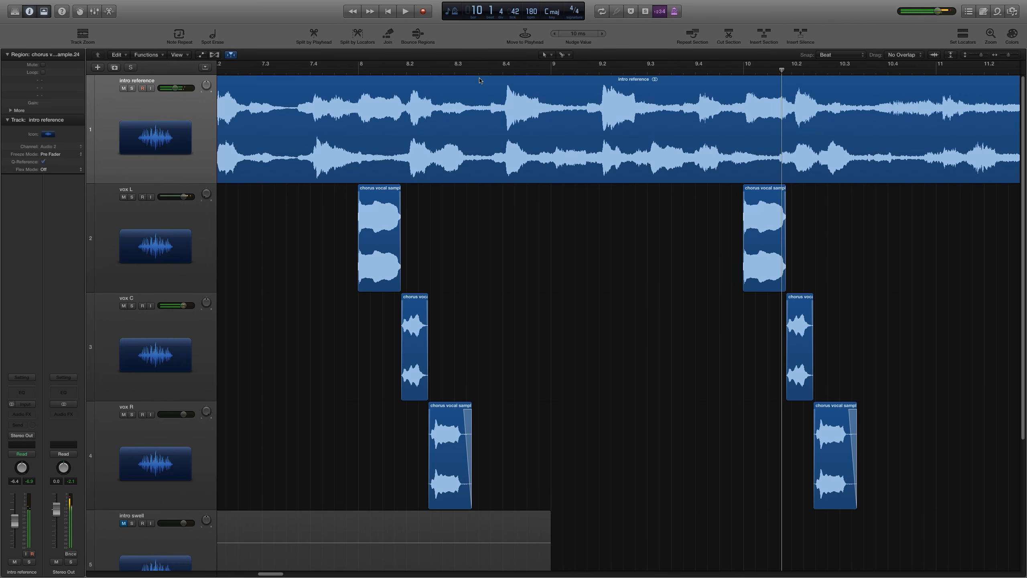
left_click(489, 73)
left_click(482, 72)
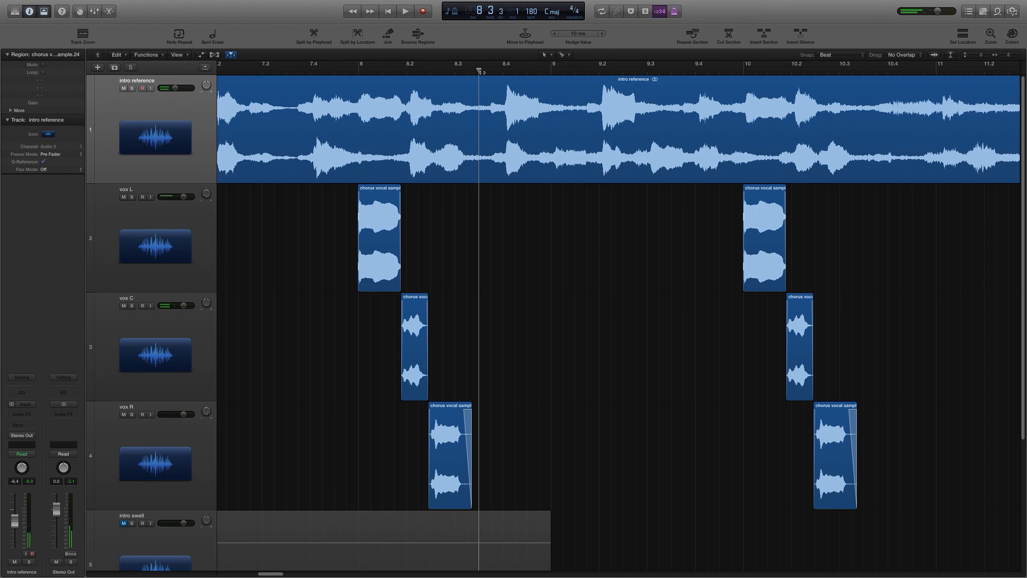
key("space")
key("space")
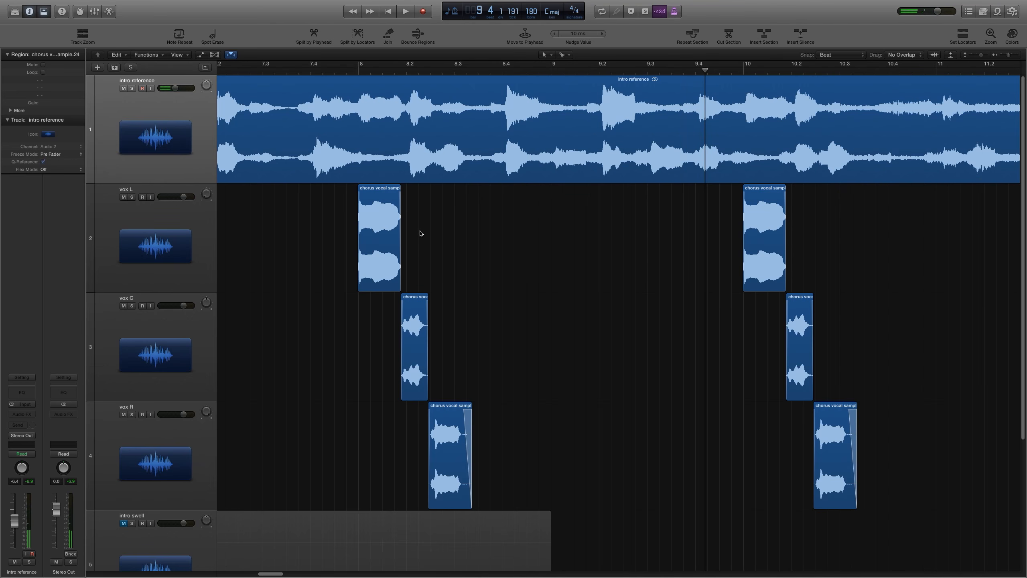
Step: Copy the vox L chorus sample to vox L near beats 8.4 and 9.2 and to vox R near bars 9 and 9.3
left_click_drag(384, 242, 512, 252)
left_click_drag(513, 252, 659, 478)
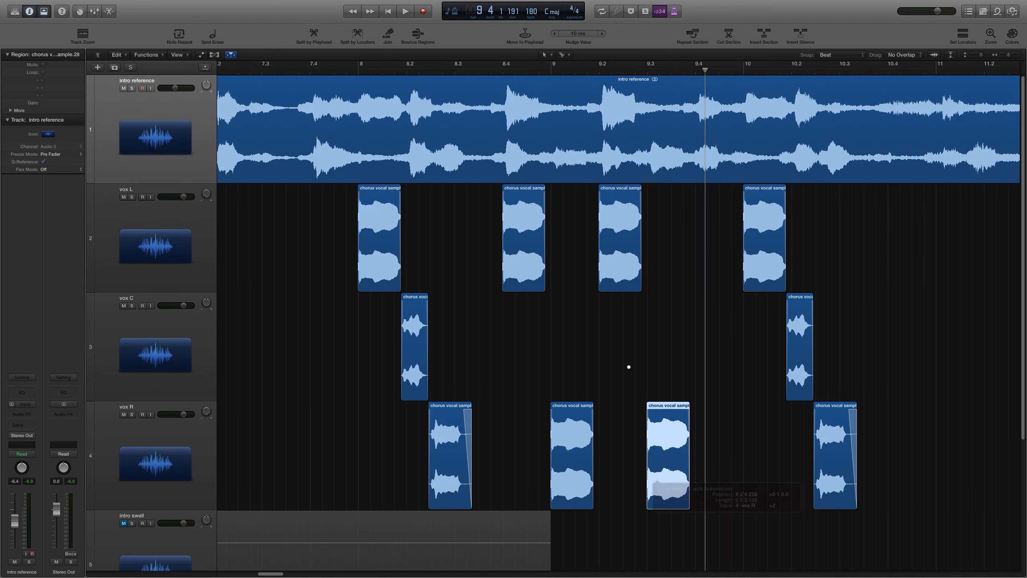
Step: Play back the vocal arrangement around bar 9 against the intro reference
key("space")
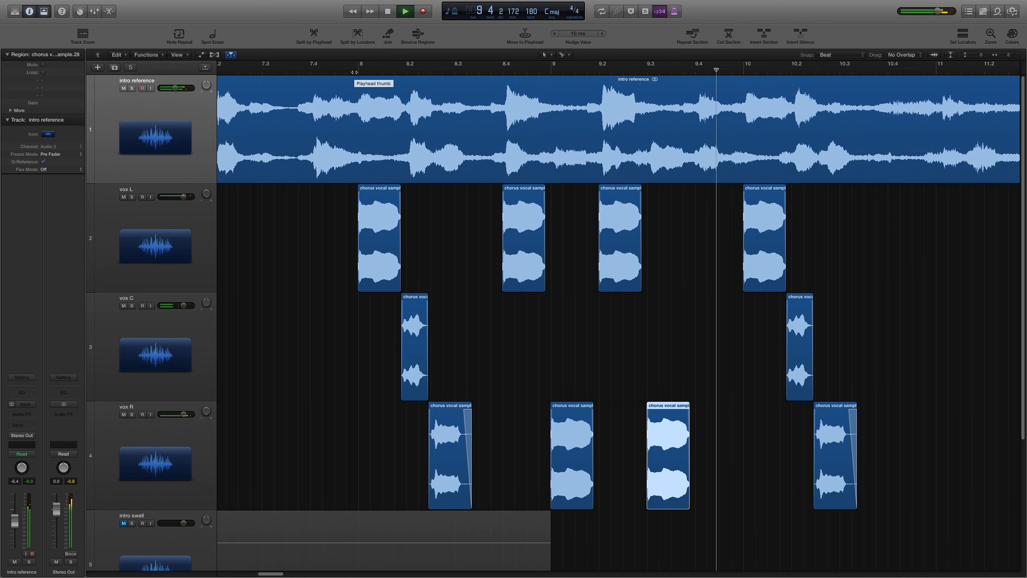
key("super+Left")
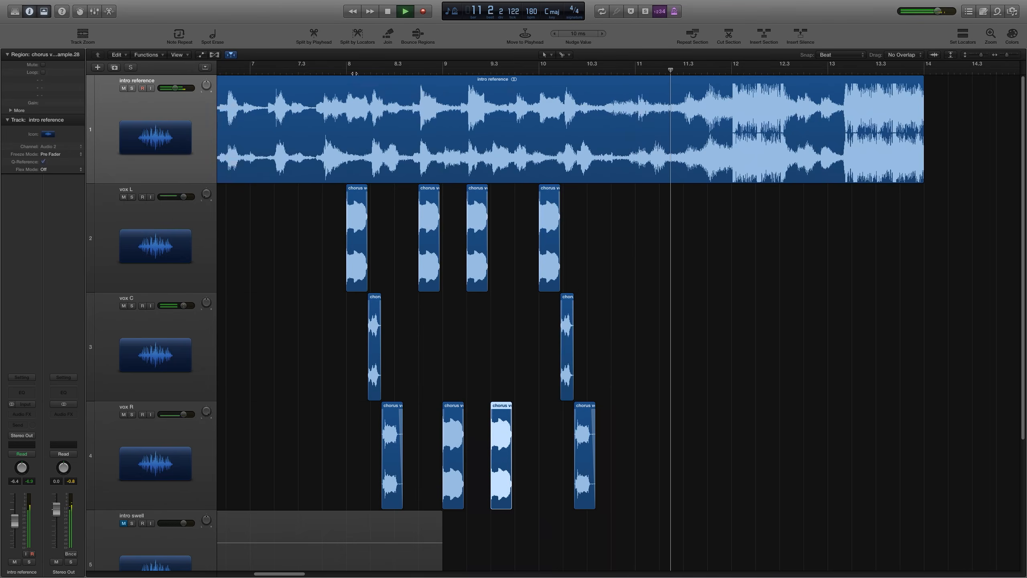
key("super+Left")
key("space")
scroll(437, 243, "down", 5)
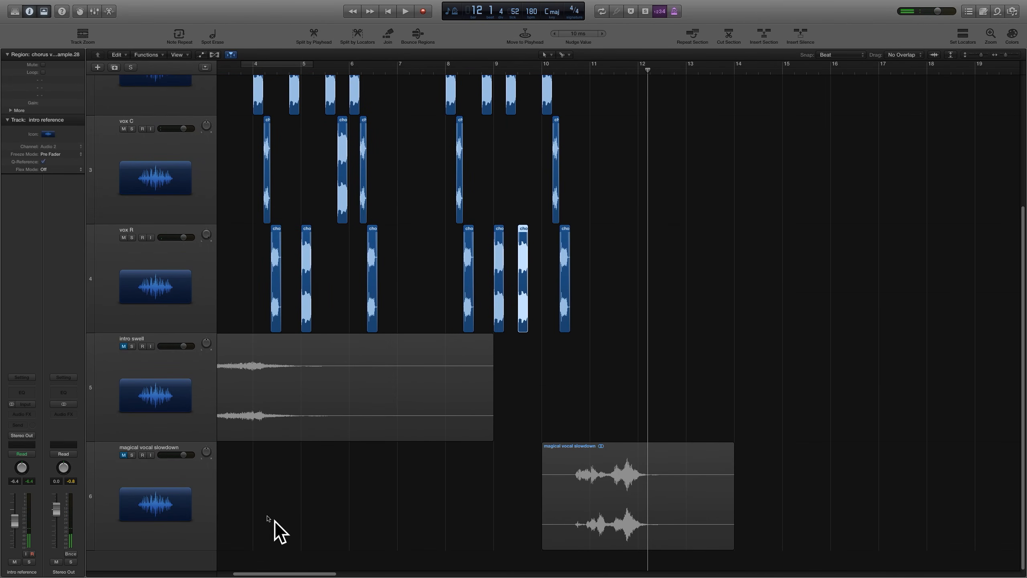
Step: Move the magical vocal slowdown track above the intro swell track
left_click(124, 454)
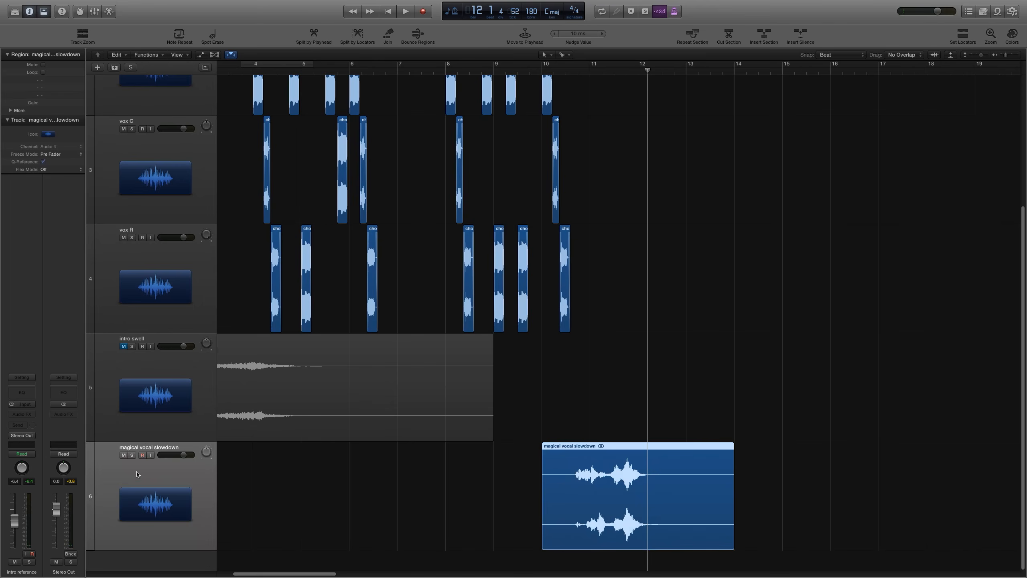
left_click_drag(130, 464, 142, 348)
left_click(590, 161)
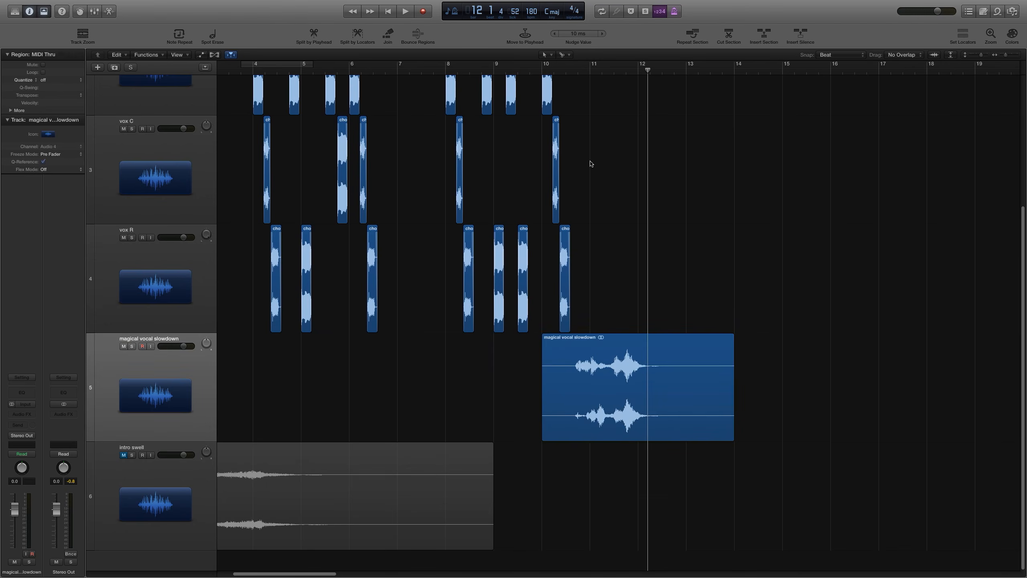
Step: Inspect the chorus vocal regions around bar 4 across the vox L, vox C and vox R tracks
key("super+Right")
key("super+Right")
key("super+Right")
scroll(575, 165, "left", 4)
scroll(576, 167, "left", 6)
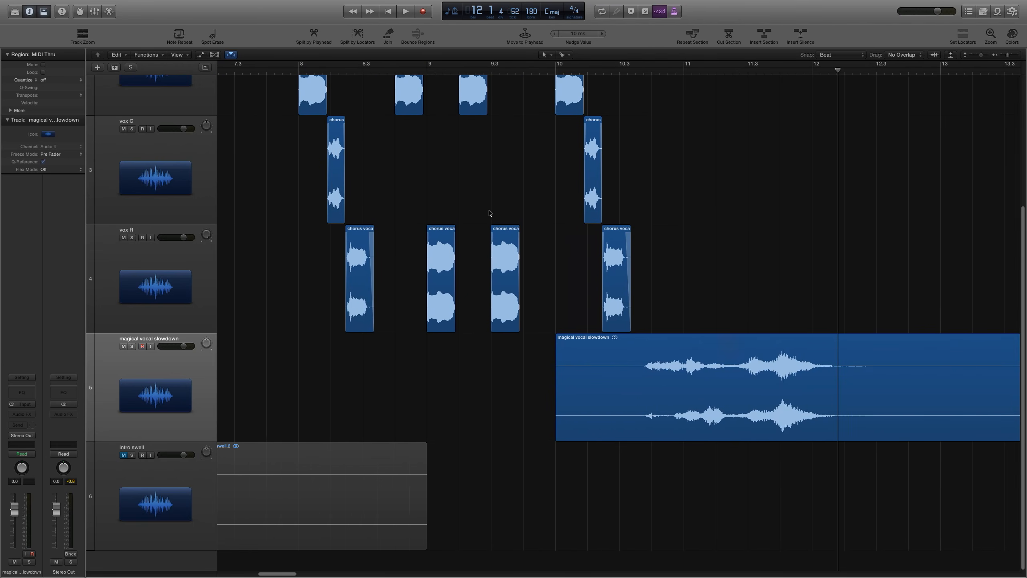
key("super+Left")
key("super+Left")
key("super+Left")
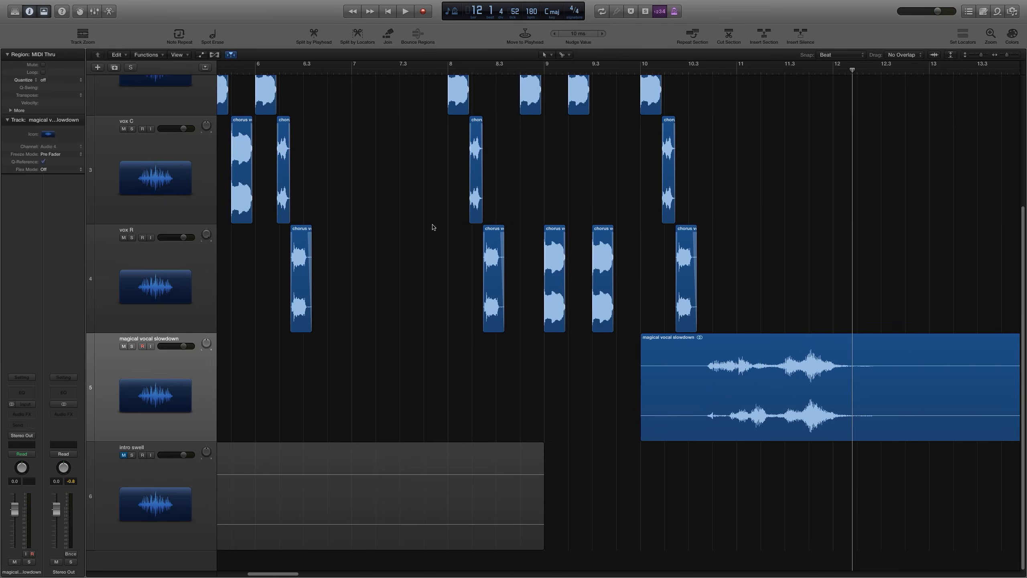
scroll(432, 228, "up", 5)
scroll(433, 225, "up", 2)
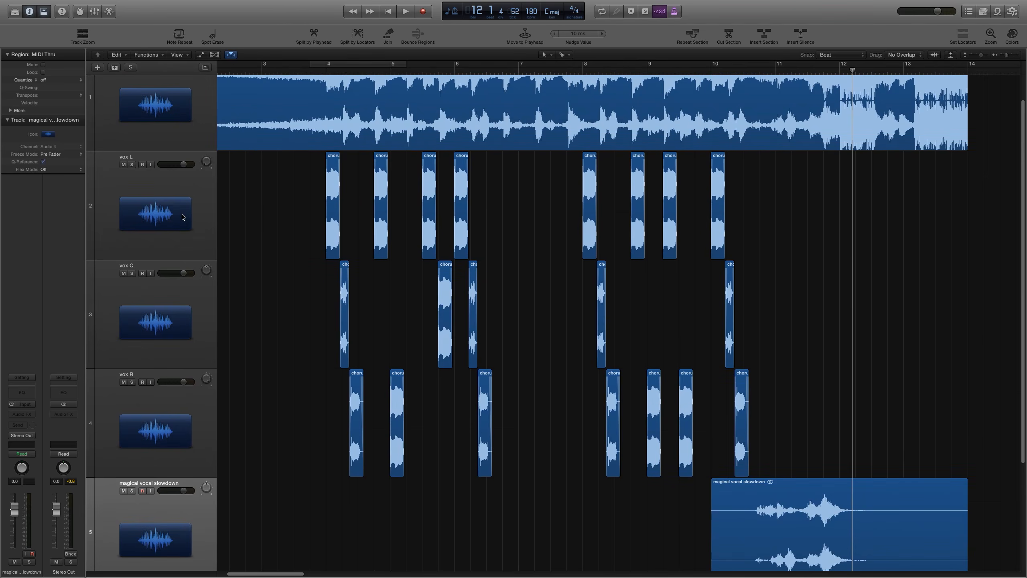
left_click(184, 218)
key("super+Right")
key("super+Right")
key("super+Right")
key("super+Right")
key("super+Right")
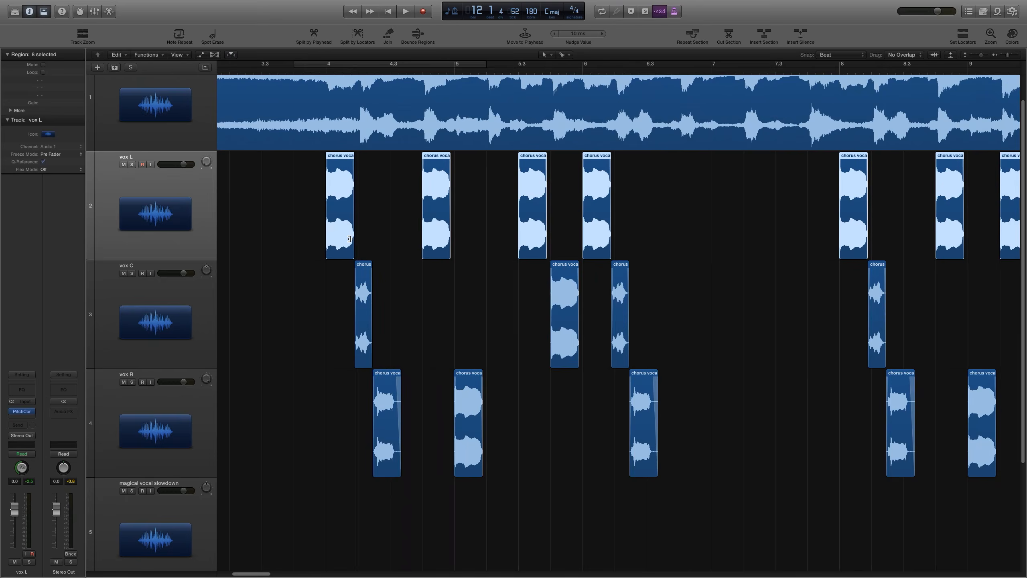
left_click(558, 172)
key("super+Left")
key("super+Left")
key("super+Left")
scroll(489, 210, "up", 2)
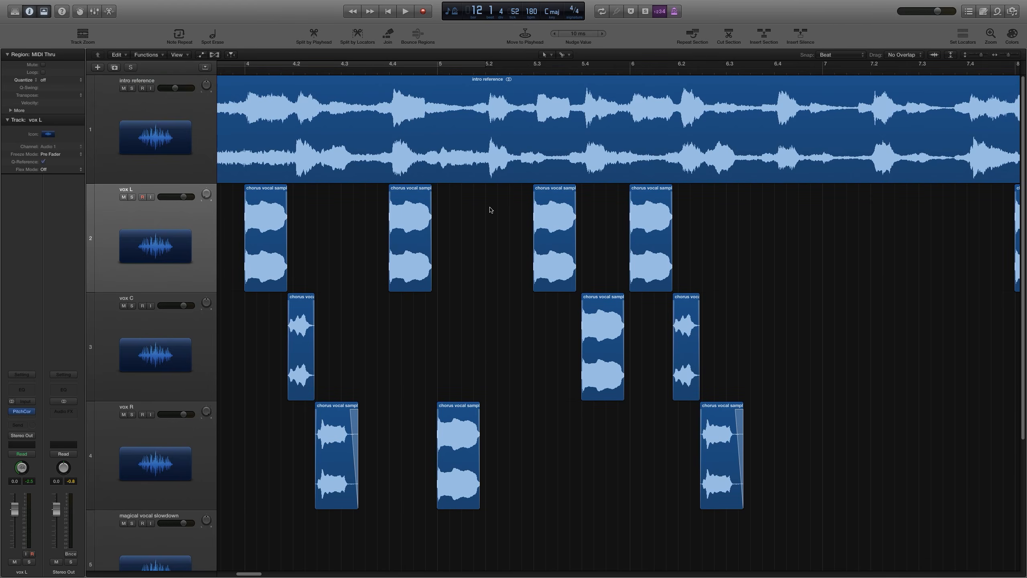
Step: Solo the intro reference track and play it back from bar 4
left_click(132, 89)
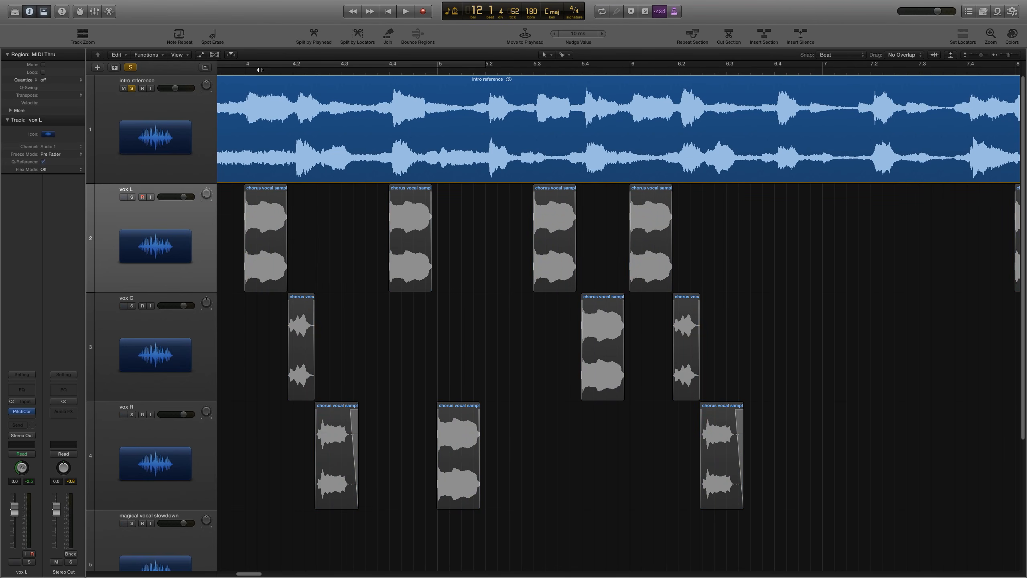
left_click(239, 71)
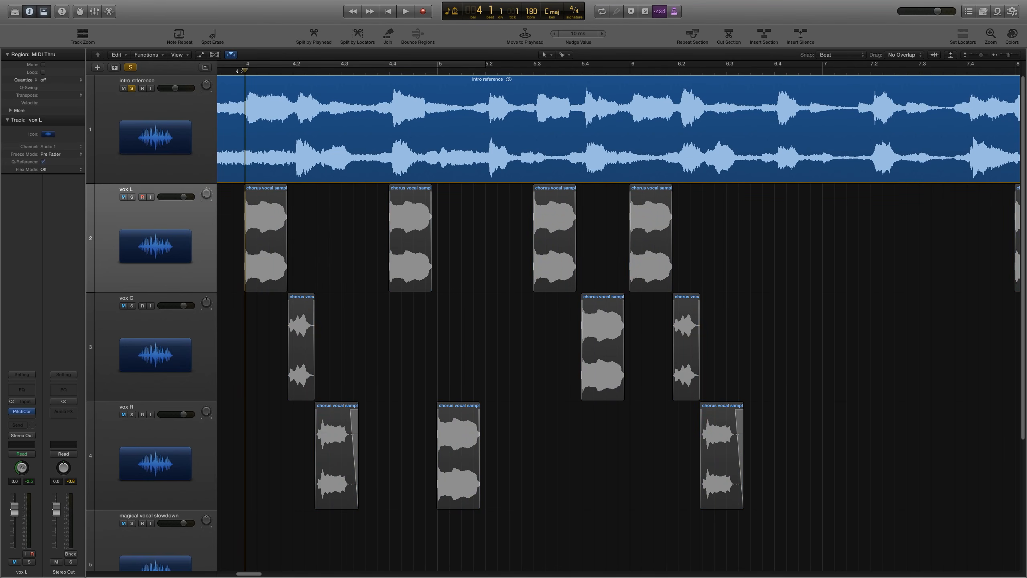
key("space")
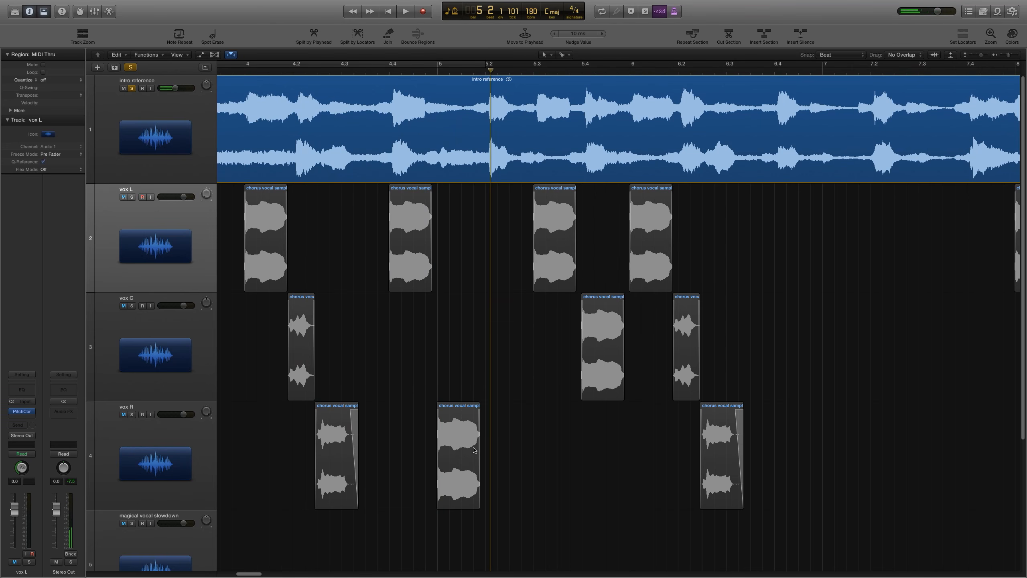
Step: Insert a stereo Vocal Transformer plug-in on the vox R track and enlarge its window to 200%
left_click(580, 455)
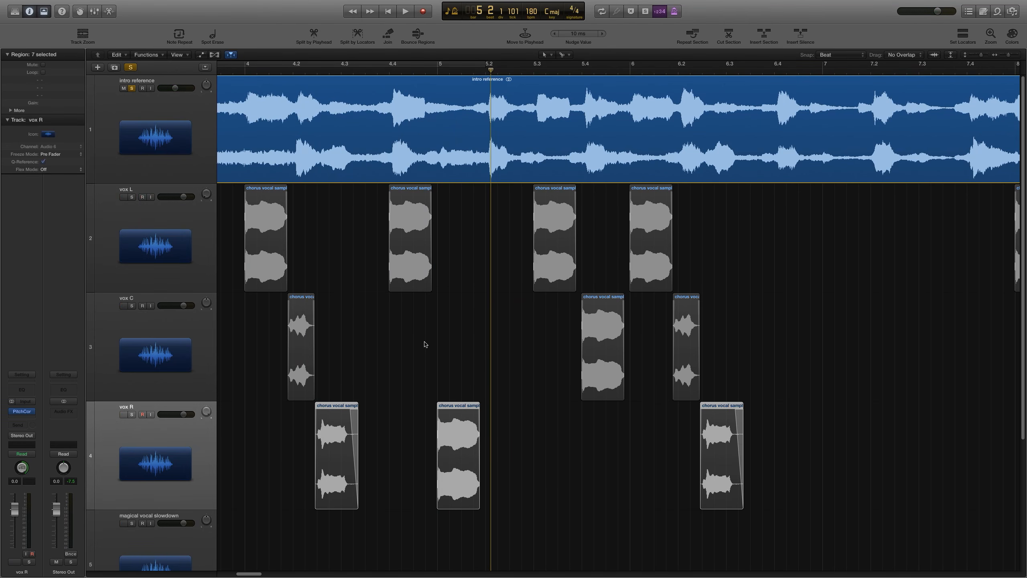
left_click(17, 421)
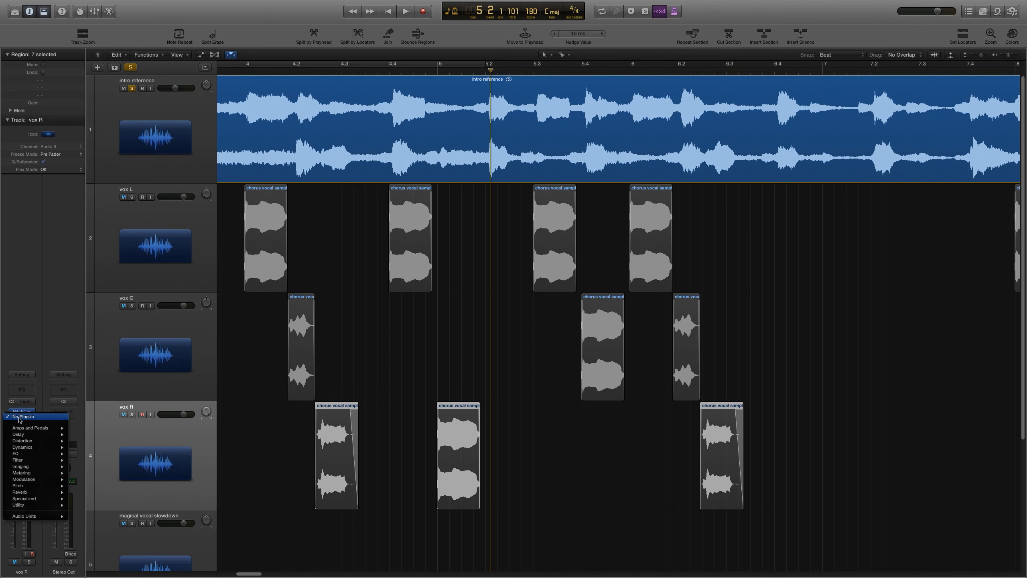
mouse_move(19, 488)
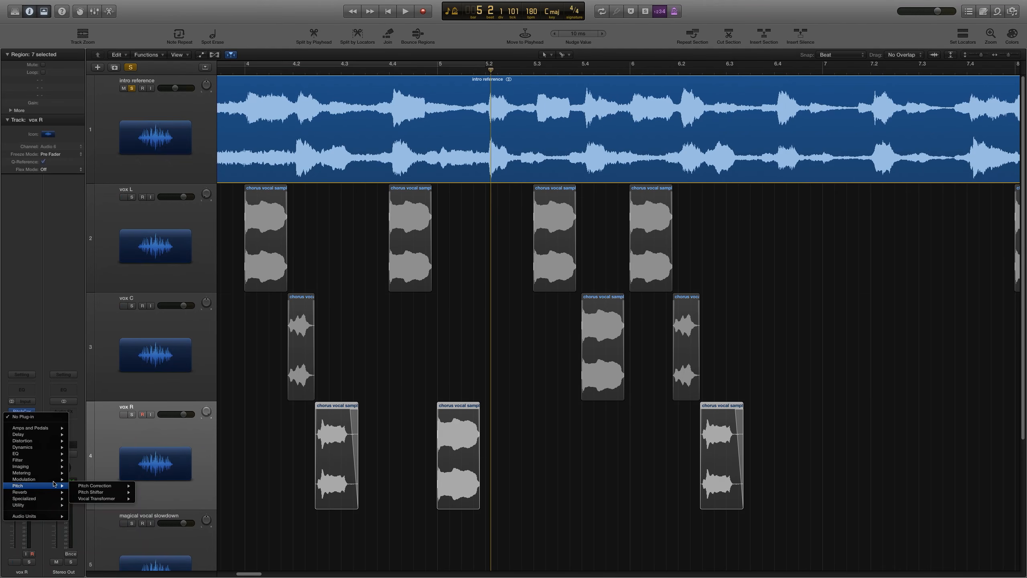
mouse_move(96, 500)
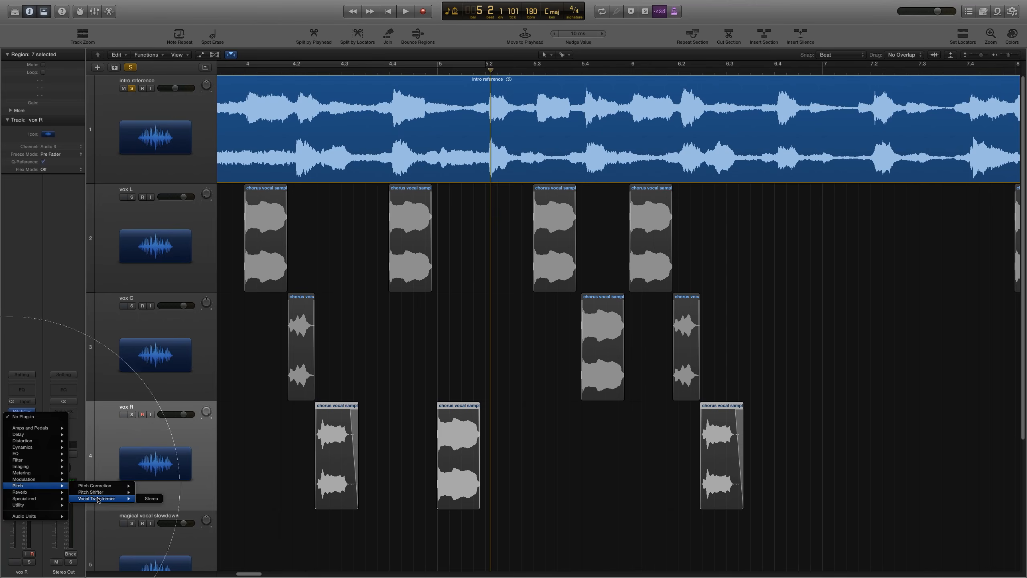
left_click(150, 499)
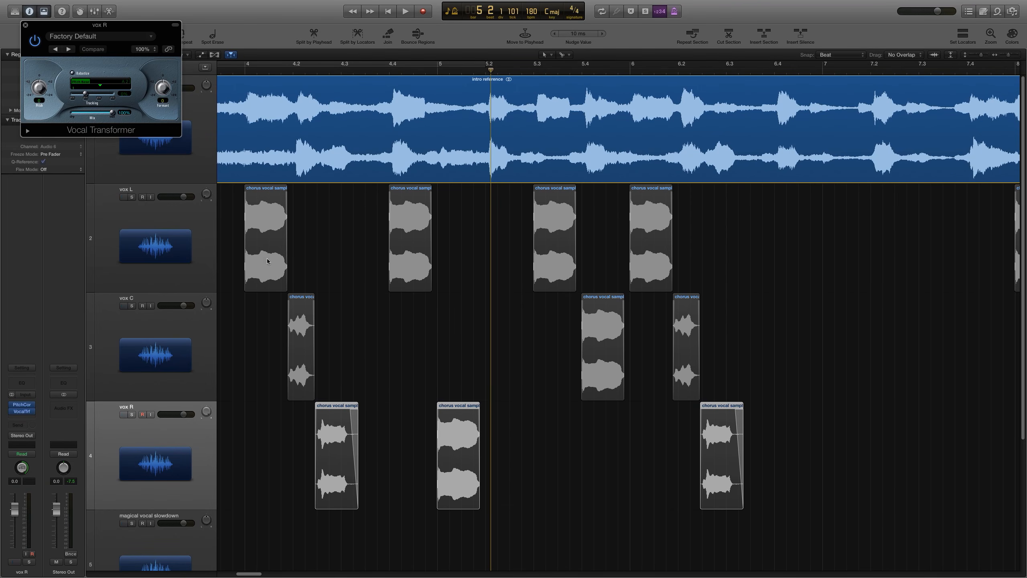
left_click_drag(104, 25, 151, 206)
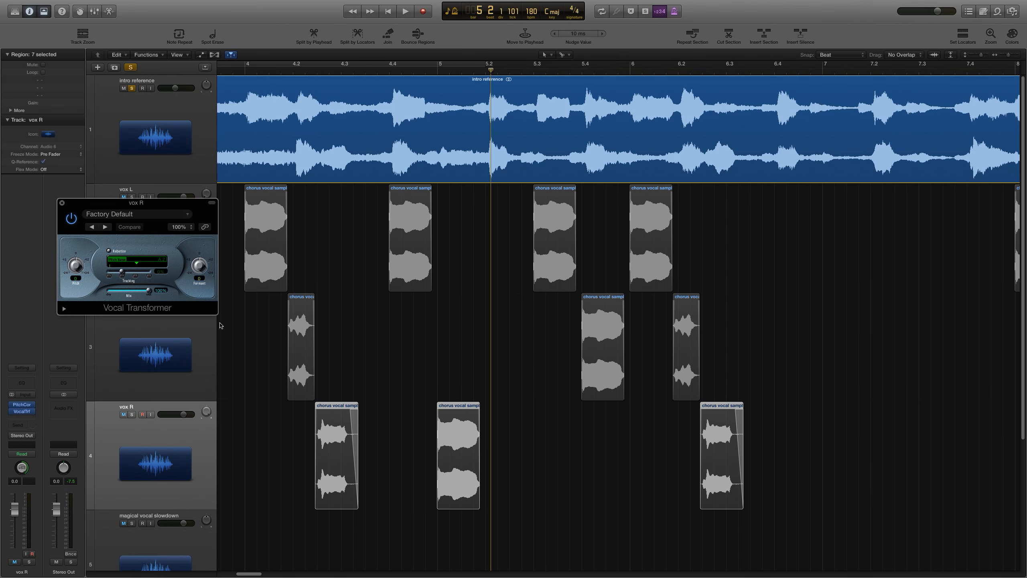
left_click_drag(217, 314, 419, 486)
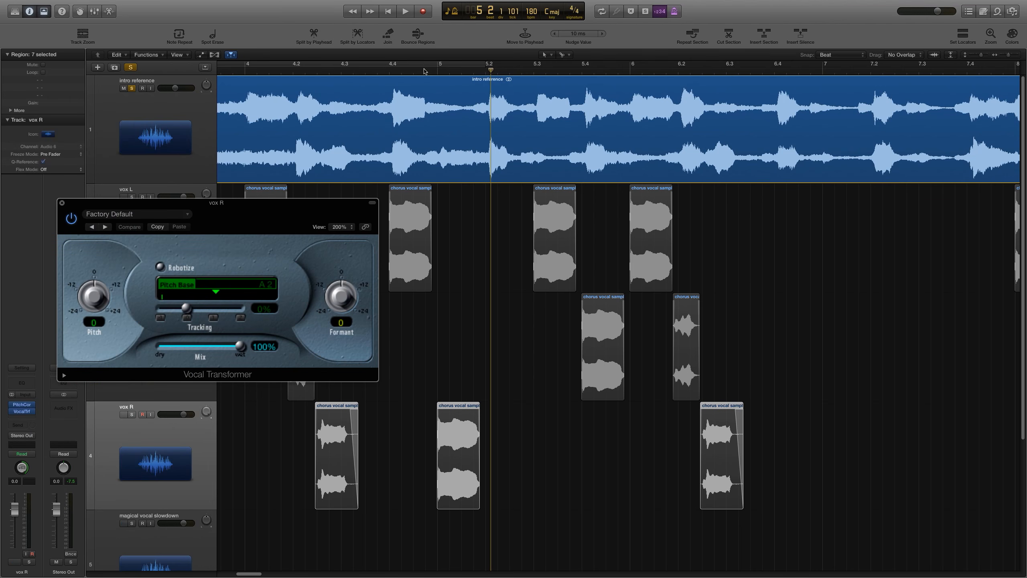
Step: Set a cycle region from about beat 4.4 to 5.3, solo vox R and unsolo the intro reference
left_click_drag(432, 67, 527, 68)
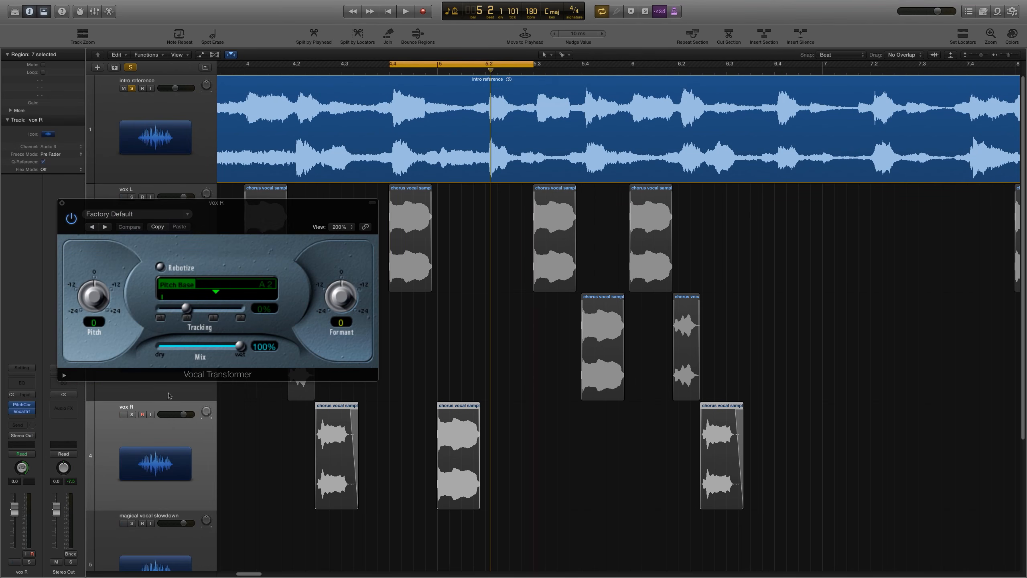
left_click(132, 416)
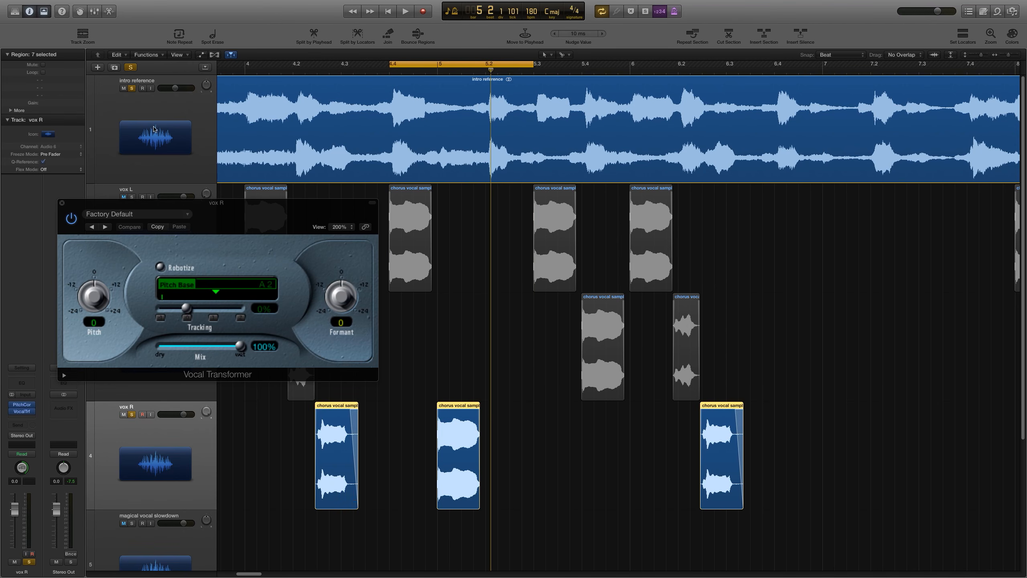
left_click(132, 89)
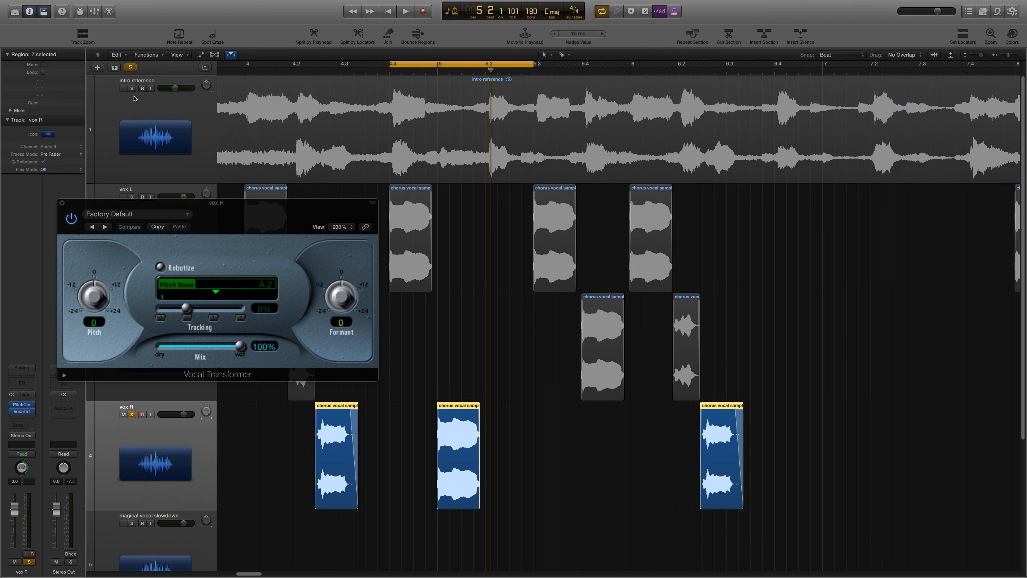
Step: Turn snap off and narrow the cycle region to about beats 4.4.3 to 5.2.3
left_click_drag(277, 202, 256, 119)
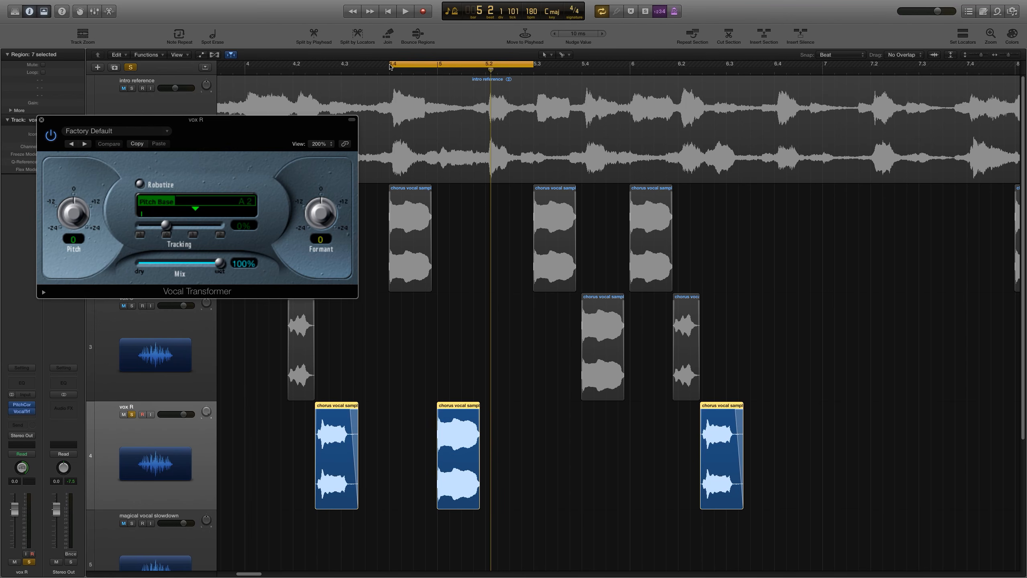
left_click(415, 69)
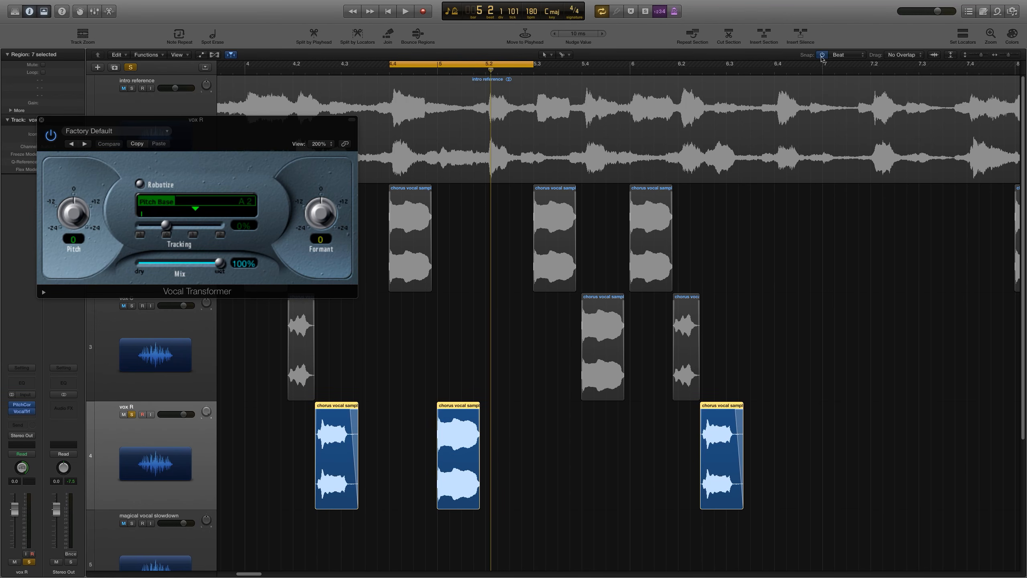
left_click(822, 55)
left_click_drag(389, 65, 413, 64)
left_click_drag(534, 67, 510, 70)
Step: Set the Vocal Transformer formant to +7 and audition the vox R vocal in the cycle
left_click(468, 273)
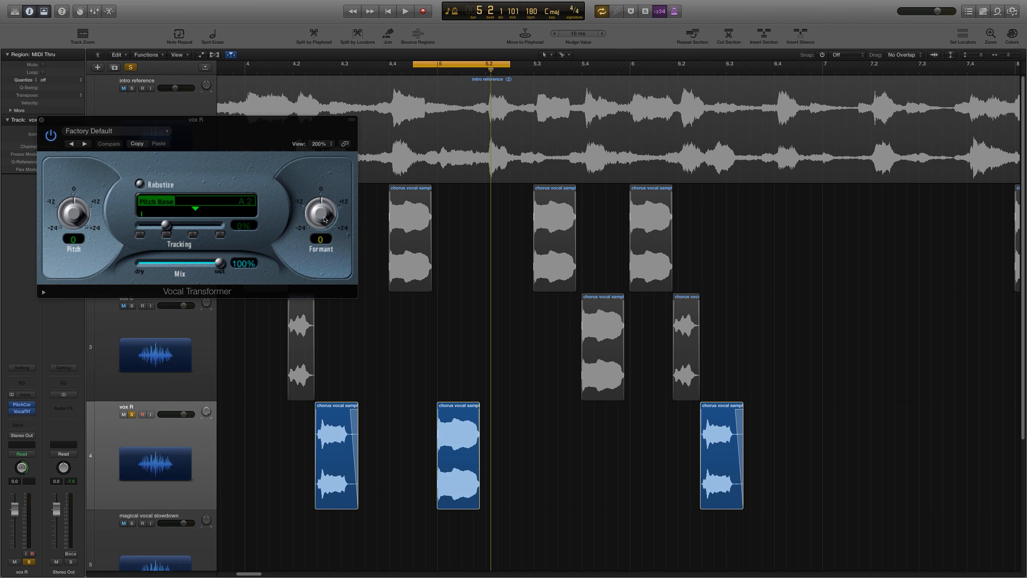
key("space")
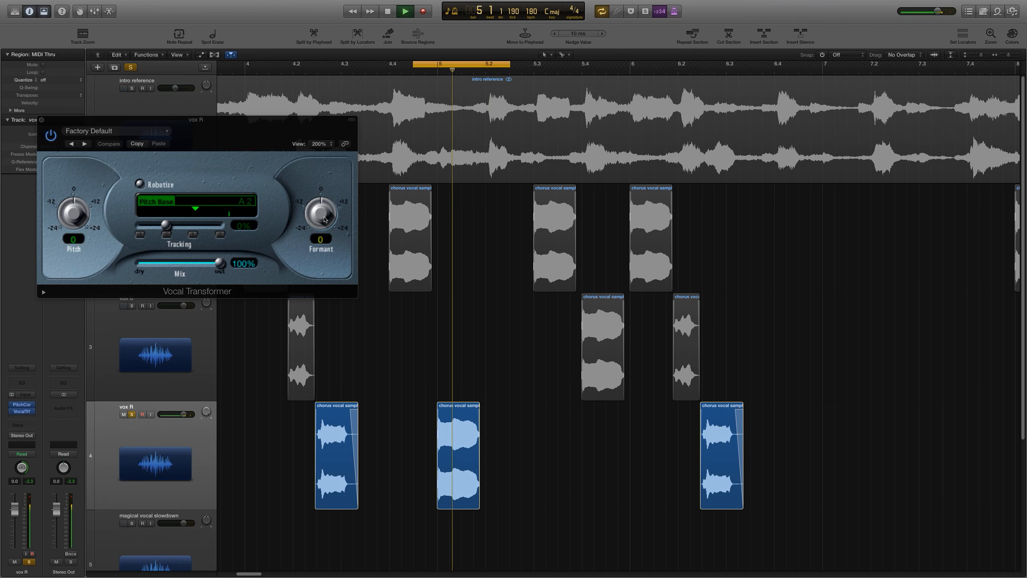
key("space")
left_click_drag(325, 219, 329, 196)
key("space")
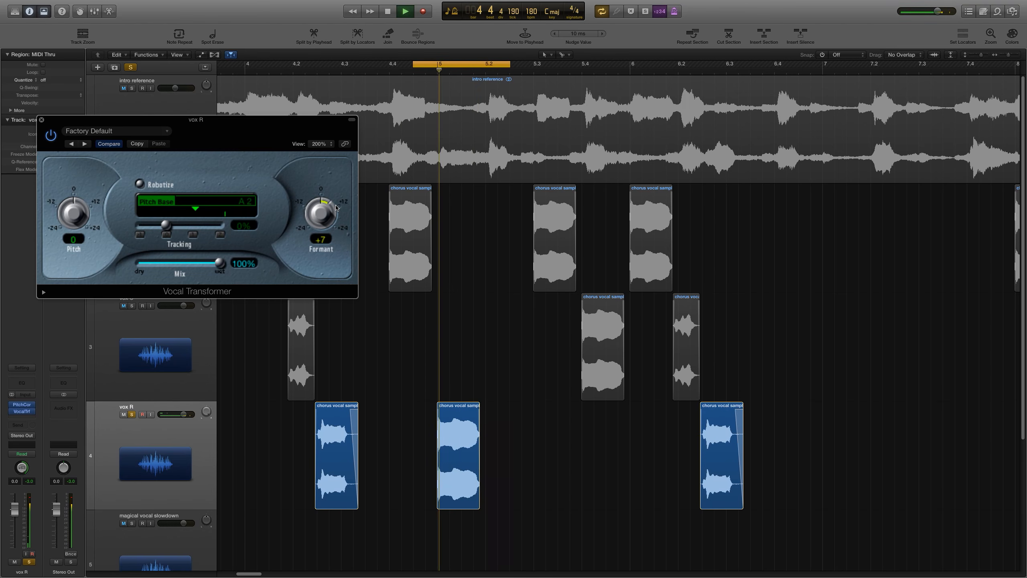
key("space")
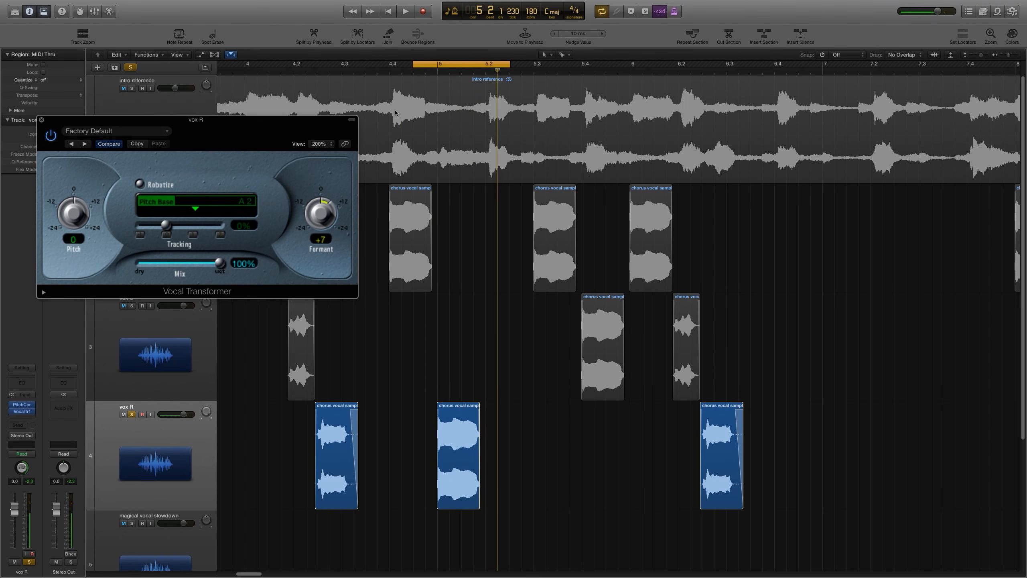
Step: Audition the formant-shifted vox R against the intro reference by toggling the solos on both tracks
left_click(132, 89)
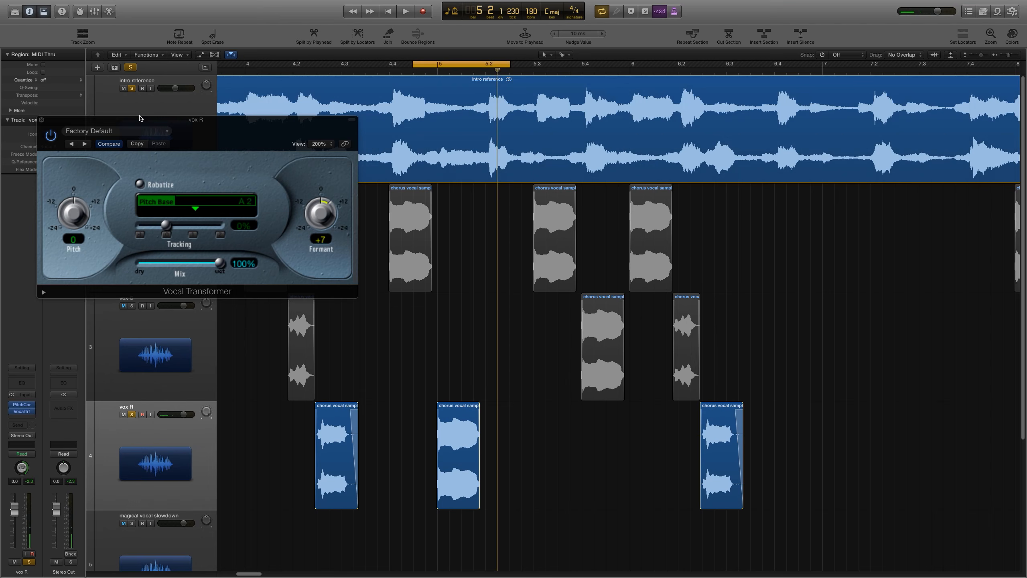
key("space")
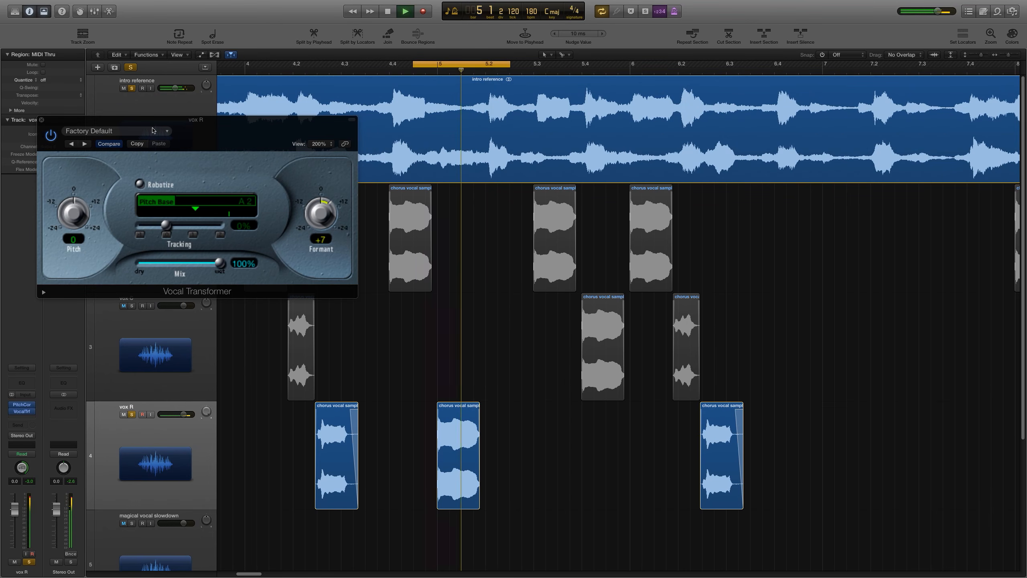
key("space")
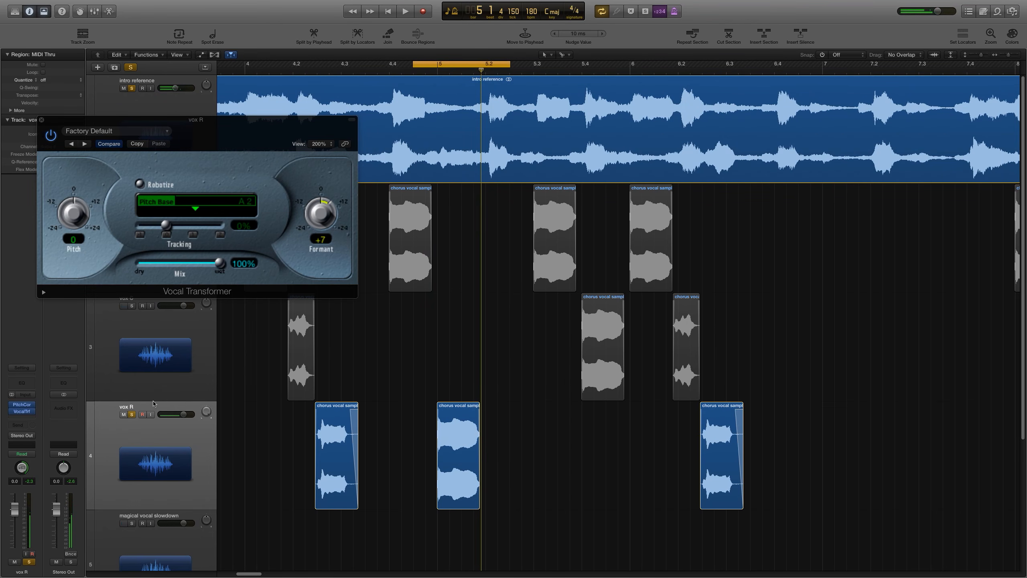
left_click(132, 414)
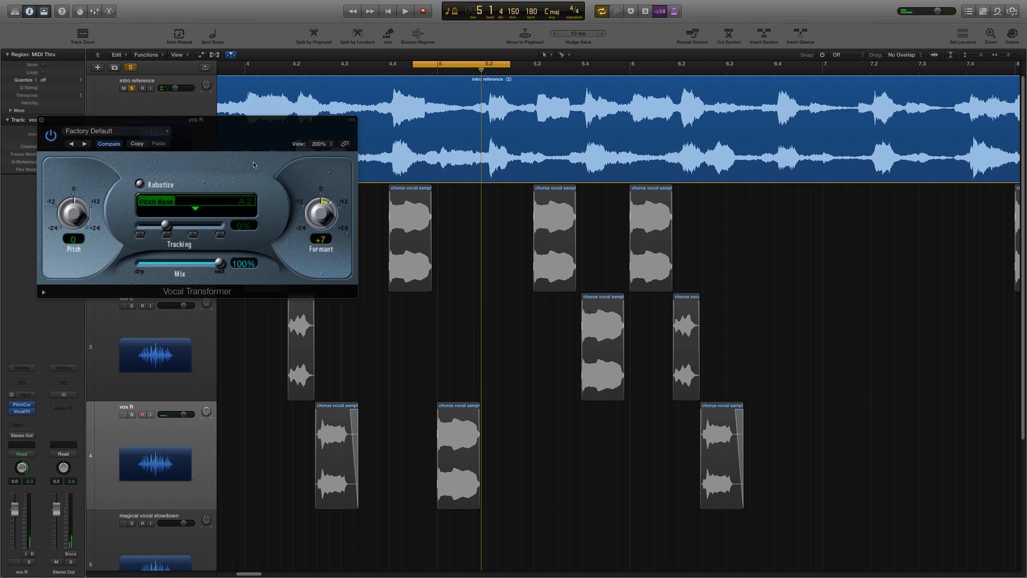
key("space")
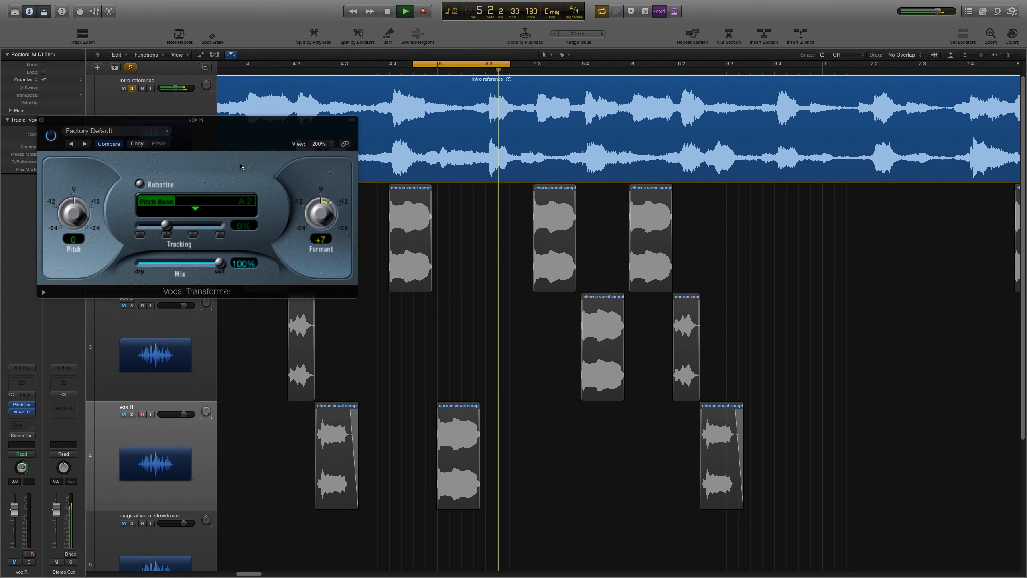
key("space")
left_click(132, 414)
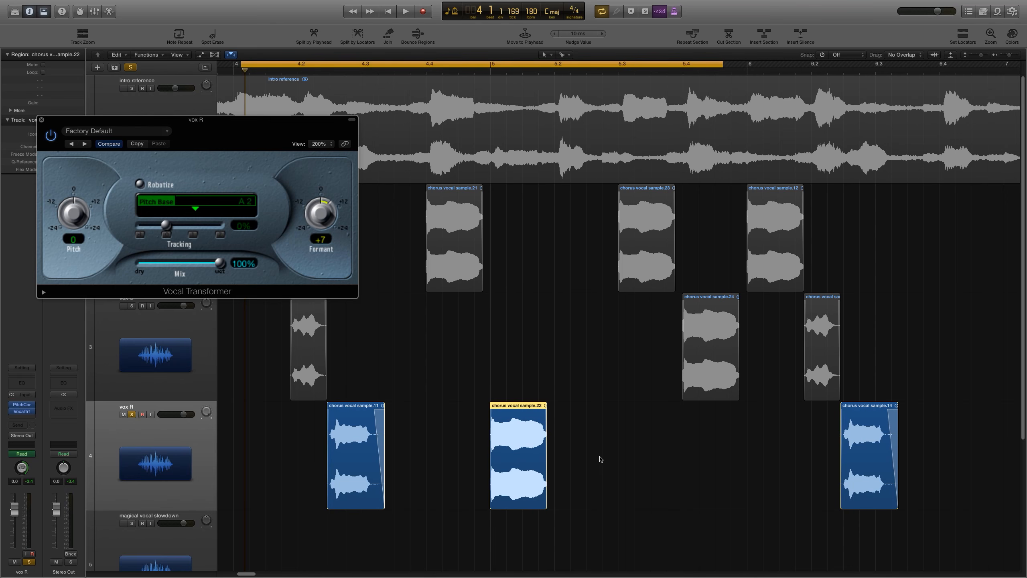
Step: Deselect the regions and reset the vox R Vocal Transformer formant to 0
left_click(608, 458)
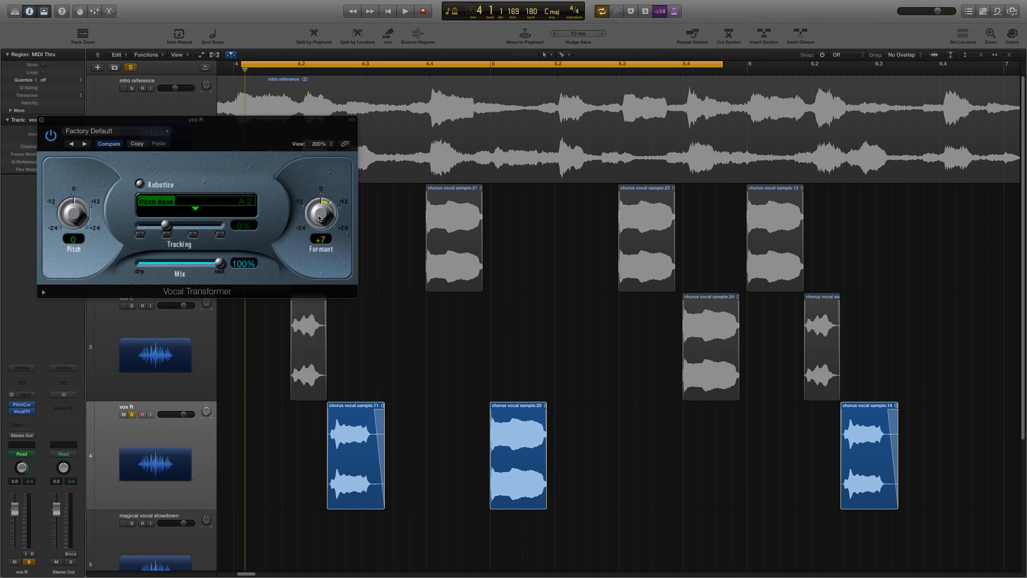
left_click(319, 219, "alt")
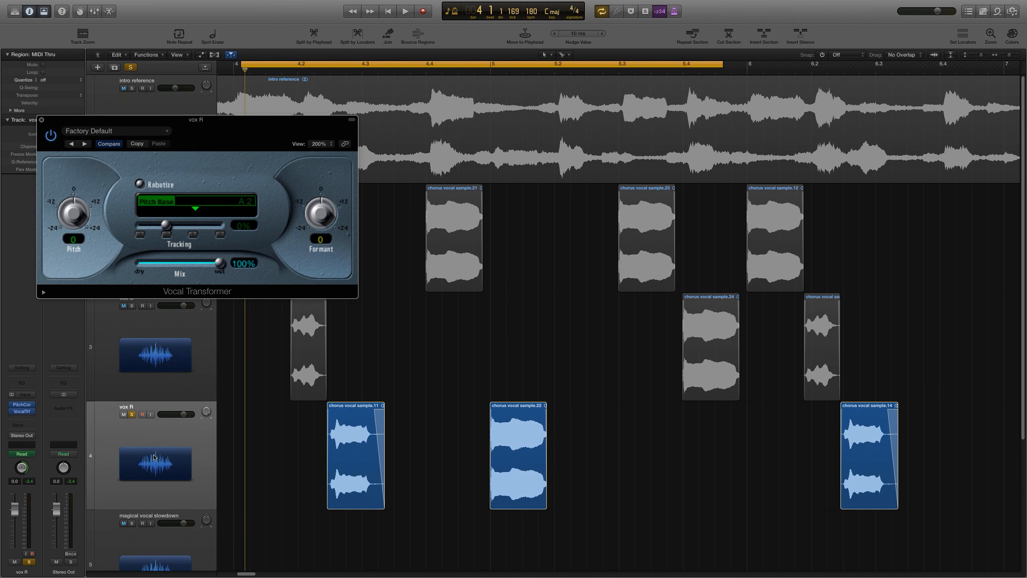
Step: Show track automation and set the vox R automation lane to the Vocal Transformer Formant parameter
key("a")
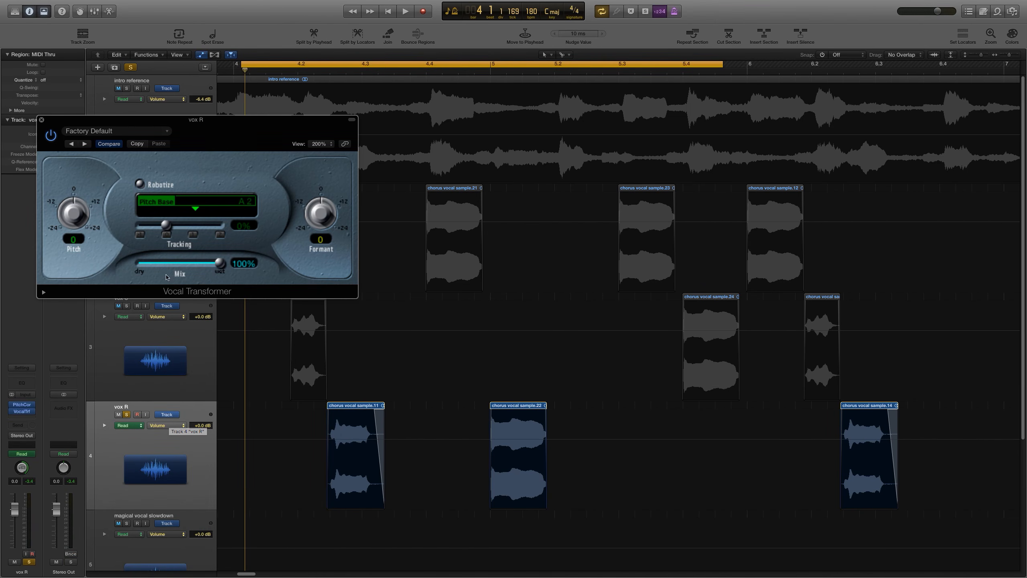
mouse_move(168, 414)
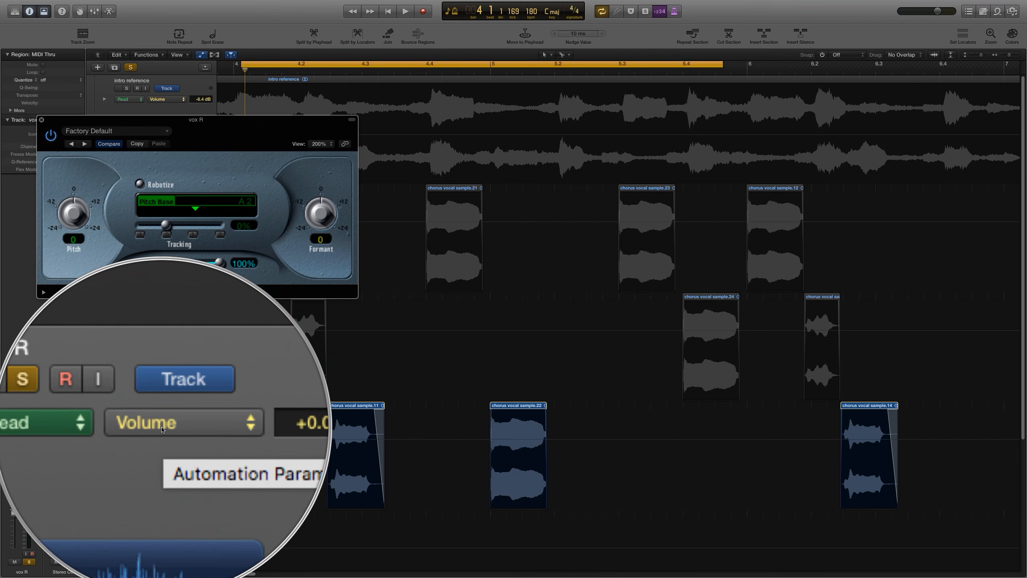
left_click(164, 425)
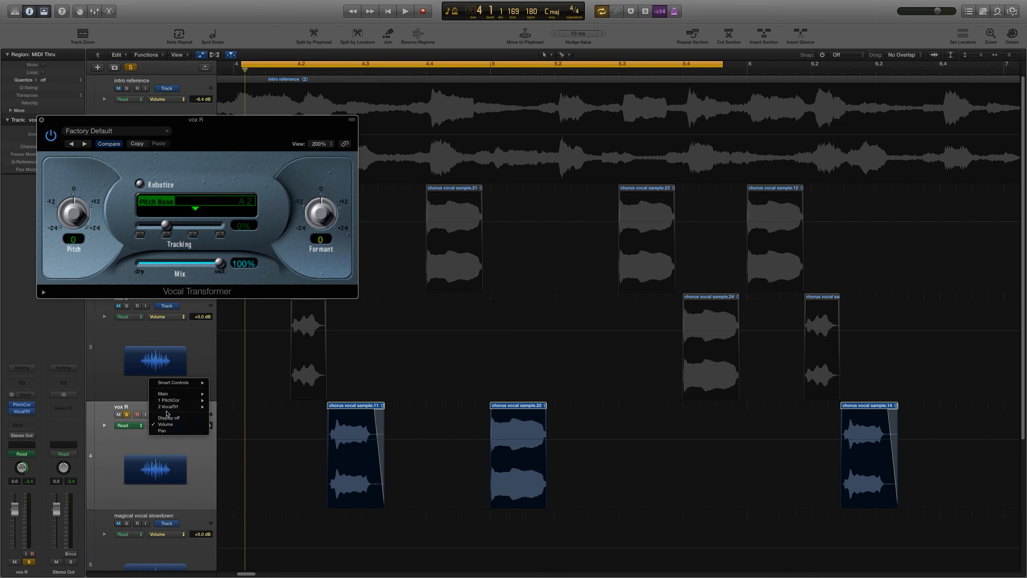
mouse_move(169, 406)
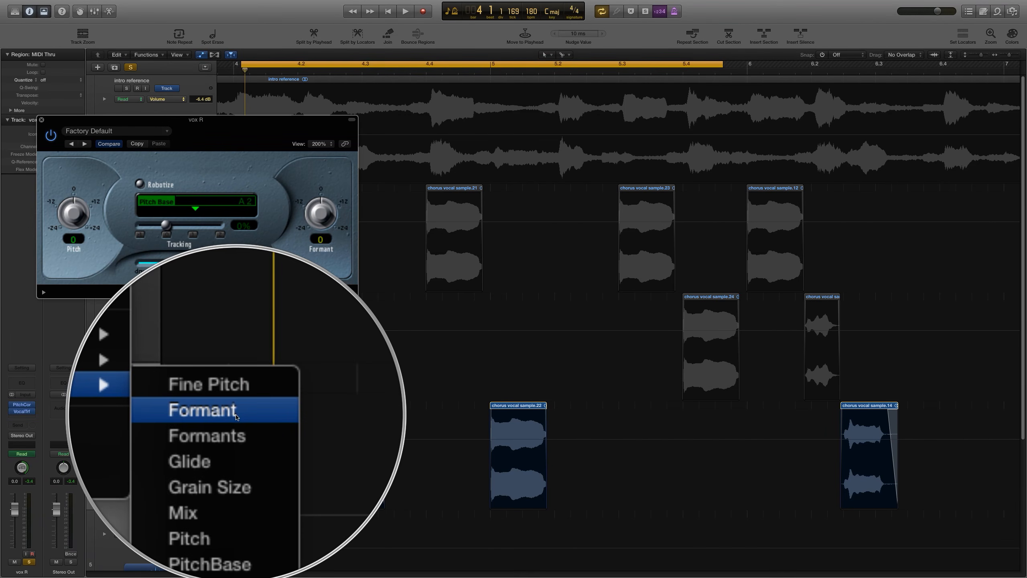
left_click(236, 413)
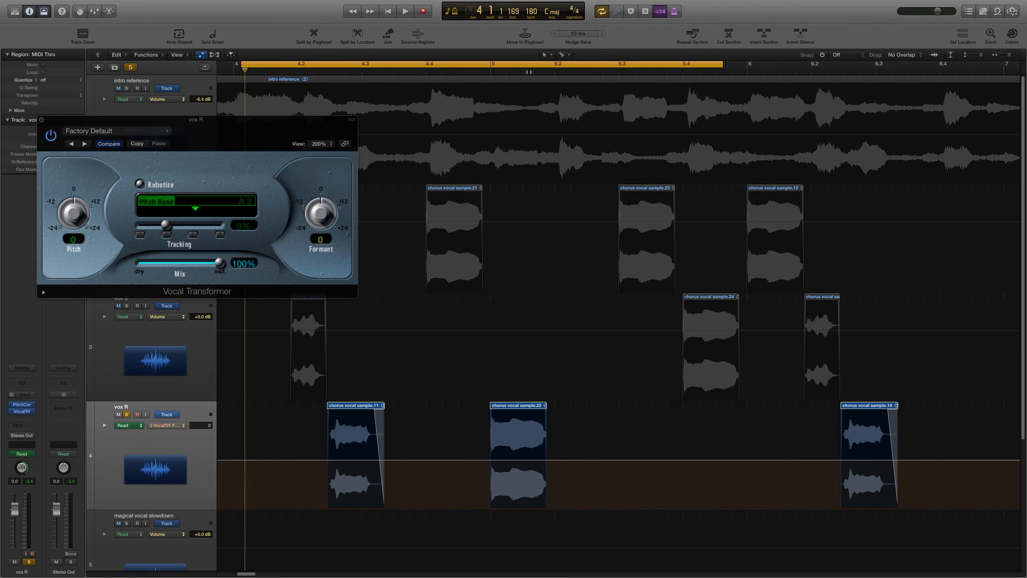
Step: With the Marquee tool, draw a +7 formant automation segment on vox R spanning chorus vocal sample.22
left_click(564, 57)
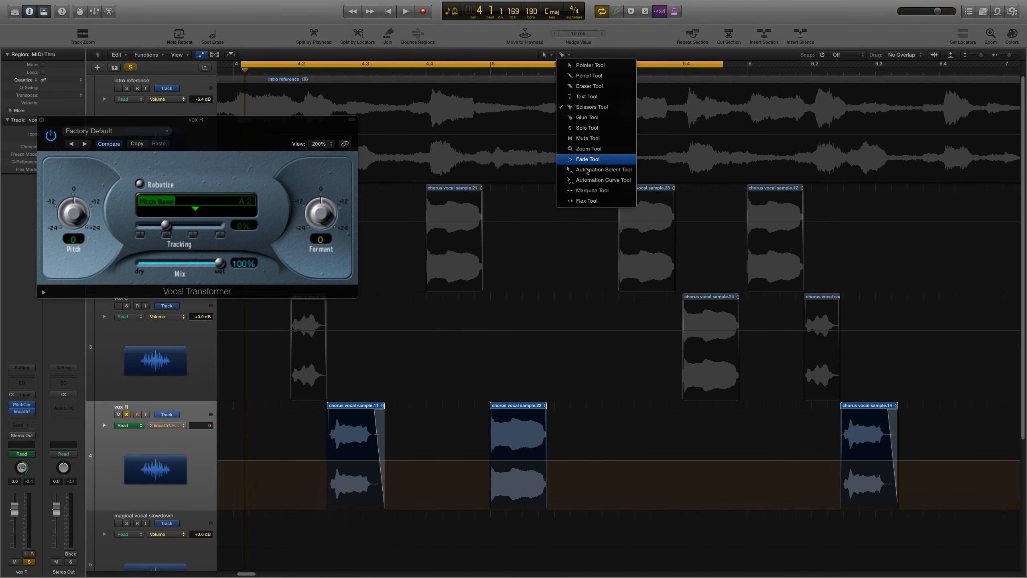
left_click(588, 190)
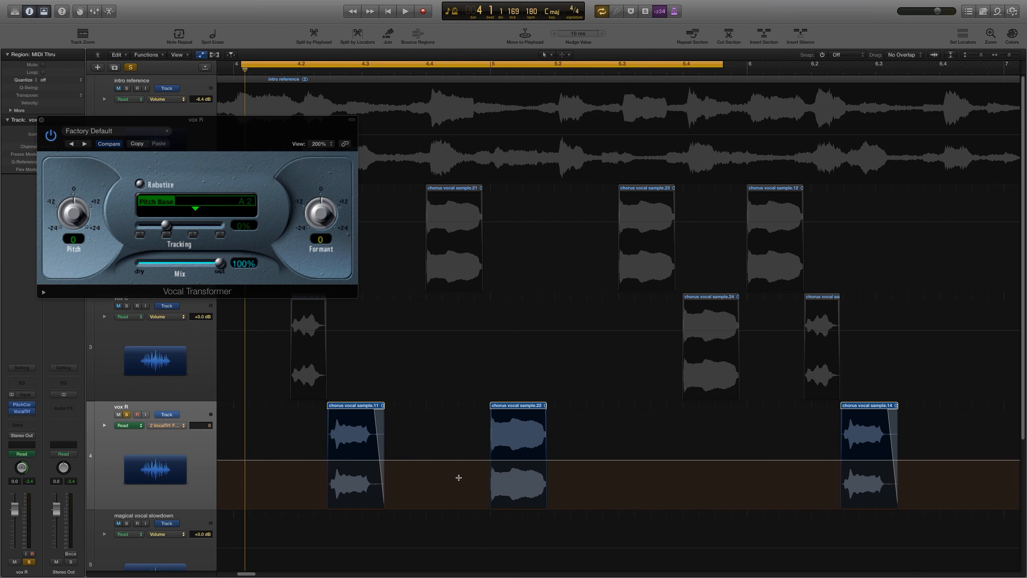
left_click_drag(457, 477, 565, 445)
left_click(568, 460)
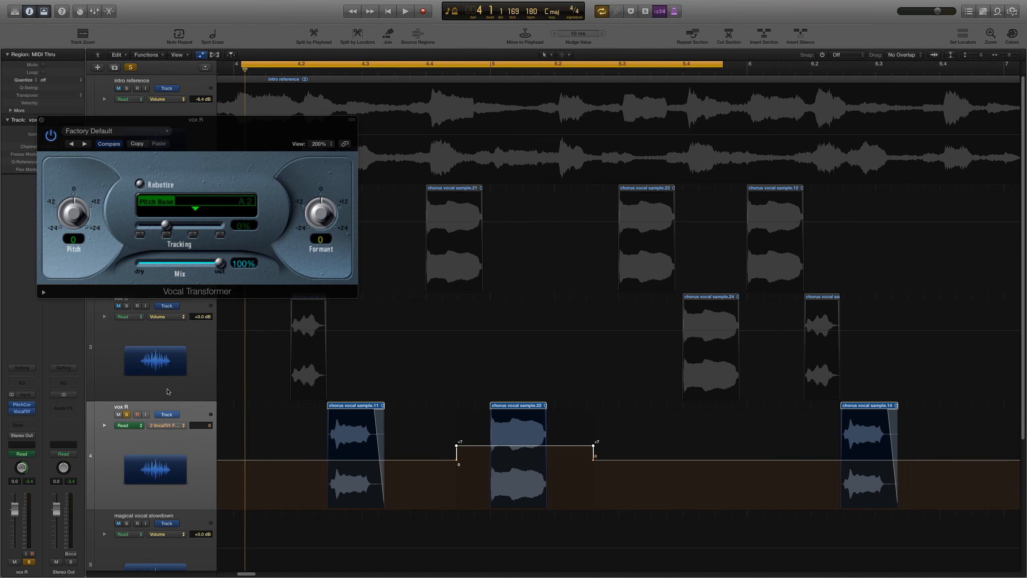
Step: Audition the vox R formant automation and close the Vocal Transformer window
key("space")
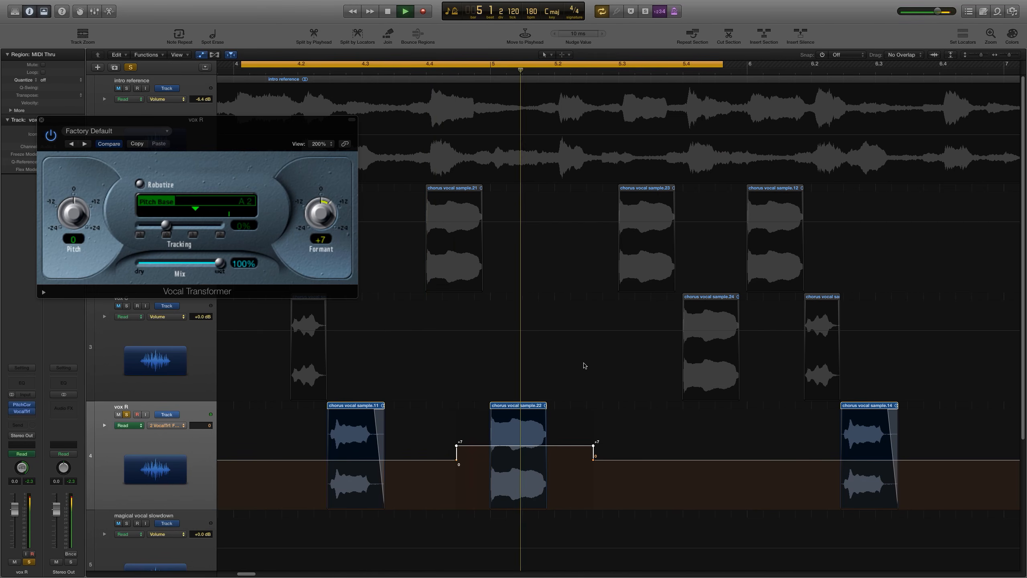
key("space")
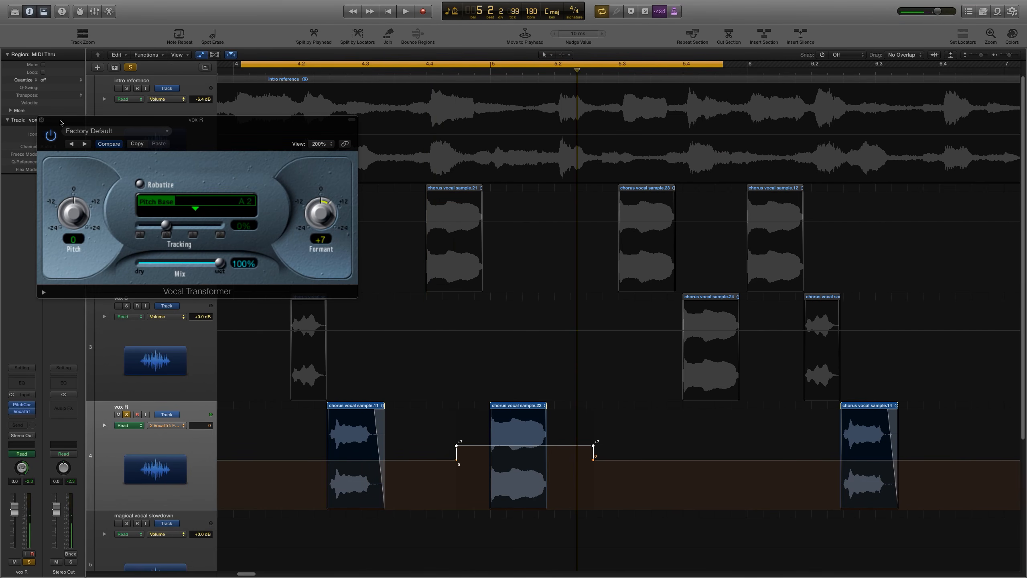
left_click(42, 120)
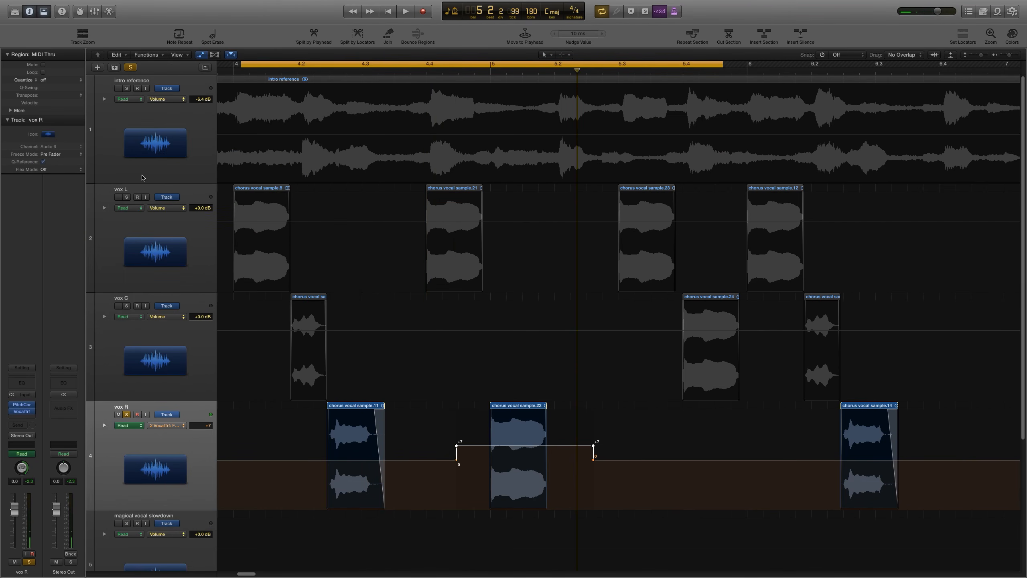
Step: Insert a stereo Vocal Transformer plug-in on the vox L track
left_click(156, 242)
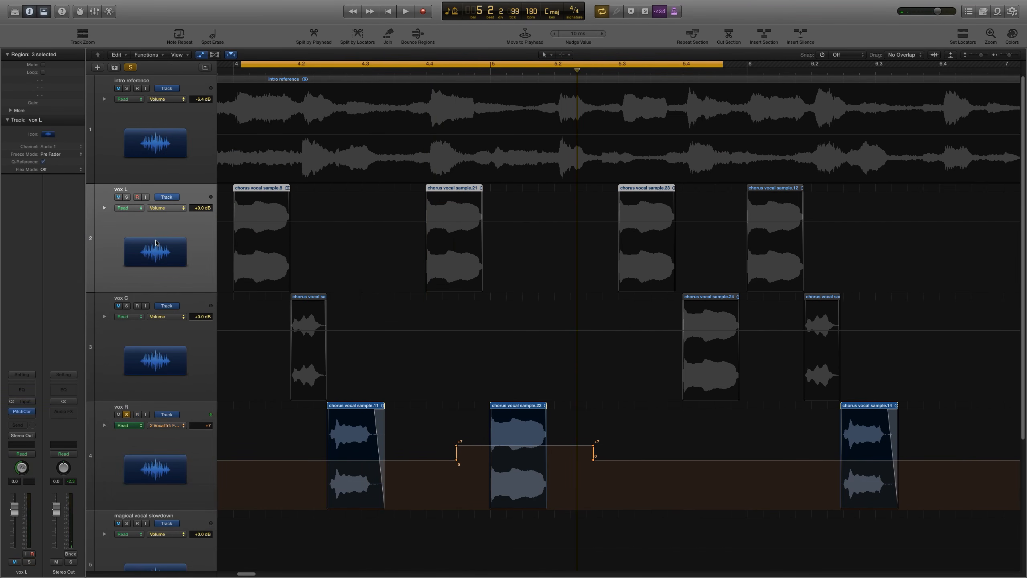
left_click(17, 418)
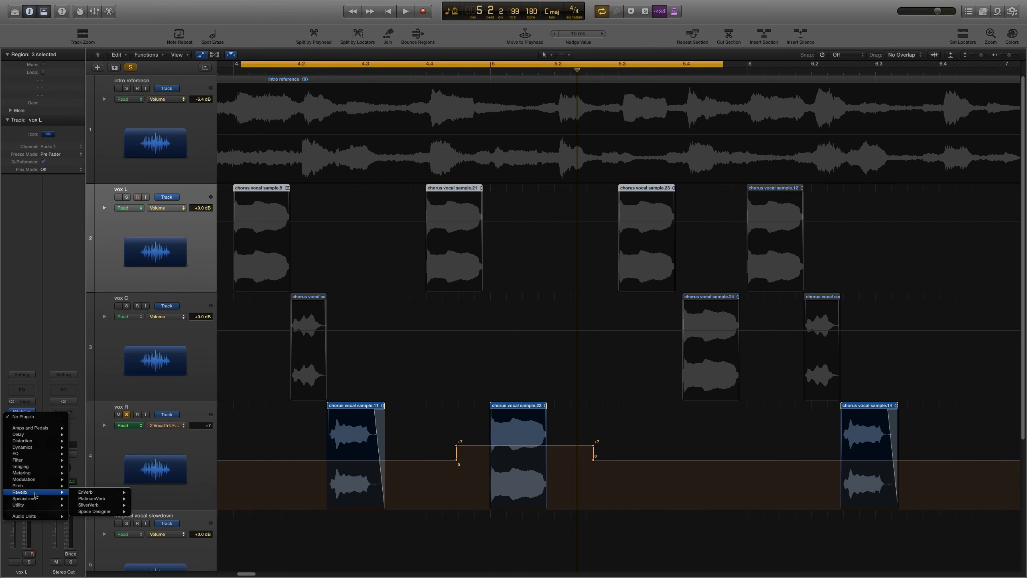
mouse_move(37, 488)
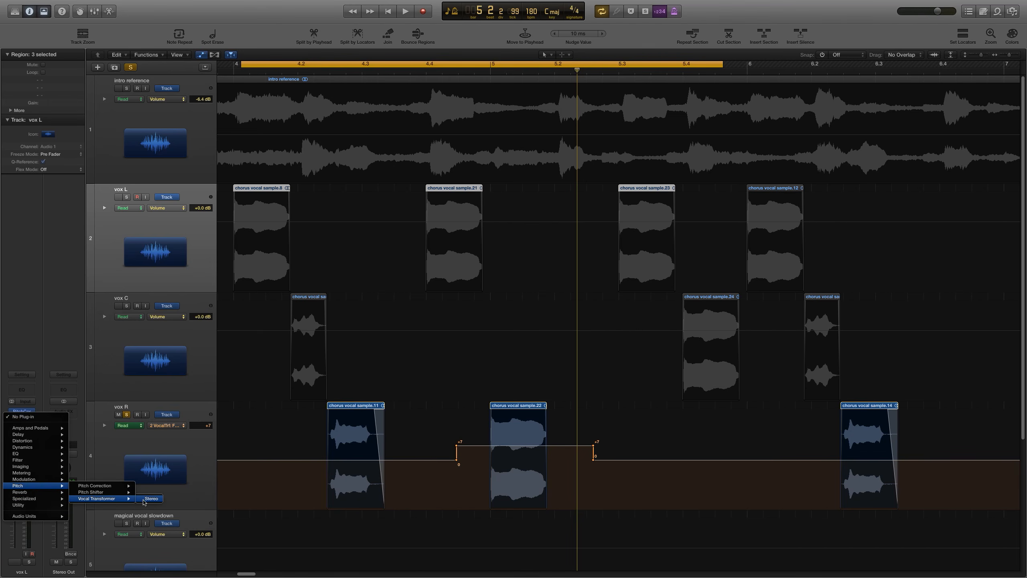
left_click(145, 502)
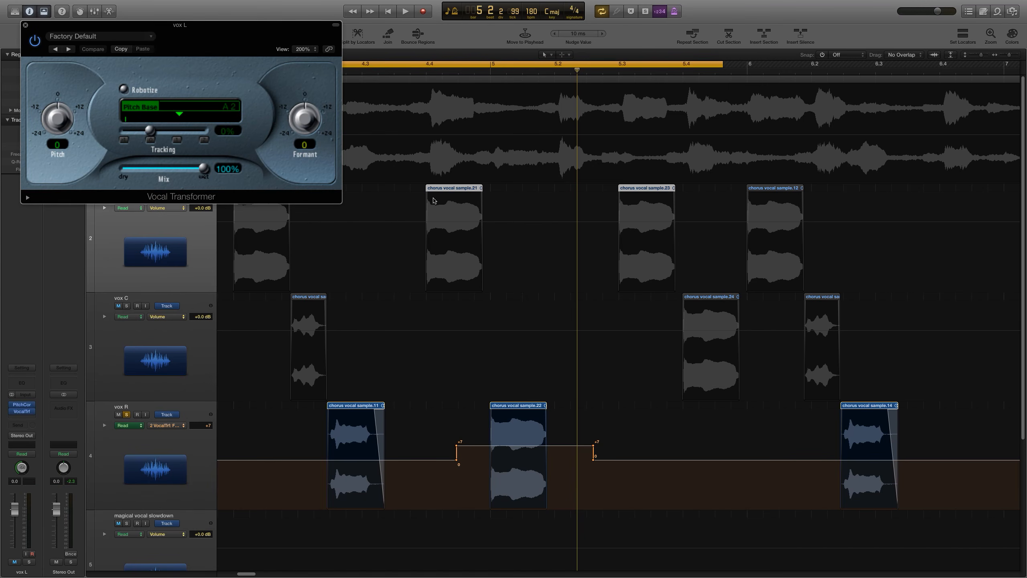
Step: Set the vox L automation lane to Formant and draw a raised formant segment over chorus vocal sample.21
left_click(164, 208)
mouse_move(174, 189)
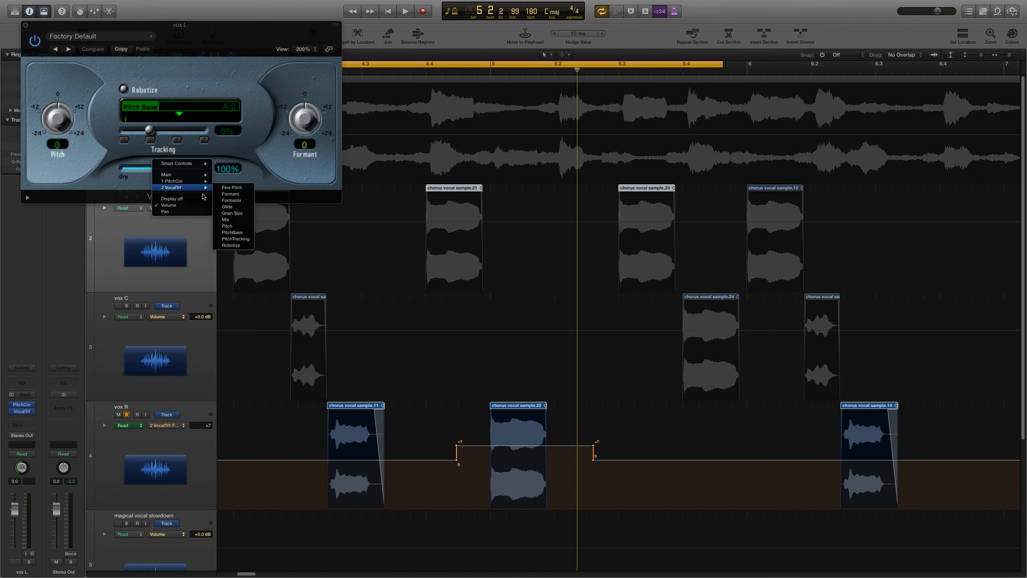
left_click(232, 194)
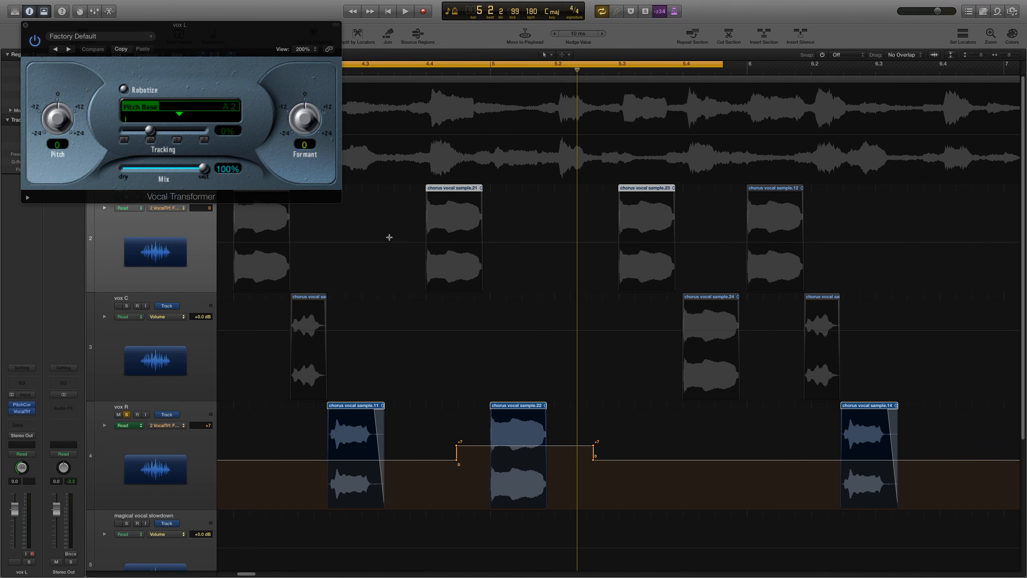
left_click_drag(389, 237, 501, 240)
left_click(505, 246)
left_click(25, 25)
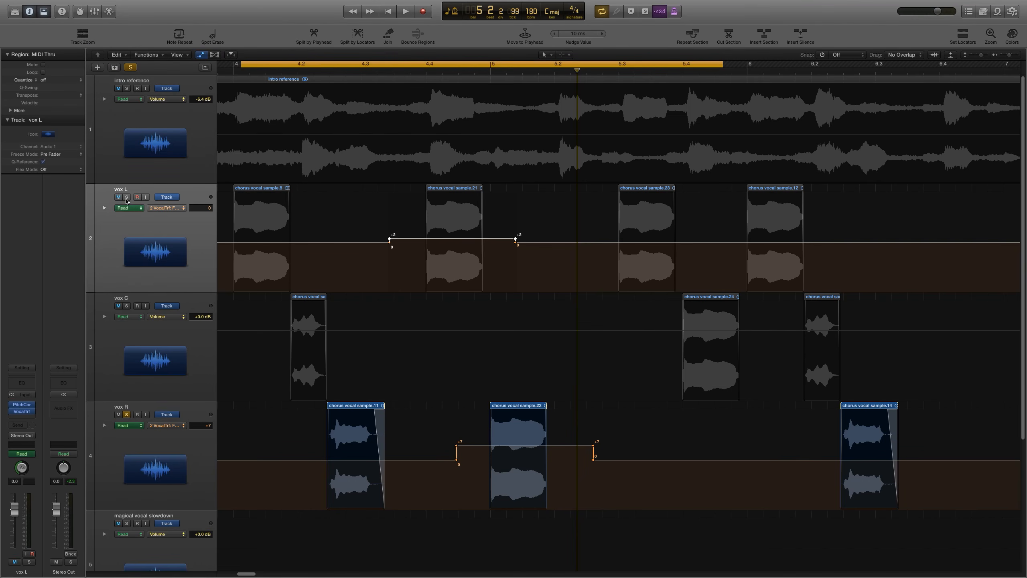
key("Down")
key("Down")
key("Up")
key("Up")
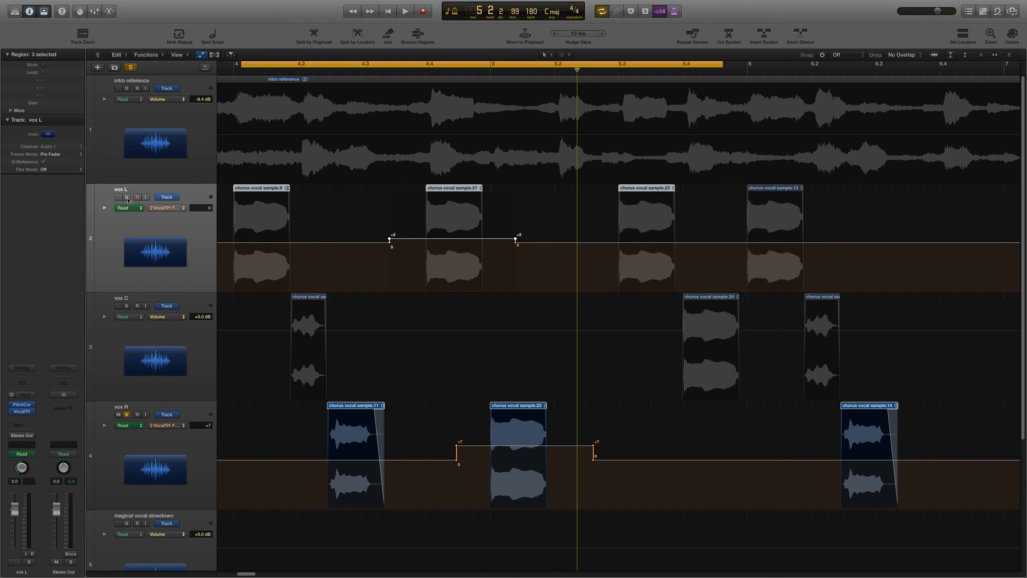
Step: Solo vox L and vox C and audition the vocal tracks together
left_click(127, 197)
left_click(126, 306)
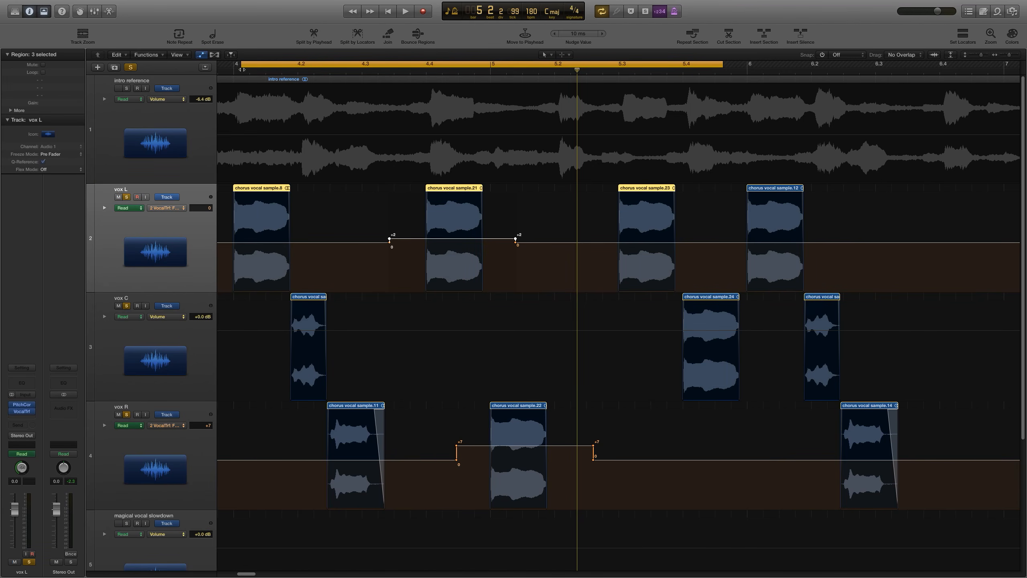
left_click_drag(240, 65, 220, 66)
key("space")
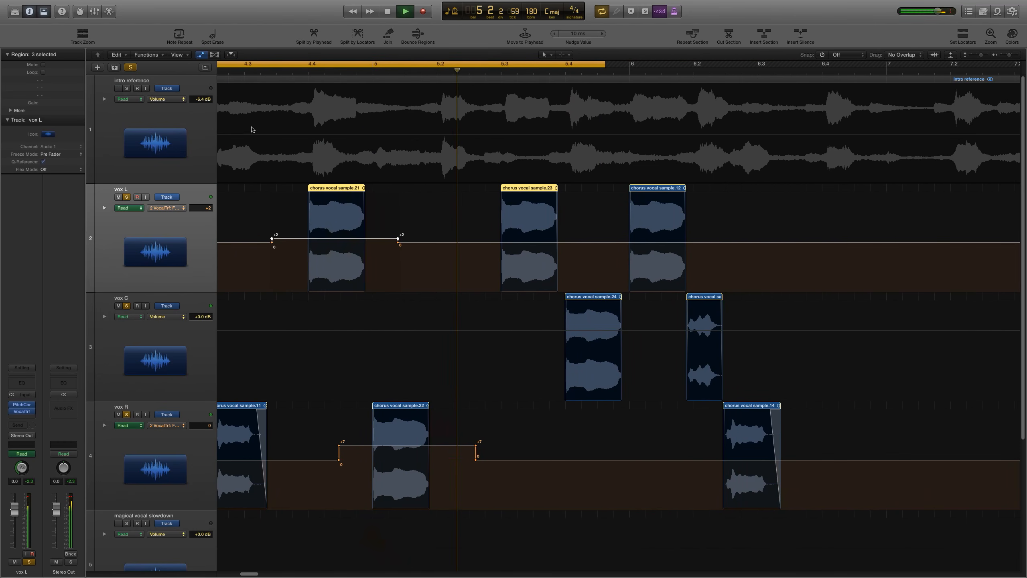
key("space")
Step: Set a cycle from about beat 4.4 to 6.4, solo only the intro reference, and audition it
left_click_drag(446, 66, 667, 68)
left_click(501, 73)
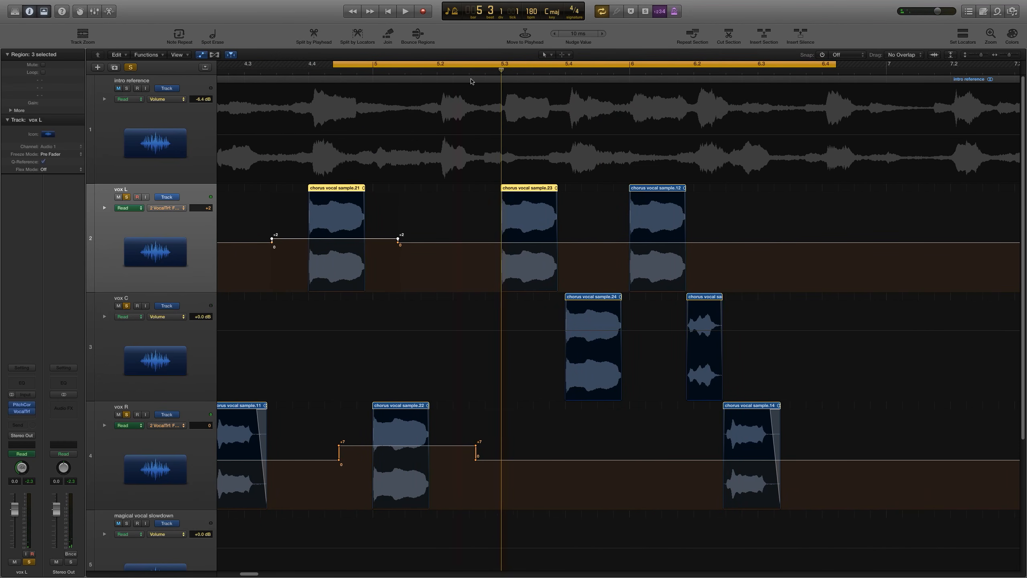
left_click(126, 88)
left_click(127, 197)
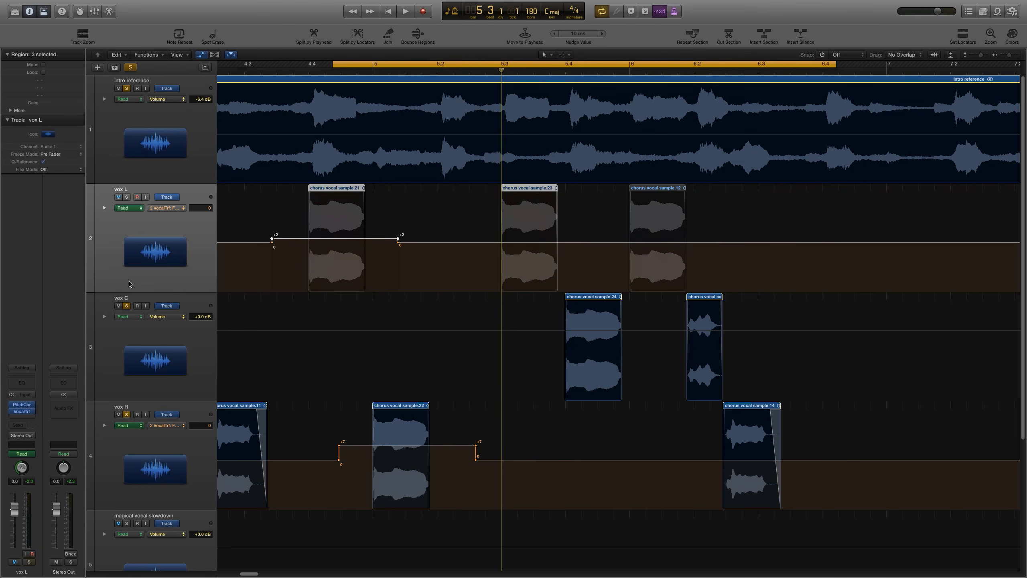
left_click(126, 307)
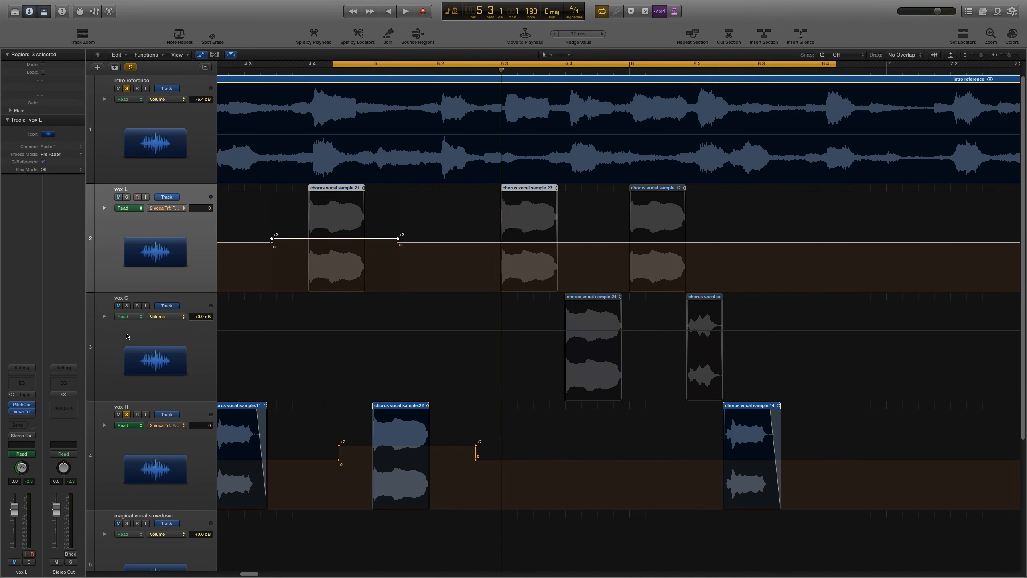
left_click(127, 414)
key("space")
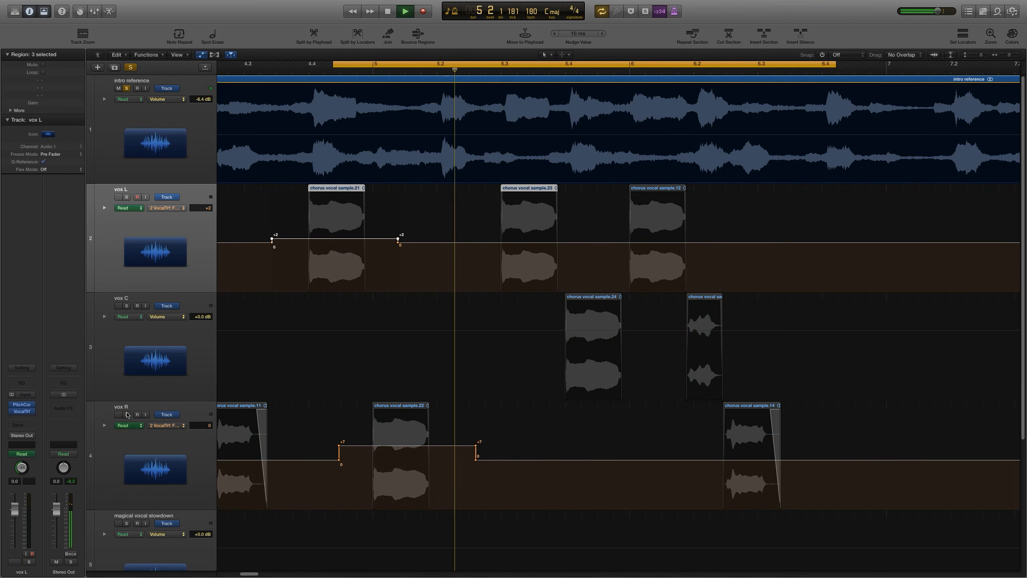
key("space")
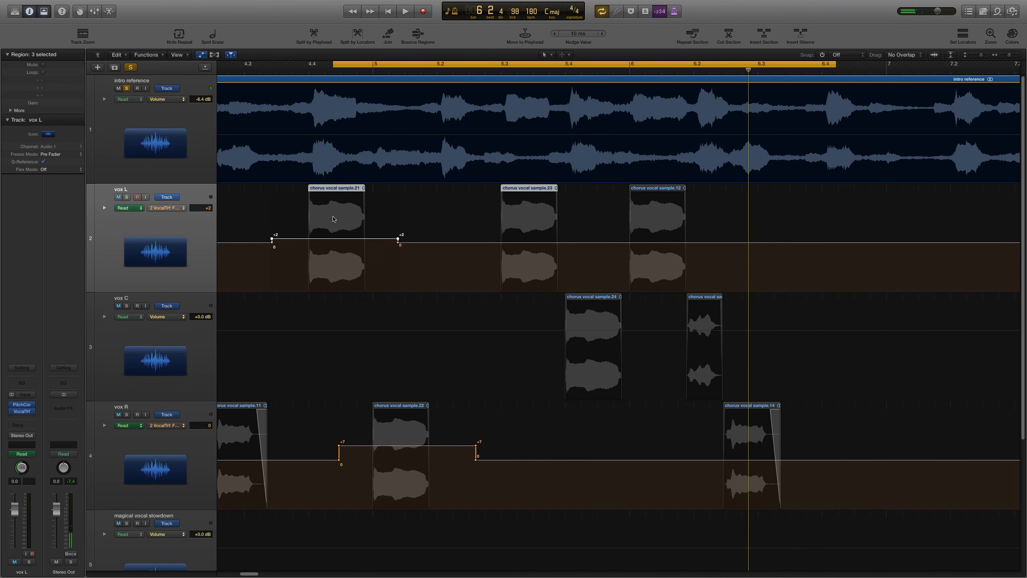
Step: Reshape the vox L formant automation to +2, extending it to about beat 5.4
left_click_drag(399, 240, 592, 244)
left_click(591, 239)
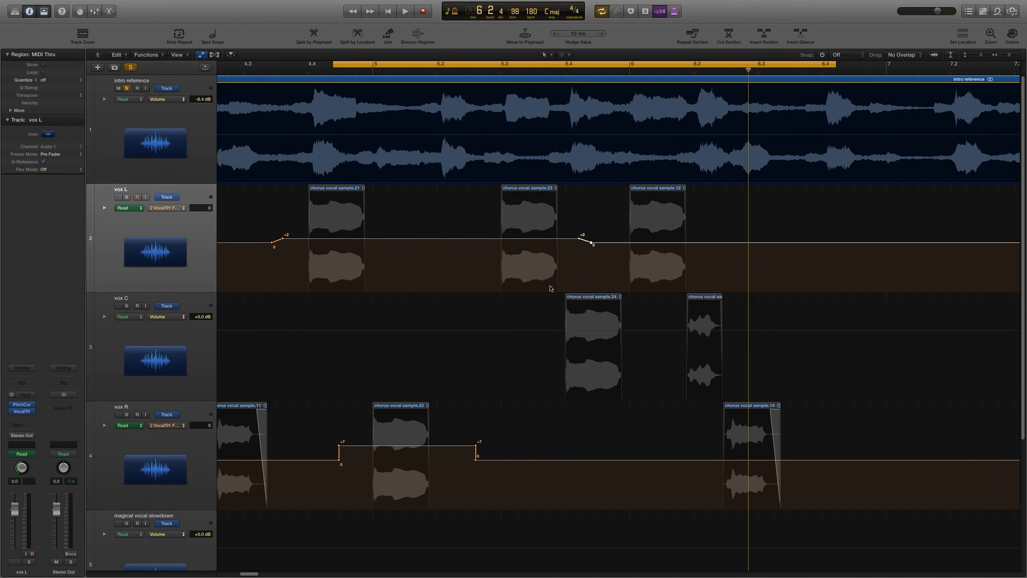
Step: Select the vox C track and insert a stereo Vocal Transformer plug-in on it
left_click(182, 356)
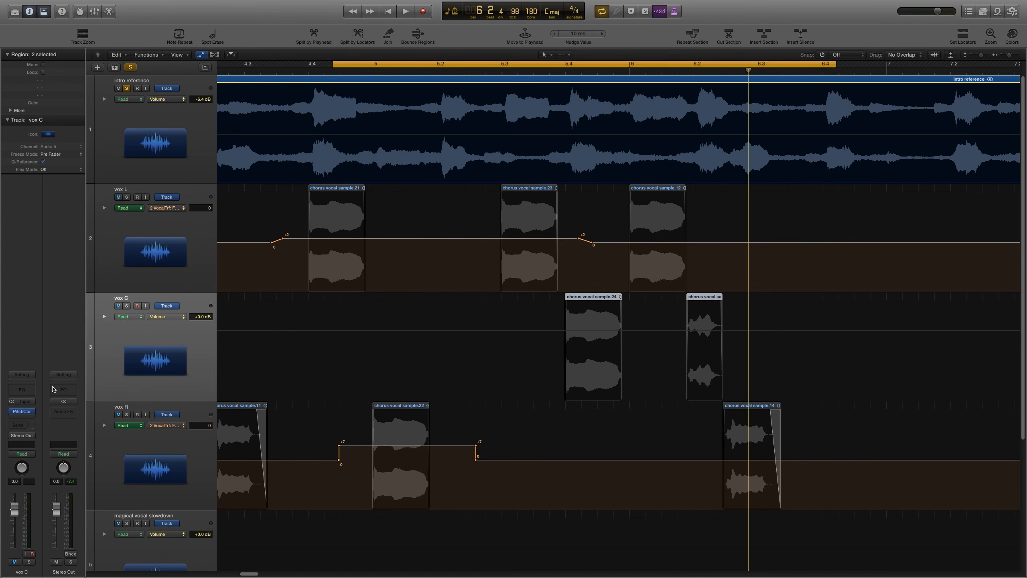
left_click(25, 418)
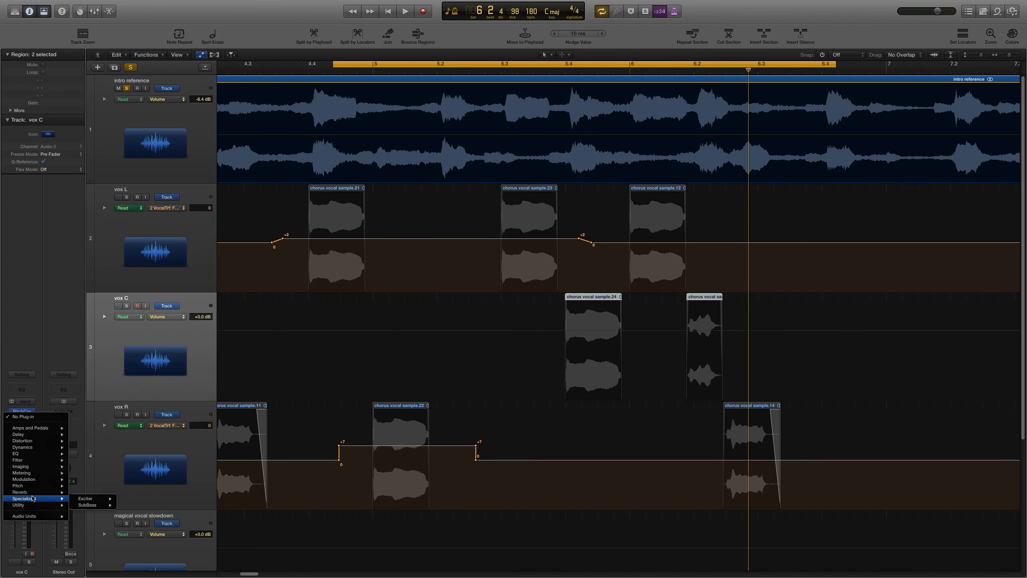
mouse_move(31, 487)
mouse_move(102, 499)
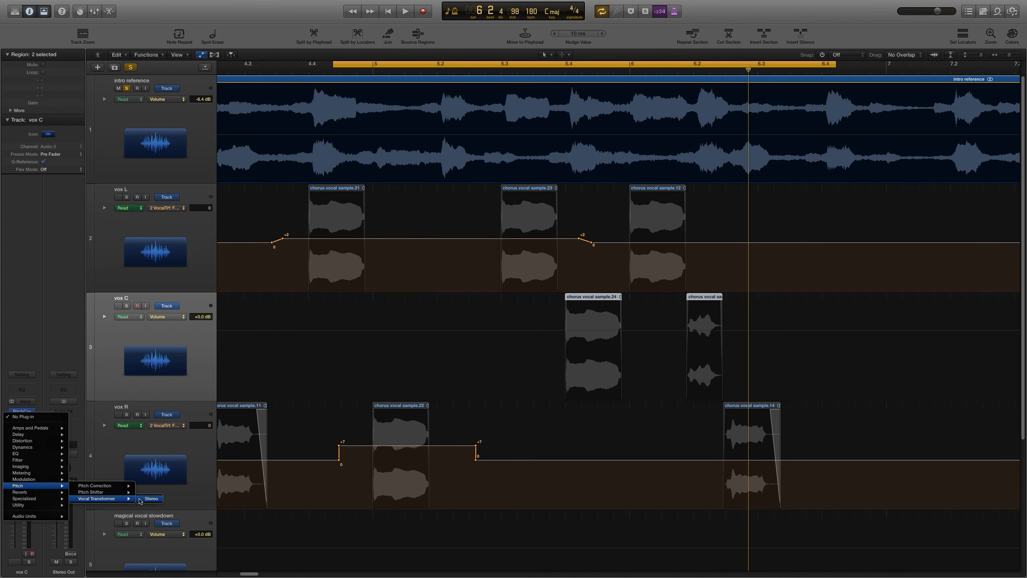
left_click(150, 499)
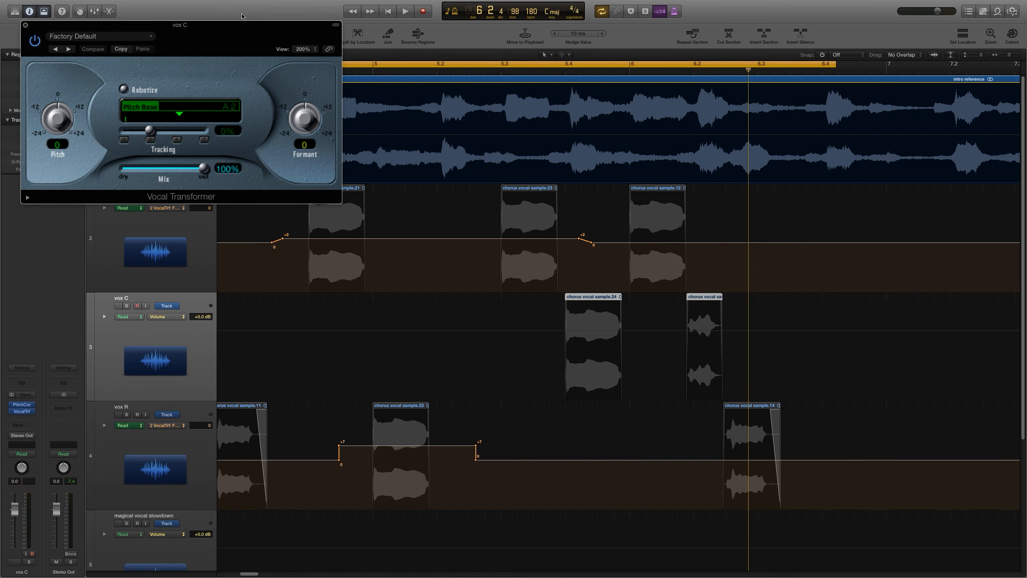
Step: Show the Vocal Transformer Formant automation on vox C and draw a +3 formant raise from about beat 5.3 to 6
left_click_drag(242, 29, 303, 135)
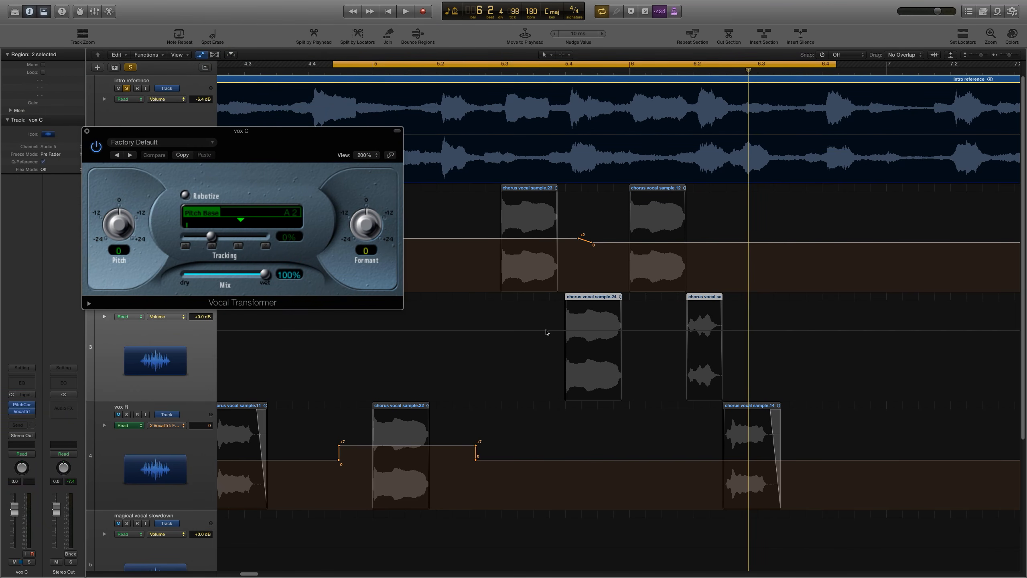
left_click(165, 321)
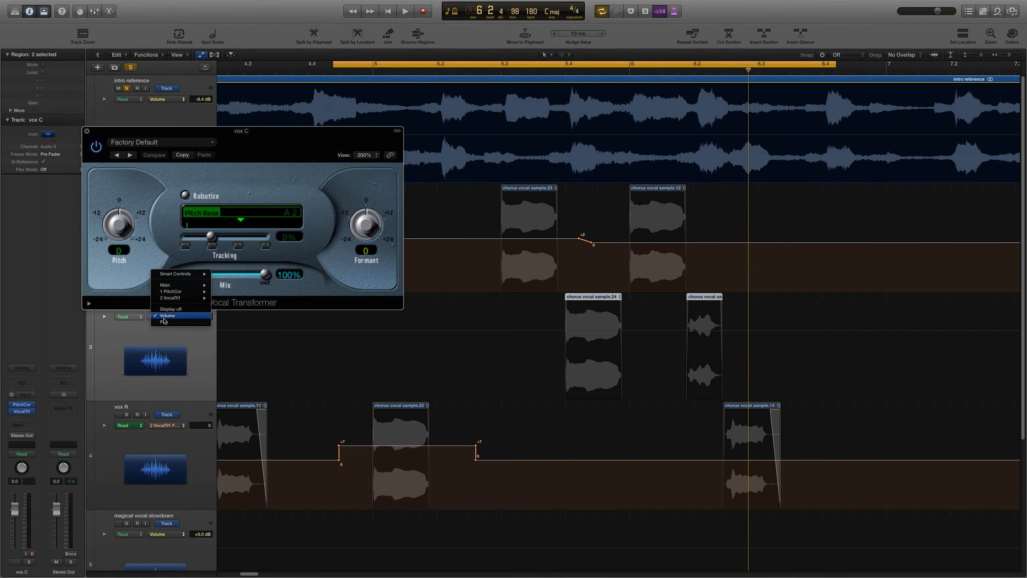
mouse_move(172, 299)
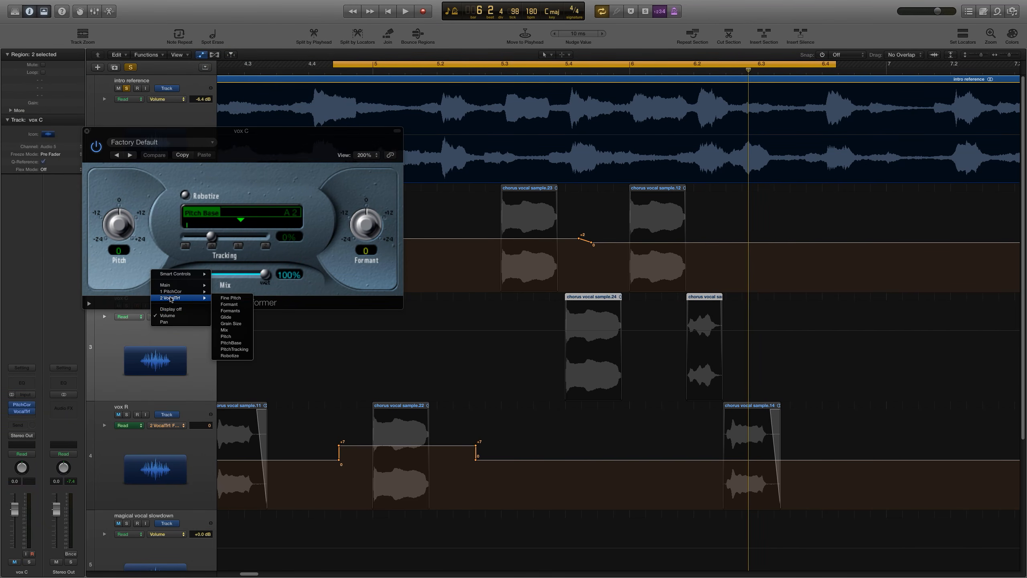
left_click(231, 297)
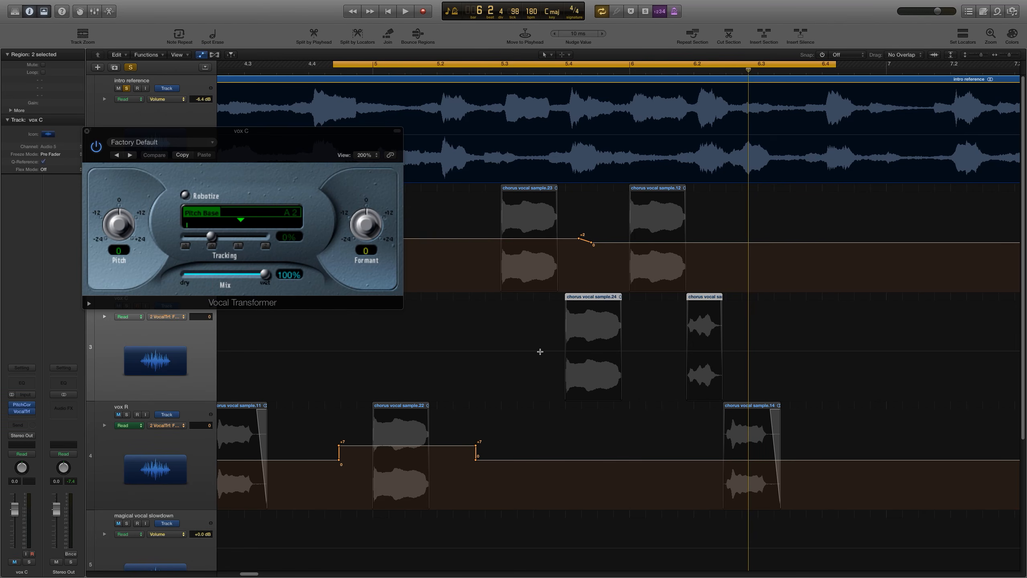
left_click_drag(541, 352, 637, 345)
key("super+Left")
key("super+Left")
key("super+Left")
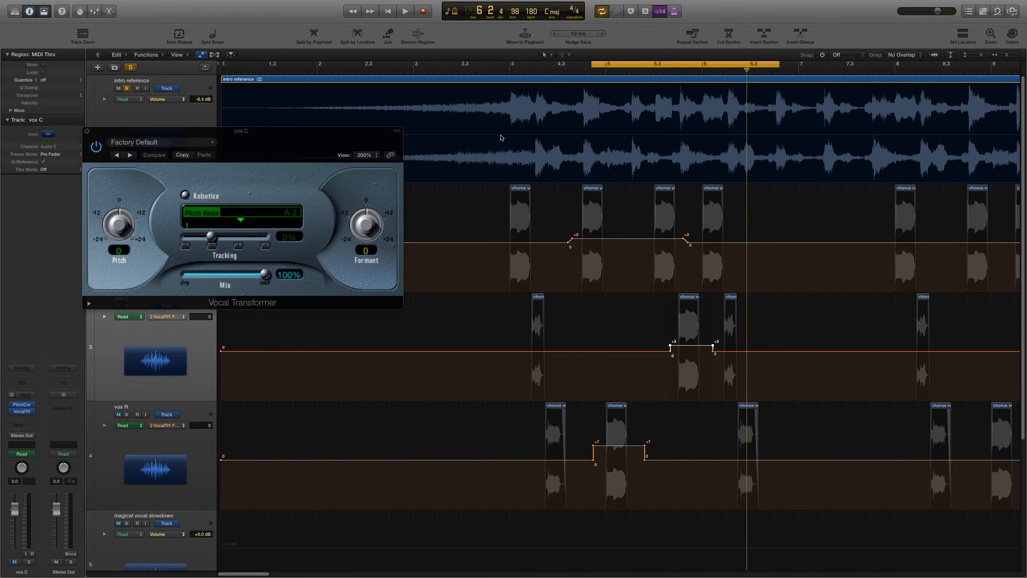
Step: Extend the cycle to start at about beat 4, unsolo and mute the intro reference, and audition the vocal tracks
left_click_drag(593, 63, 489, 67)
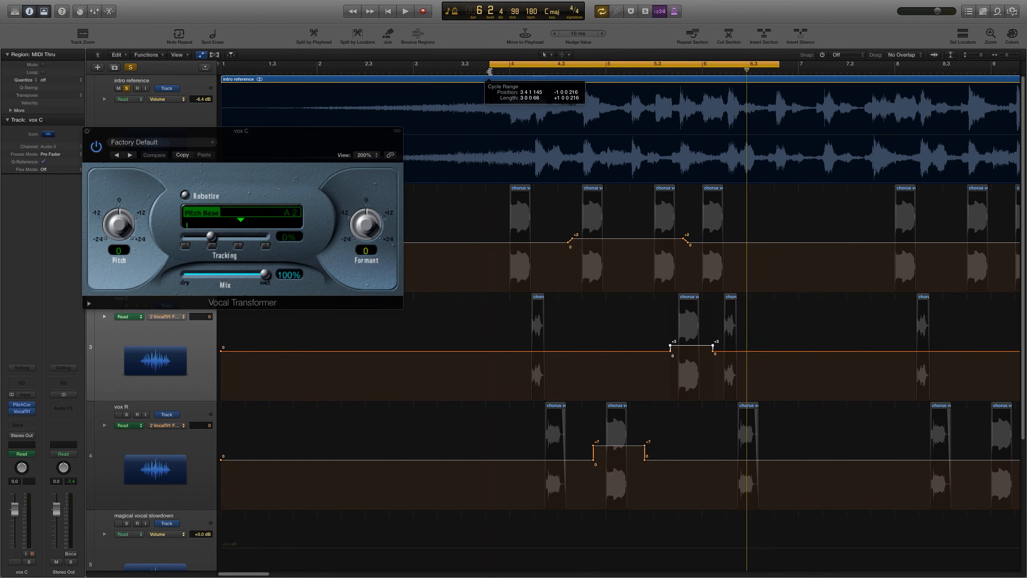
left_click(126, 89)
key("space")
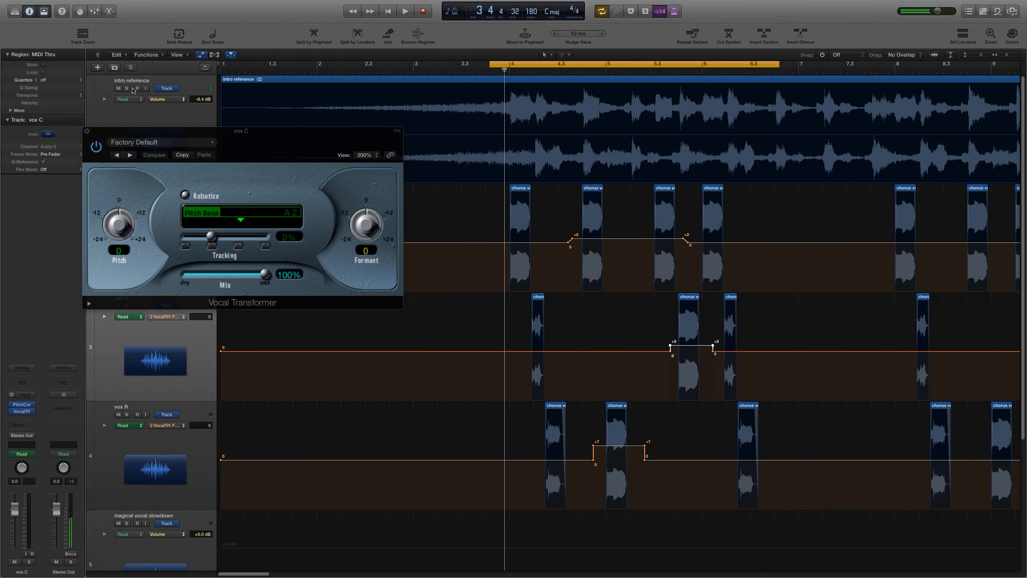
left_click(118, 89)
key("space")
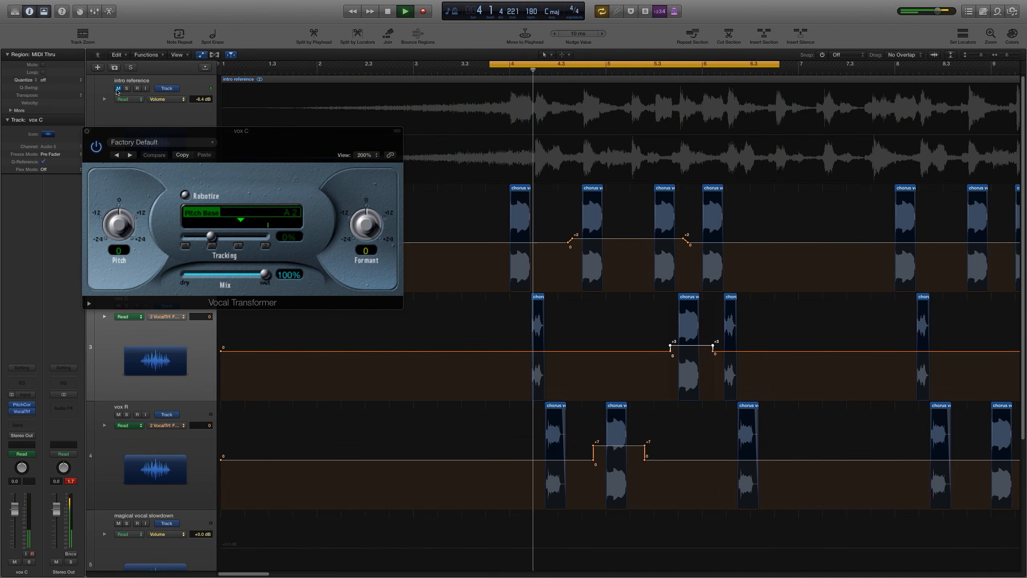
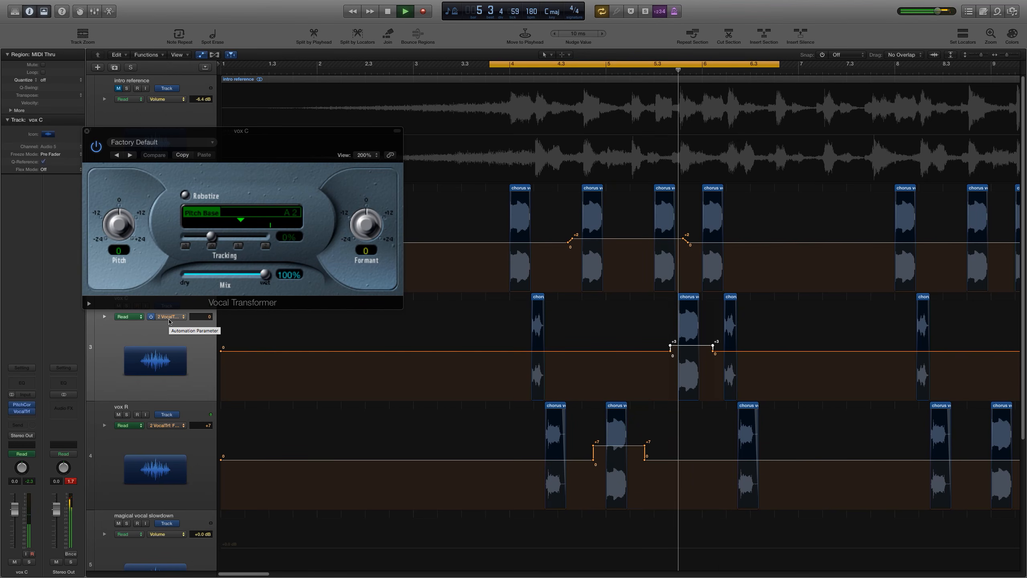
Step: Close the Vocal Transformer window and switch the vox C track's displayed automation to Pan
key("space")
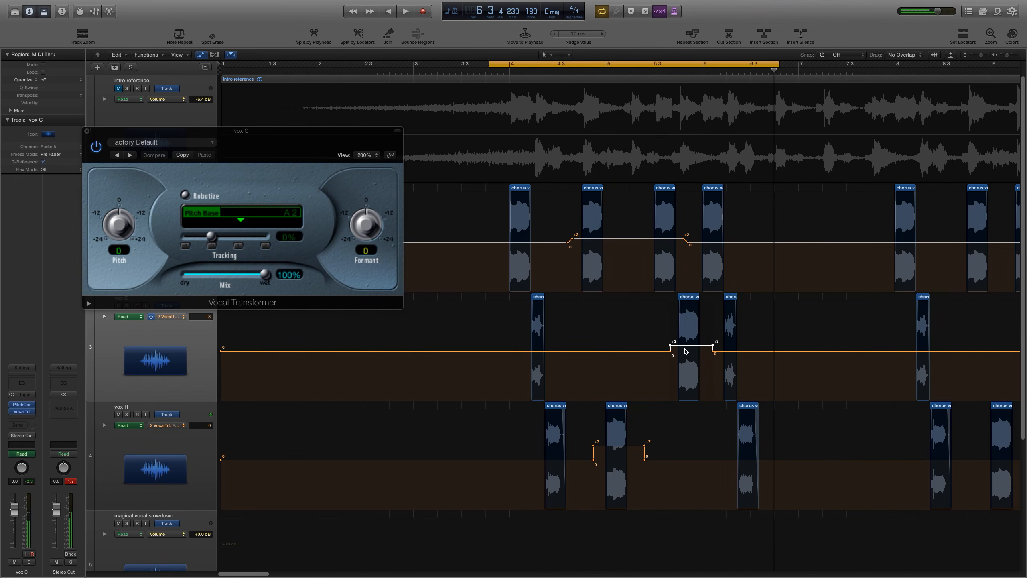
left_click(703, 71)
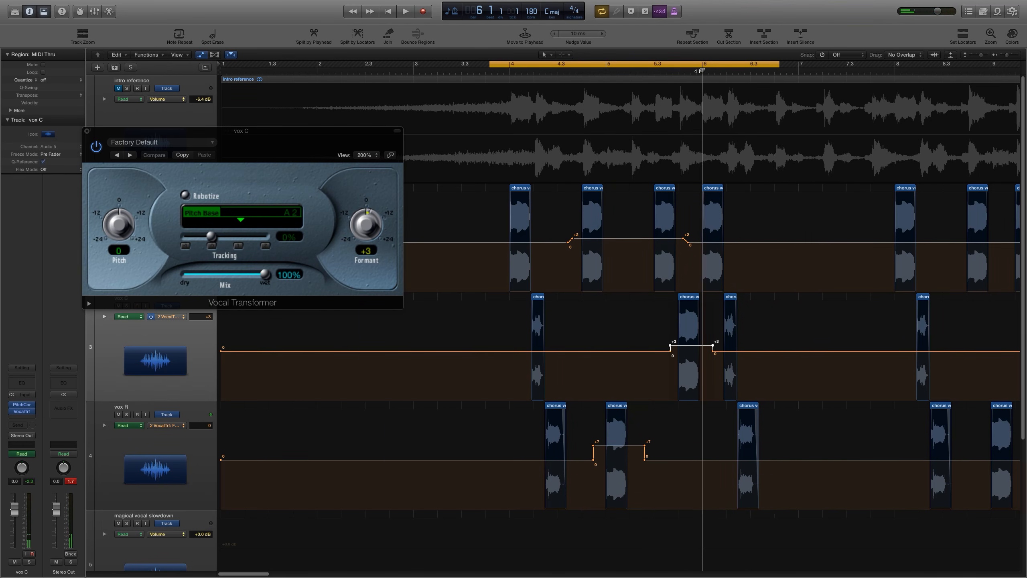
key("super+Right")
key("super+Right")
key("super+Right")
key("super+Right")
key("super+Right")
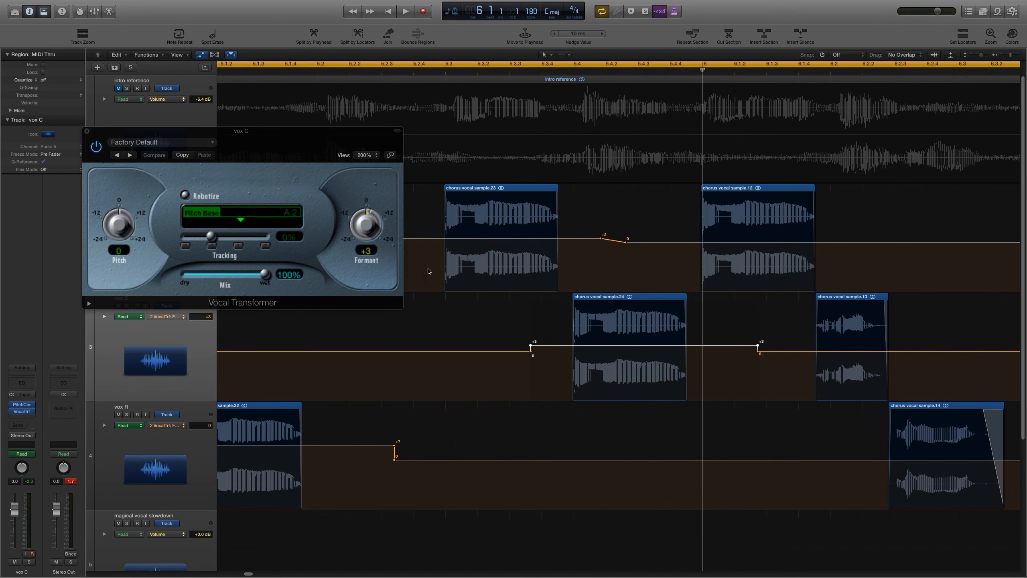
left_click(88, 132)
left_click(174, 351)
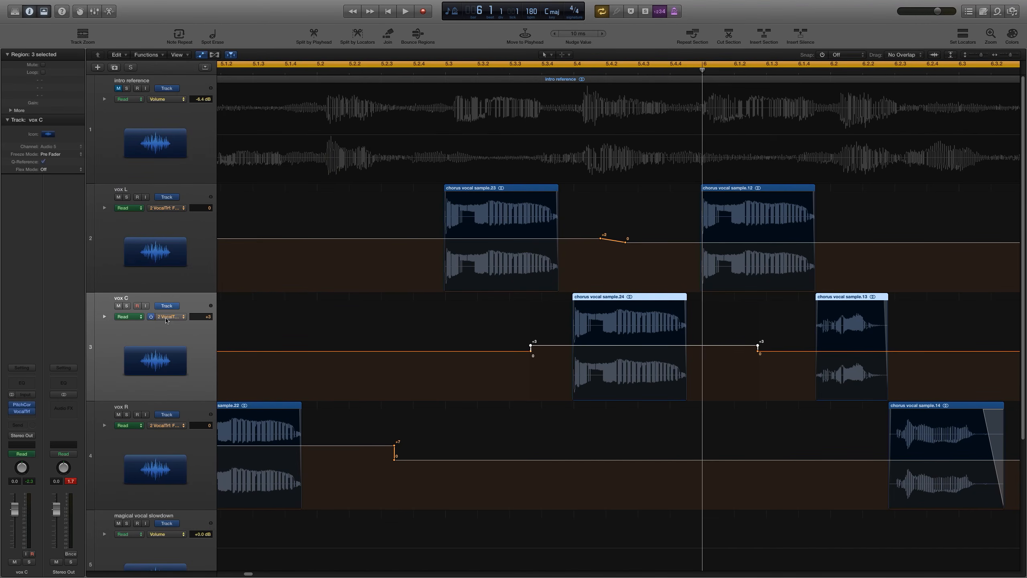
left_click(166, 319)
left_click(169, 304)
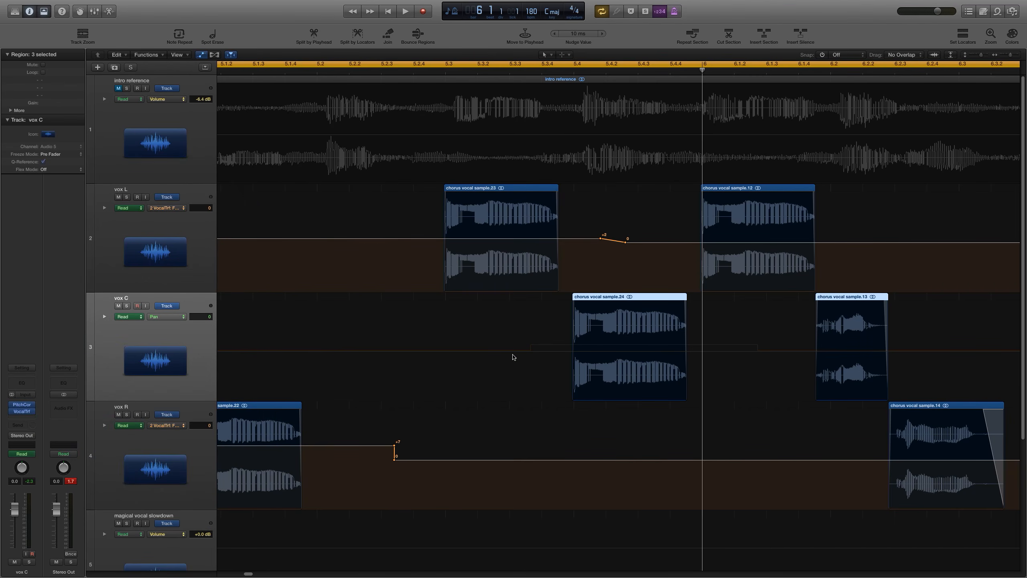
Step: Draw a pan automation dip on vox C to +32 between about beat 5.3 and 6
left_click(499, 354)
left_click(498, 351)
left_click(511, 351)
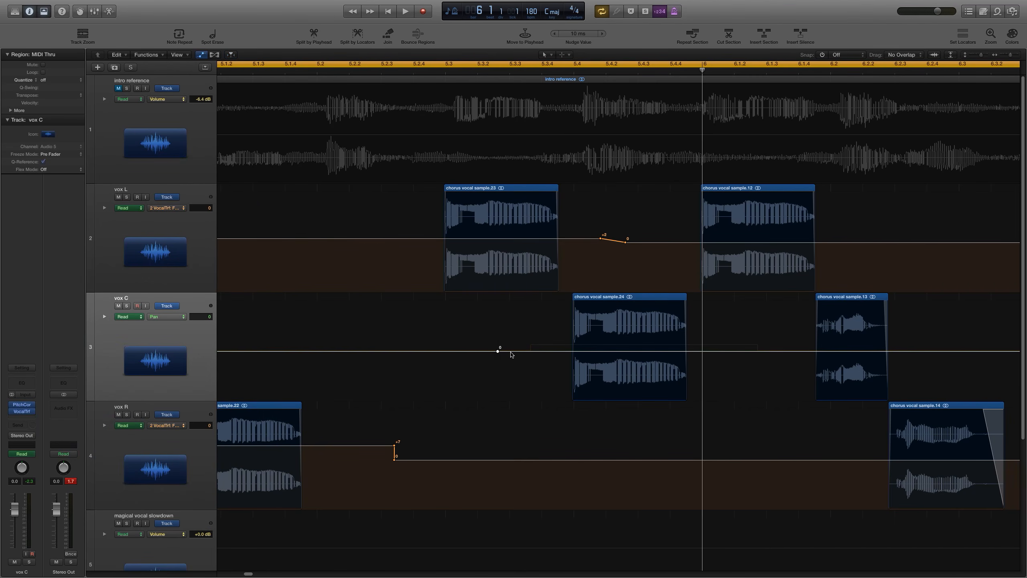
left_click(758, 351)
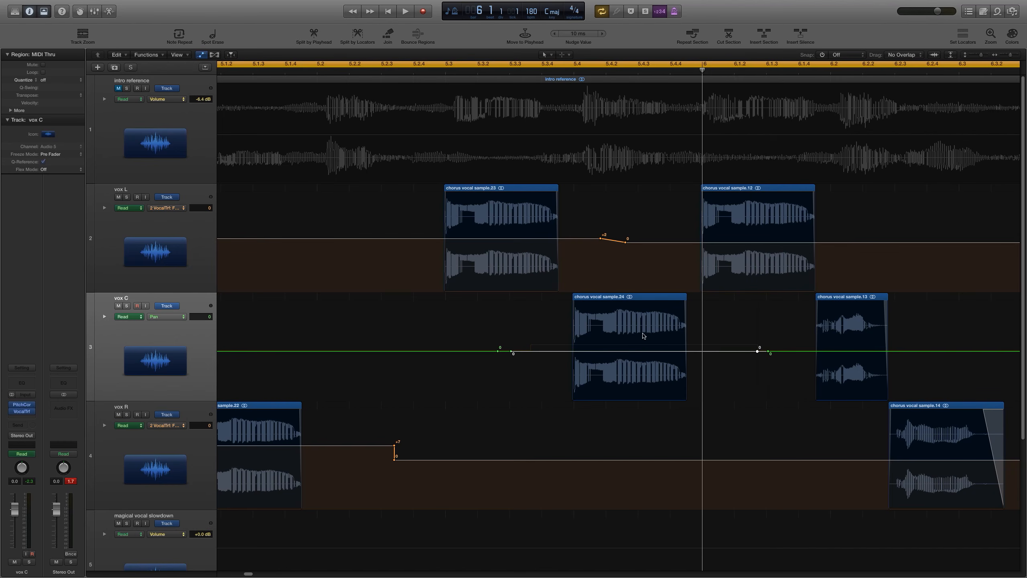
left_click_drag(634, 353, 636, 376)
key("super+Left")
key("super+Left")
key("super+Left")
key("super+Left")
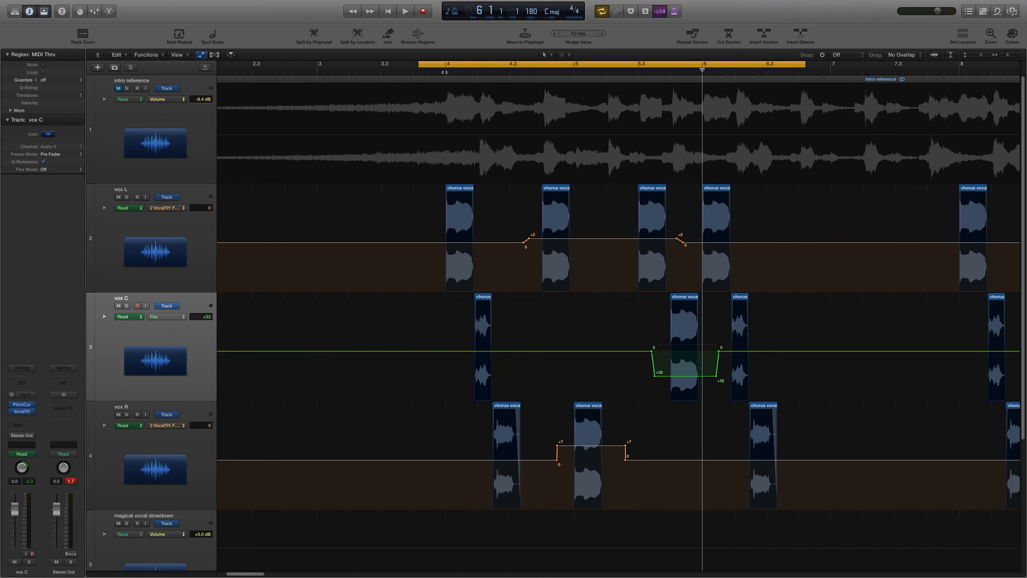
Step: Play back the cycled section to audition the vox C pan move
key("space")
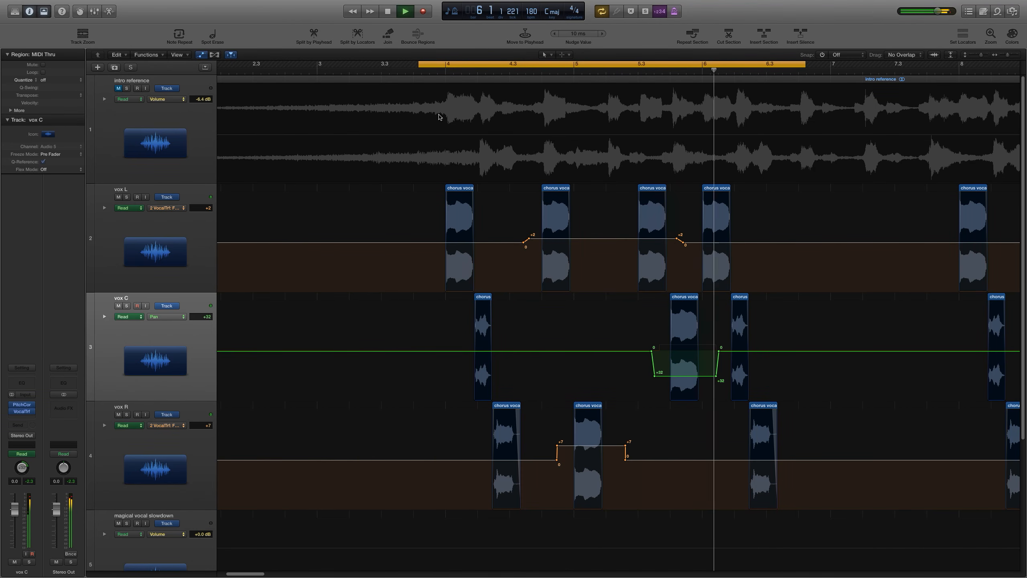
key("super+Left")
key("super+Left")
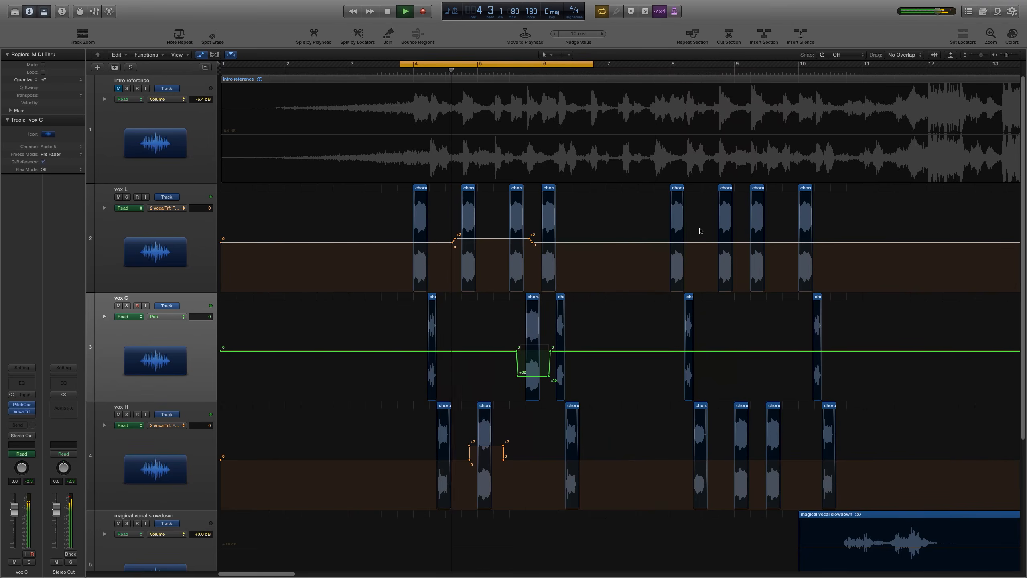
key("super+Right")
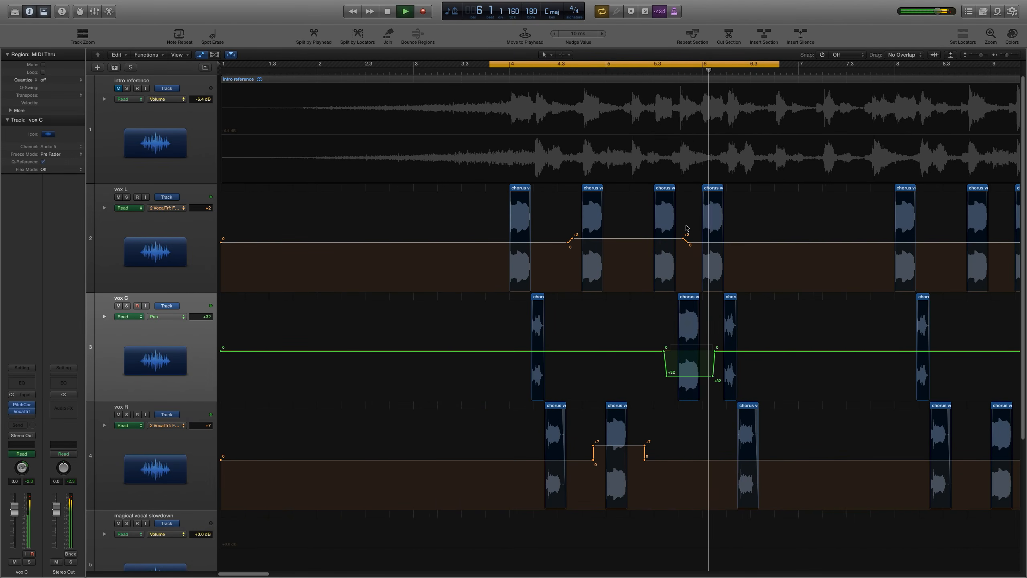
key("space")
Step: Move the cycle to about bars 8 to 10.5, unmute and solo the intro reference, and audition it
scroll(687, 224, "right", 6)
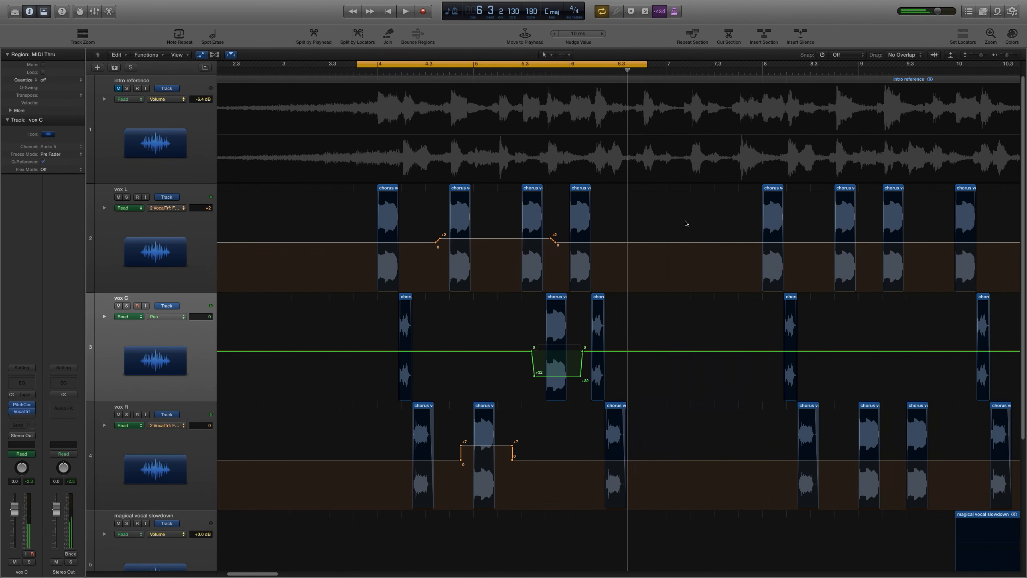
scroll(686, 225, "right", 3)
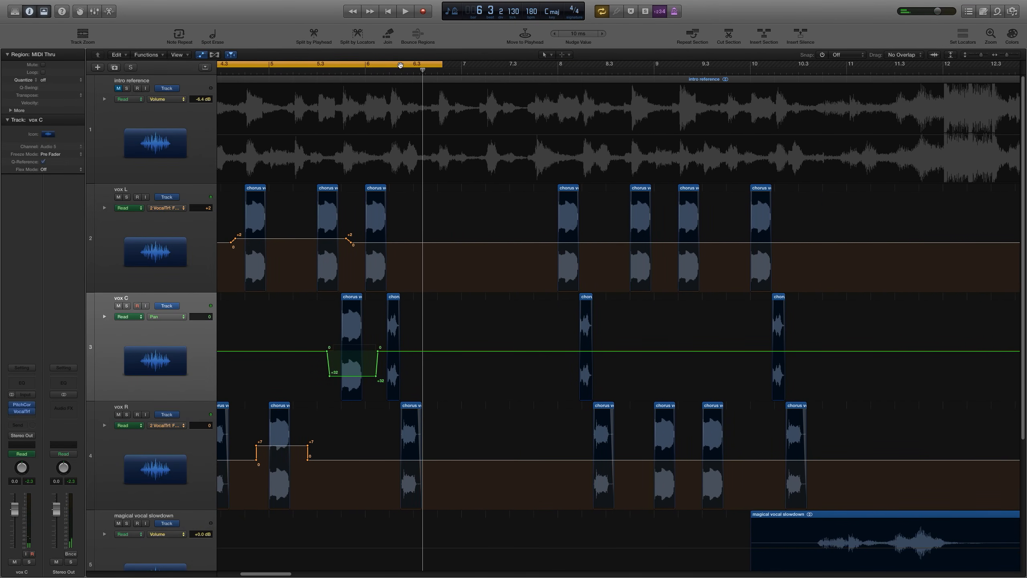
left_click_drag(400, 65, 786, 65)
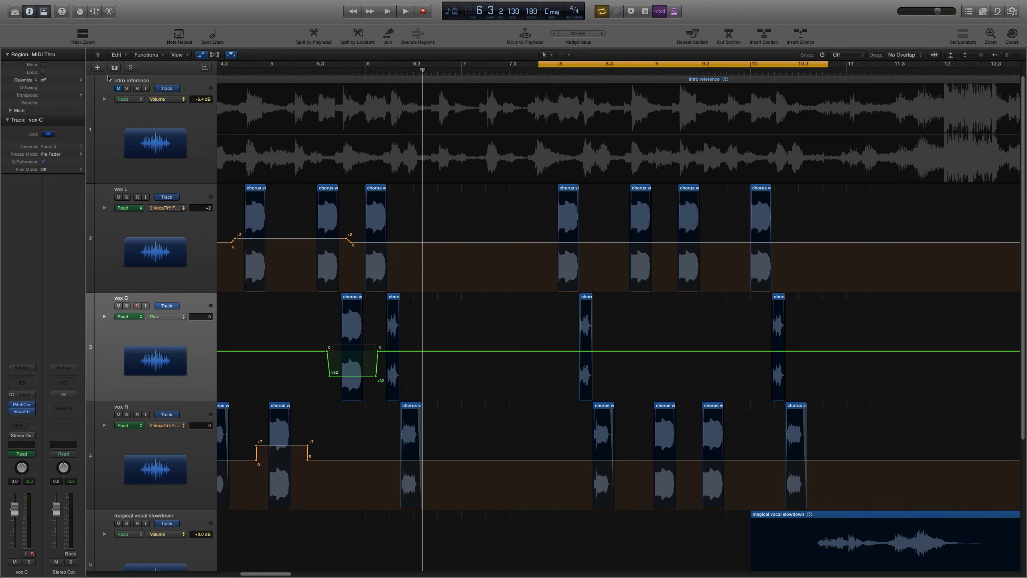
left_click(119, 89)
left_click(126, 89)
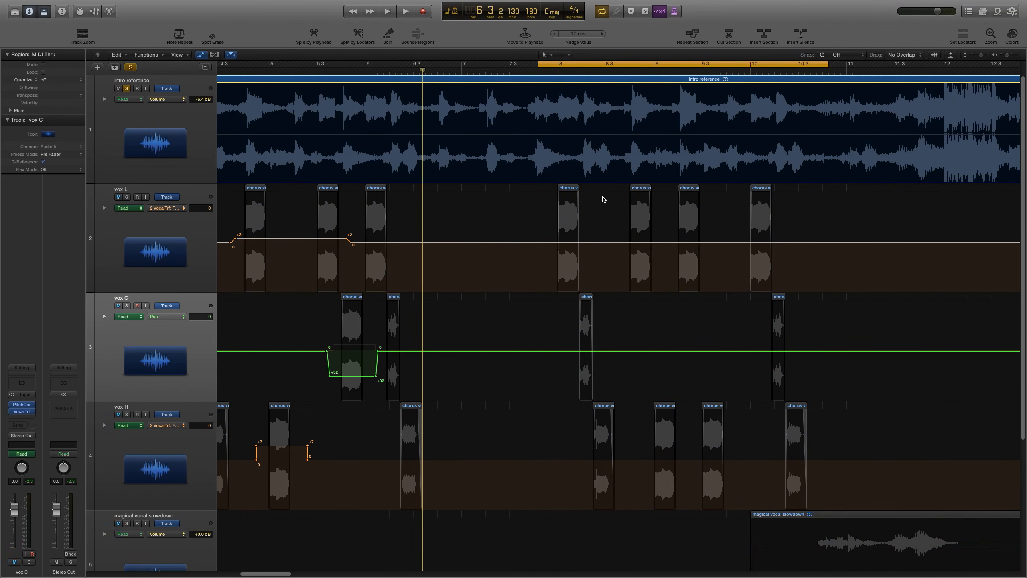
key("space")
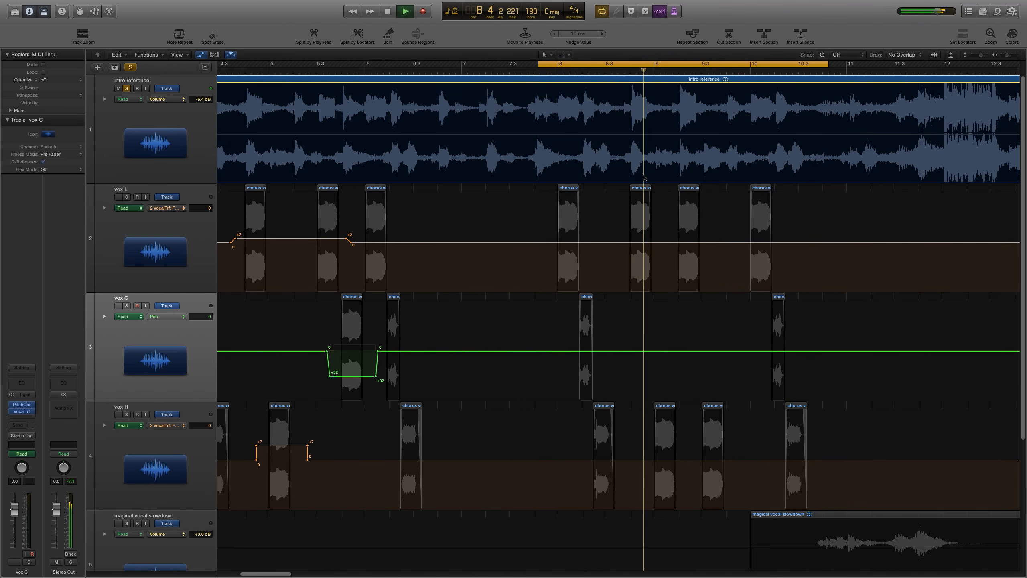
key("space")
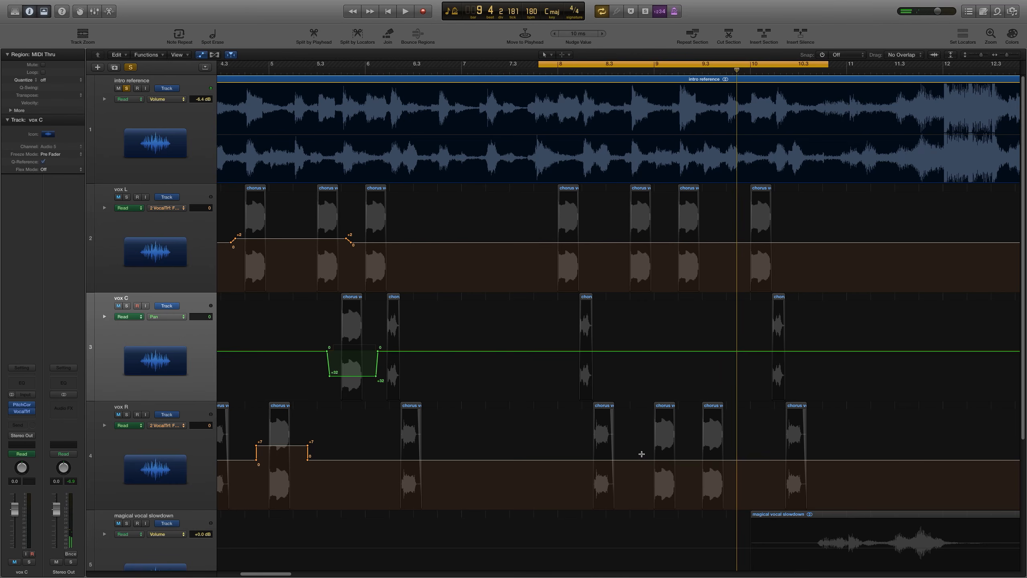
Step: Draw a +7 formant raise on vox R from about bar 8.4 to 9.2 and audition it
left_click_drag(641, 454, 680, 446)
key("super+Left")
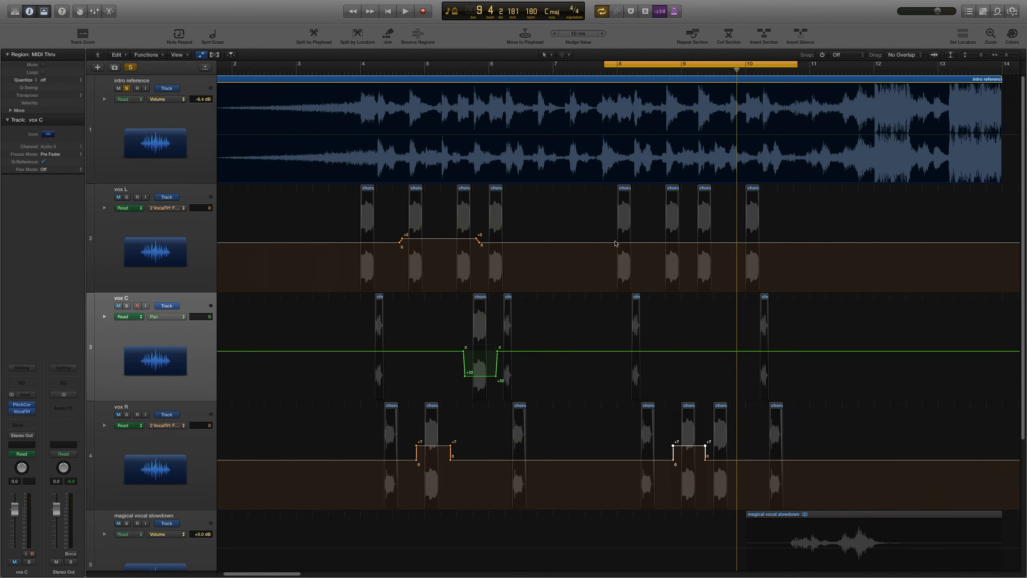
key("space")
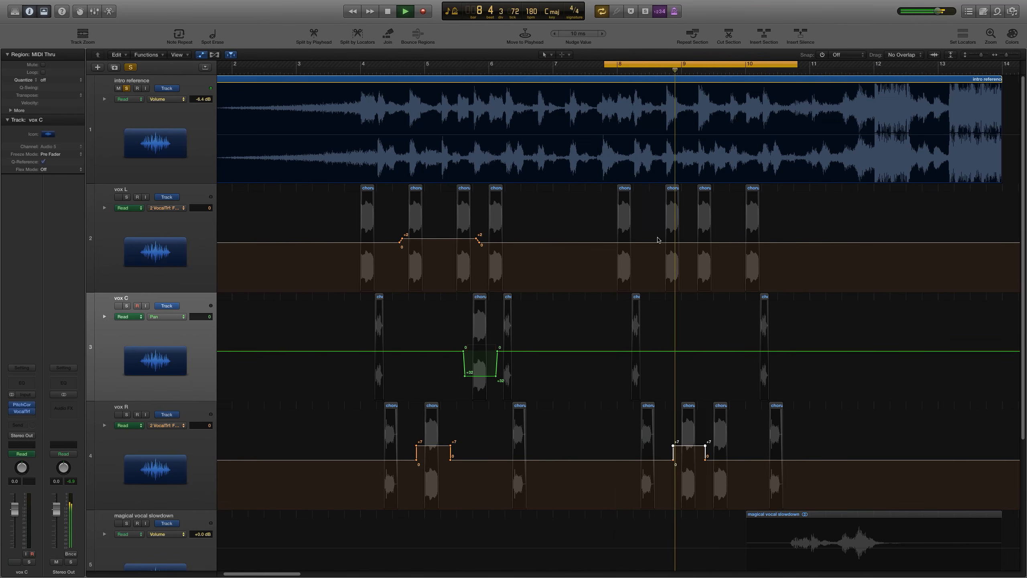
key("space")
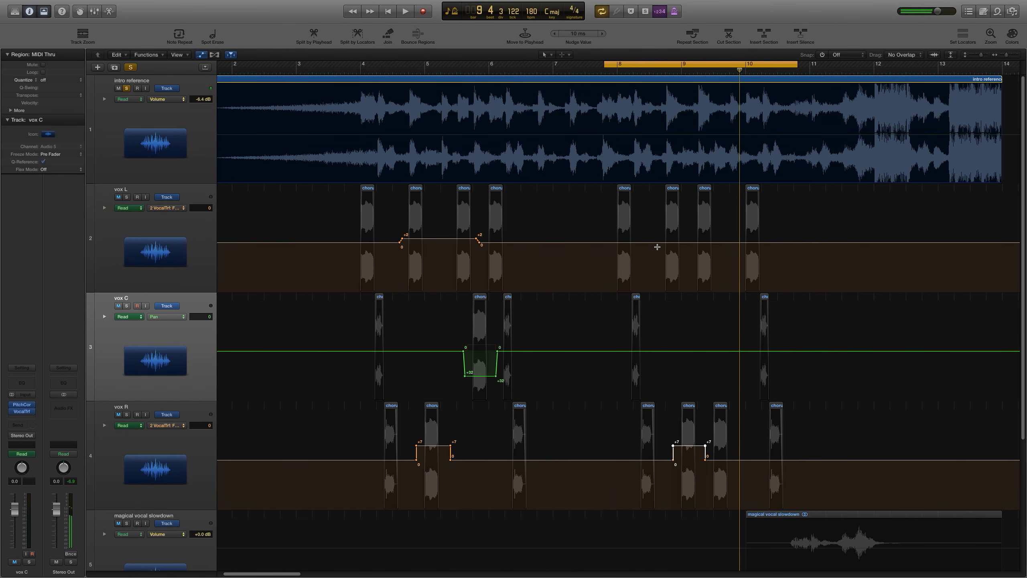
Step: Draw a +2 formant raise on vox L just before bar 9 and audition it
mouse_move(658, 247)
left_mouse_down()
mouse_move(687, 249)
mouse_move(673, 241)
left_mouse_up()
key("space")
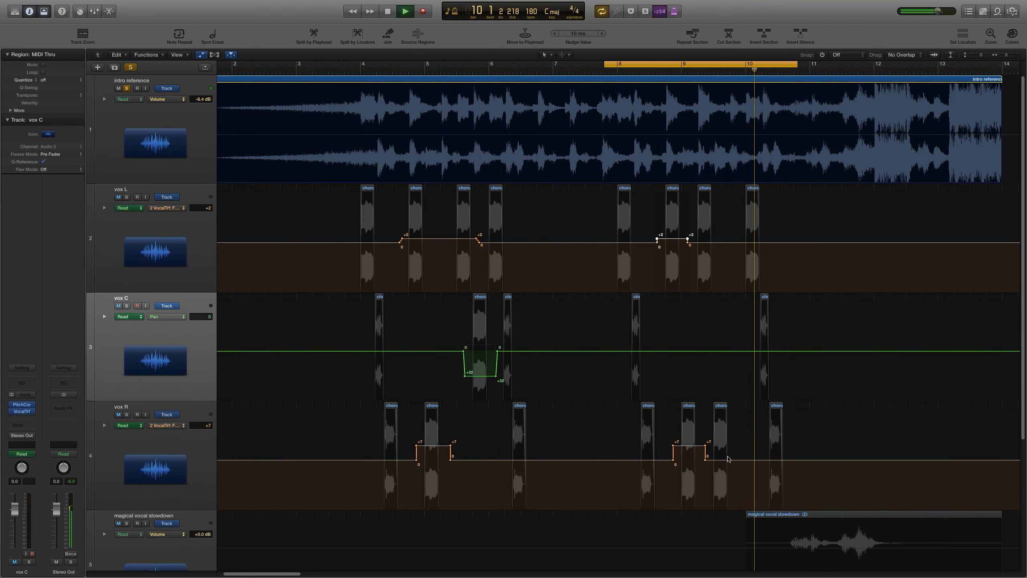
key("space")
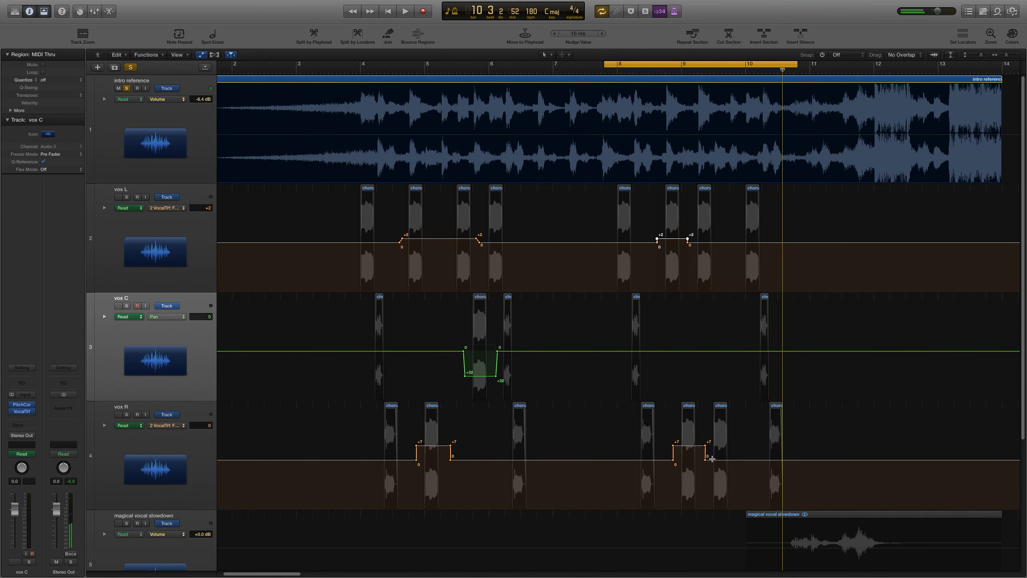
Step: Add a +2 formant step on vox R after its +7 raise, ramping back to 0 near bar 9.4
left_click(746, 461)
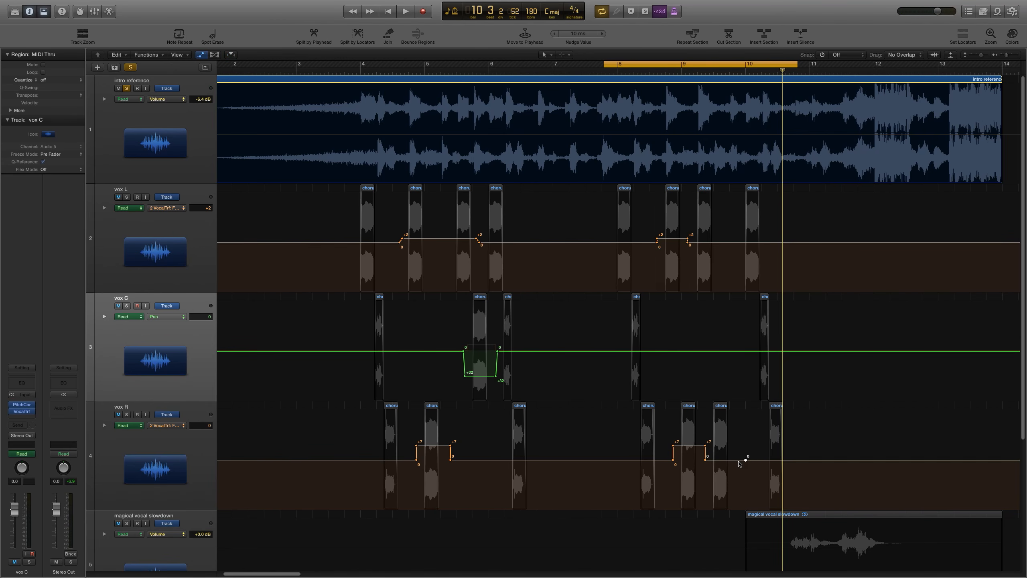
left_click_drag(733, 461, 733, 456)
scroll(733, 453, "down", 1)
key("space")
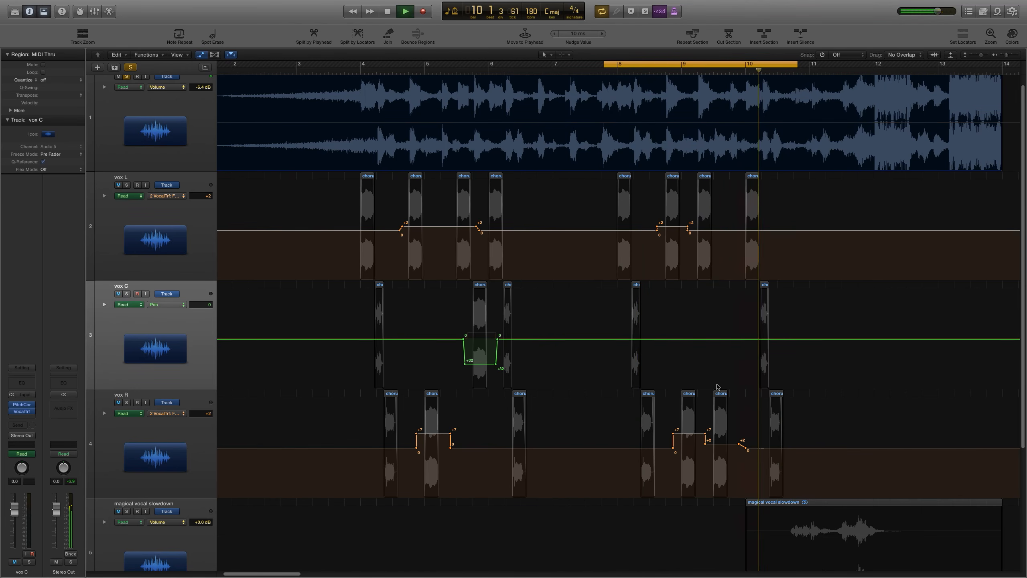
key("space")
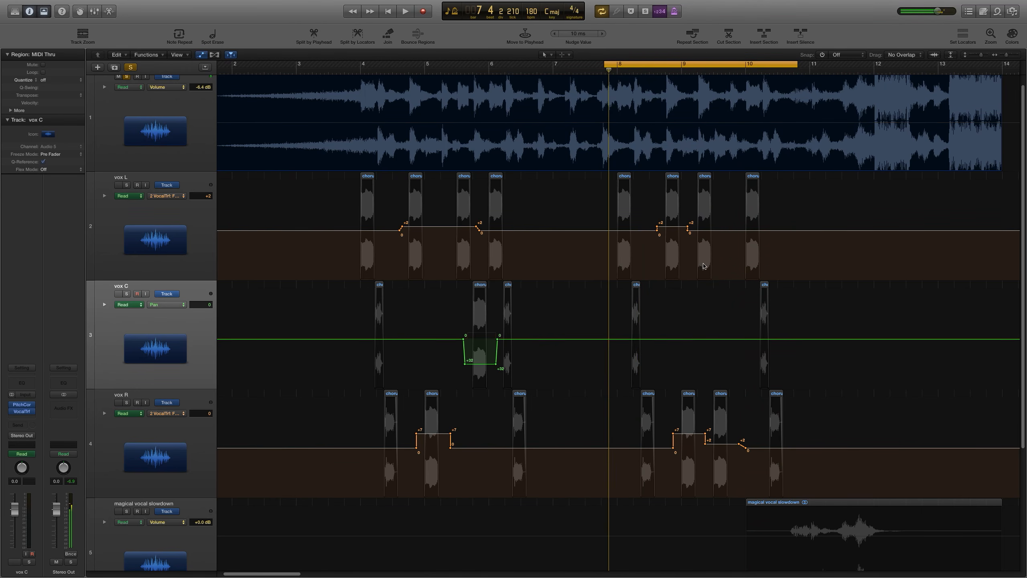
Step: Zoom in and set the cycle to about bars 9.1 to 9.3, auditioning the vocal parts there
left_click(705, 74)
key("super+Right")
key("super+Right")
key("super+Right")
key("super+Right")
key("super+Right")
key("super+Right")
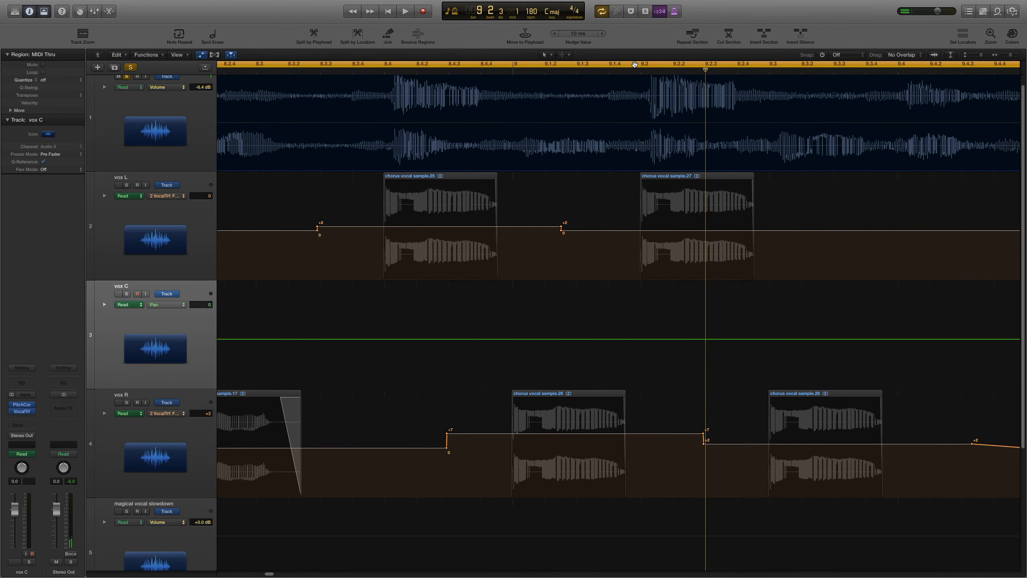
left_click(633, 65)
left_click(633, 65)
left_click(633, 64)
left_click_drag(615, 65, 845, 66)
key("space")
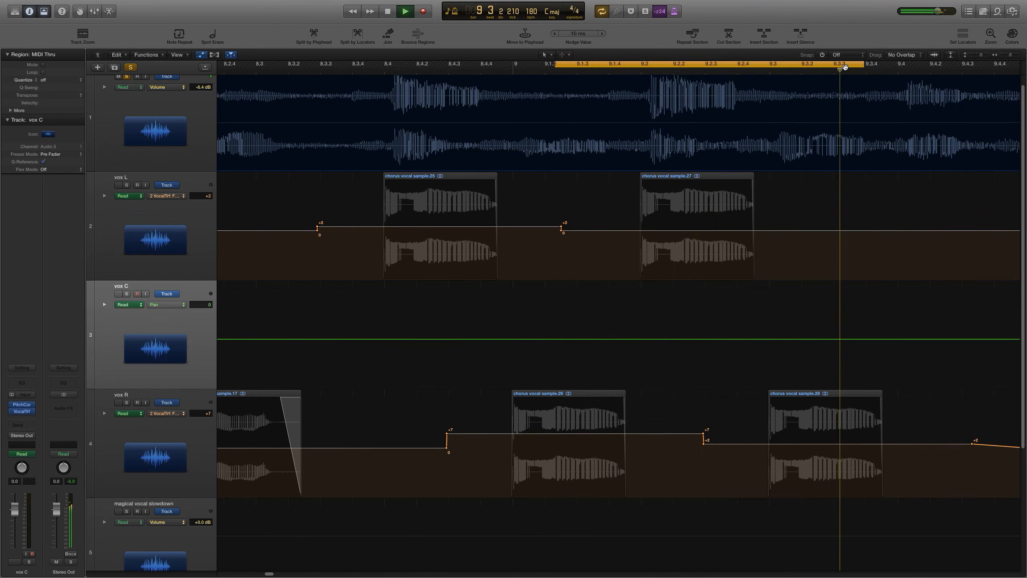
key("space")
key("super+Left")
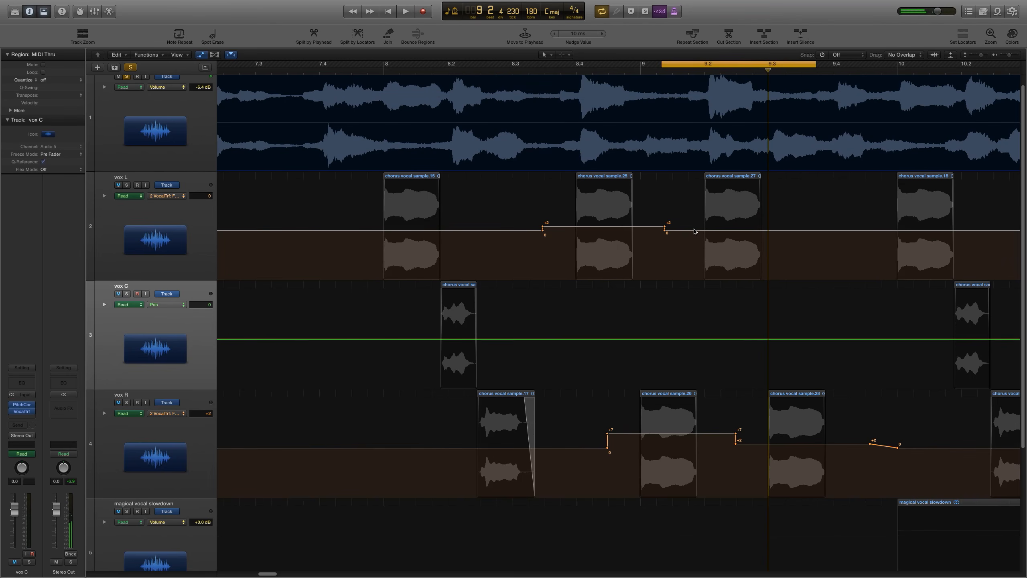
key("space")
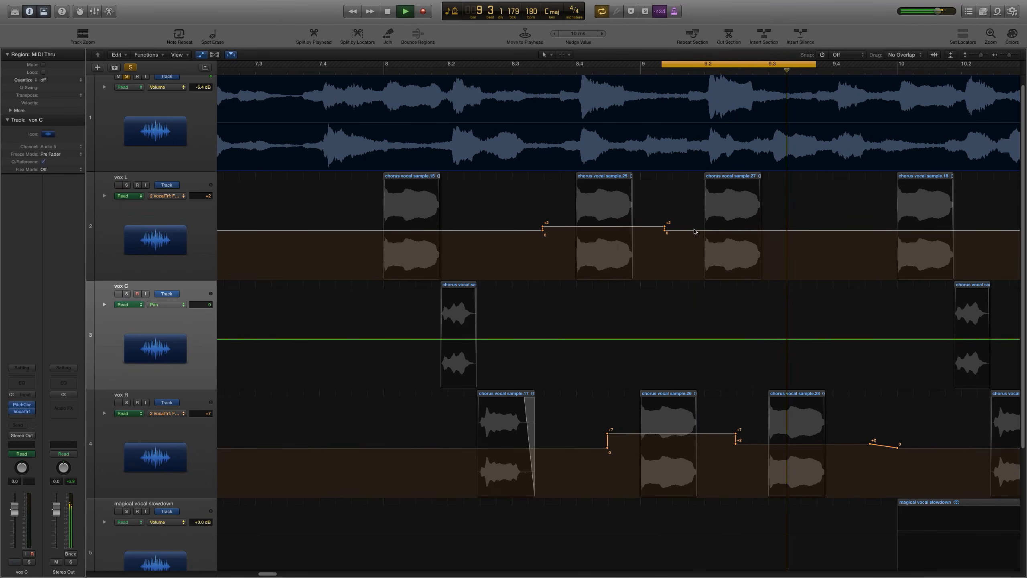
key("space")
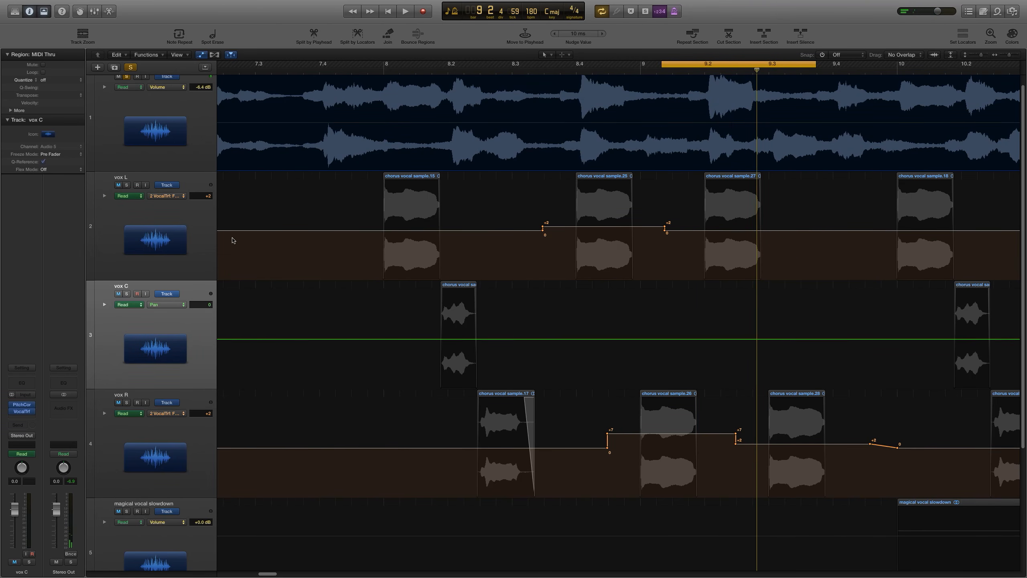
Step: Select vox L, open its Vocal Transformer plug-in and show its Pitch automation
left_click(195, 237)
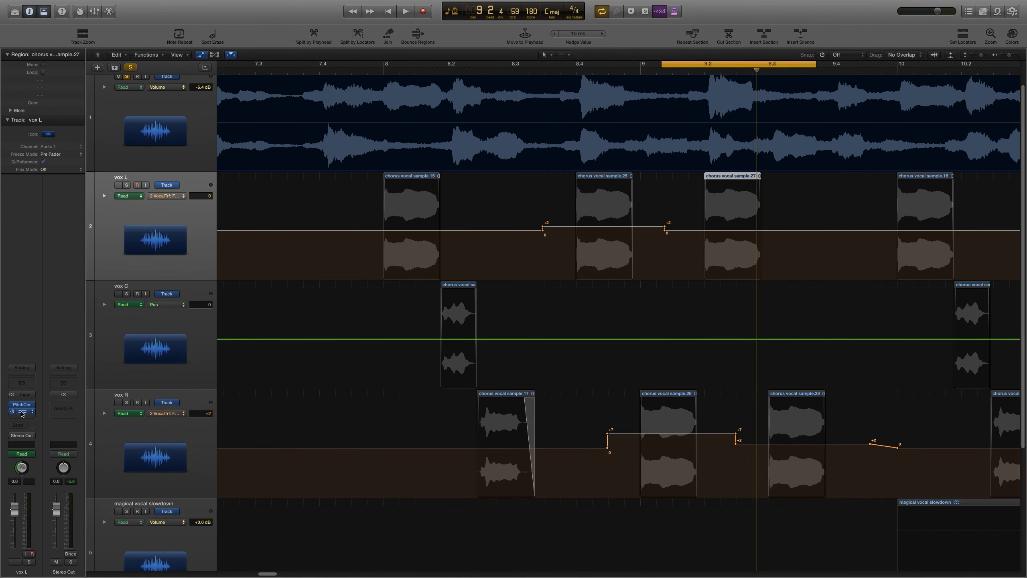
left_click(22, 412)
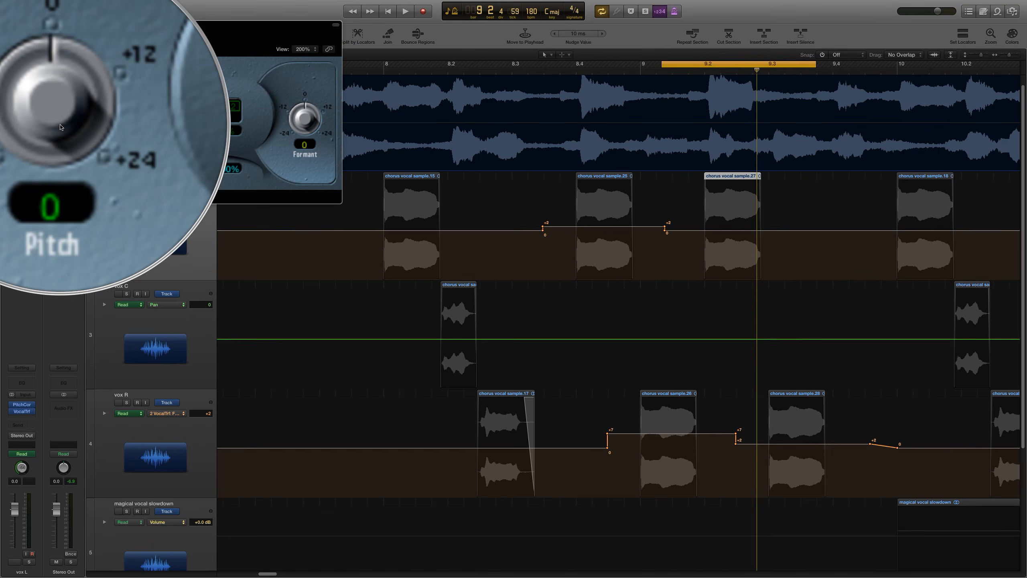
left_click_drag(185, 28, 209, 308)
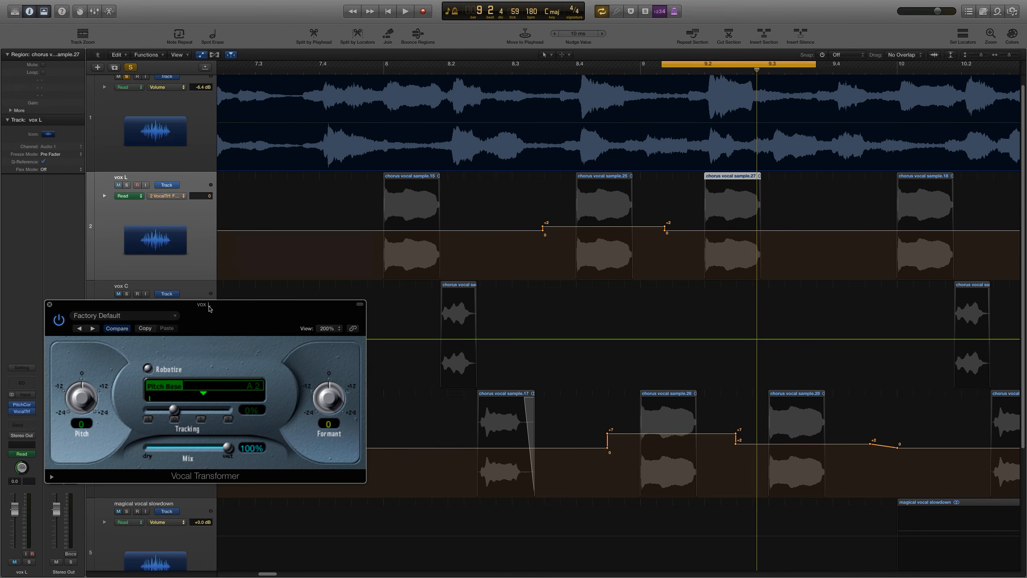
left_click(167, 196)
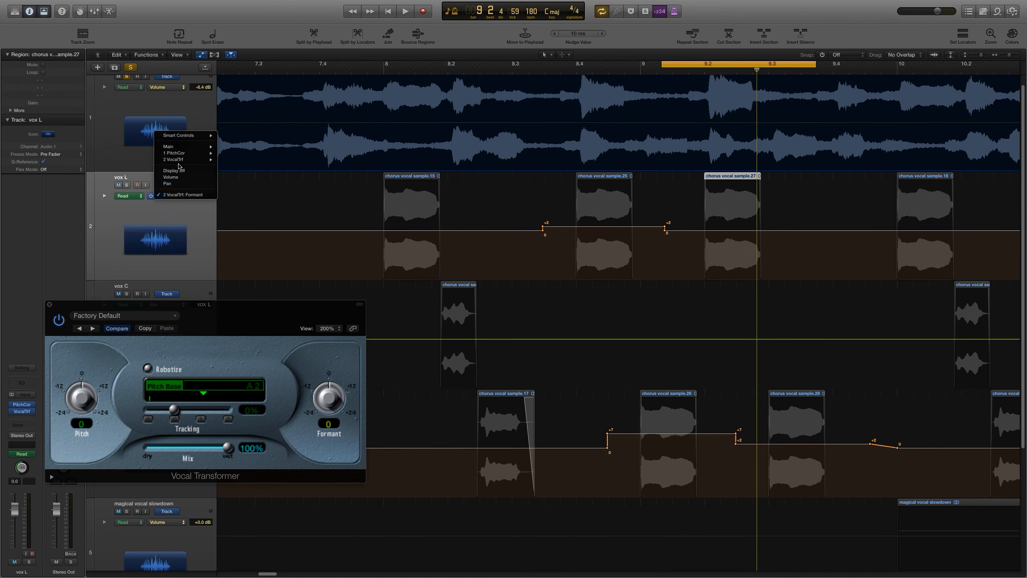
mouse_move(180, 161)
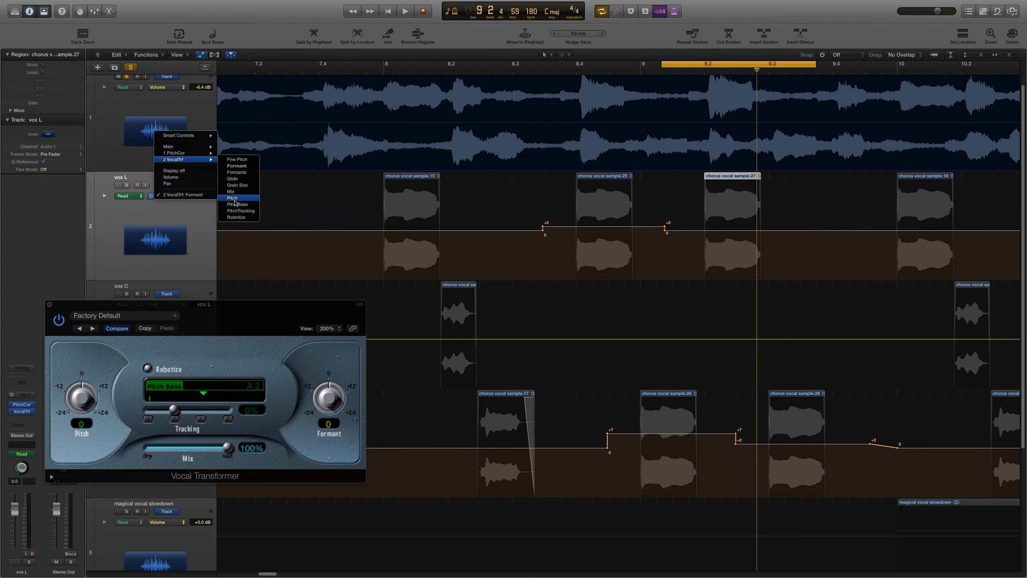
left_click(235, 200)
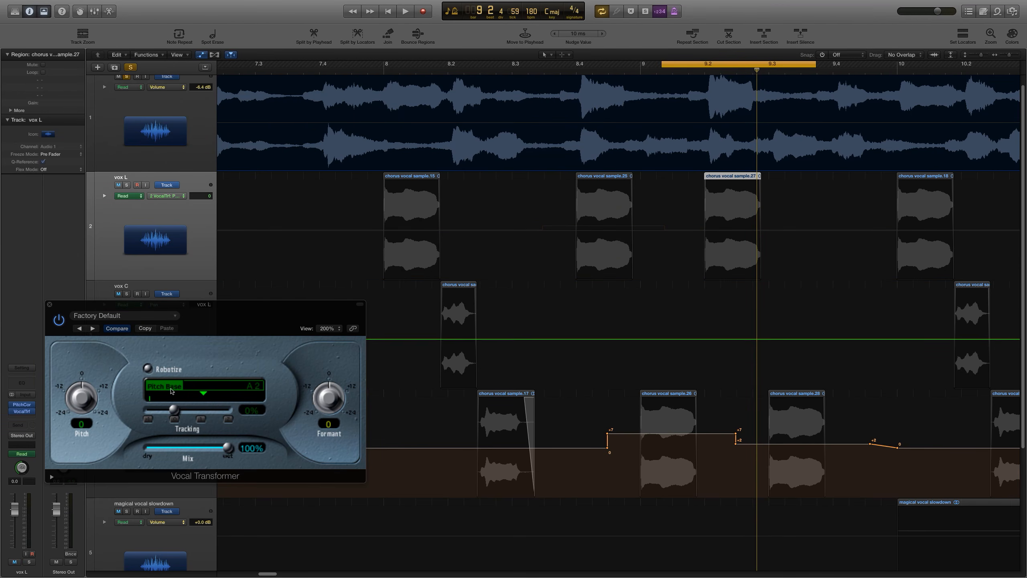
Step: Draw a +12 pitch step on vox L around bar 9.2 to 9.3 and audition it
left_click(672, 234)
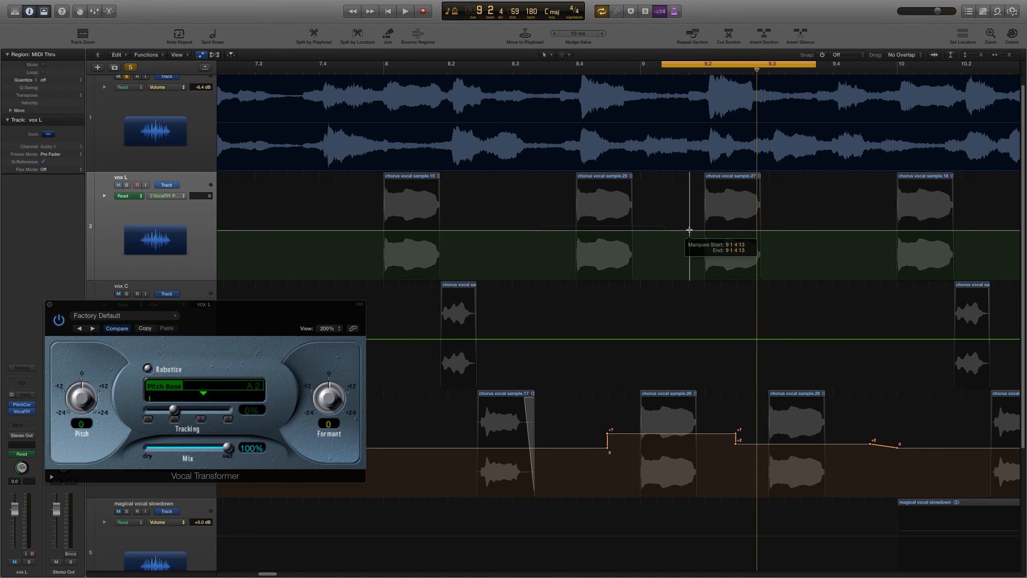
left_click_drag(683, 229, 772, 207)
left_click(773, 231)
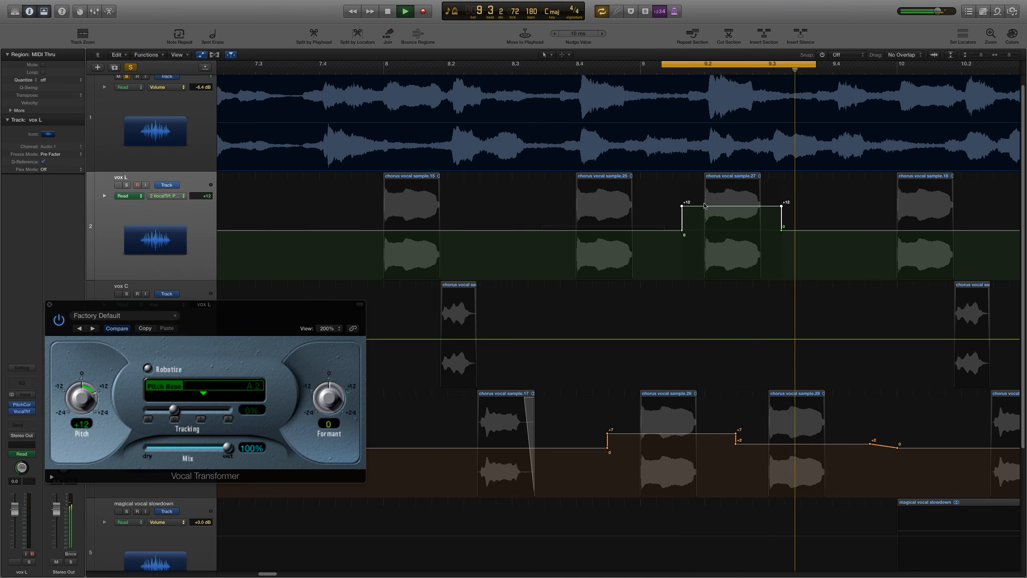
key("space")
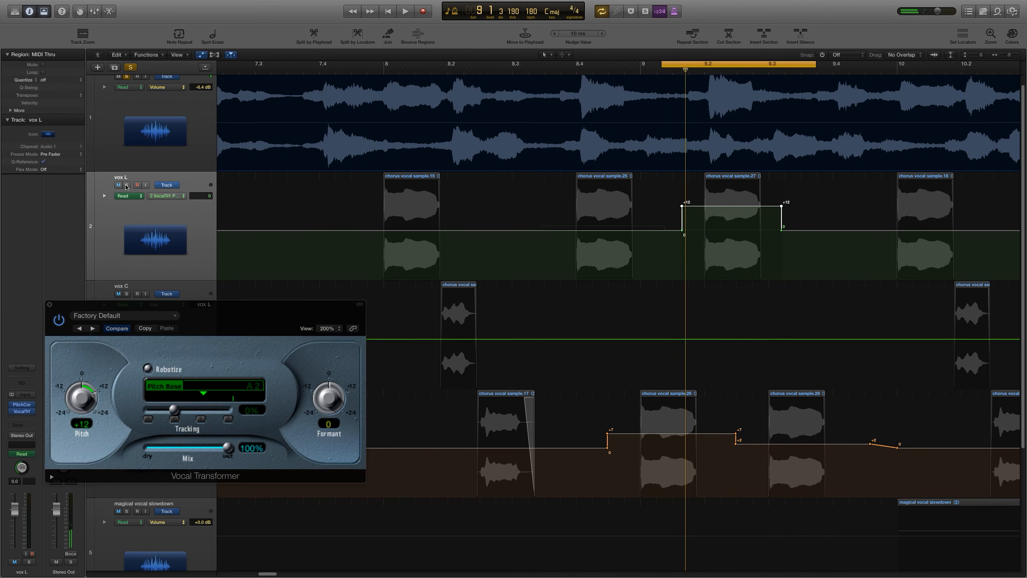
Step: Solo vox L, switch its automation to Vocal Transformer Formant and draw a +8 formant step over the same span, auditioning it
left_click(126, 186)
left_click(126, 77)
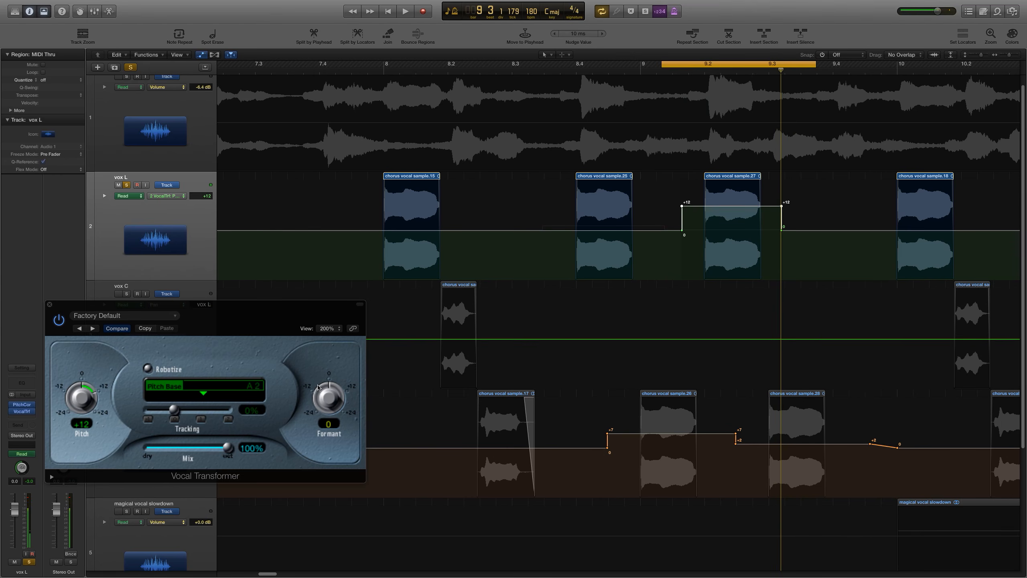
left_click(167, 197)
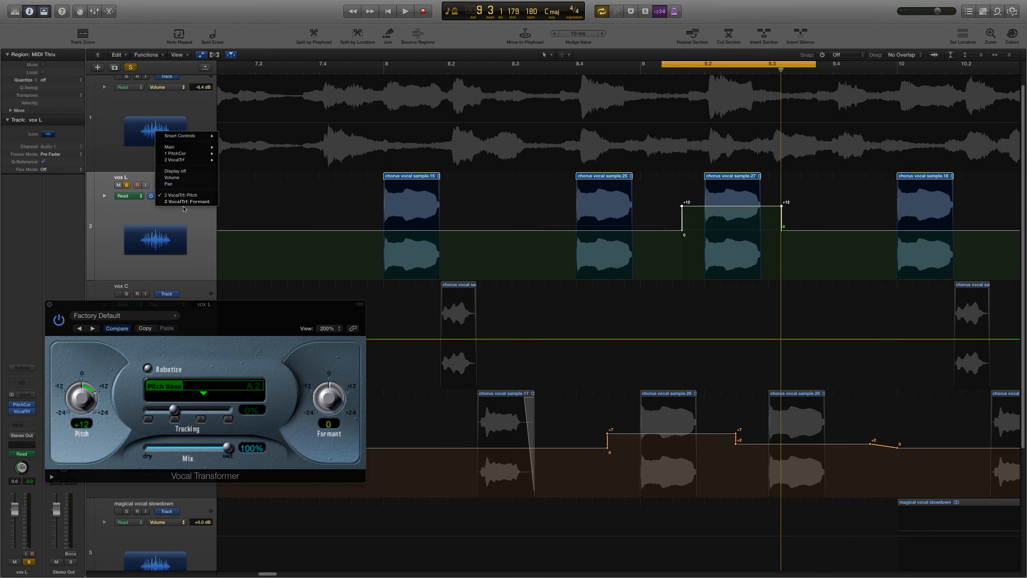
left_click(183, 202)
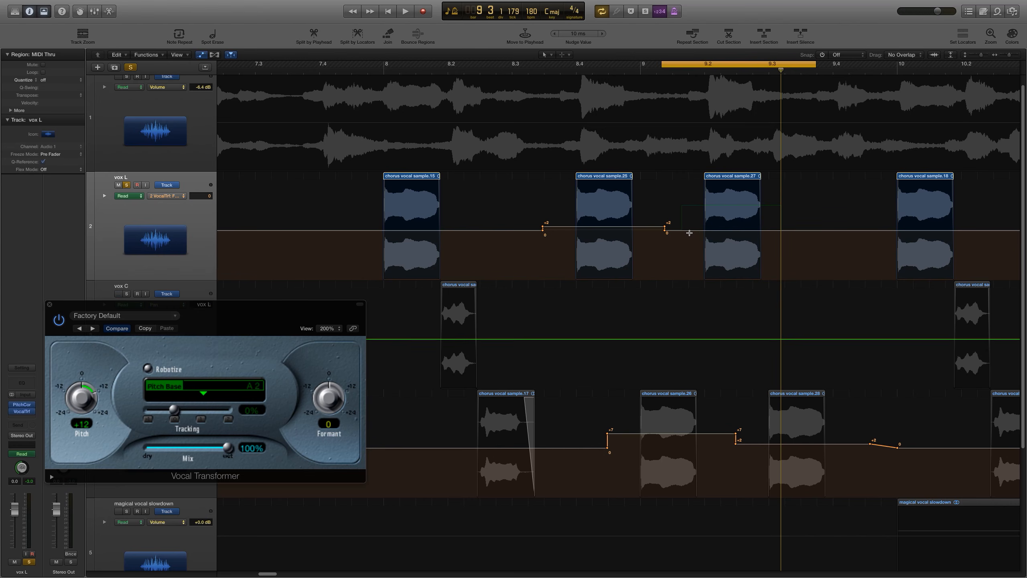
left_click_drag(689, 232, 783, 210)
key("space")
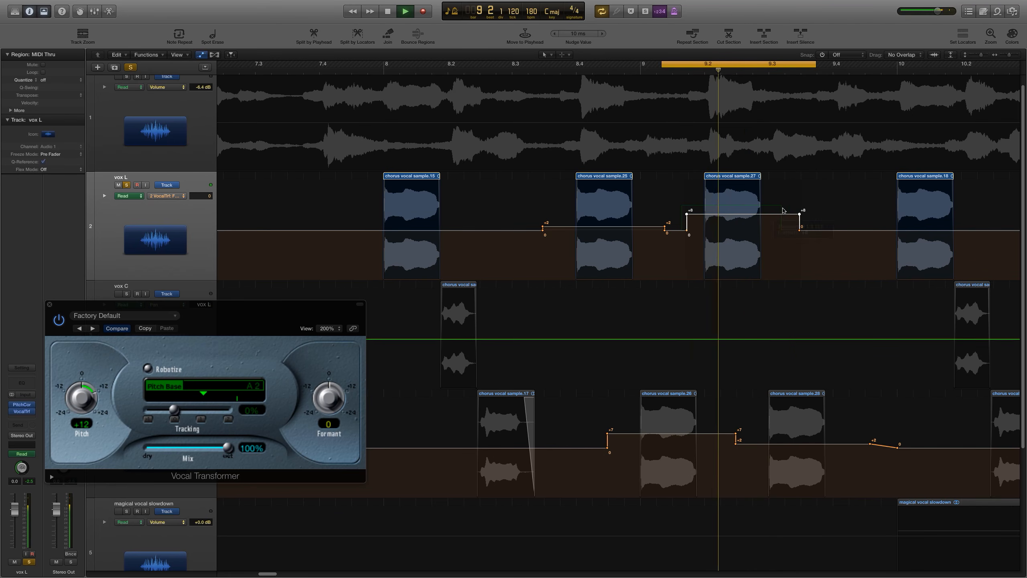
Step: Stop playback, zoom out and set the cycle to about bars 4 to 11
key("space")
key("c")
key("super+Left")
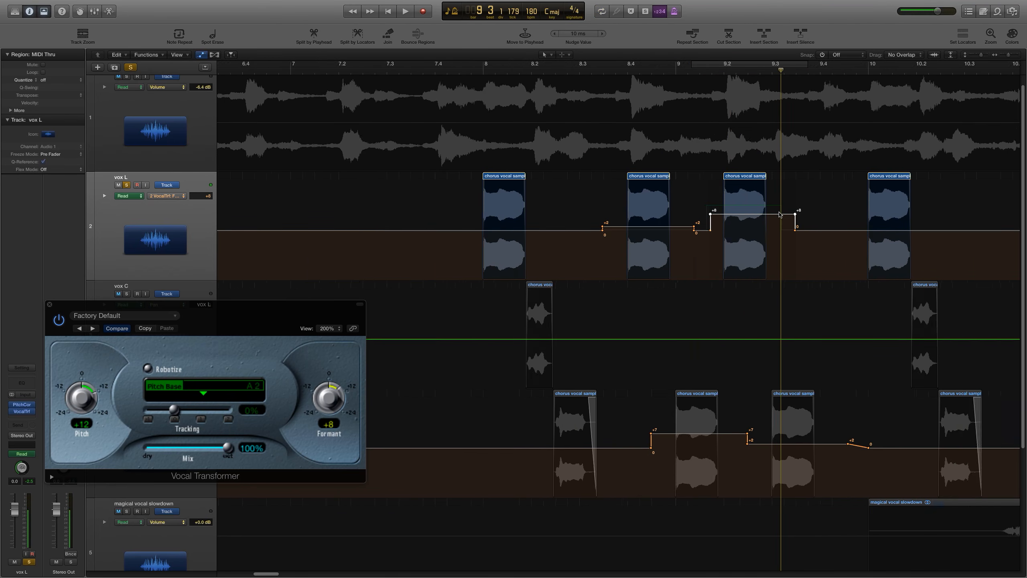
key("super+Left")
key("super+Left")
key("super+Left")
key("super+Left")
key("super+Left")
key("super+Left")
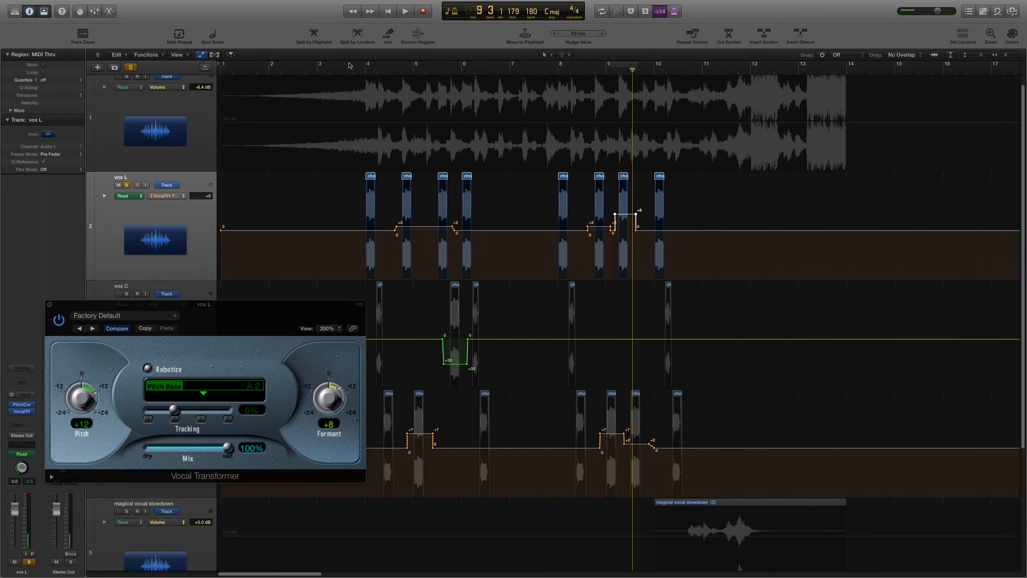
left_click_drag(350, 65, 703, 65)
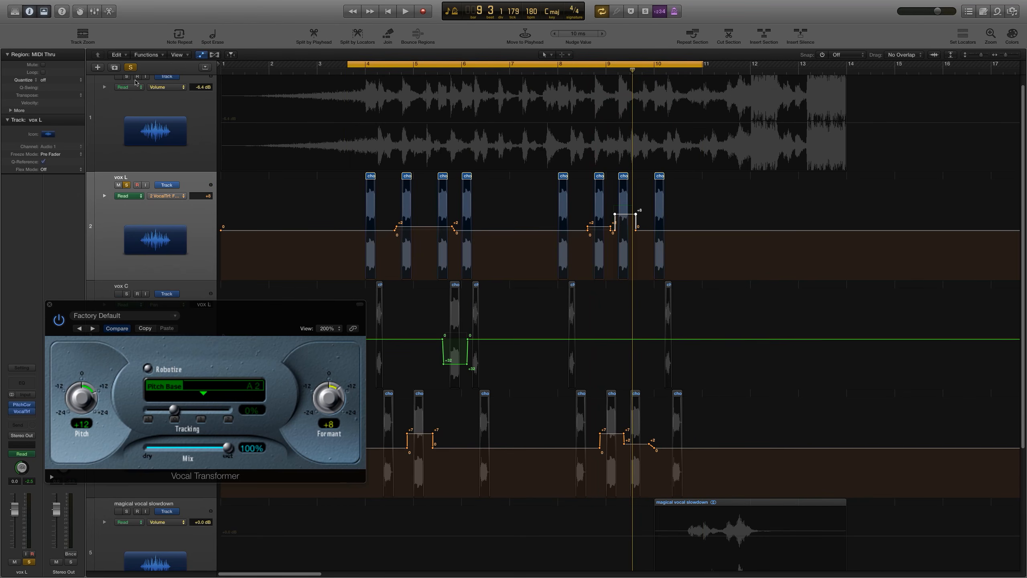
Step: Unsolo vox L, hide automation and close the Vocal Transformer window while auditioning the intro
left_click(125, 185)
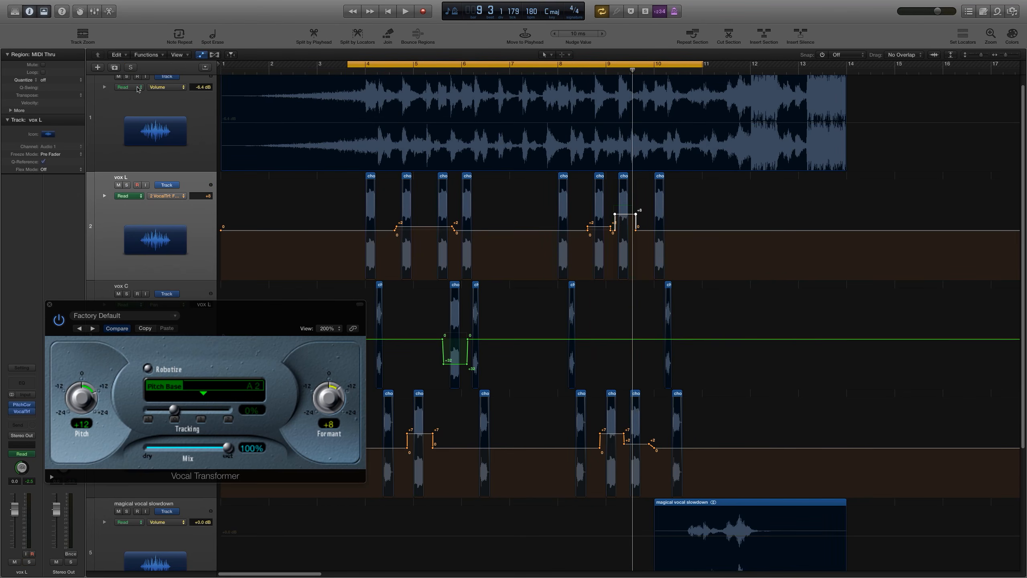
left_click(117, 79)
key("a")
key("space")
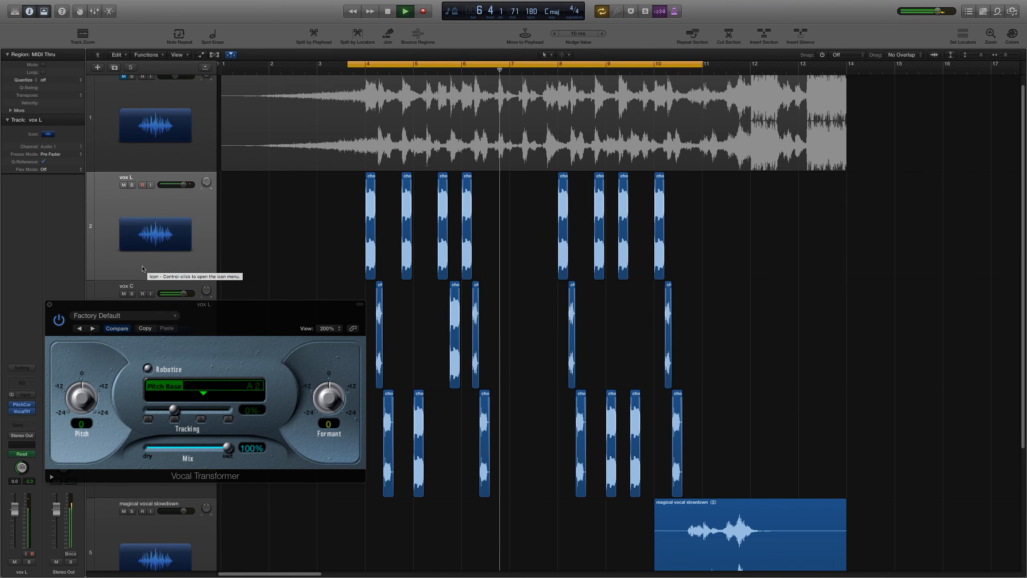
left_click(50, 304)
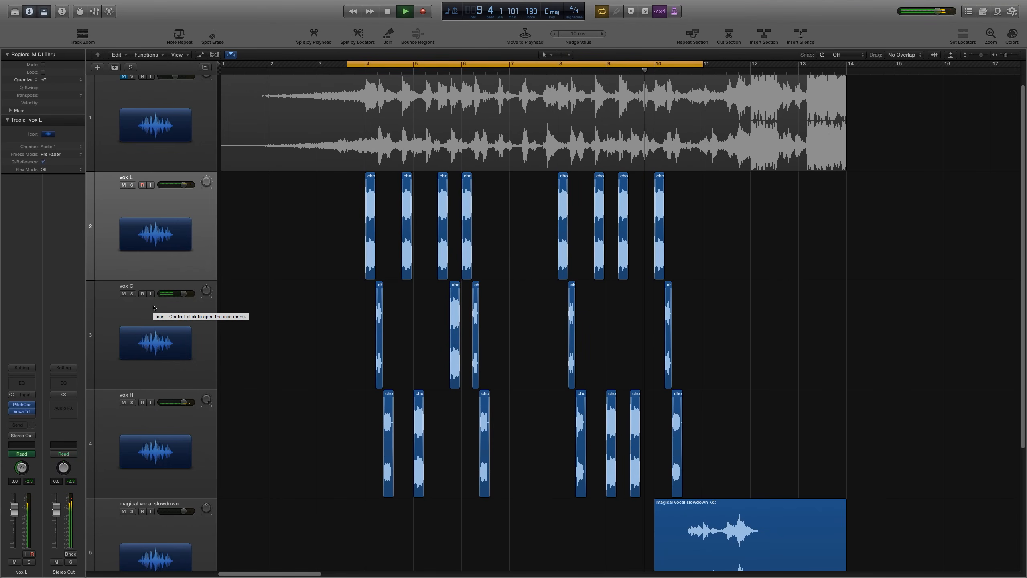
key("space")
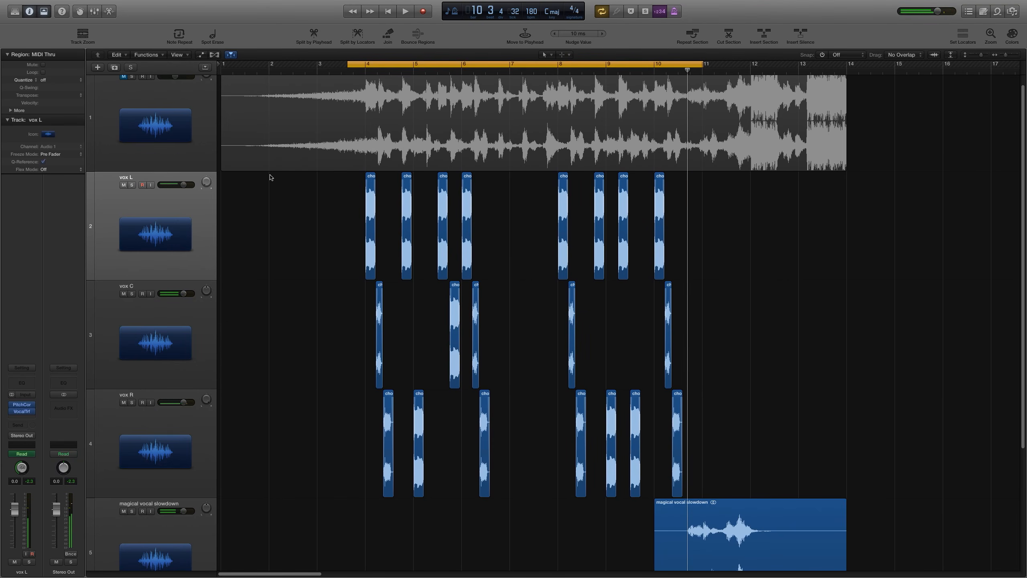
Step: Move the playhead to bar 4 and zoom in to inspect the start of the first vox regions
key("c")
left_click(365, 71)
key("super+Right")
key("super+Right")
key("super+Right")
key("super+Right")
key("super+Right")
key("super+Right")
key("super+Right")
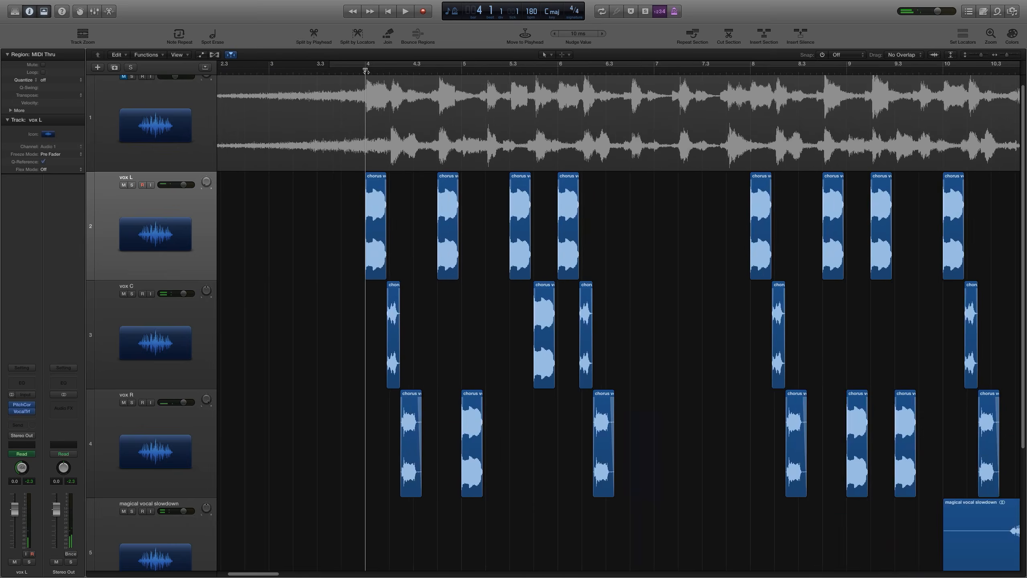
key("super+Right")
key("super+Right")
key("super+Right")
key("super+Right")
key("super+Right")
key("super+Right")
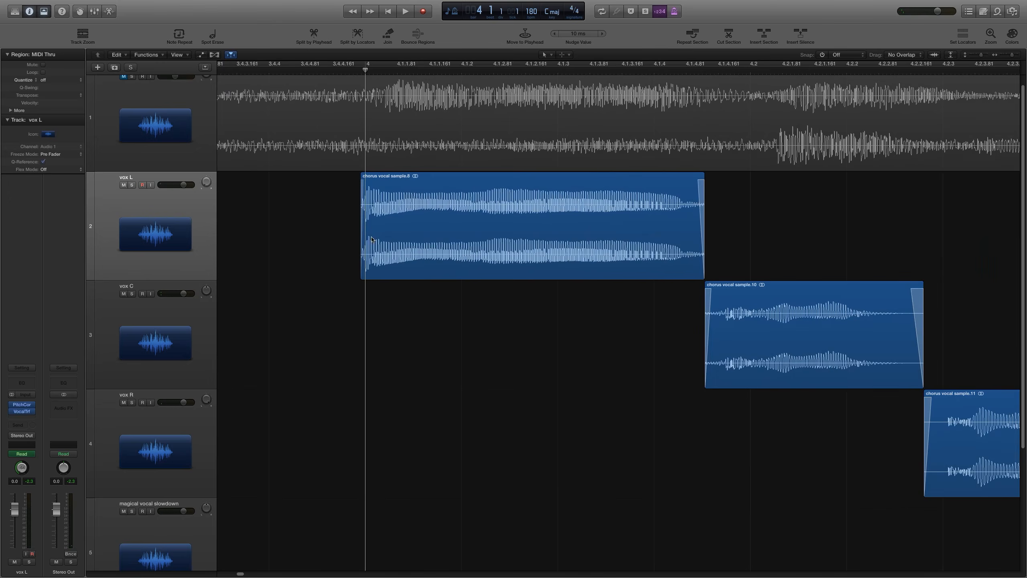
key("super+Left")
key("super+Left")
key("super+Left")
key("super+Left")
key("super+Left")
key("super+Left")
key("super+Left")
key("super+Left")
key("super+Left")
key("super+Left")
key("super+Left")
key("super+Left")
key("super+Left")
key("super+Left")
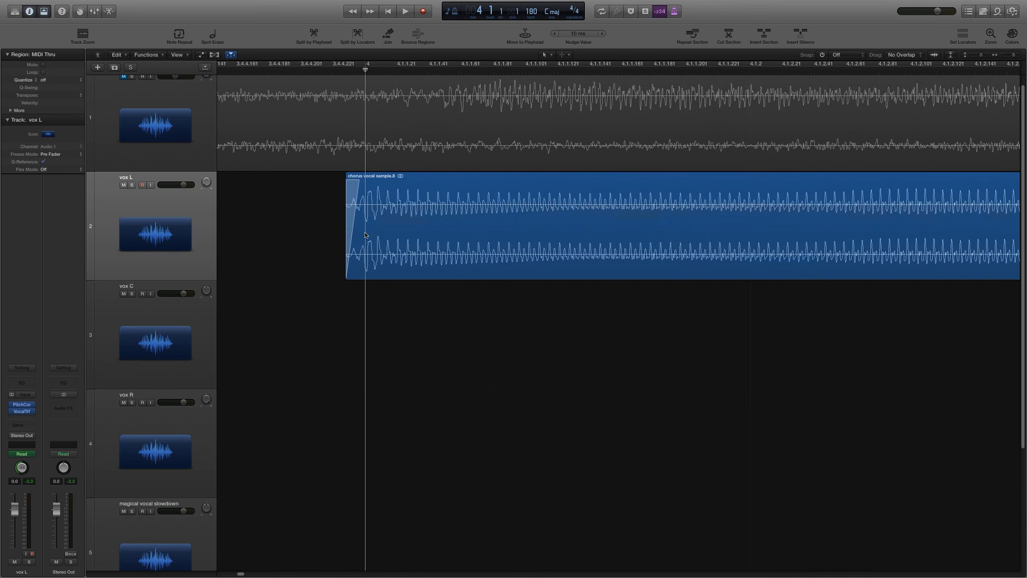
scroll(361, 238, "down", 1)
key("super+Left")
key("super+Left")
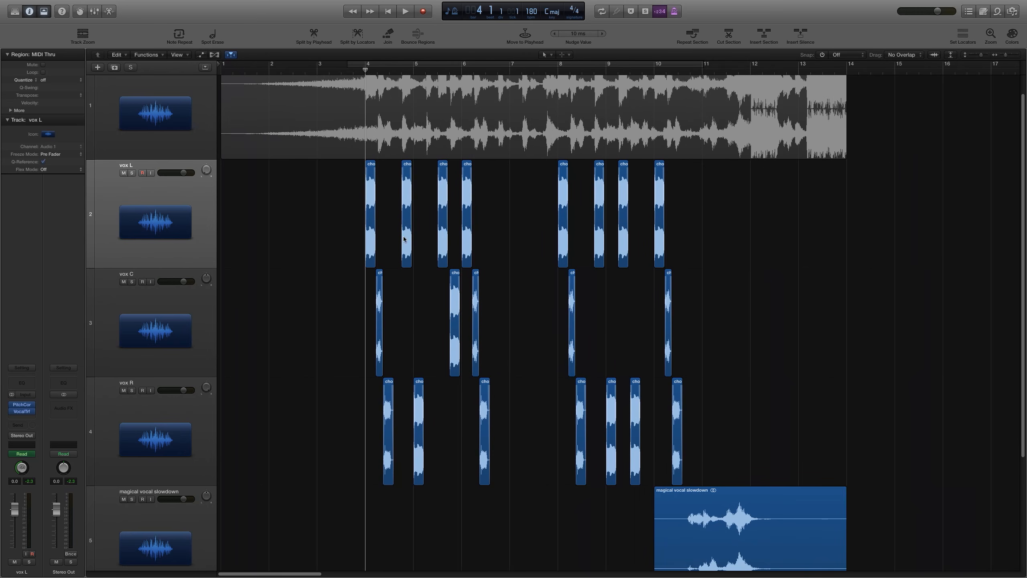
Step: Select all the vox regions and set their fade-in to 60
left_click_drag(772, 211, 318, 423)
left_click_drag(734, 214, 298, 419)
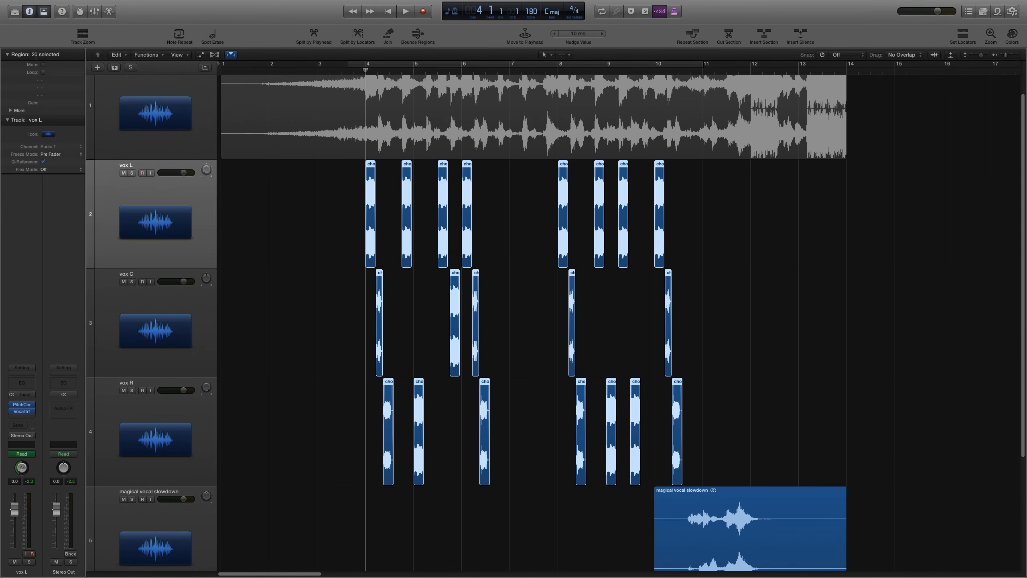
left_click(11, 111)
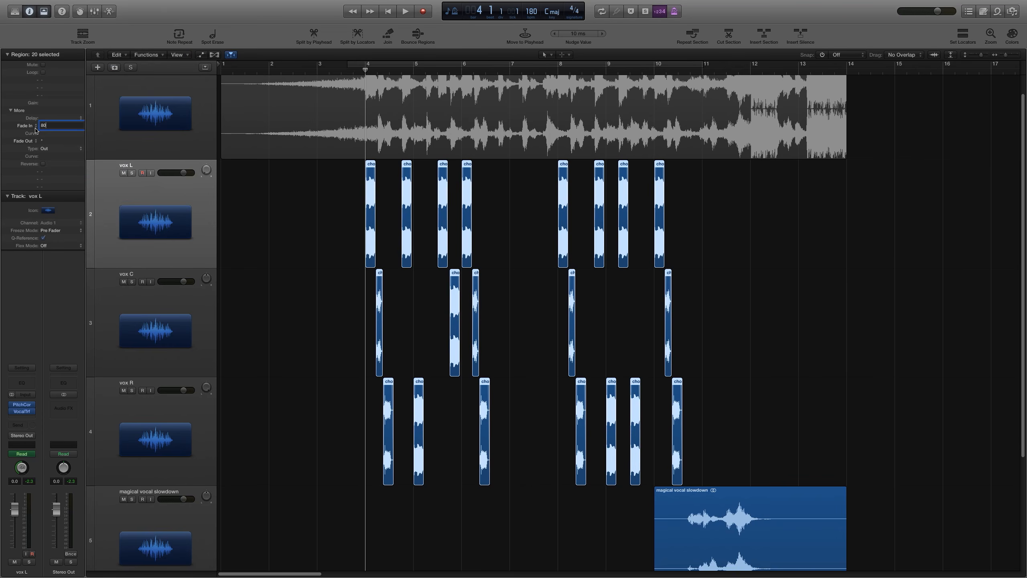
key("Return")
Step: Zoom in to check the fade-ins on the first vox regions, then zoom back out
key("super+Right")
key("super+Right")
key("super+Right")
key("super+Right")
key("super+Right")
key("super+Right")
key("super+Right")
key("super+Right")
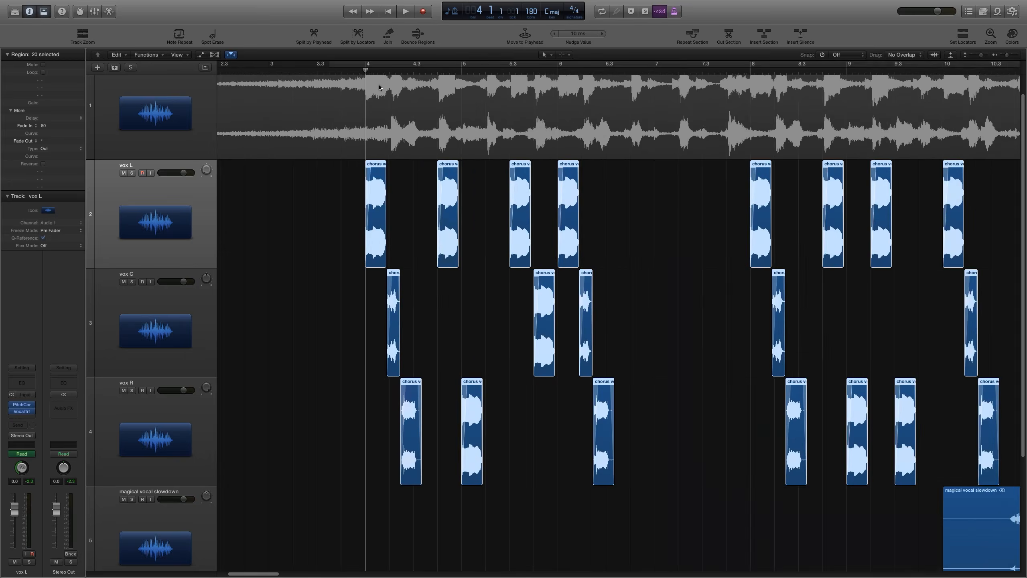
key("super+Right")
key("super+Right")
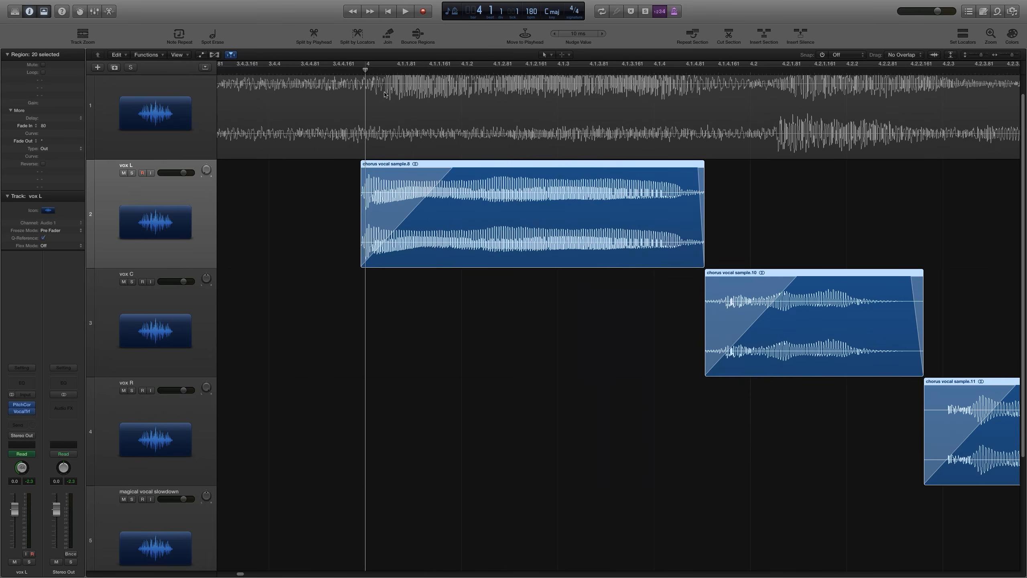
key("super+Left")
key("super+Left")
key("super+Left")
Step: Change the selected regions' fade-in to 40 and audition it
key("super+z")
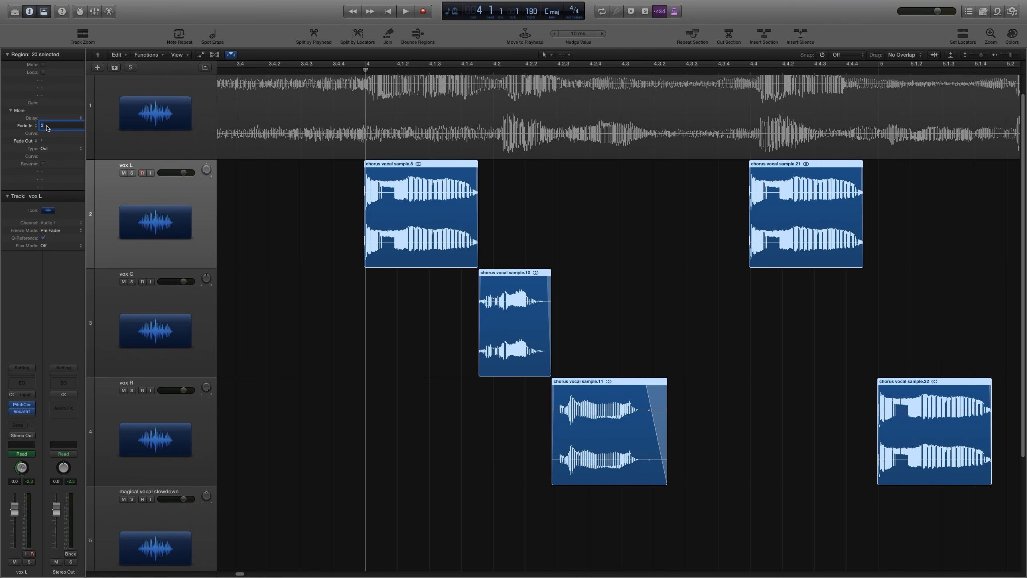
key("Return")
key("super+Left")
key("super+Left")
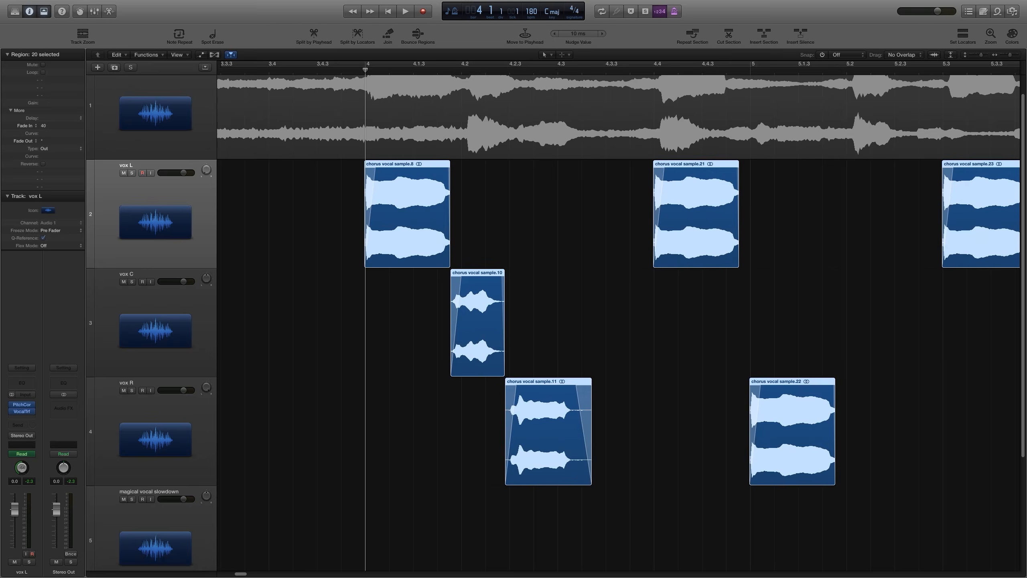
key("space")
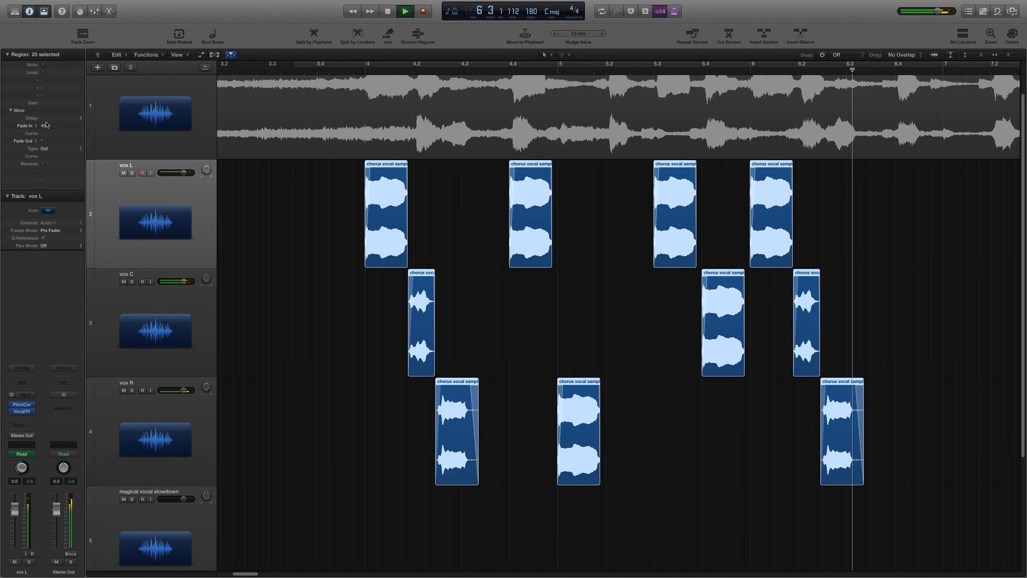
key("space")
Step: Undo, set the selected regions' fade-in to 25 and audition the cycled intro
key("super+z")
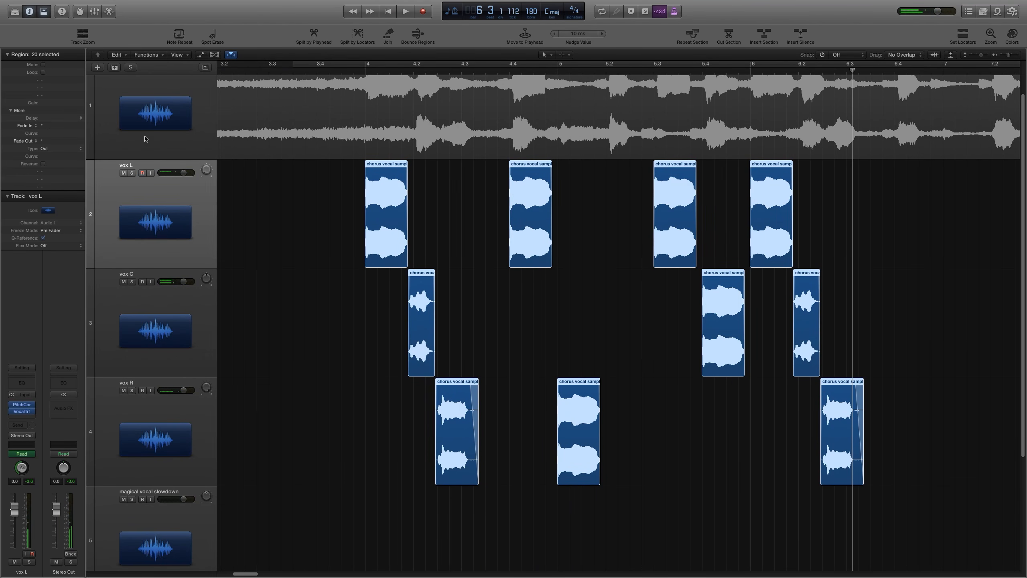
double_click(43, 126)
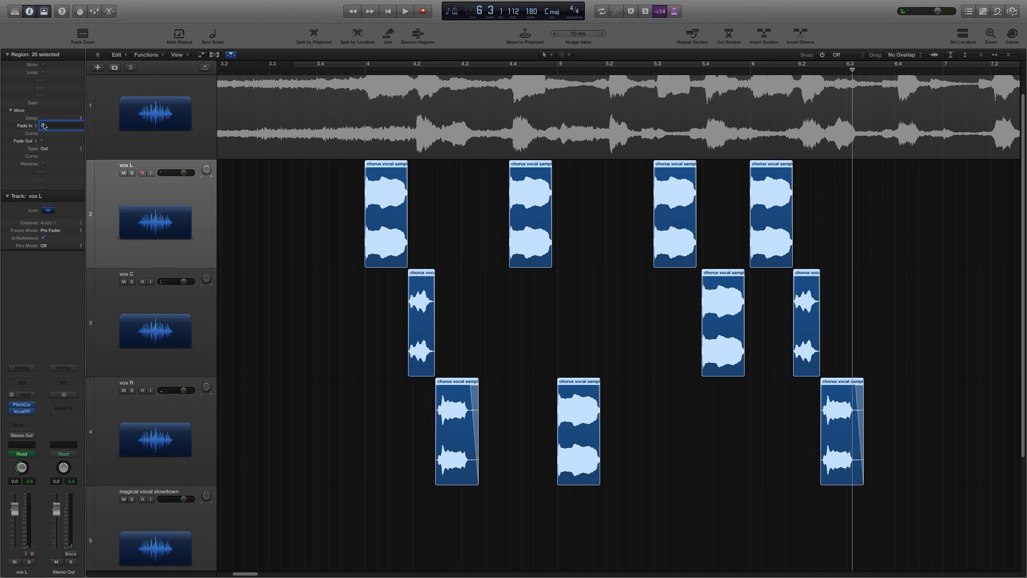
key("Return")
key("space")
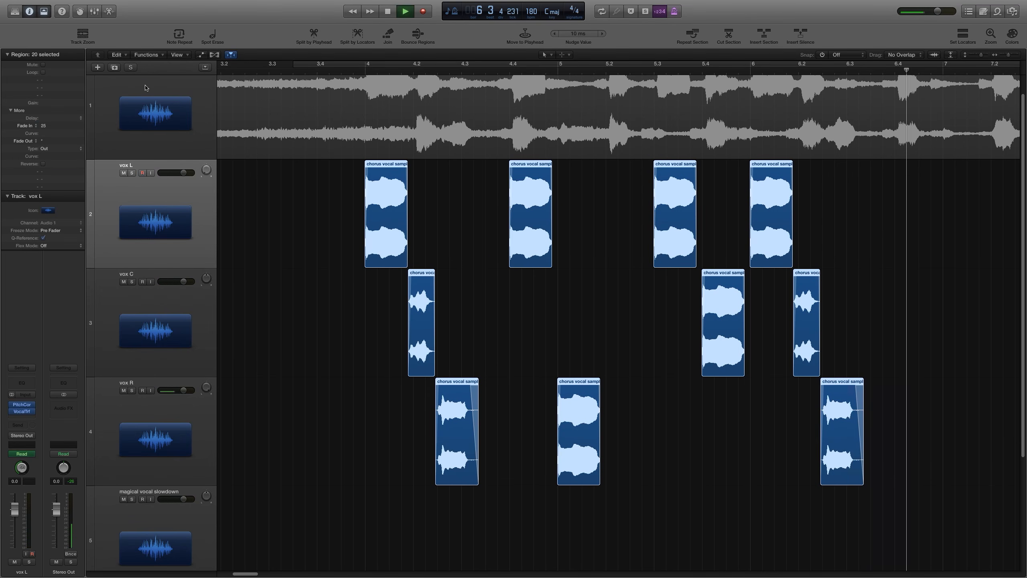
key("c")
key("super+Left")
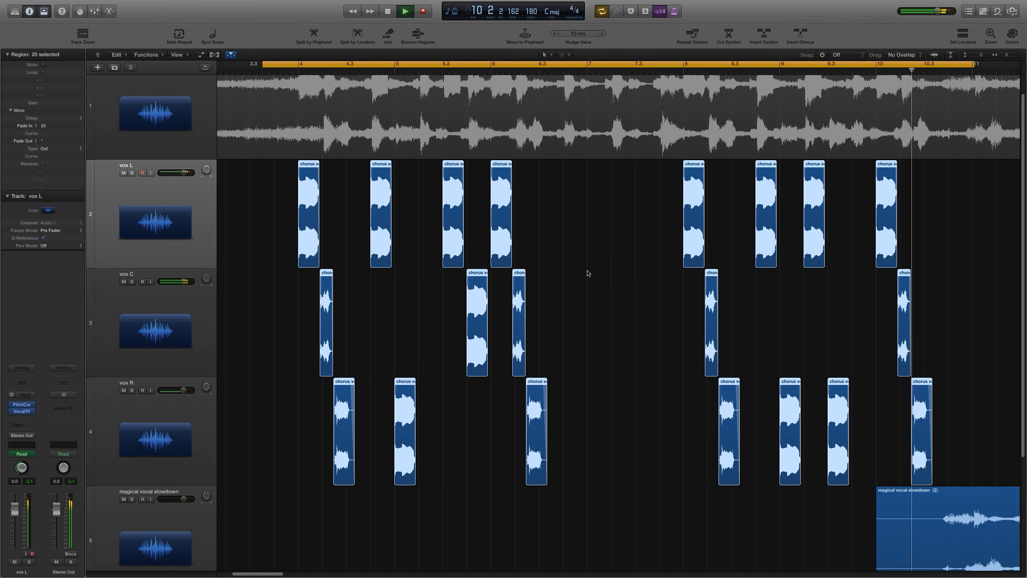
key("space")
Step: Select the four short vox C regions and set their fade-in to 12
left_click(589, 332)
left_click(519, 336)
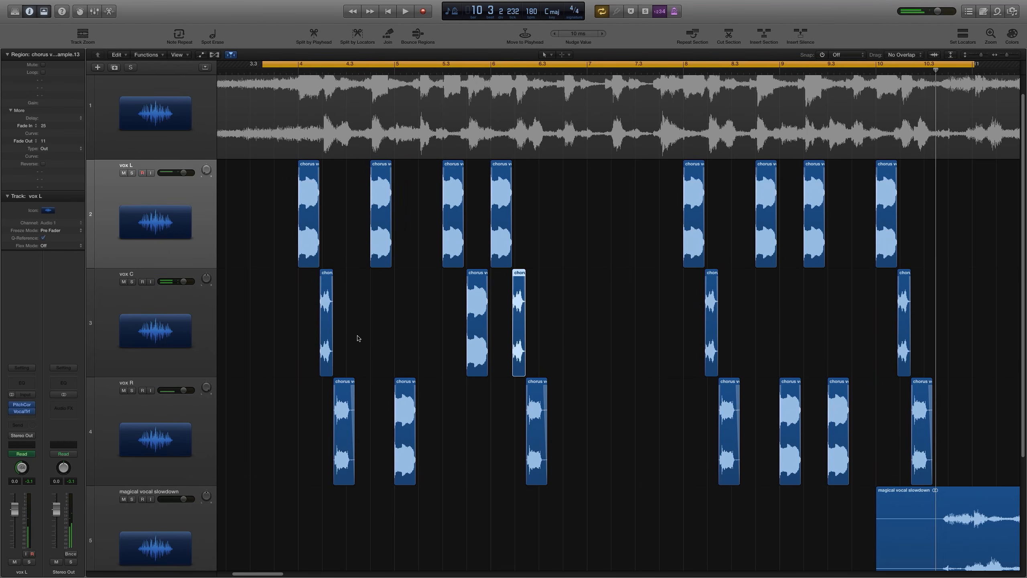
left_click_drag(375, 333, 328, 337)
left_click_drag(678, 315, 717, 320)
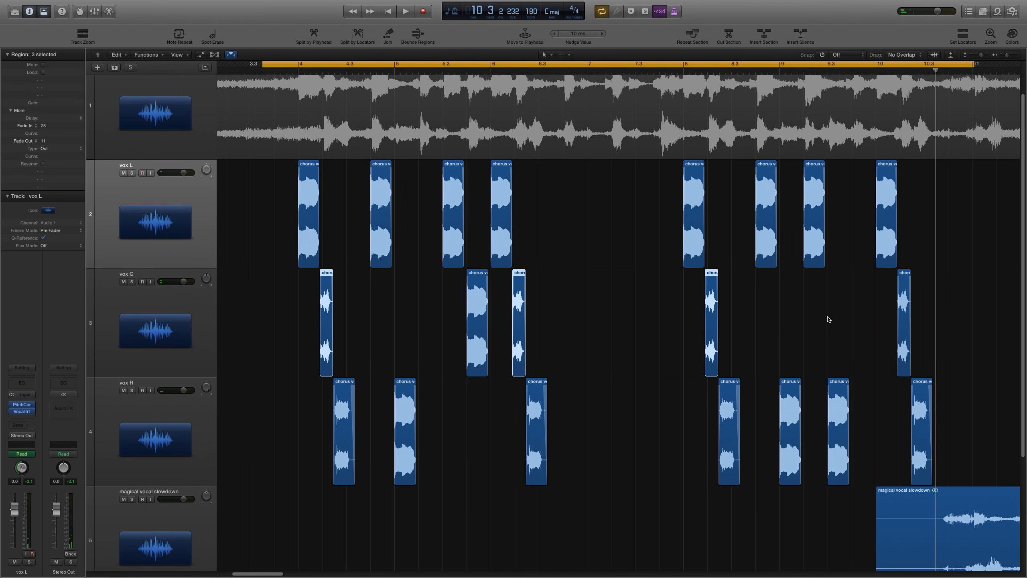
left_click_drag(828, 319, 923, 331)
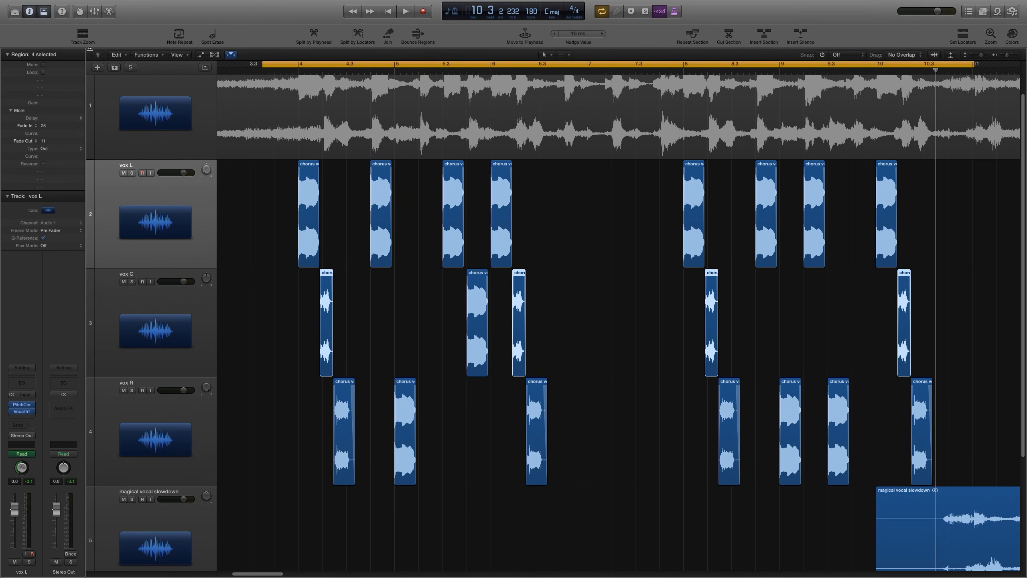
double_click(44, 126)
key("Return")
Step: Audition the intro with the new fades
key("space")
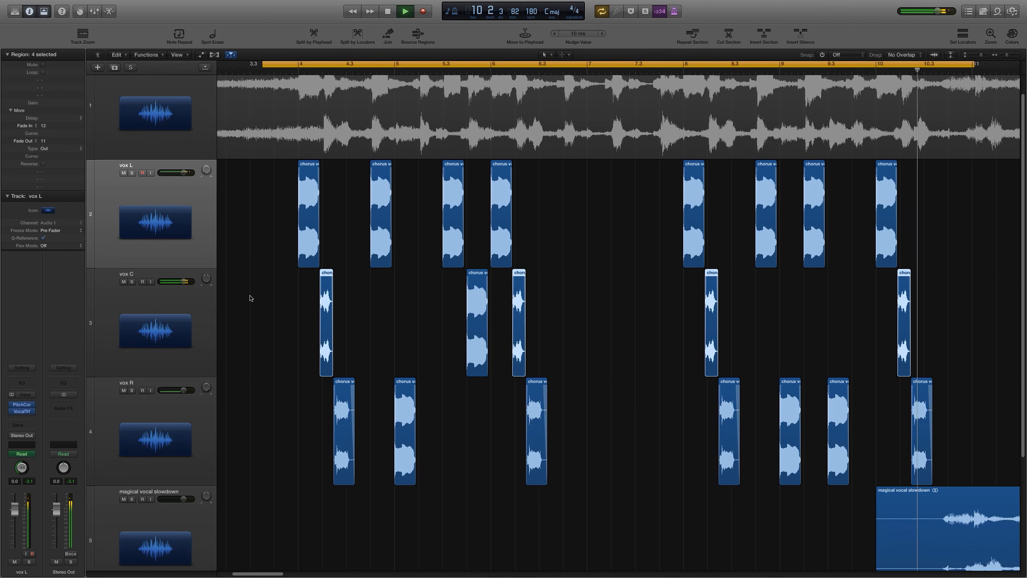
key("space")
key("space")
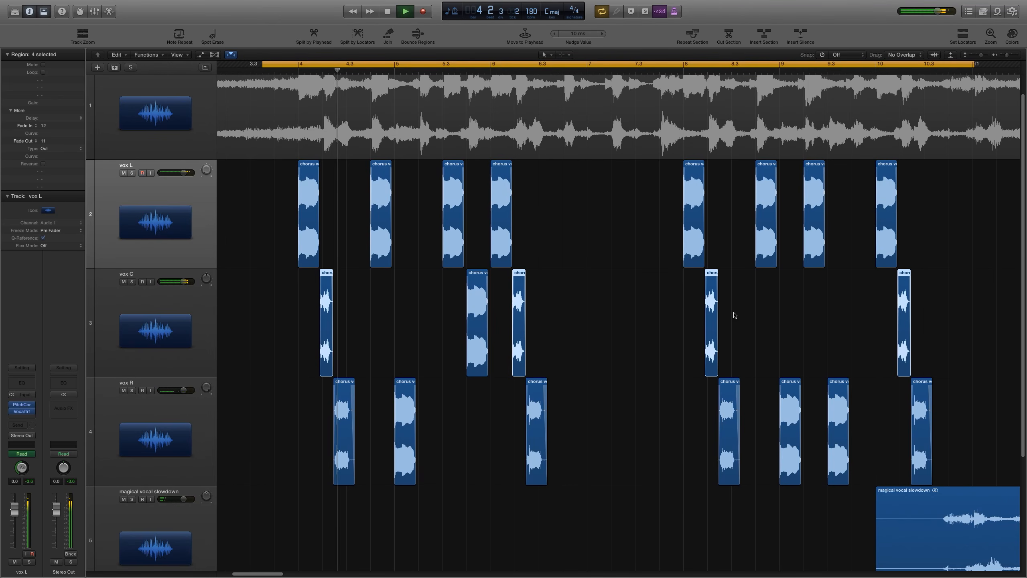
scroll(155, 114, "up", 3)
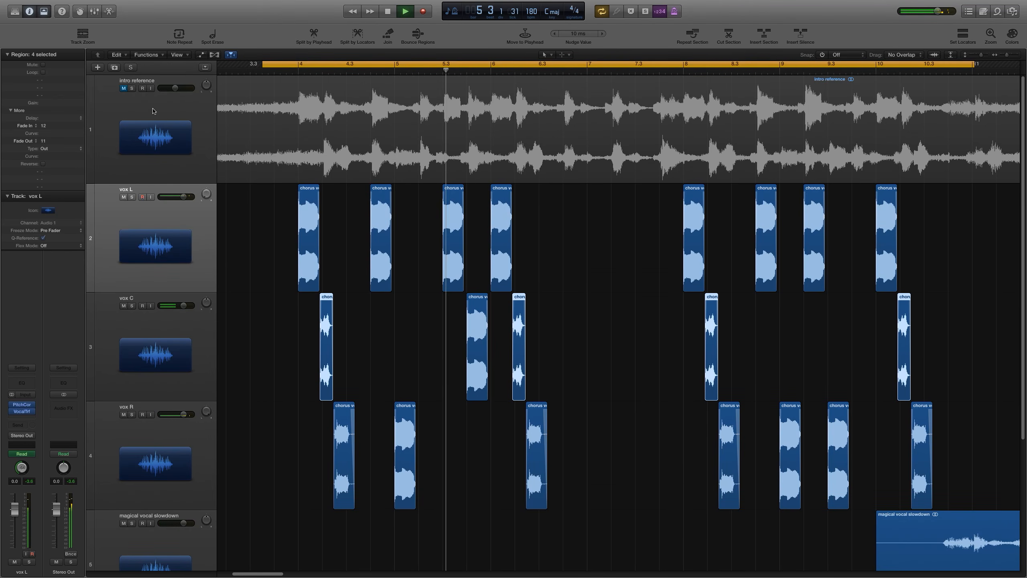
Step: Unmute the intro reference track, select it, and nudge its volume fader to about -6.2 dB
left_click(124, 90)
left_click(113, 106)
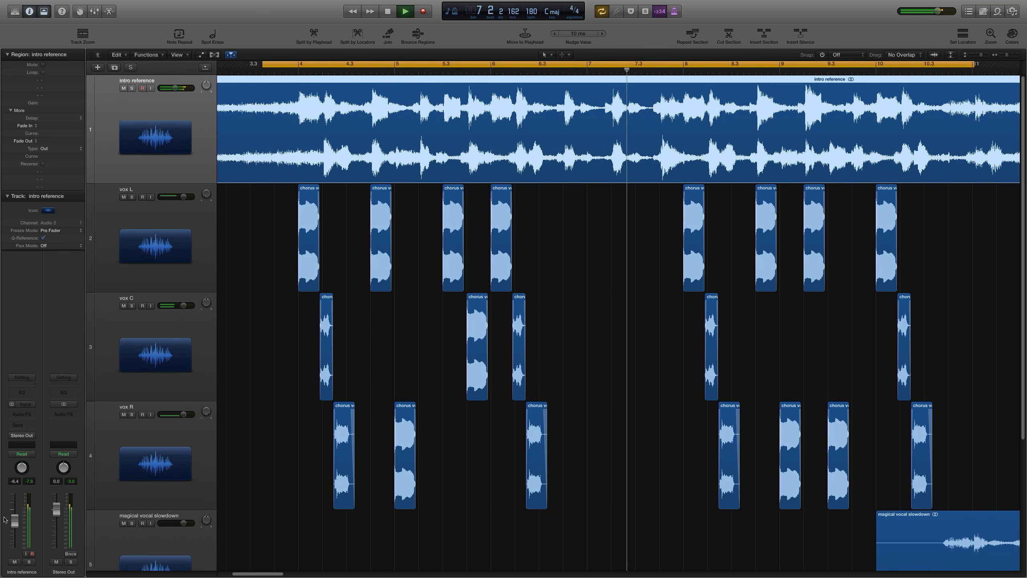
left_click_drag(15, 525, 17, 529)
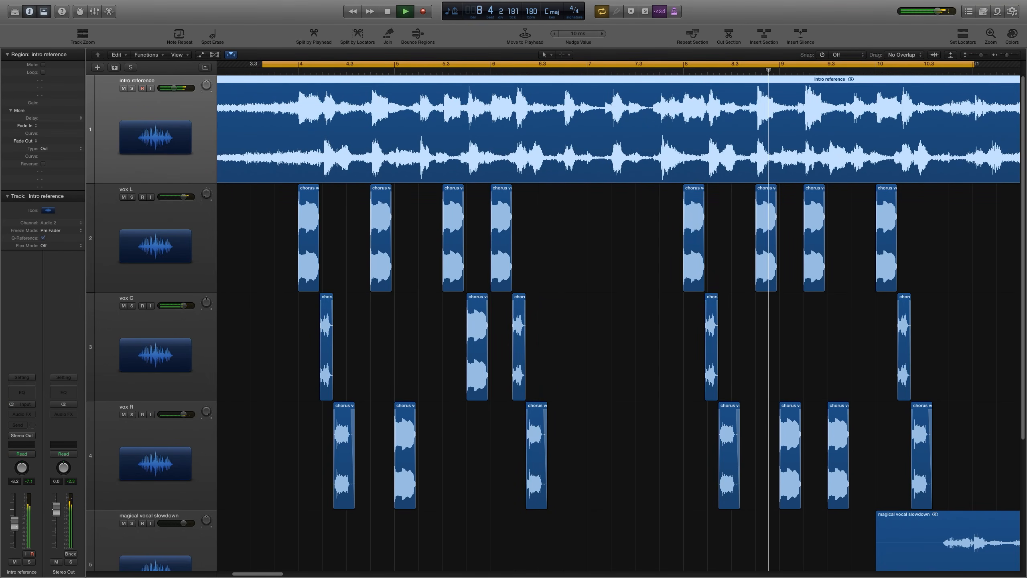
key("space")
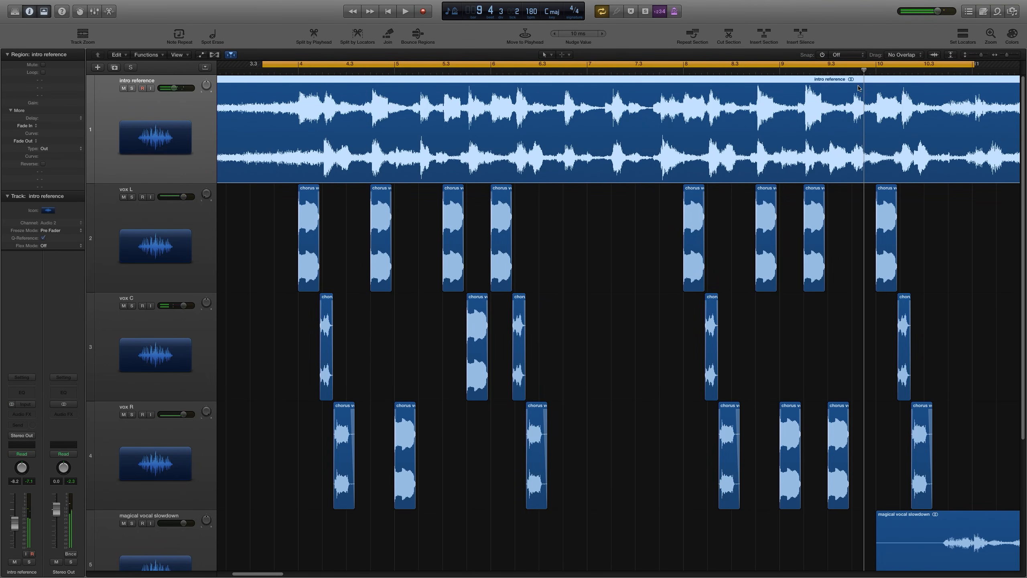
Step: Zoom in and set a new cycle range from about bar 9 to 9.3.3, then audition it
left_click_drag(813, 71, 904, 62)
key("c")
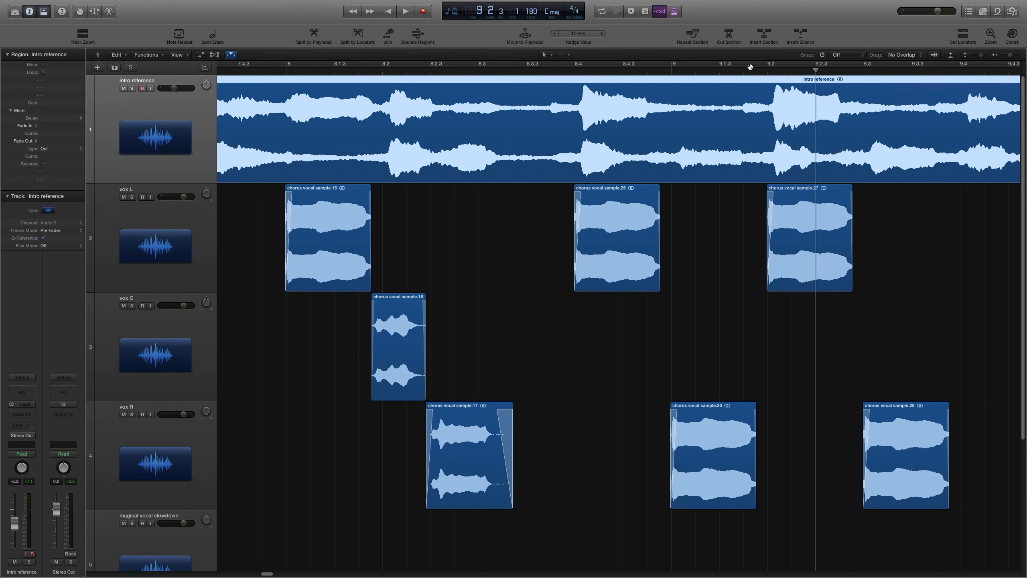
left_click_drag(725, 65, 942, 64)
key("space")
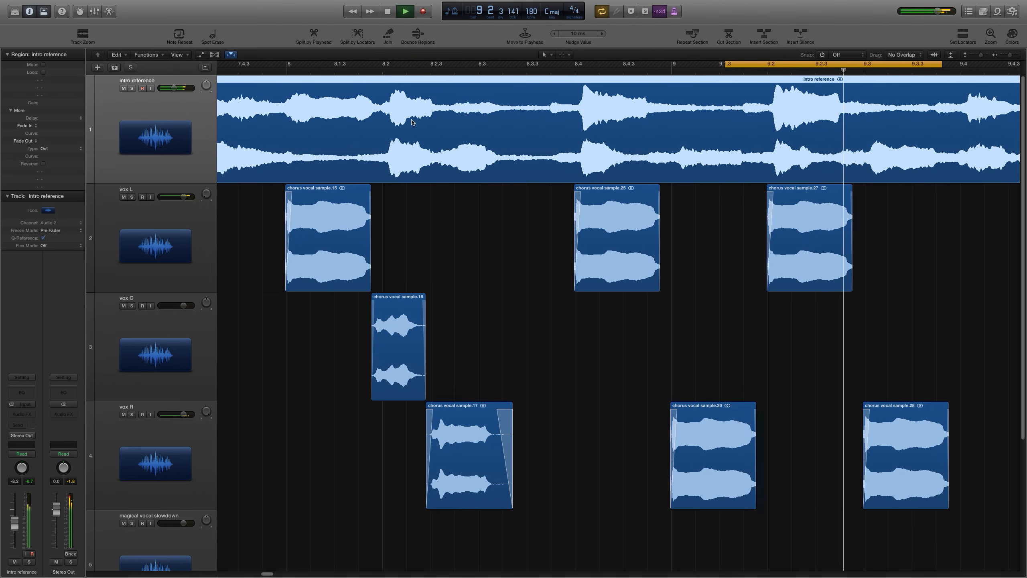
key("space")
Step: Select the vox L track and audition the cycled section at a wider zoom
left_click(177, 246)
key("super+Left")
key("super+Left")
key("super+Left")
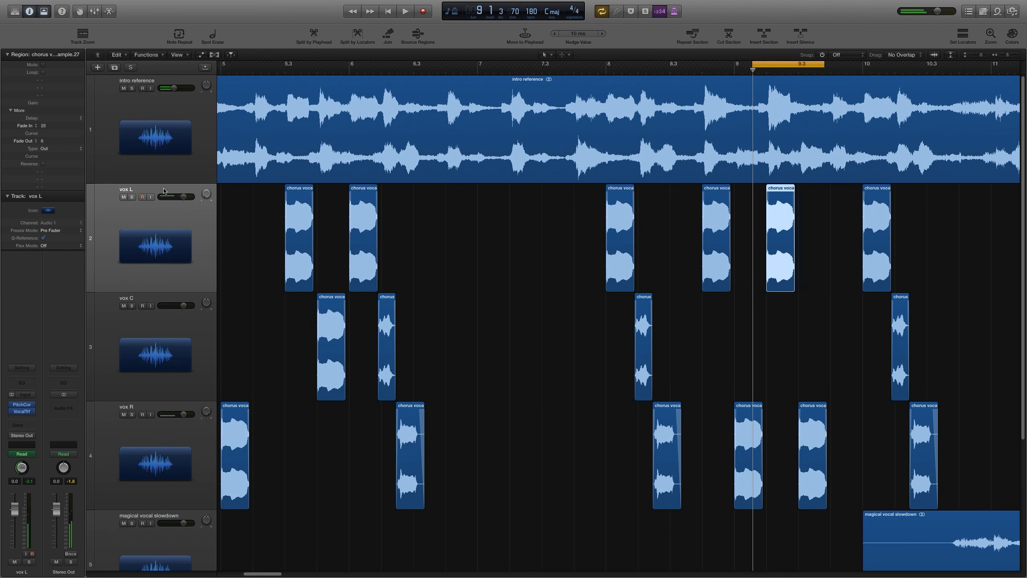
key("space")
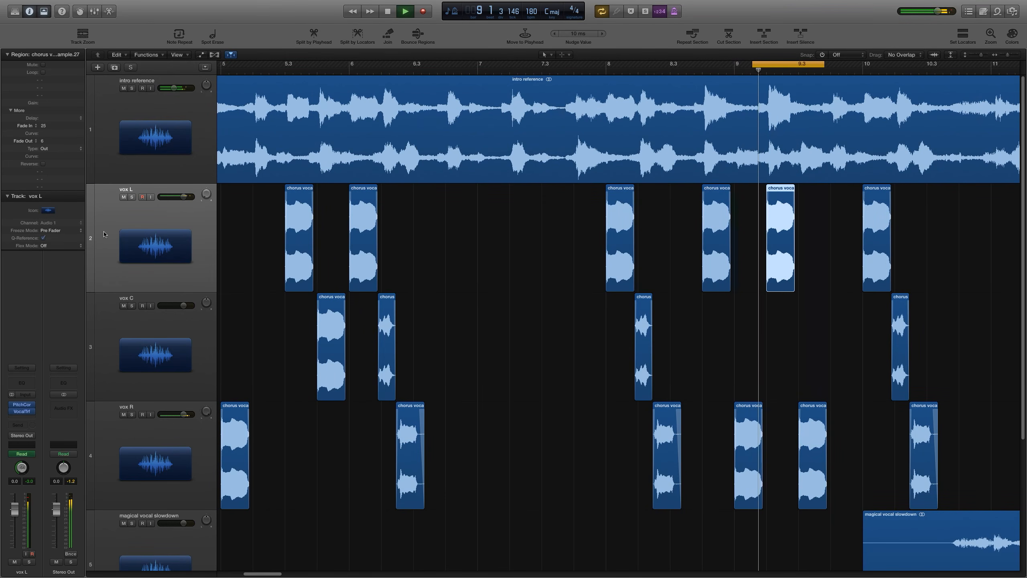
key("space")
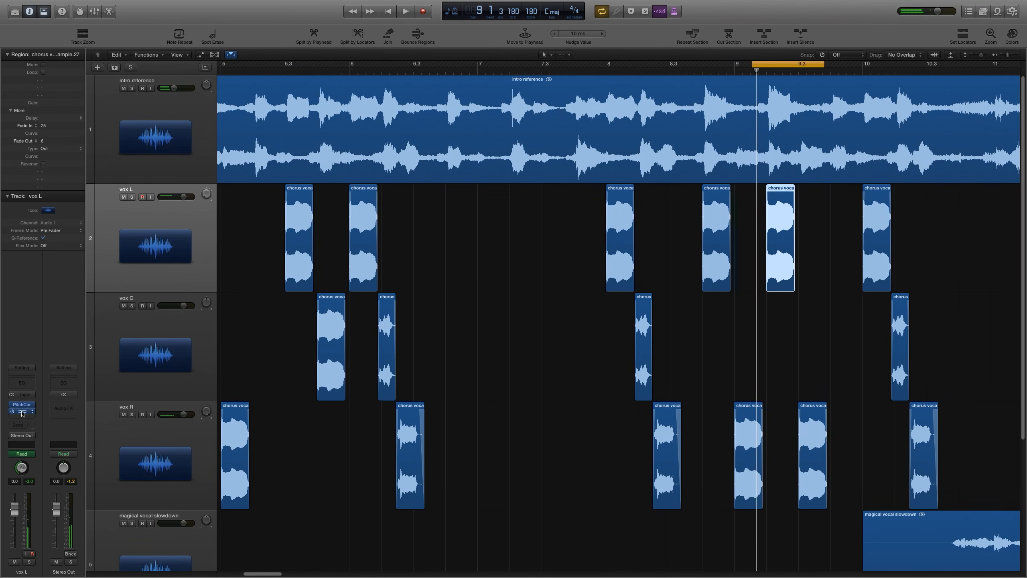
Step: Raise vox L's Vocal Transformer formant automation point near bar 9 to +11 and audition the change
left_click(23, 412)
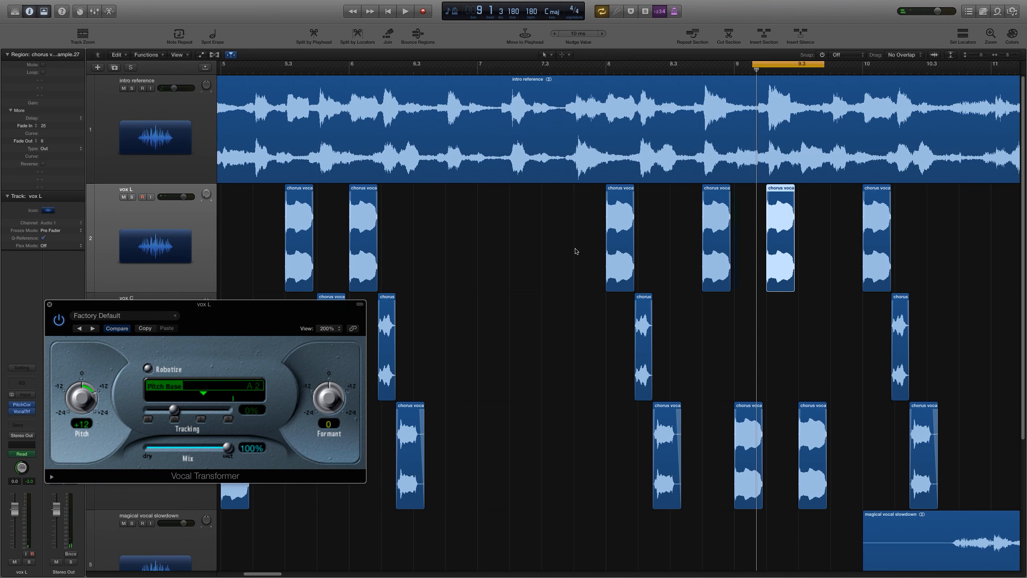
key("a")
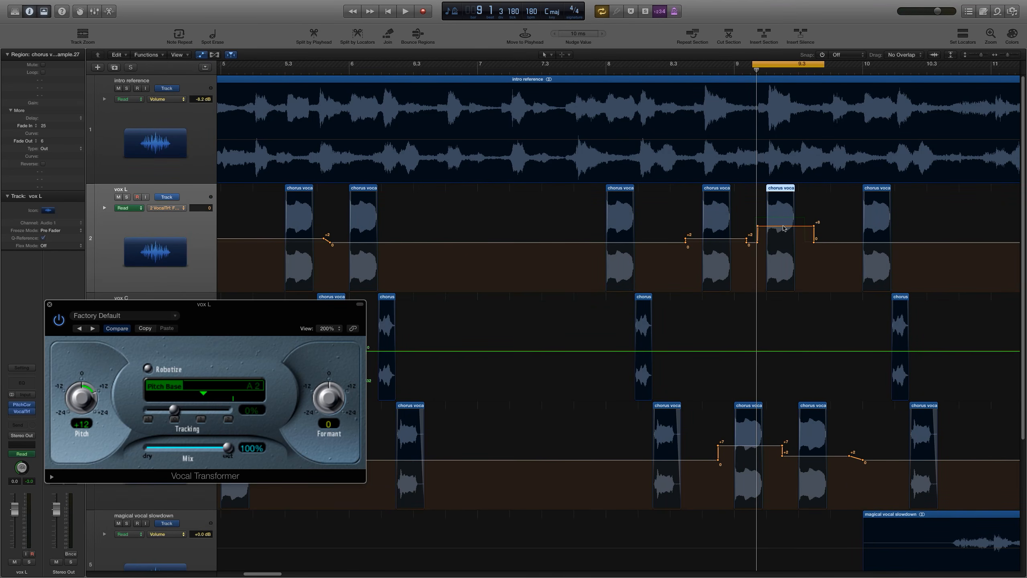
left_click_drag(784, 228, 784, 221)
key("space")
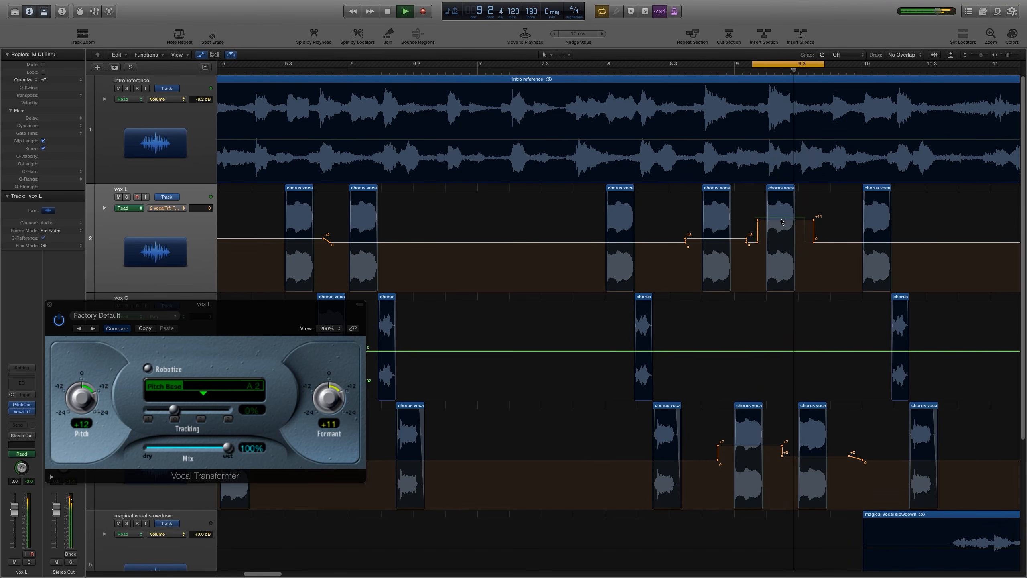
key("space")
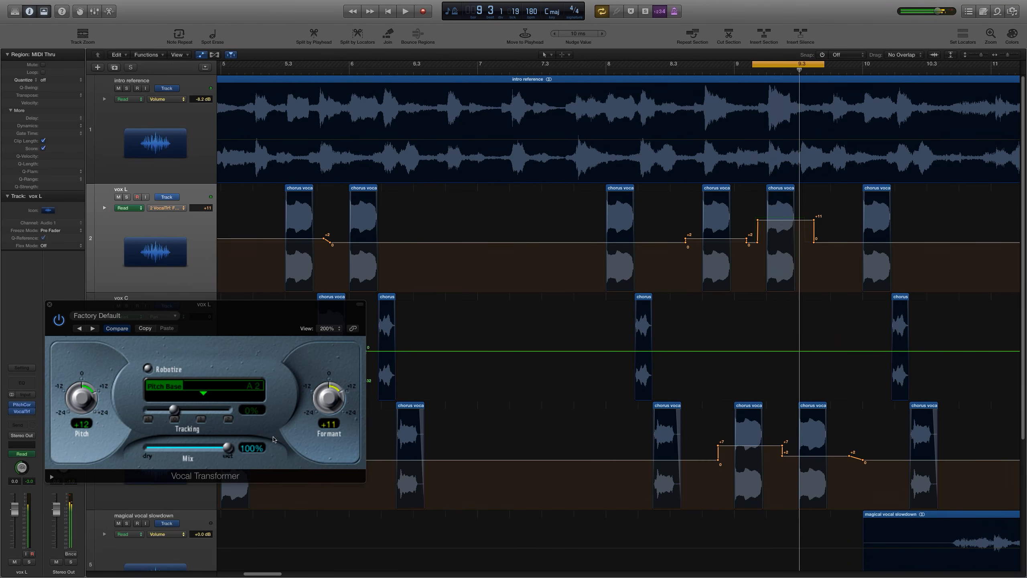
left_click(49, 305)
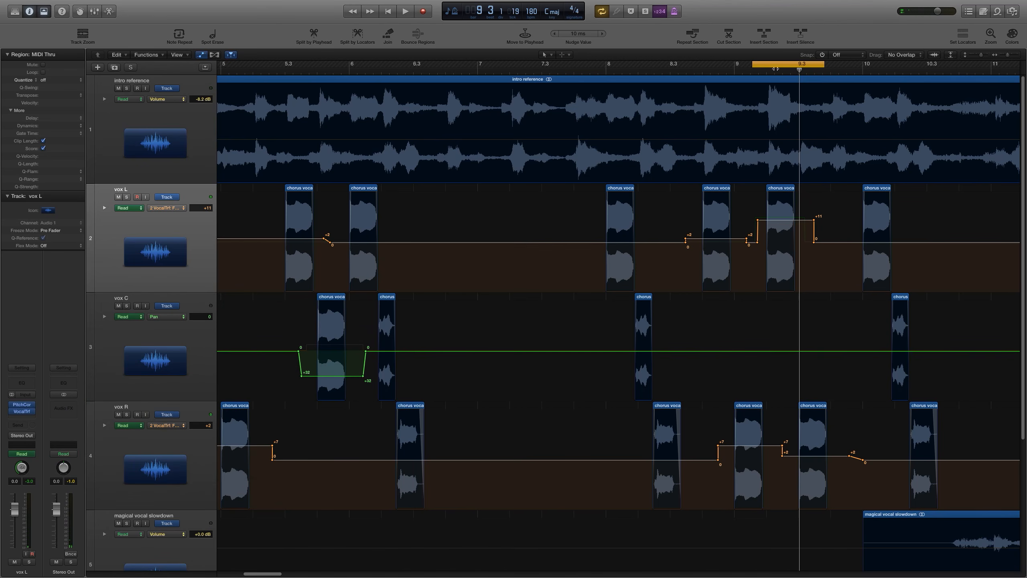
key("space")
key("space")
Step: Duplicate the vox L track and name the new track vox L up octave
left_click(135, 264)
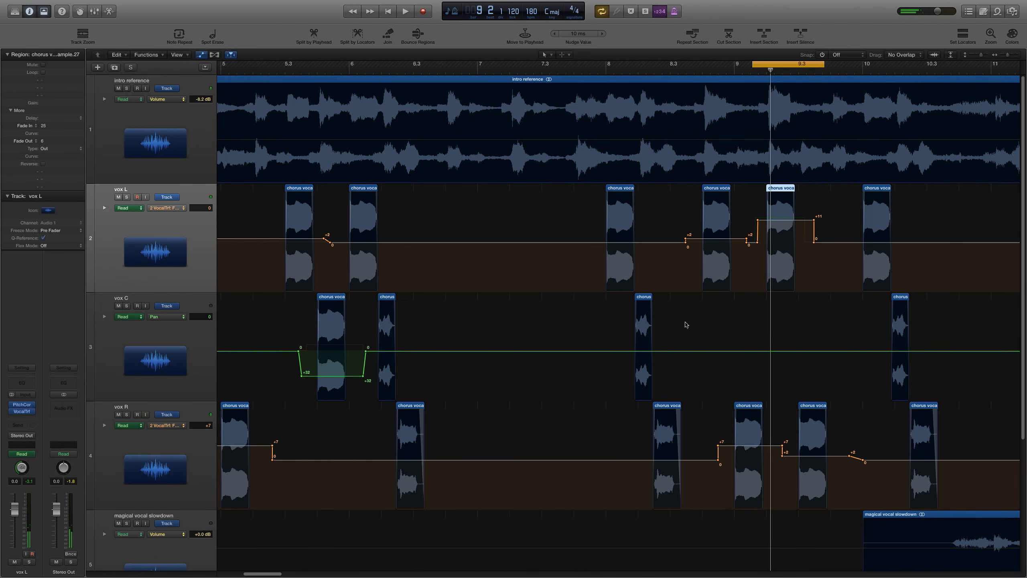
key("a")
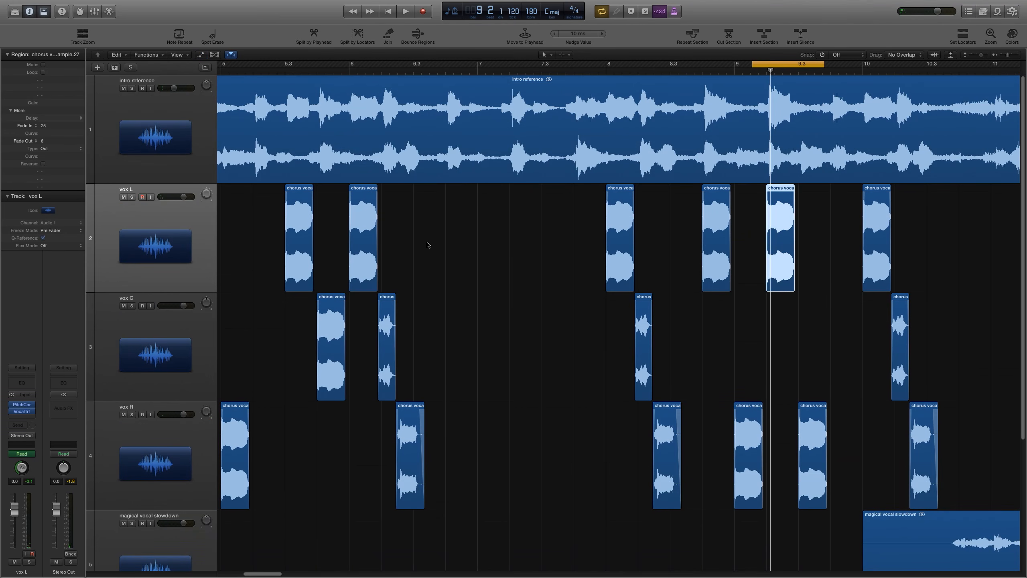
left_click(116, 67)
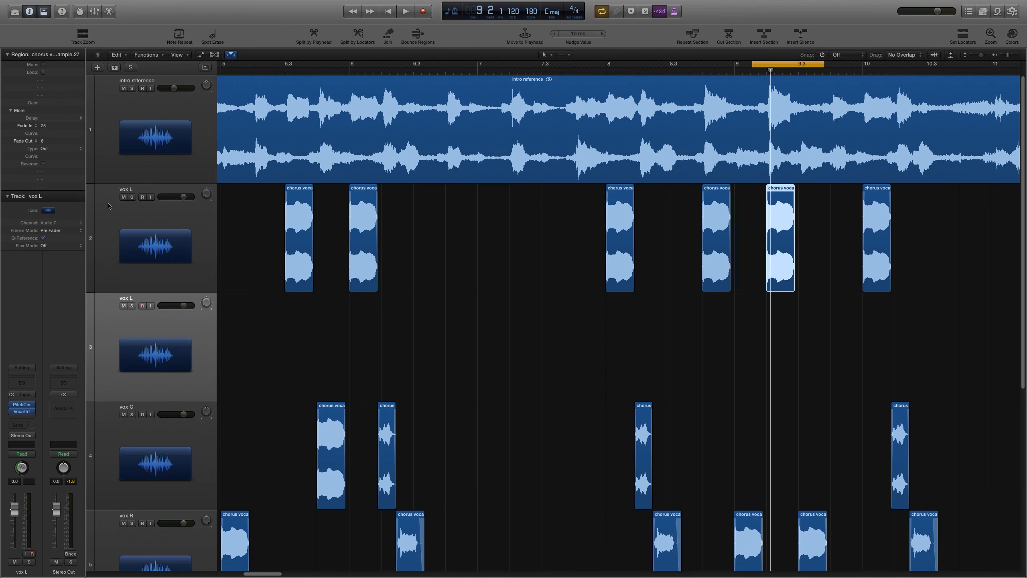
double_click(131, 297)
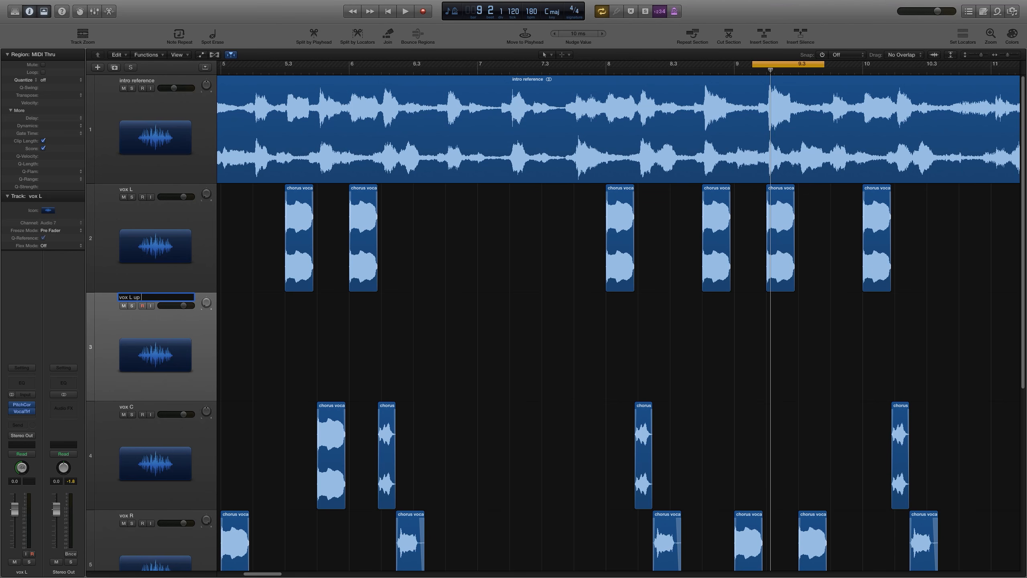
type("vox L up octave")
key("Return")
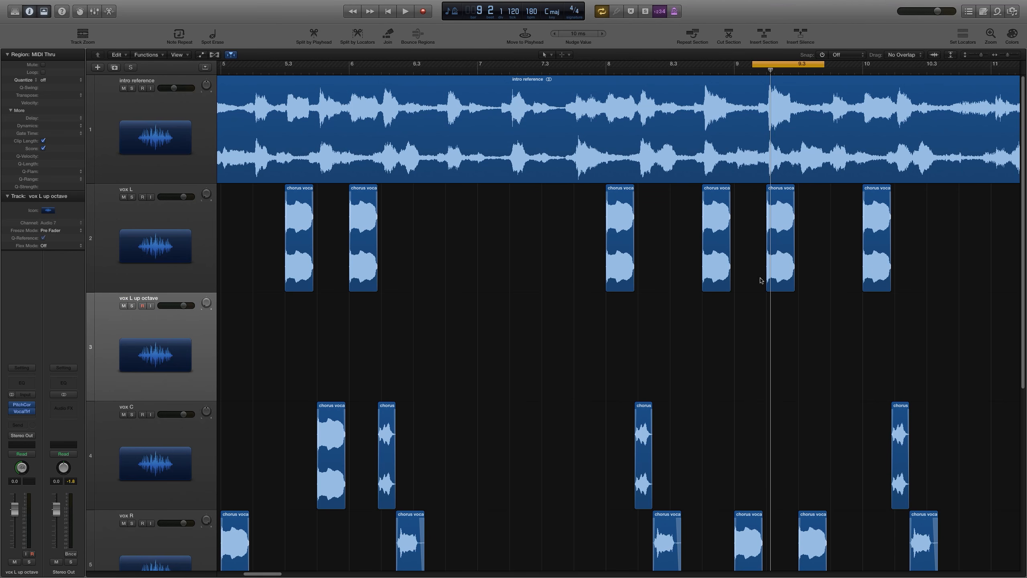
Step: Move the chorus vocal sample.27 region near bar 9 from vox L onto the vox L up octave track
left_click_drag(782, 279, 783, 320)
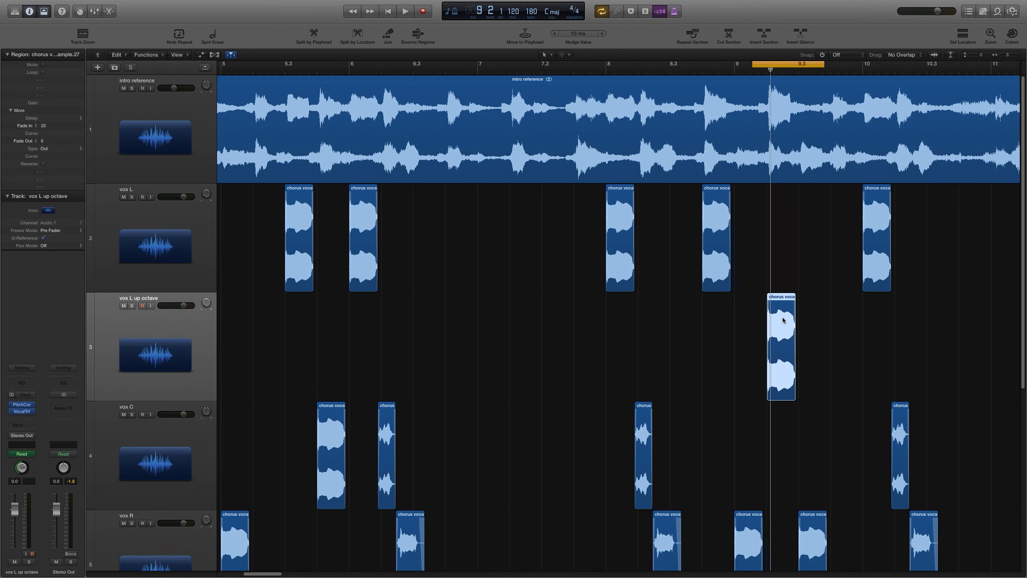
key("cmd+z")
left_click_drag(779, 264, 780, 321)
key("super+z")
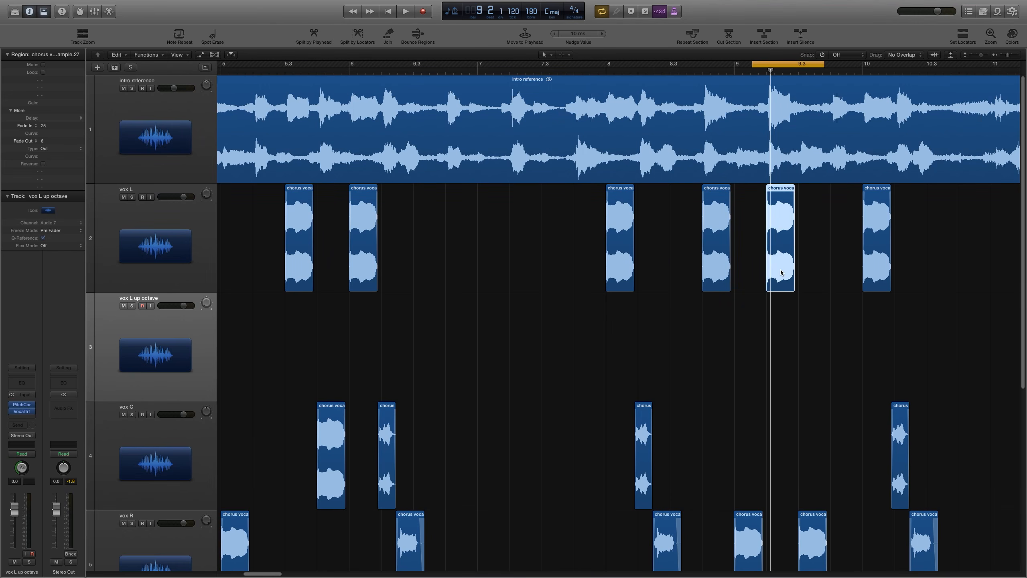
left_click_drag(781, 270, 773, 331)
left_click(789, 283, "super")
left_click(827, 324)
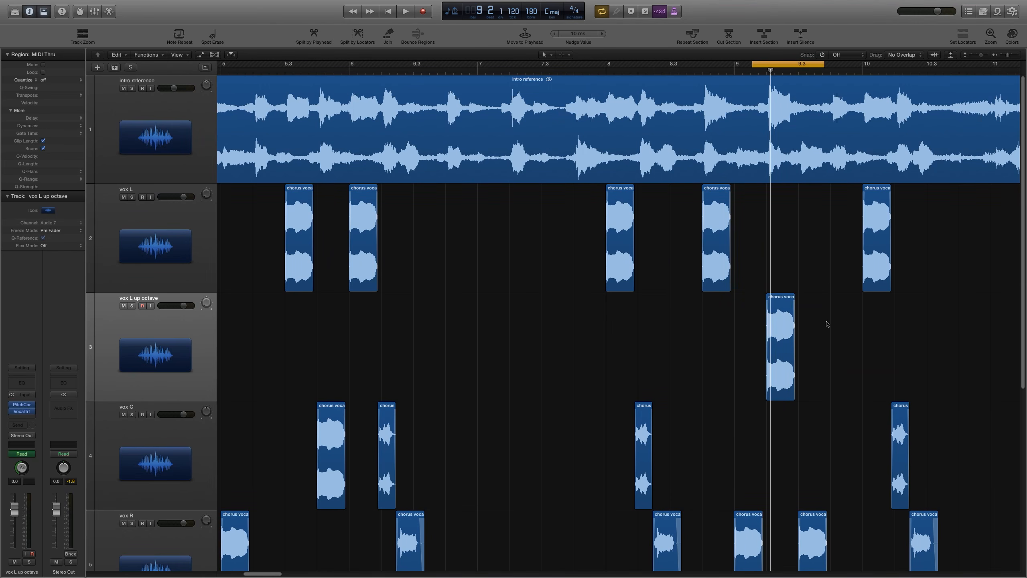
Step: Delete all automation on the vox L up octave track
key("super+Right")
key("super+Right")
key("super+Right")
key("a")
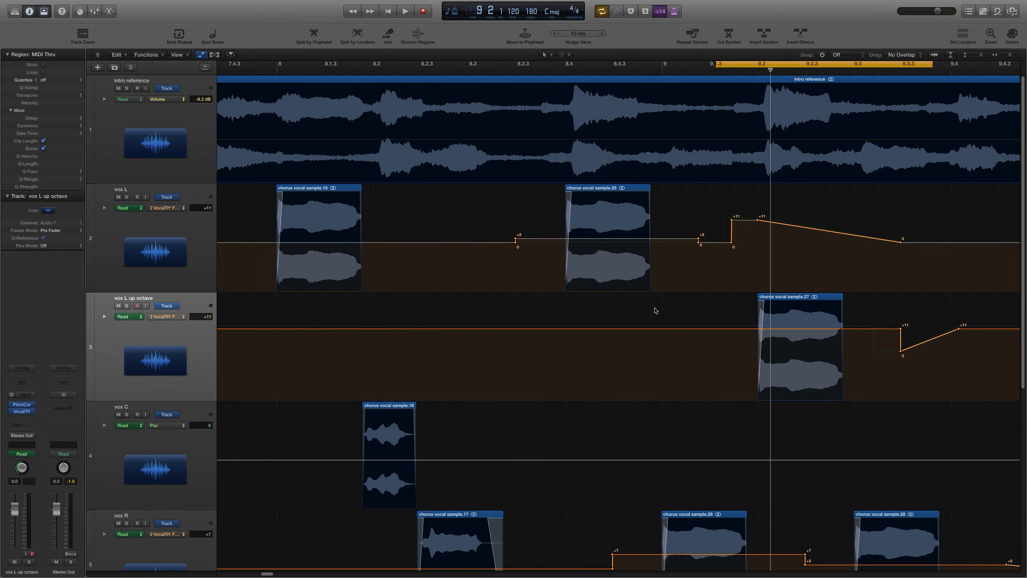
left_click(164, 359)
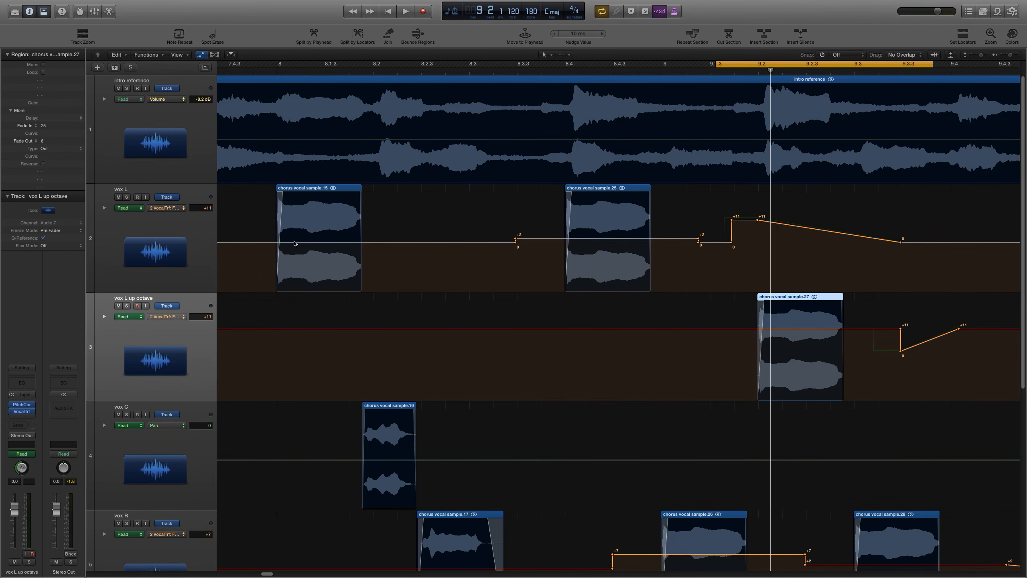
mouse_move(164, 3)
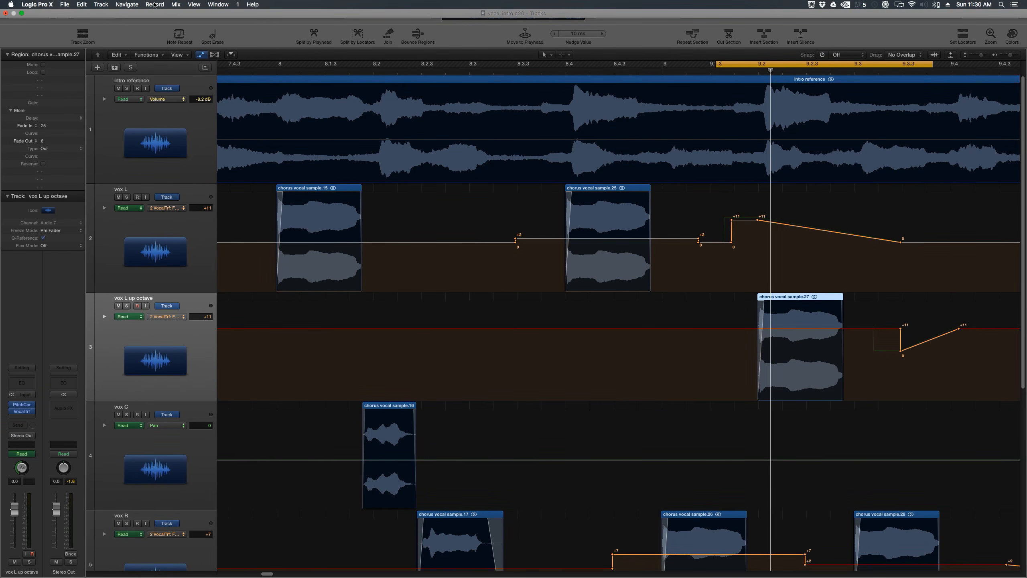
left_click(176, 5)
mouse_move(204, 37)
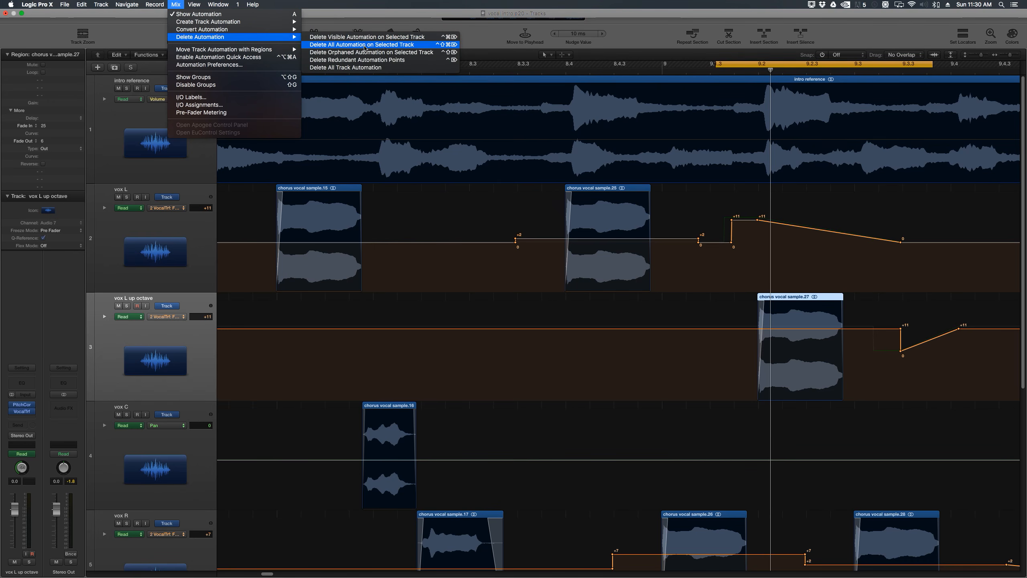
left_click(365, 45)
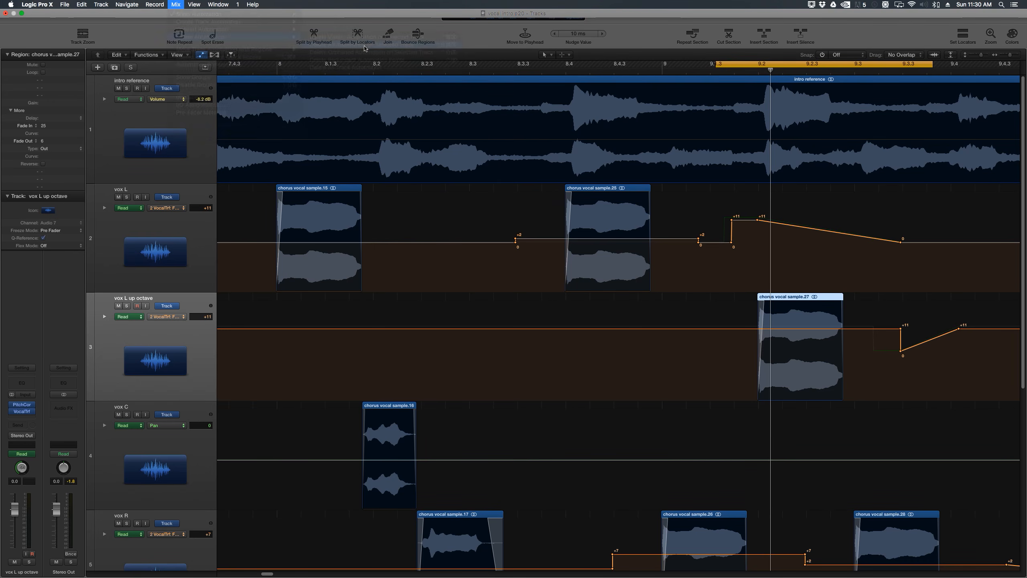
Step: Inspect the Vocal Transformer settings on the vox L up octave track
key("super+Left")
key("super+Left")
key("super+Left")
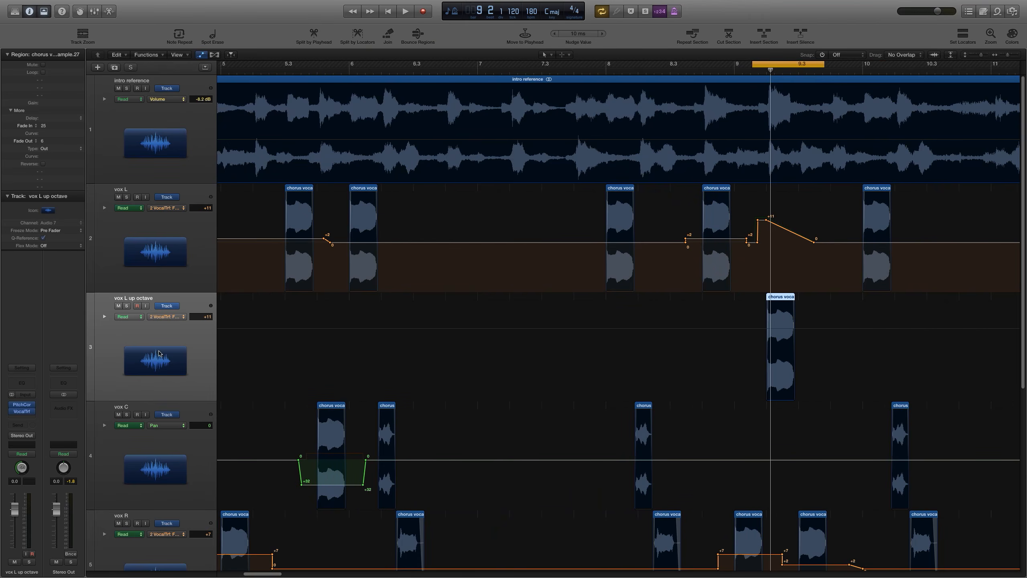
left_click(22, 411)
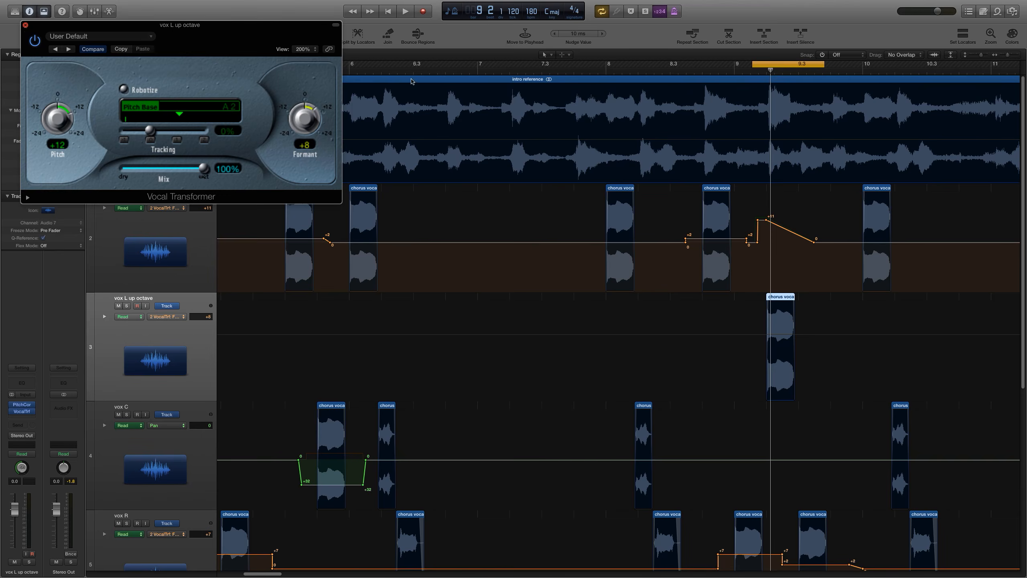
key("super+w")
Step: Mute the intro reference track while auditioning the cycled section
key("space")
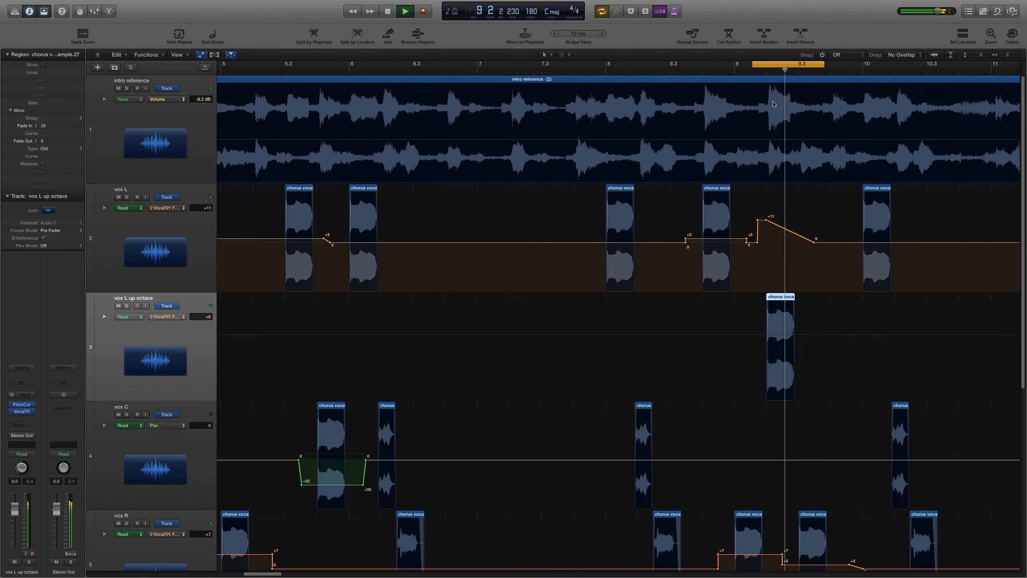
left_click(118, 89)
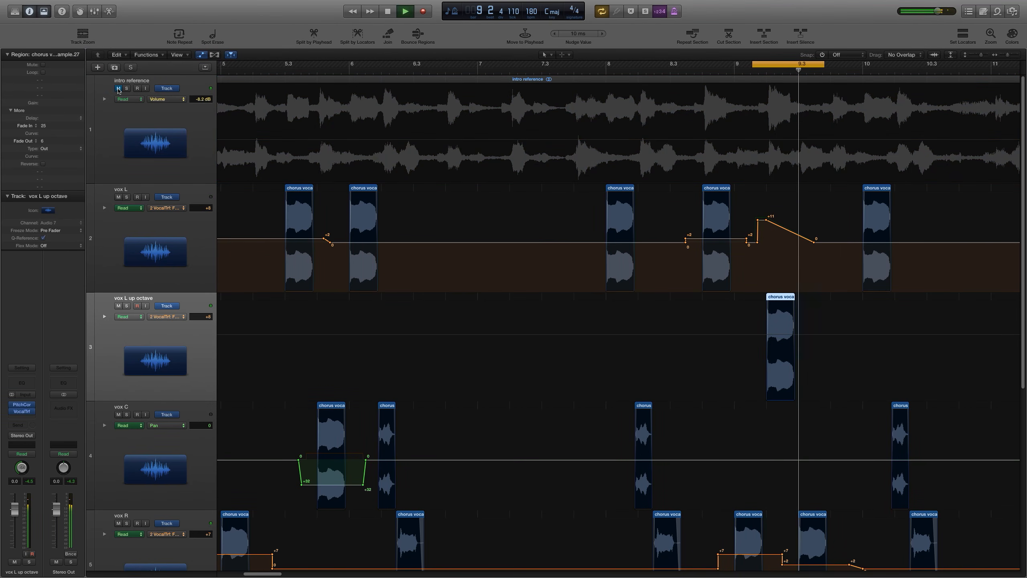
key("space")
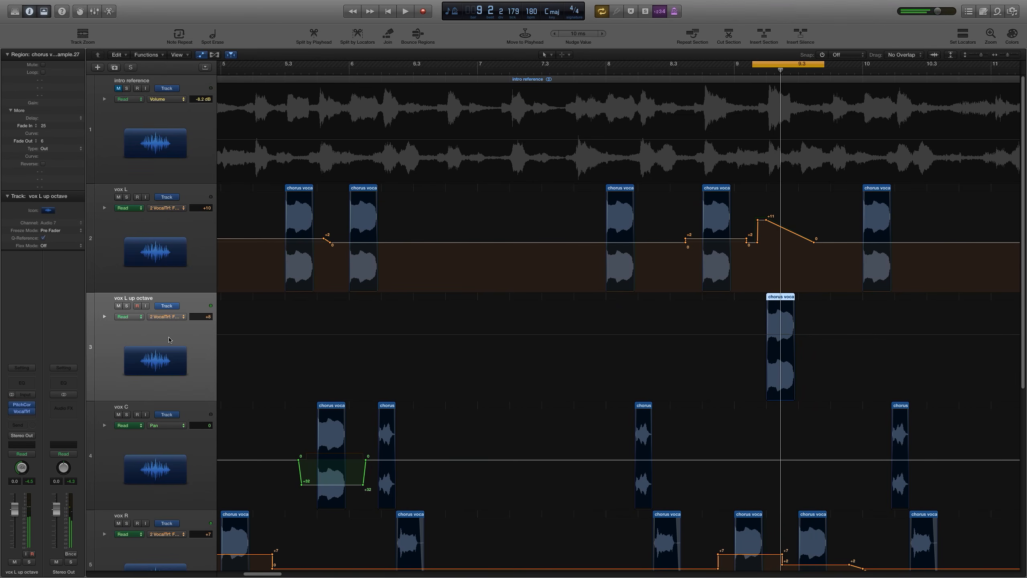
Step: Delete vox L's formant automation points from about bar 8.4 onward around bar 9
key("super+Left")
key("super+Right")
key("super+Right")
key("super+Right")
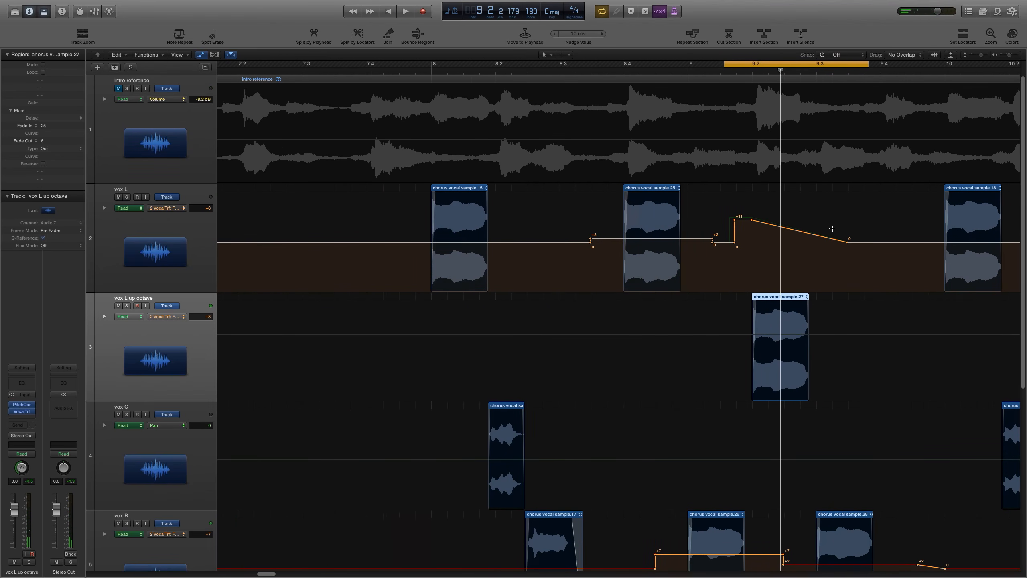
left_click(563, 55)
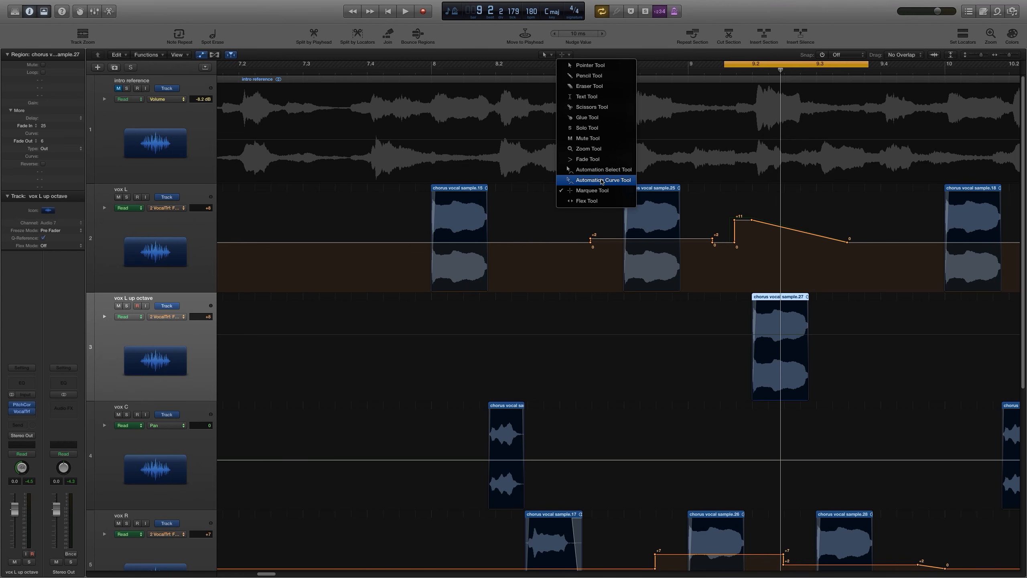
left_click(810, 204)
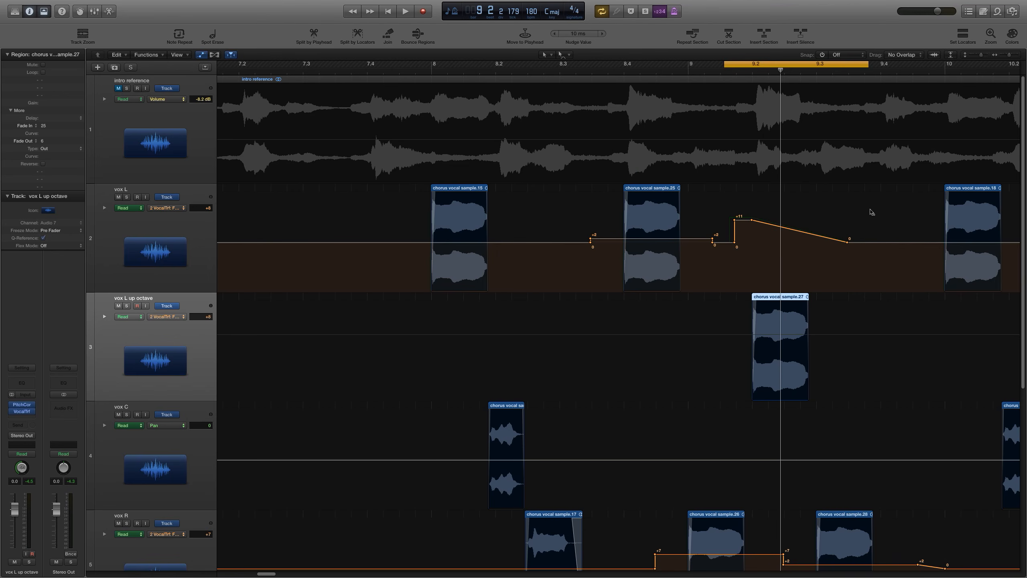
left_click_drag(872, 211, 704, 269)
key("Delete")
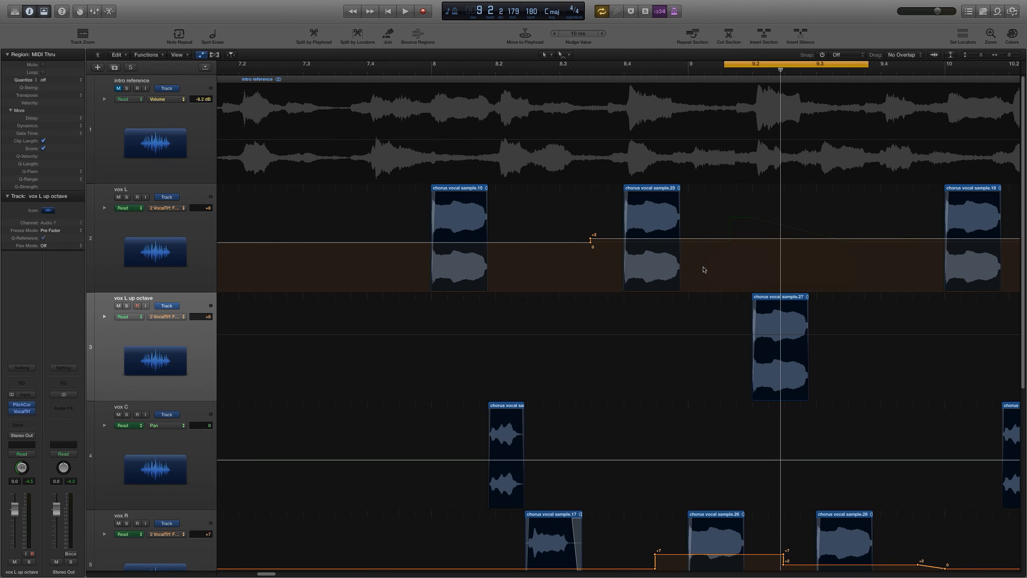
Step: Add a formant automation point on vox L near bar 9.1 and set it to 0, then turn off cycle and zoom to fit
left_click(735, 239)
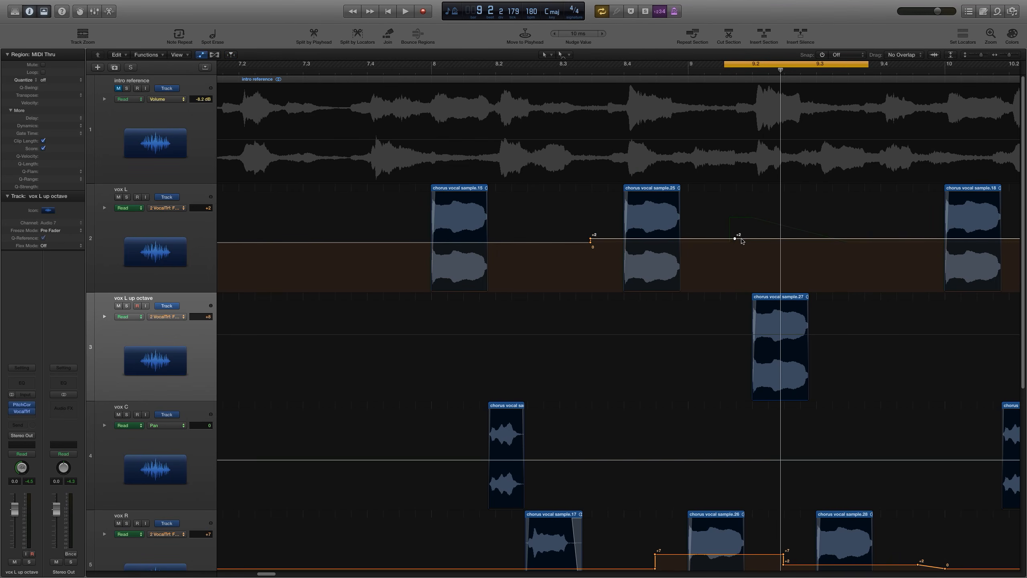
left_click_drag(742, 242, 752, 249)
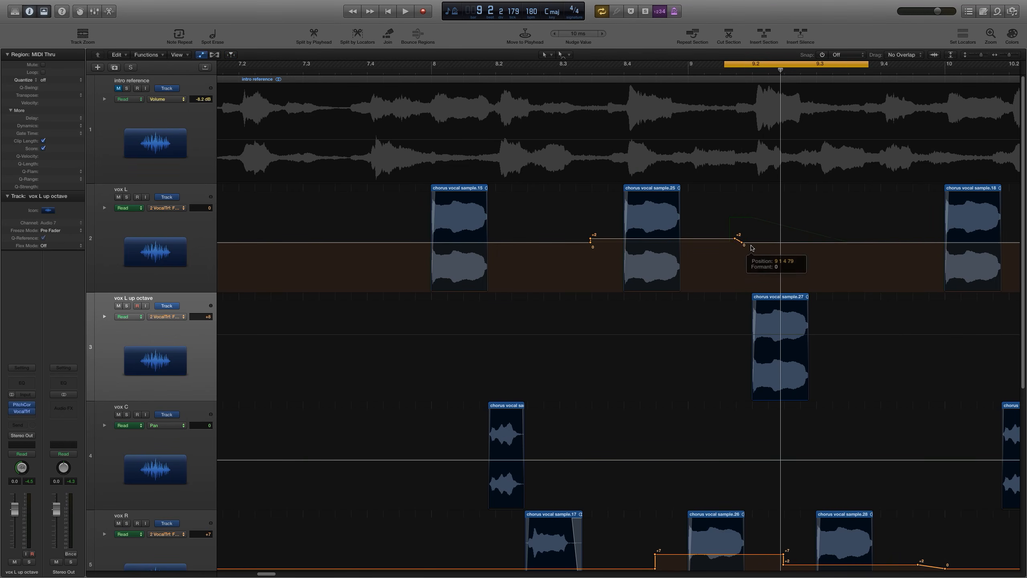
key("c")
key("z")
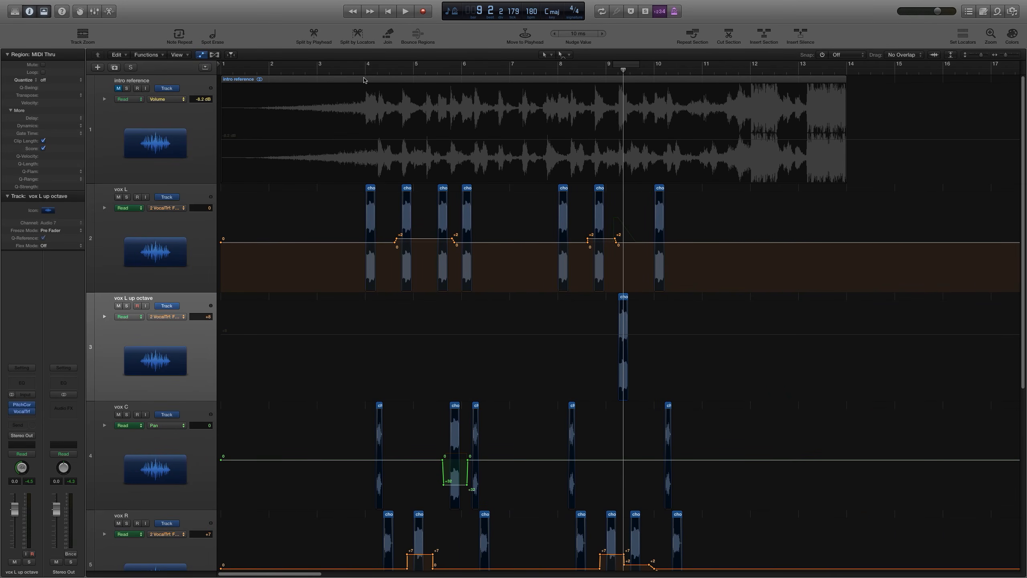
Step: Play the arrangement from about bar 3.7 with automation hidden and tracks enlarged to audition the intro
left_click(354, 69)
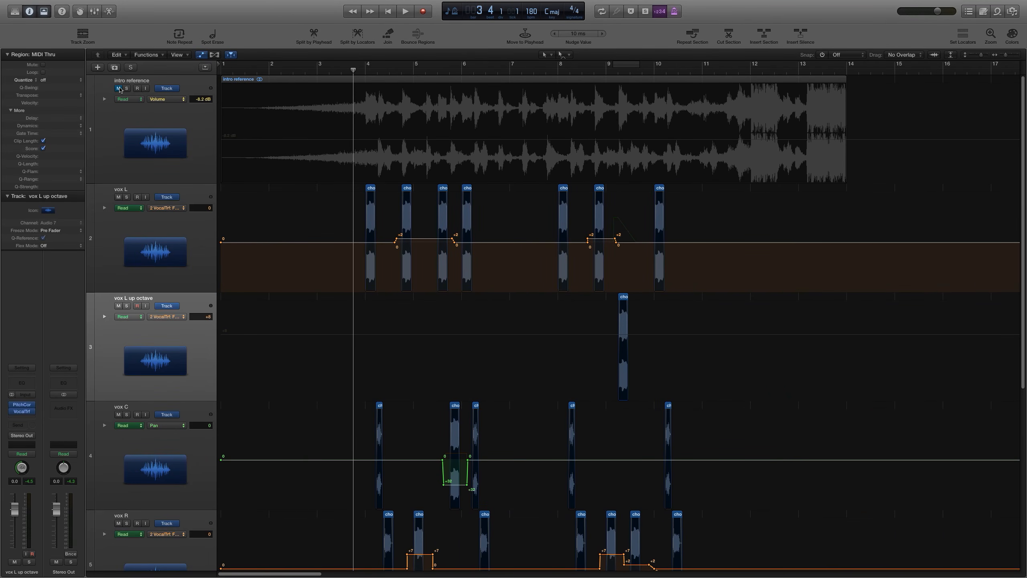
key("space")
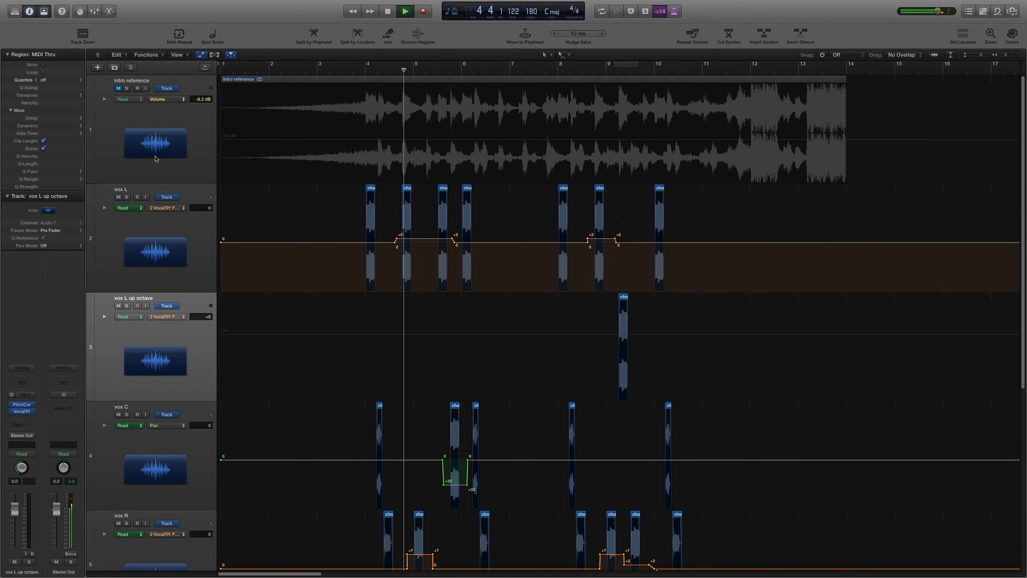
key("a")
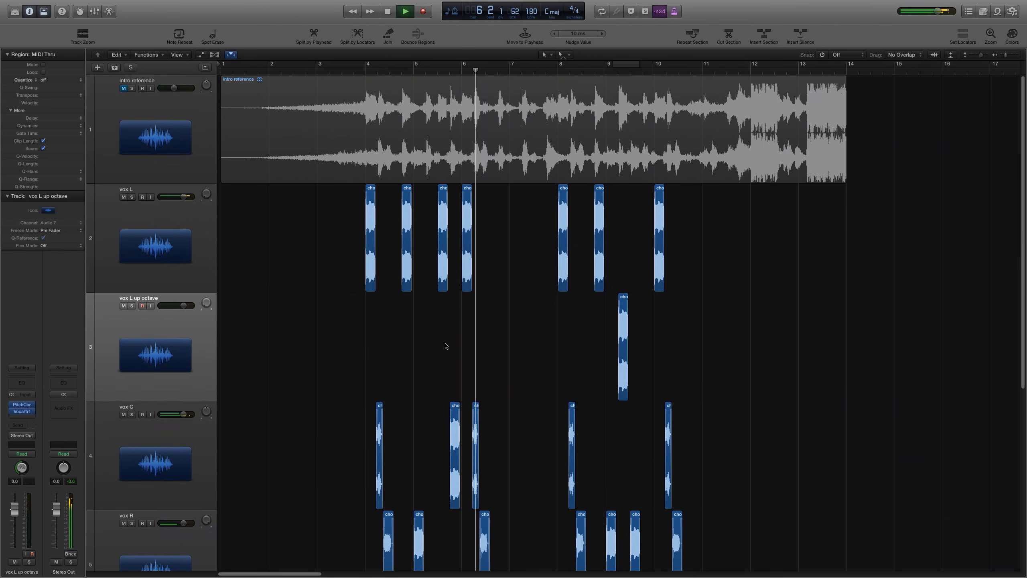
left_click(977, 56)
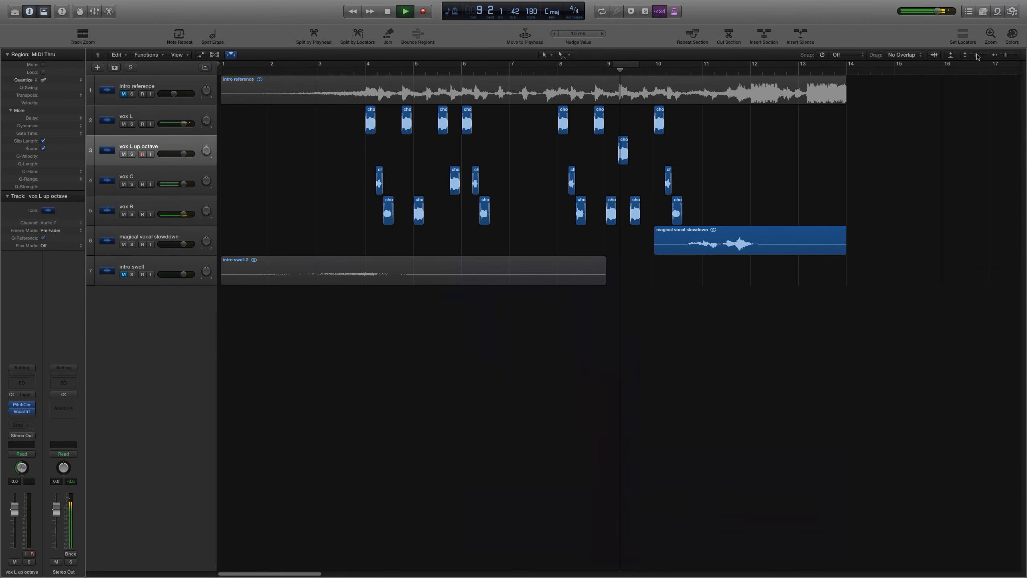
left_click_drag(977, 56, 979, 56)
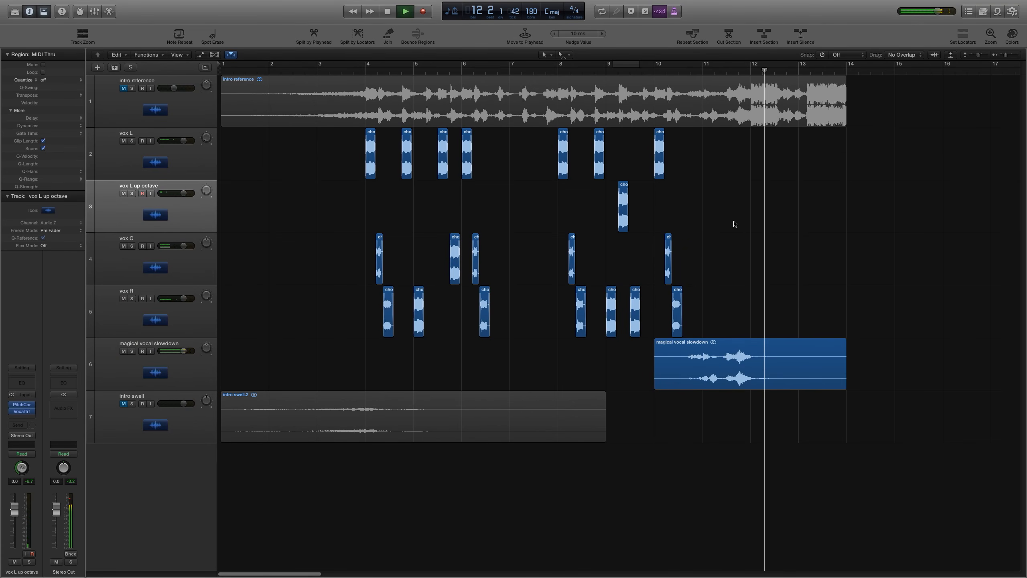
key("space")
Step: Unmute the intro swell track and audition its region from the start of the project
left_click(124, 404)
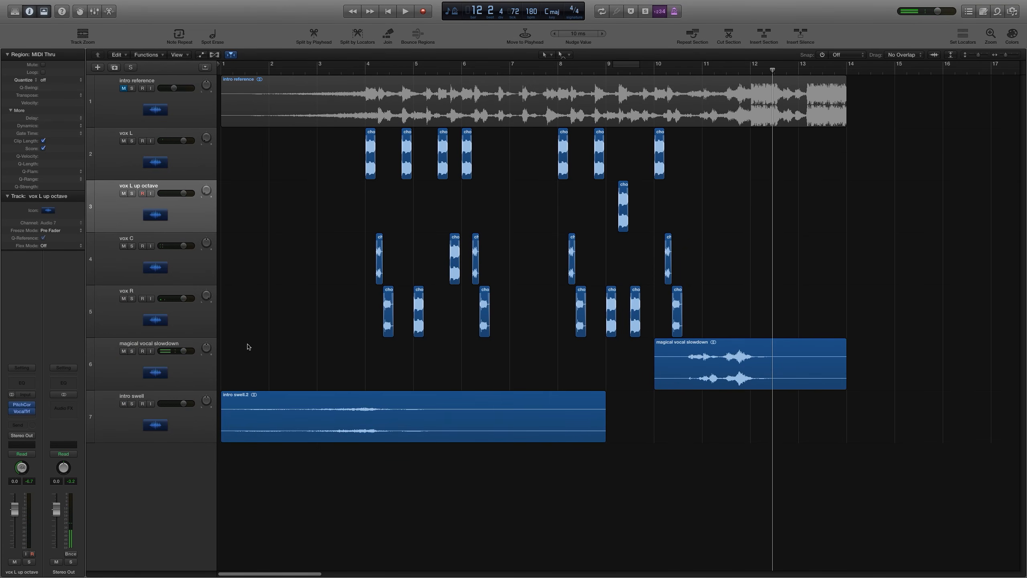
left_click(259, 426)
left_click(380, 376)
key("Return")
key("space")
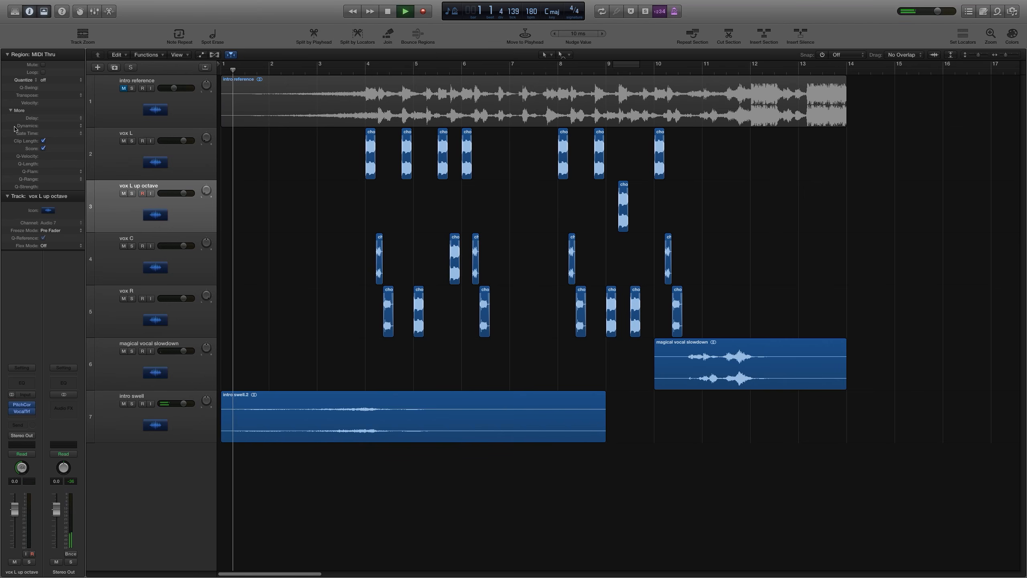
left_click(286, 417)
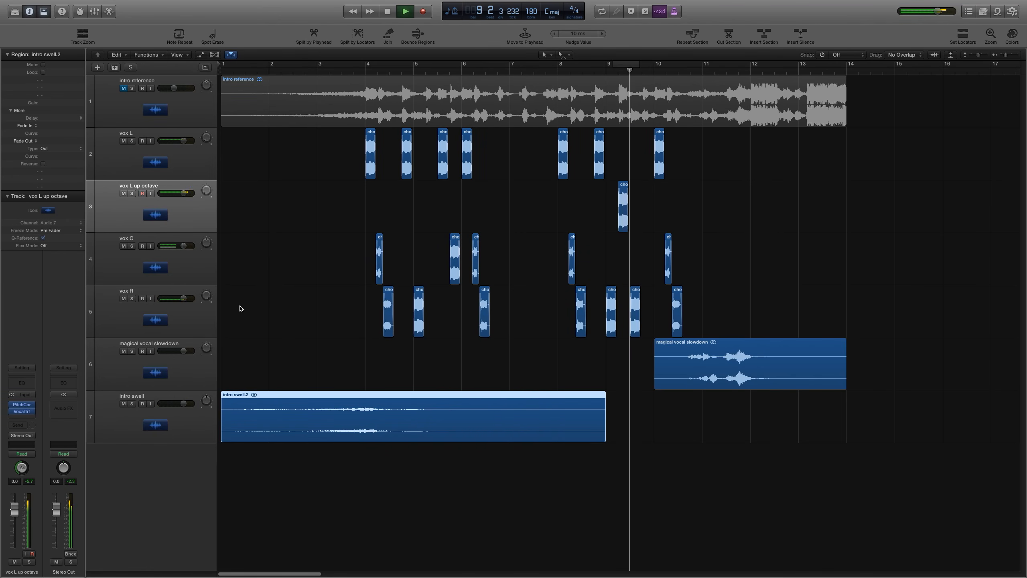
key("space")
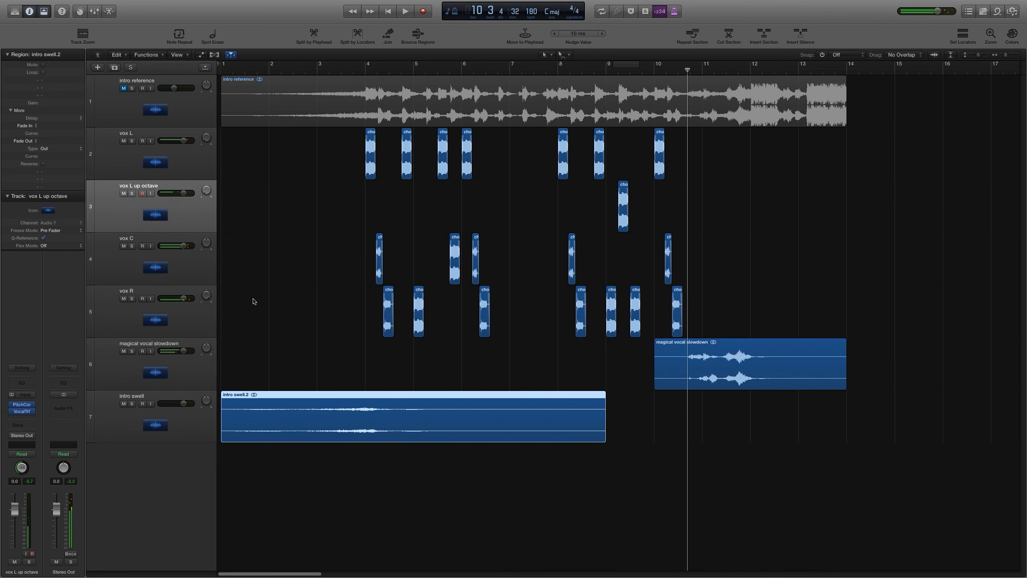
left_click(454, 199)
Step: Route the outputs of vox L, vox L up octave, vox C and vox R to Bus 1
left_click(366, 68)
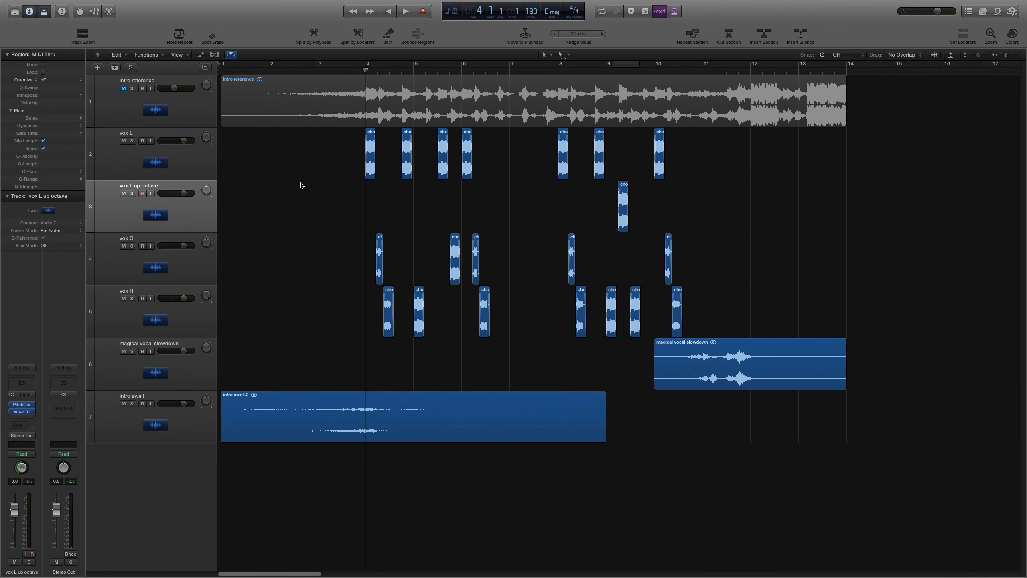
key("x")
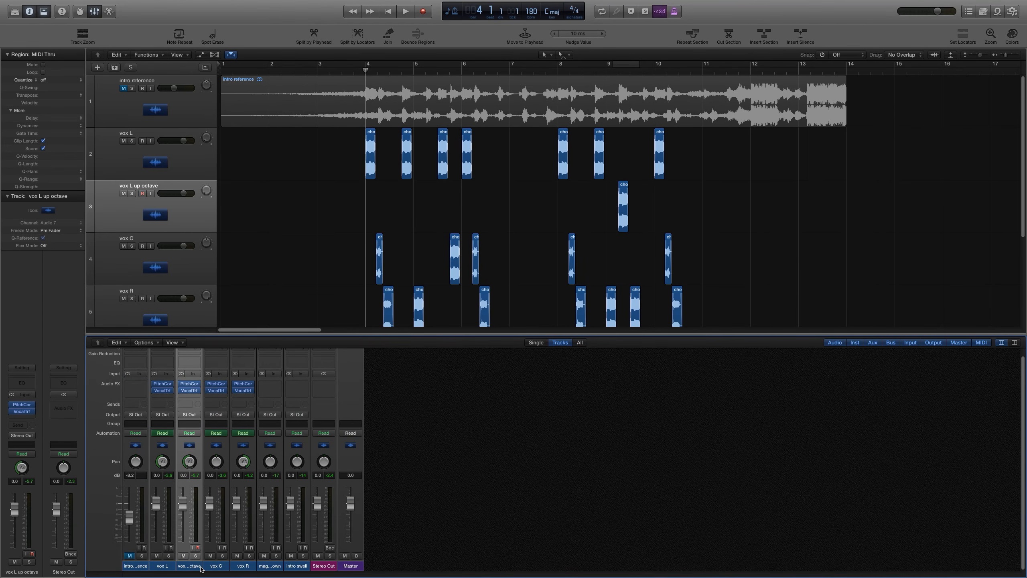
left_click_drag(156, 565, 232, 566)
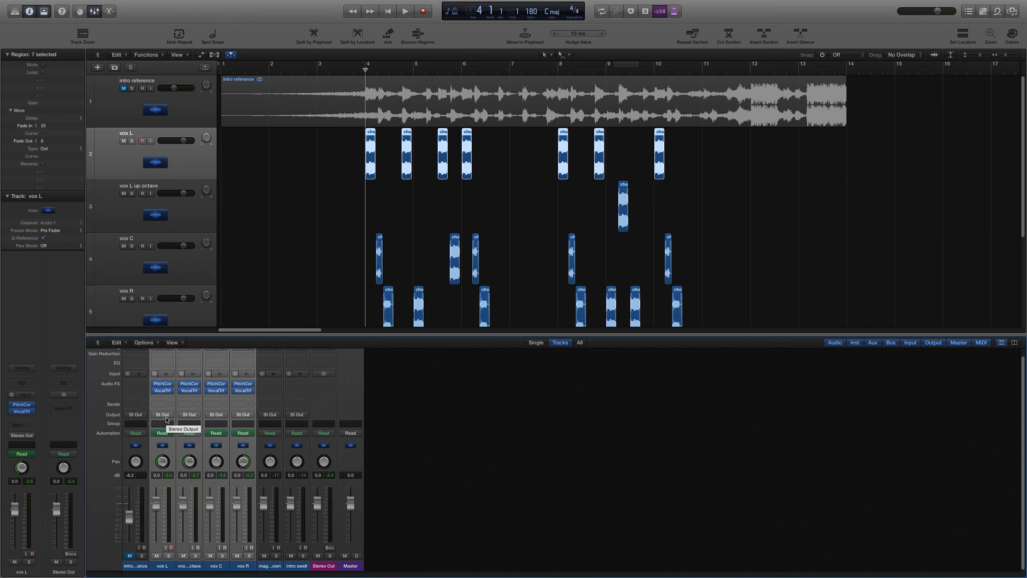
left_click(163, 414)
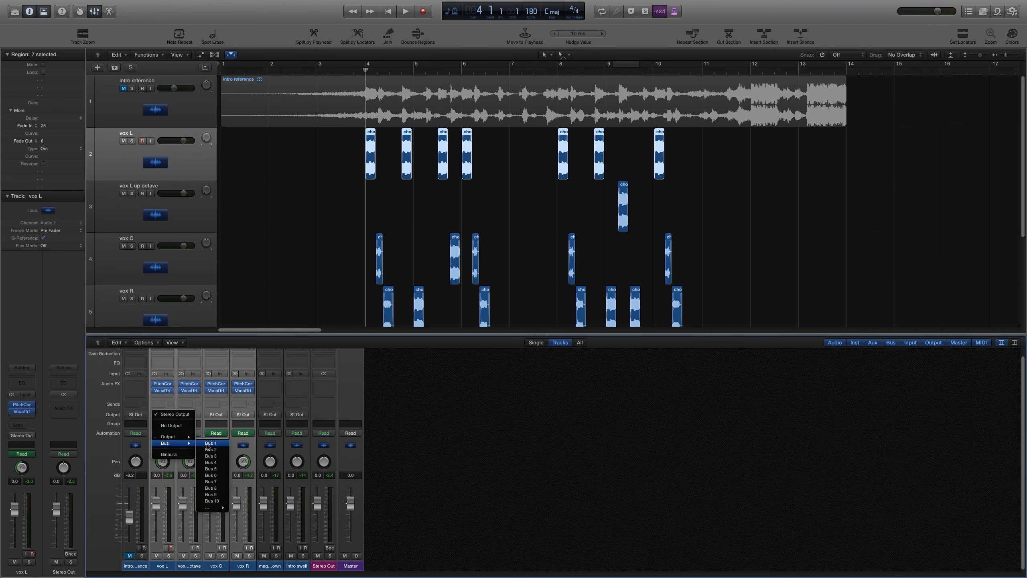
left_click(209, 445)
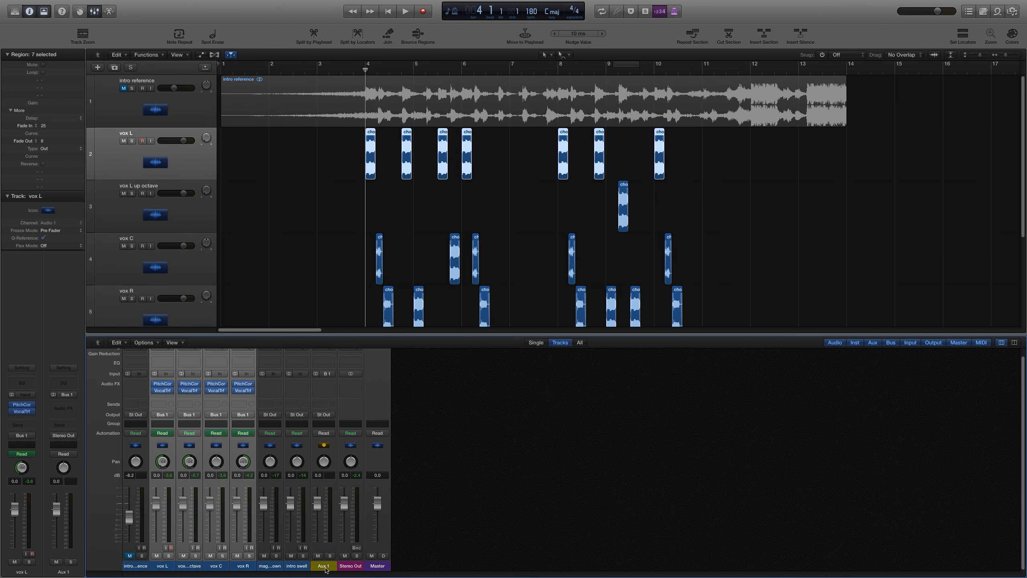
Step: Rename the new Aux 1 channel as Glitched Vox and insert a stereo Space Designer reverb on it
double_click(324, 566)
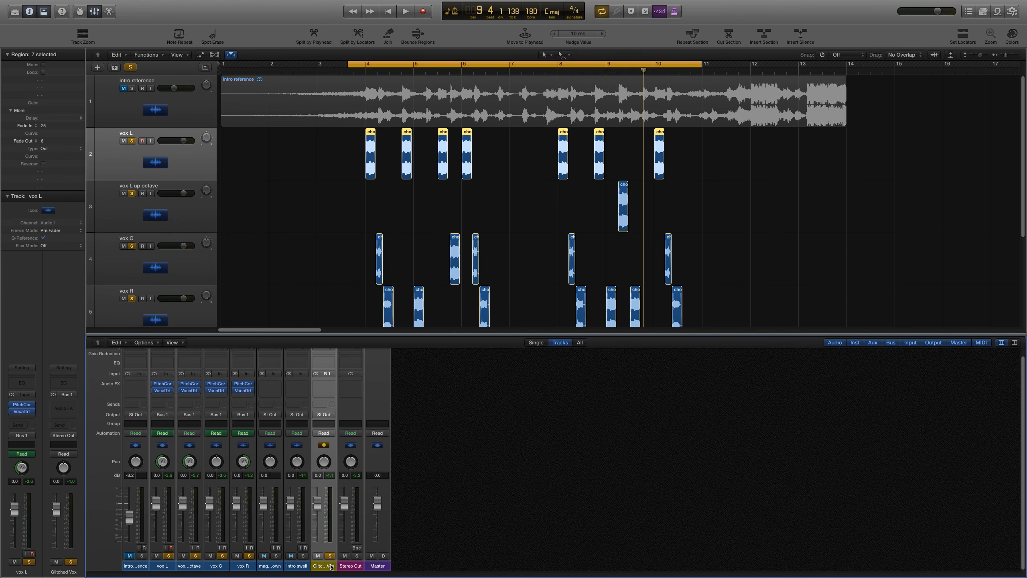
left_click(323, 383)
mouse_move(335, 457)
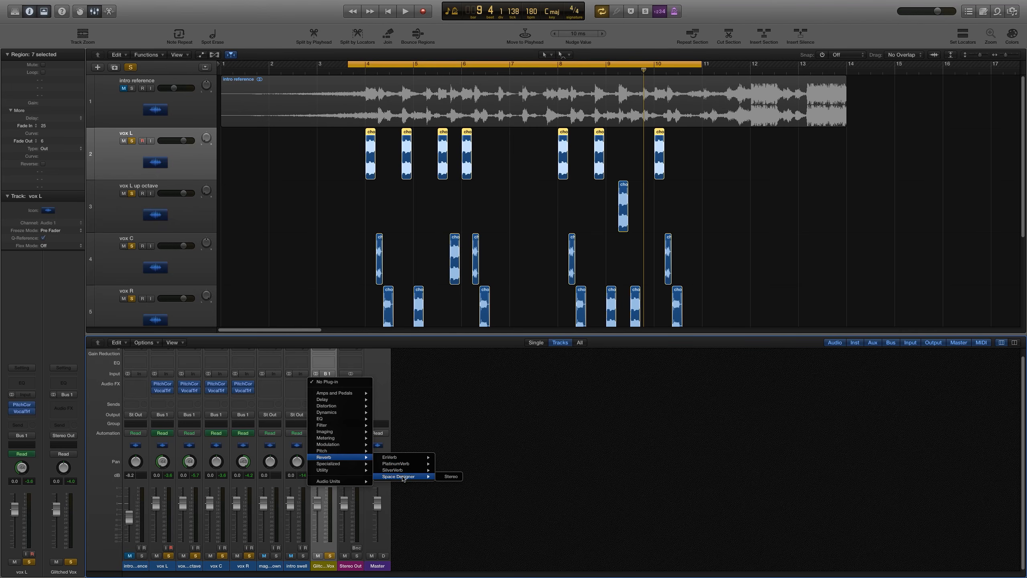
left_click(442, 477)
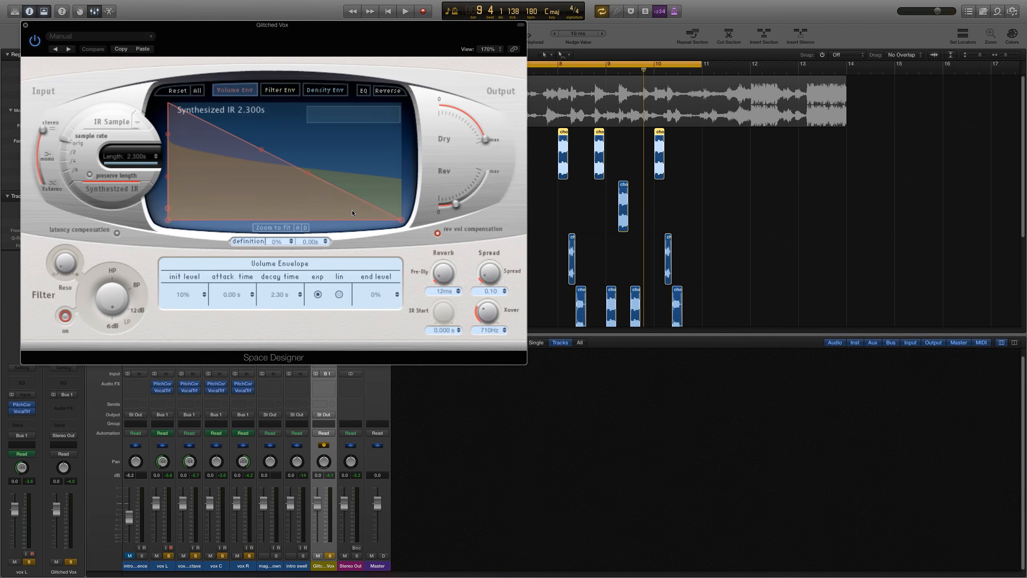
Step: Load the Tiny Phone impulse response from Warped Effects > Speakers in Space Designer
left_click_drag(300, 28, 698, 198)
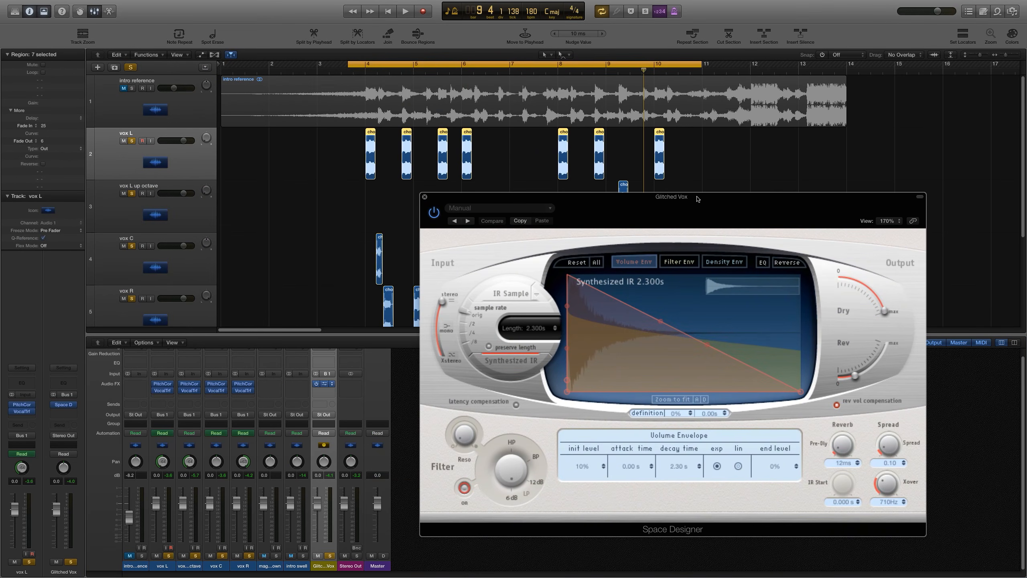
left_click(522, 207)
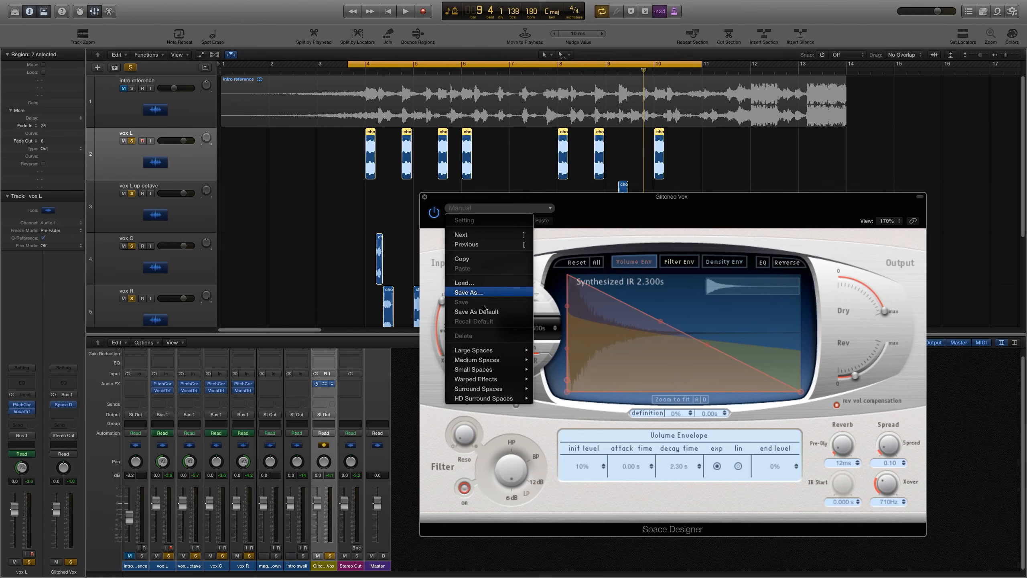
mouse_move(492, 383)
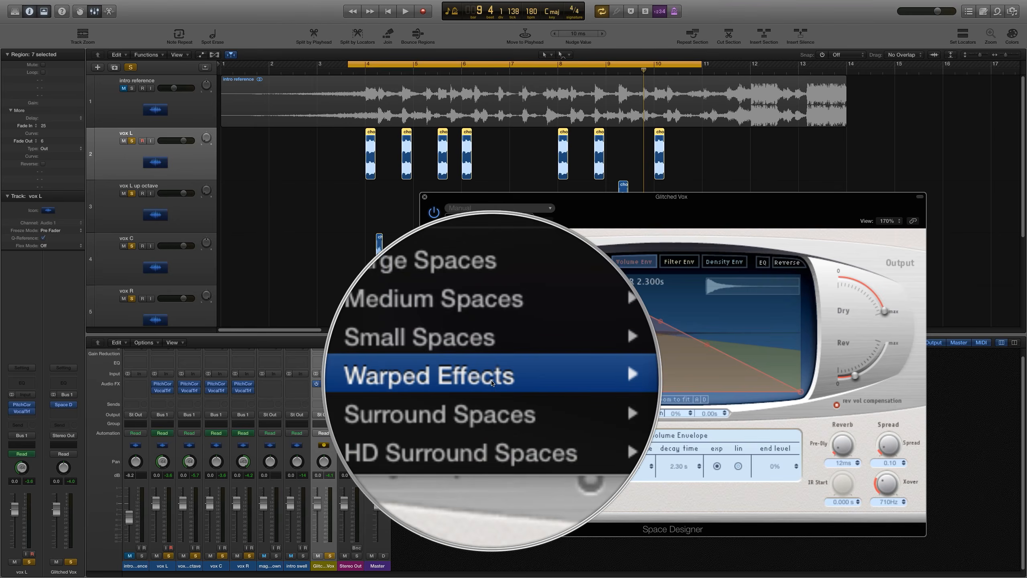
mouse_move(571, 426)
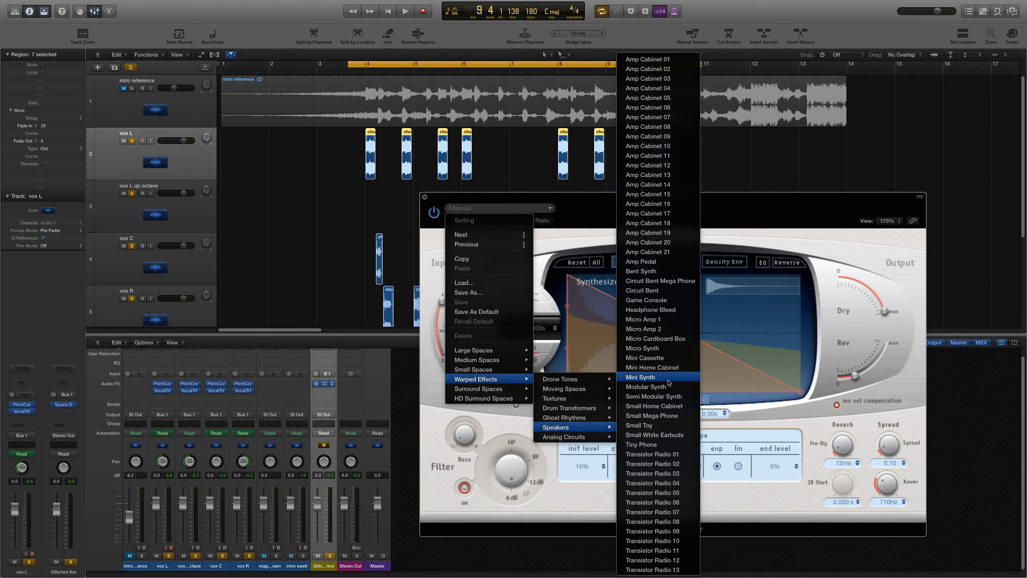
left_click(657, 445)
Step: Set Space Designer's Dry level to about -8.6 dB and adjust the Rev level while auditioning, then close the plug-in
key("space")
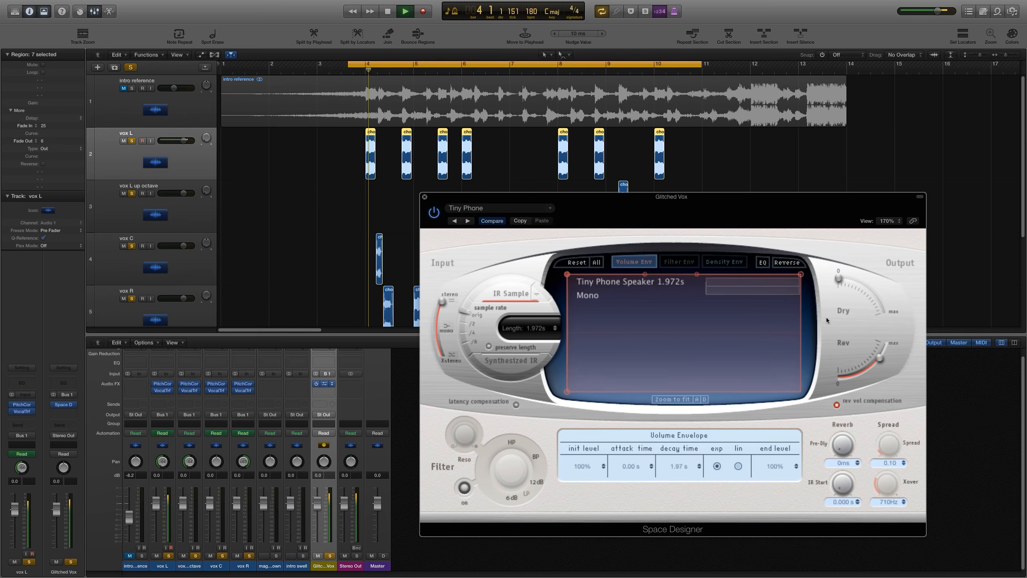
left_click_drag(880, 357, 879, 353)
key("space")
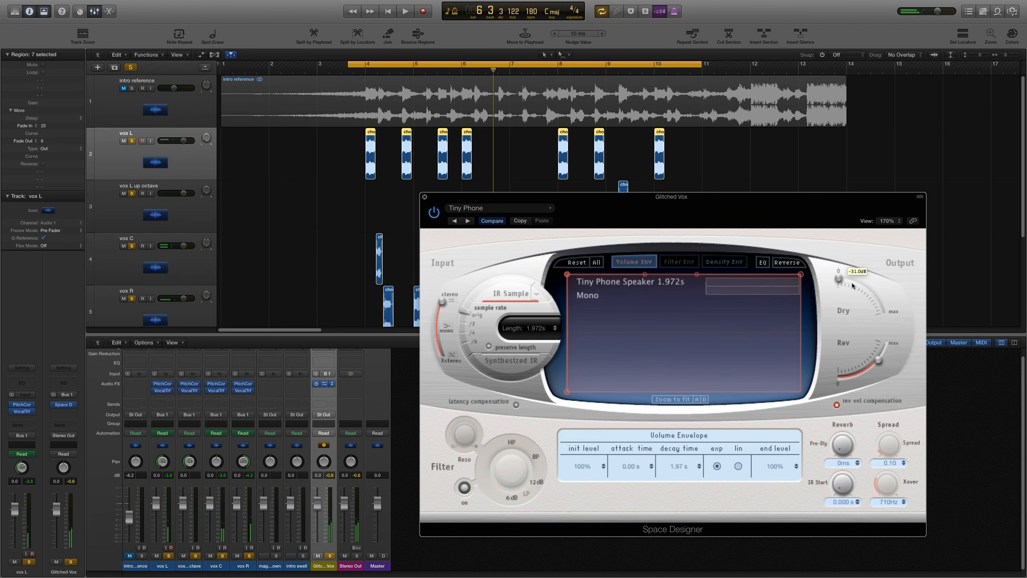
key("space")
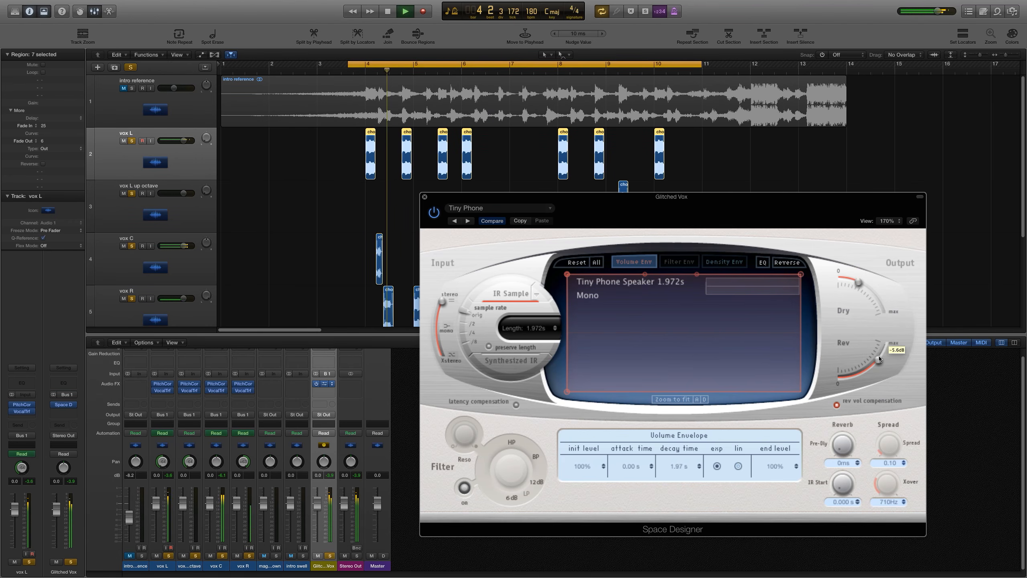
left_click(871, 289)
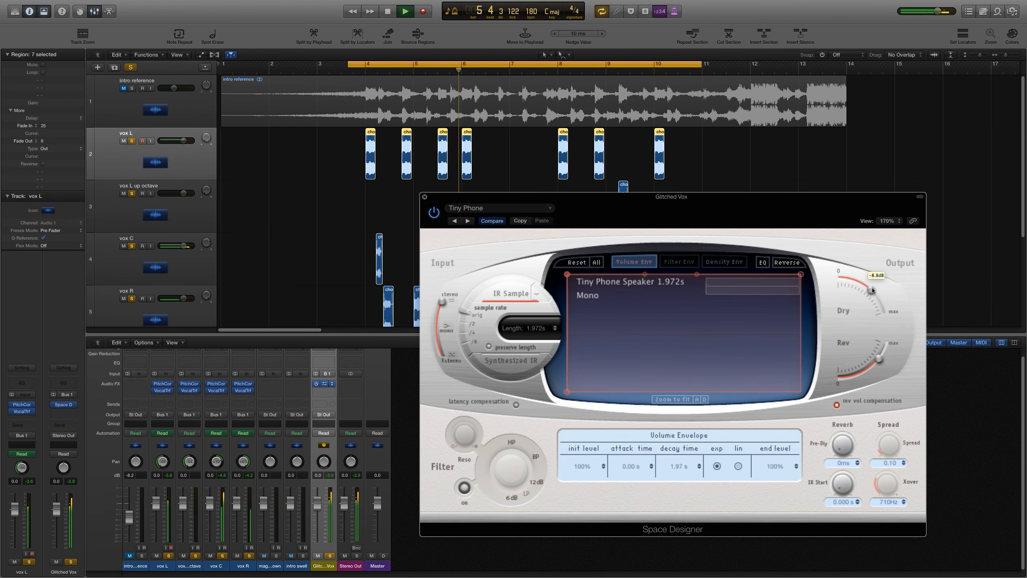
left_click_drag(879, 358, 878, 360)
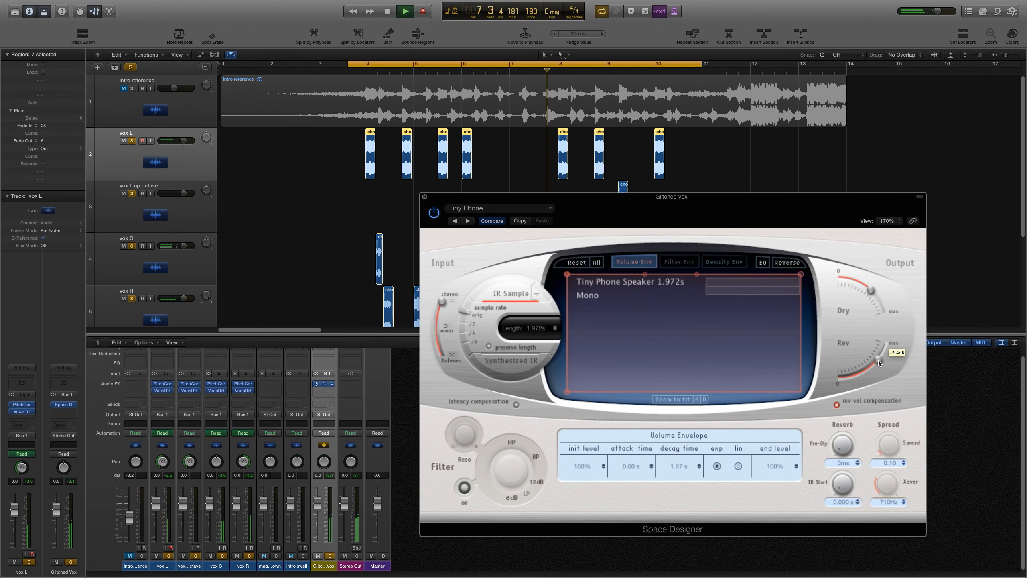
left_click(424, 198)
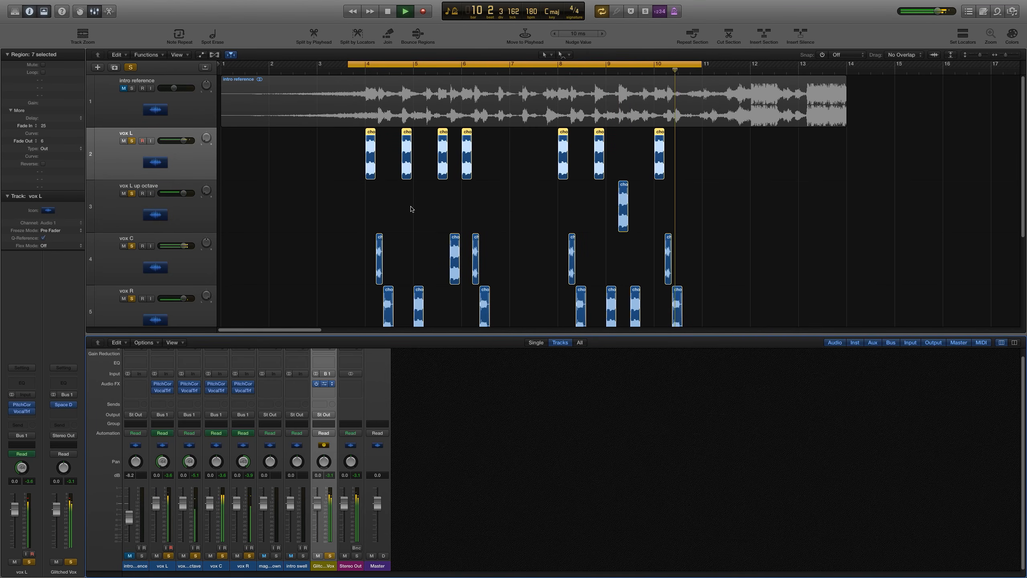
Step: Add a Bus 2 send to the vox L, vox L up octave, vox C, vox R, magical vocal slowdown and intro swell channels
left_click(323, 394)
left_click(327, 294)
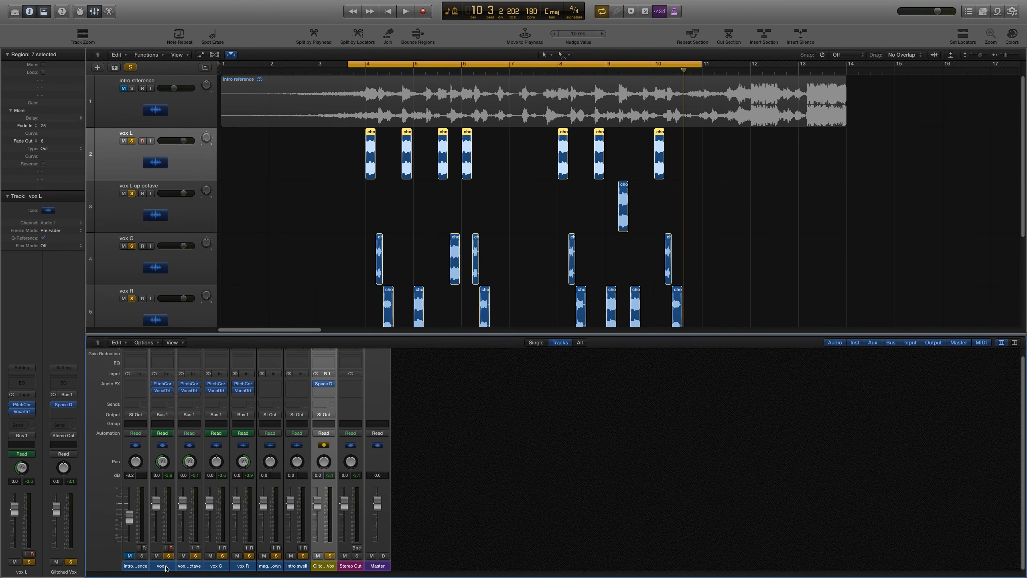
left_click_drag(194, 568, 286, 570)
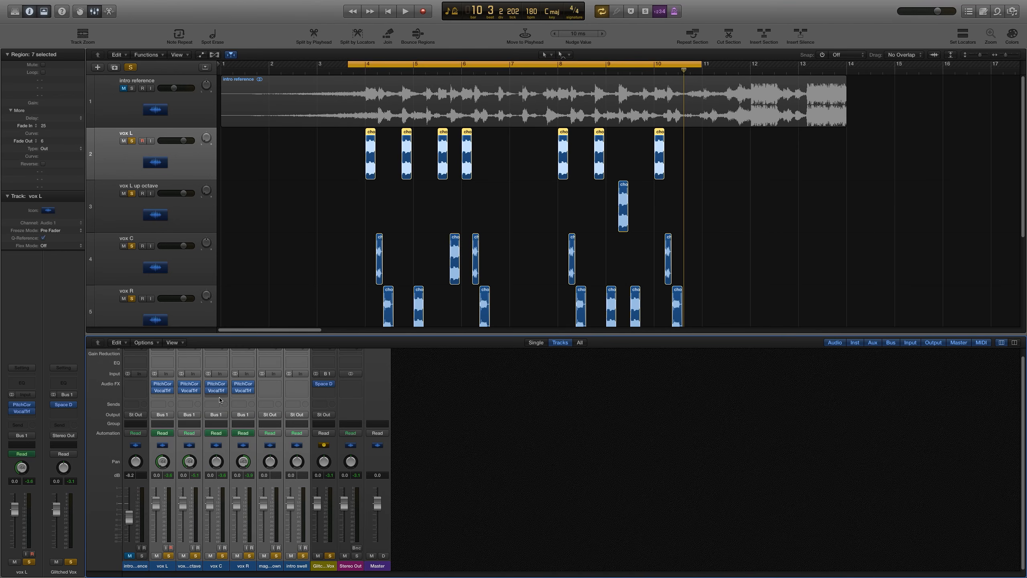
left_click(214, 404)
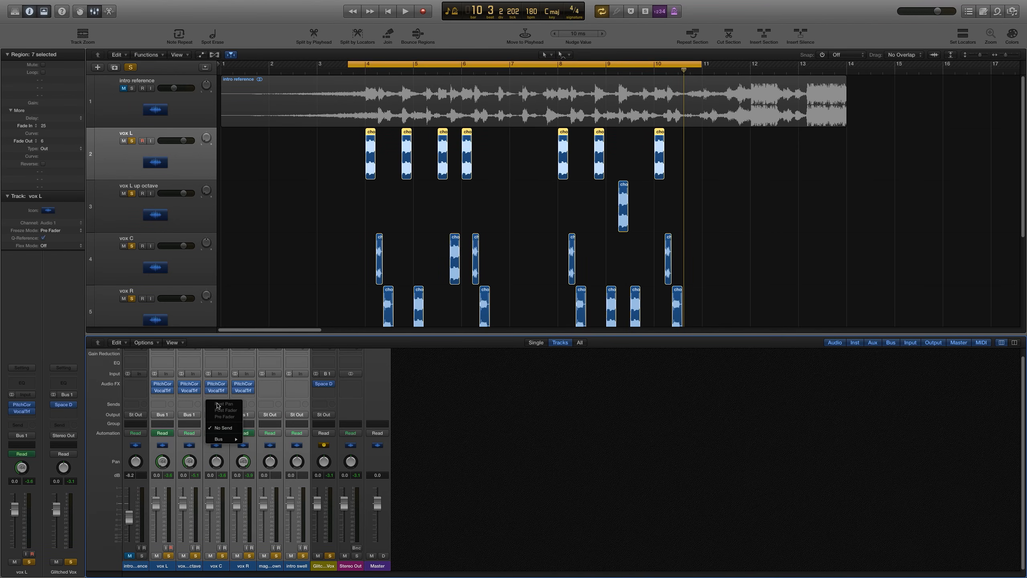
mouse_move(223, 441)
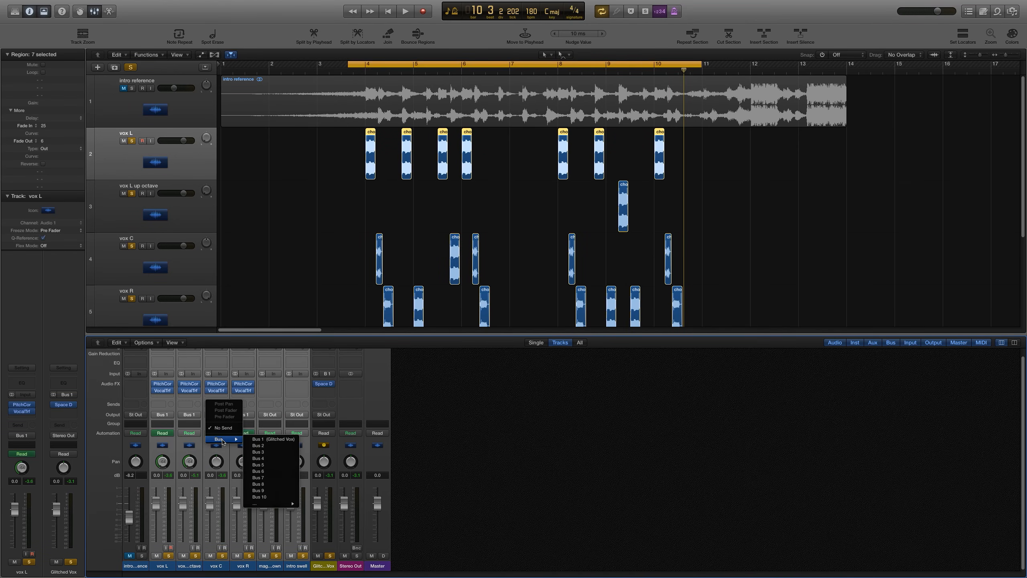
left_click(258, 446)
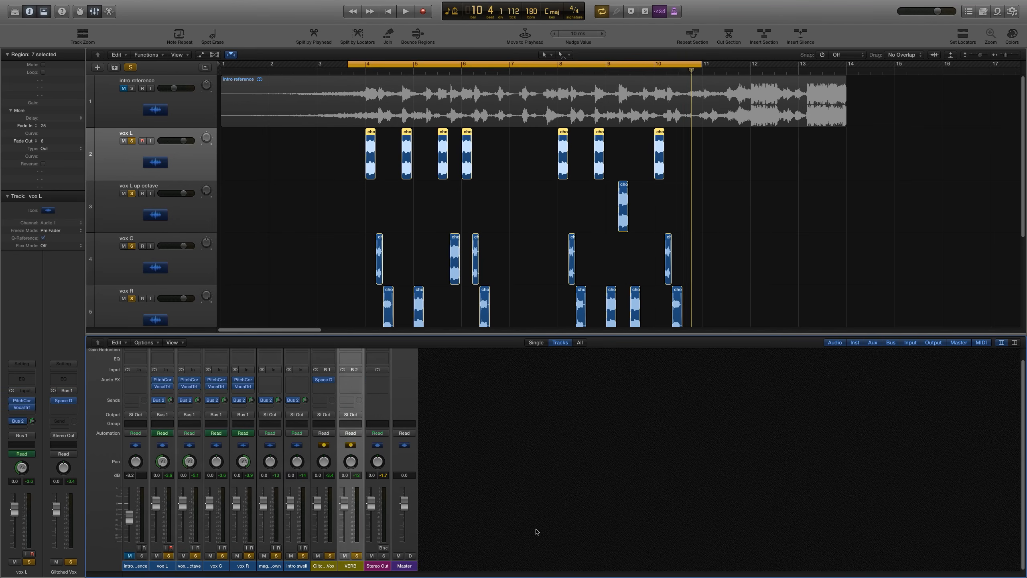
Step: Insert a stereo PlatinumVerb on the VERB aux channel and load its Bright Long Verb preset
left_click(357, 380)
mouse_move(349, 456)
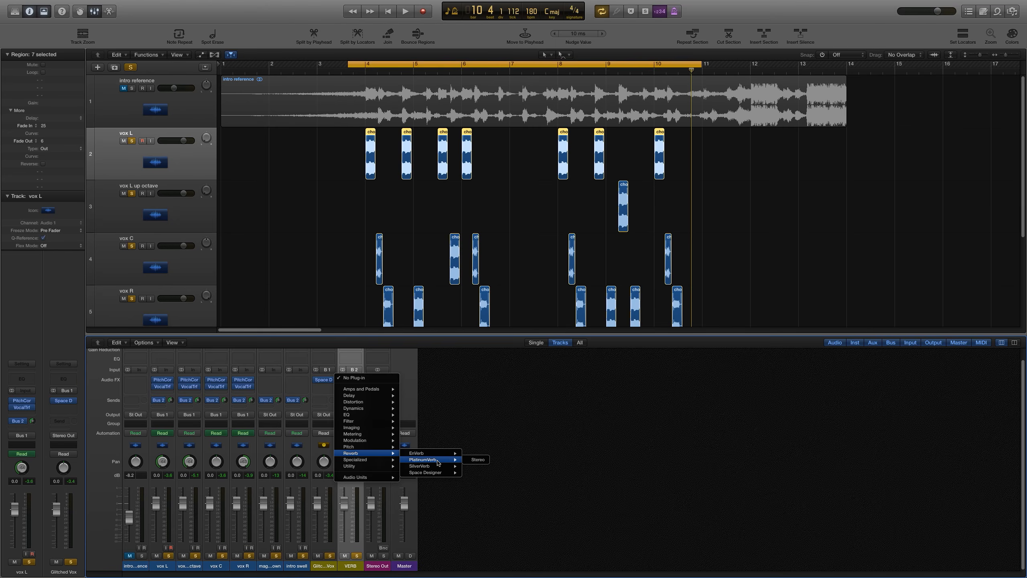
left_click(471, 460)
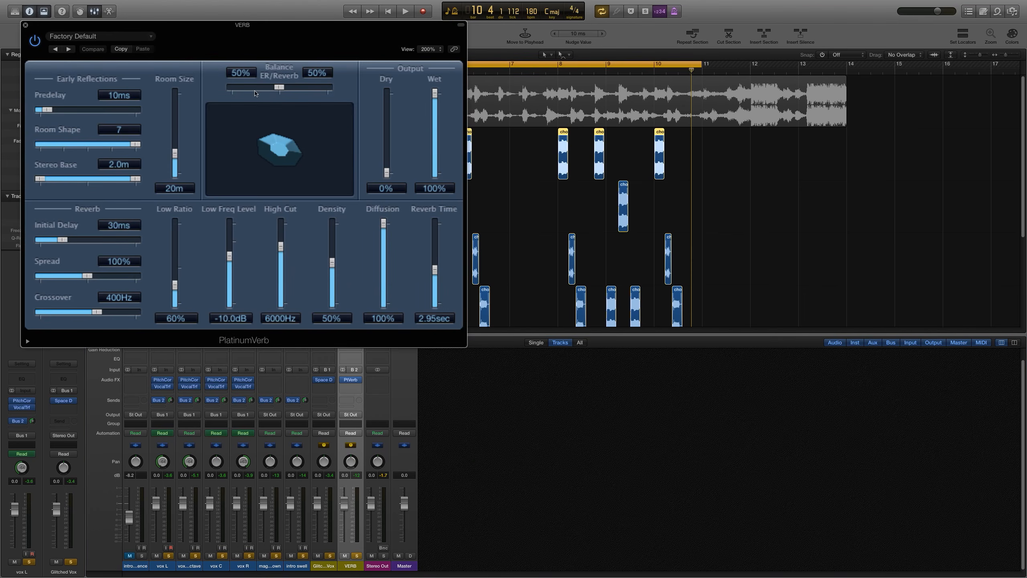
left_click(115, 37)
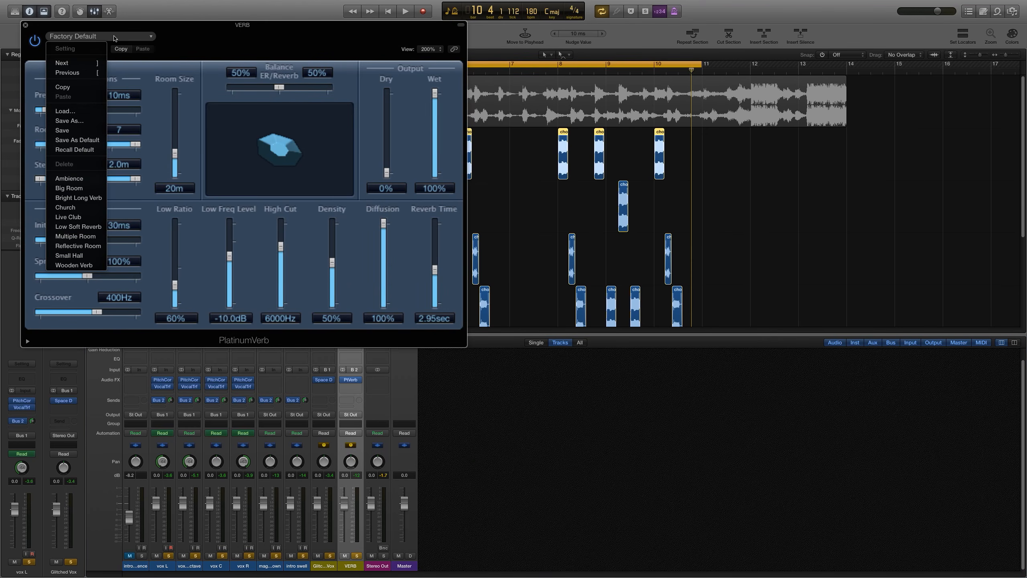
left_click(70, 198)
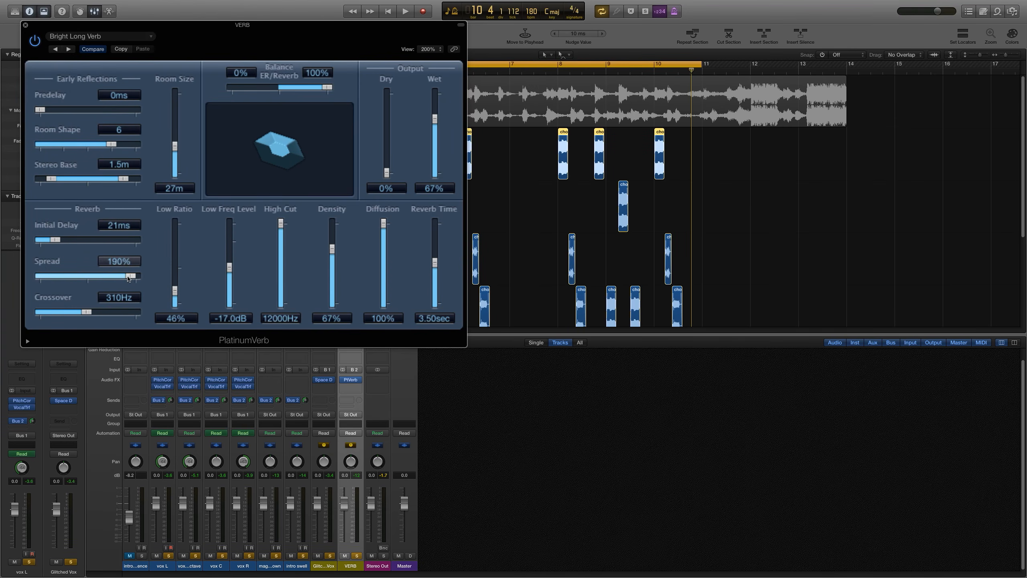
Step: Set PlatinumVerb's Spread to 192%, Room Size to 60m, Reverb Time to about 4.55 s and Wet to 100%, then close it
left_click_drag(129, 277, 130, 278)
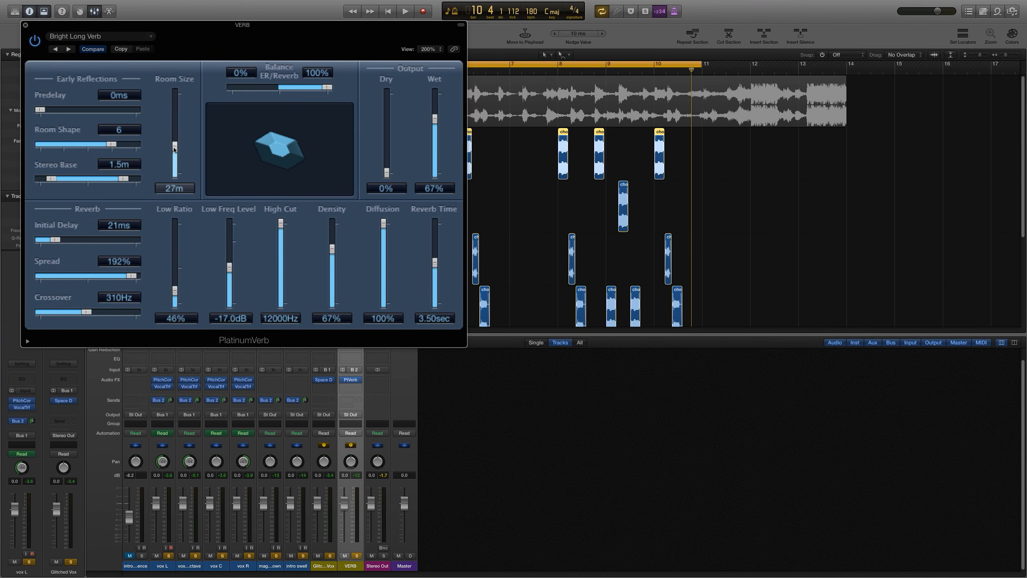
left_click_drag(173, 149, 175, 132)
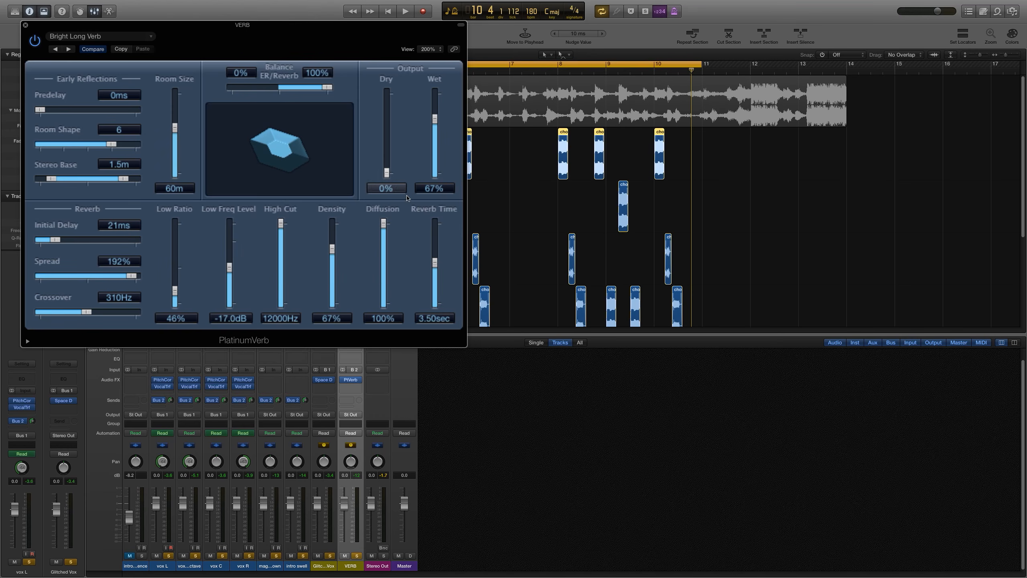
left_click_drag(435, 252, 435, 250)
left_click_drag(434, 118, 435, 38)
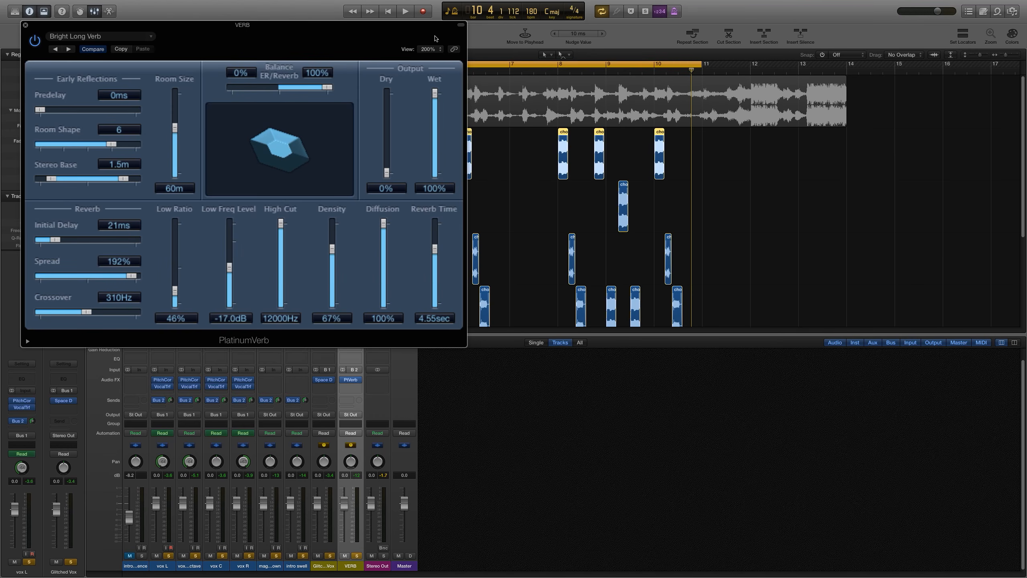
left_click(26, 26)
Step: Play the intro and lower the VERB aux fader to about -3.5 dB while listening
key("space")
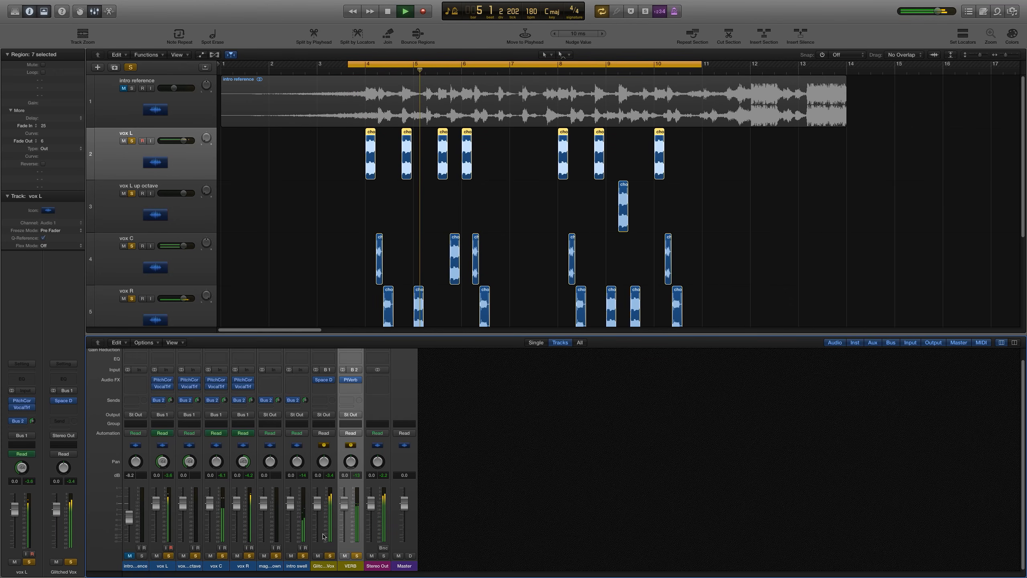
left_click(183, 571)
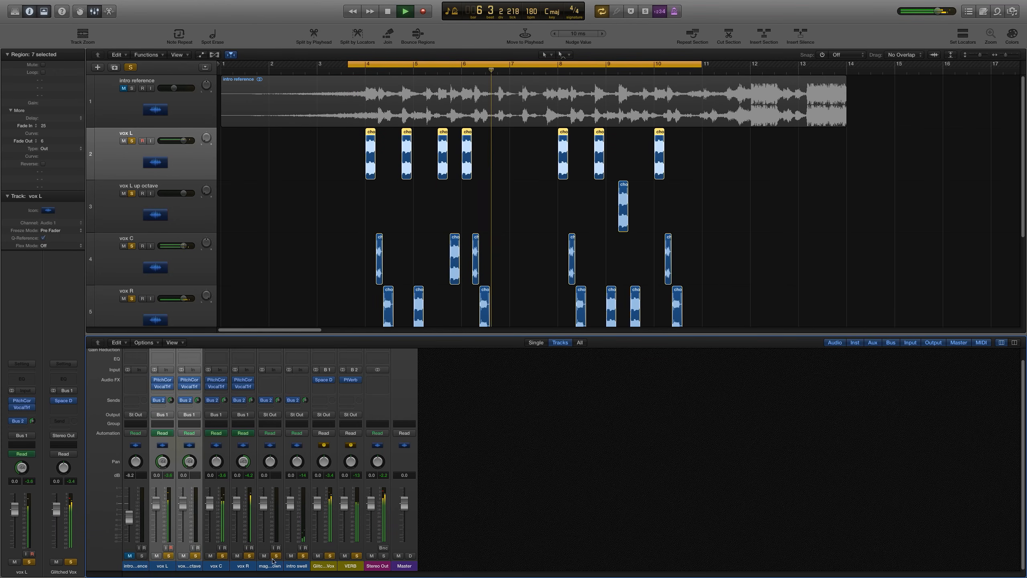
left_click_drag(344, 509, 345, 510)
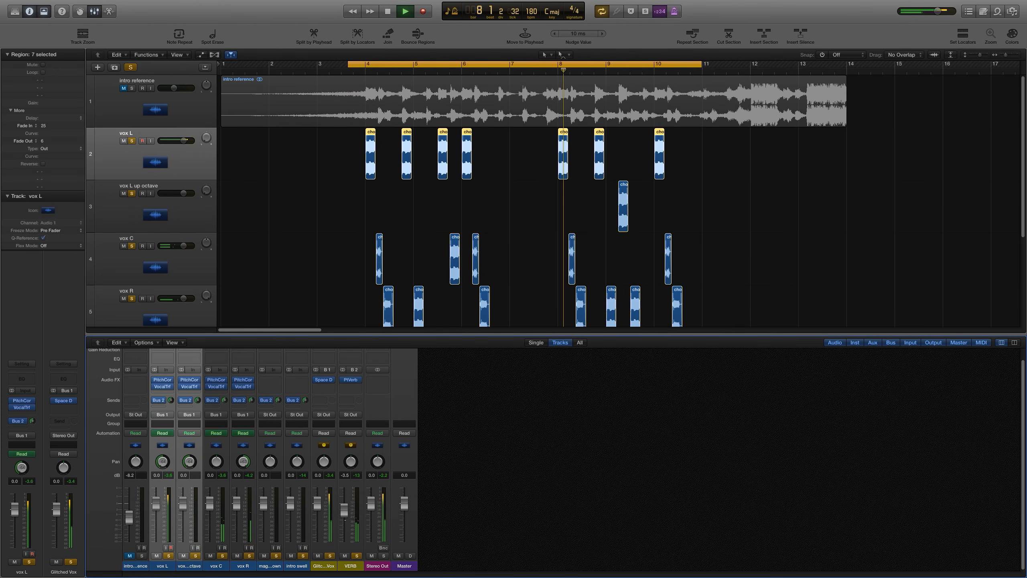
left_click(448, 513)
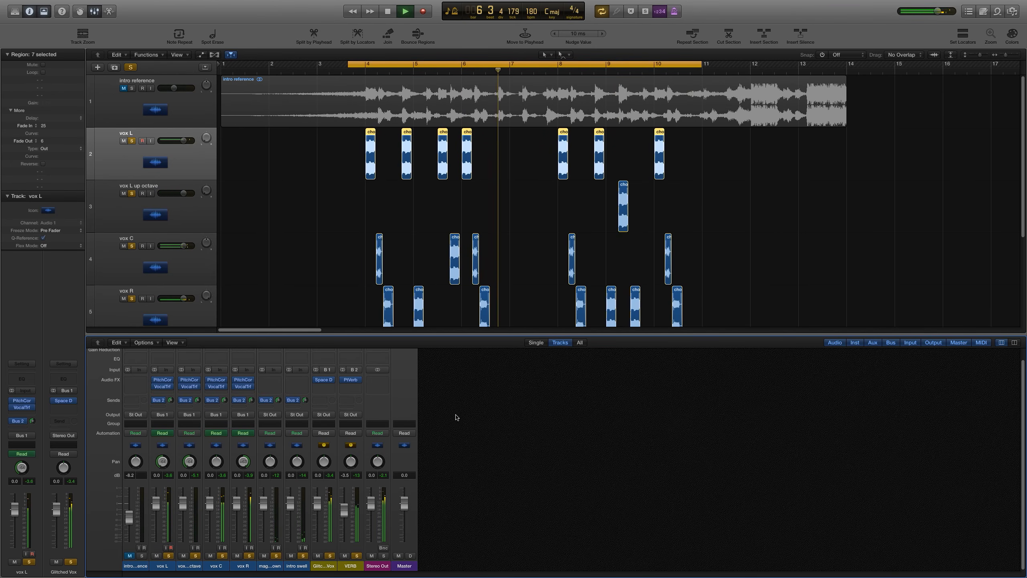
key("c")
key("space")
left_click(493, 236)
key("Return")
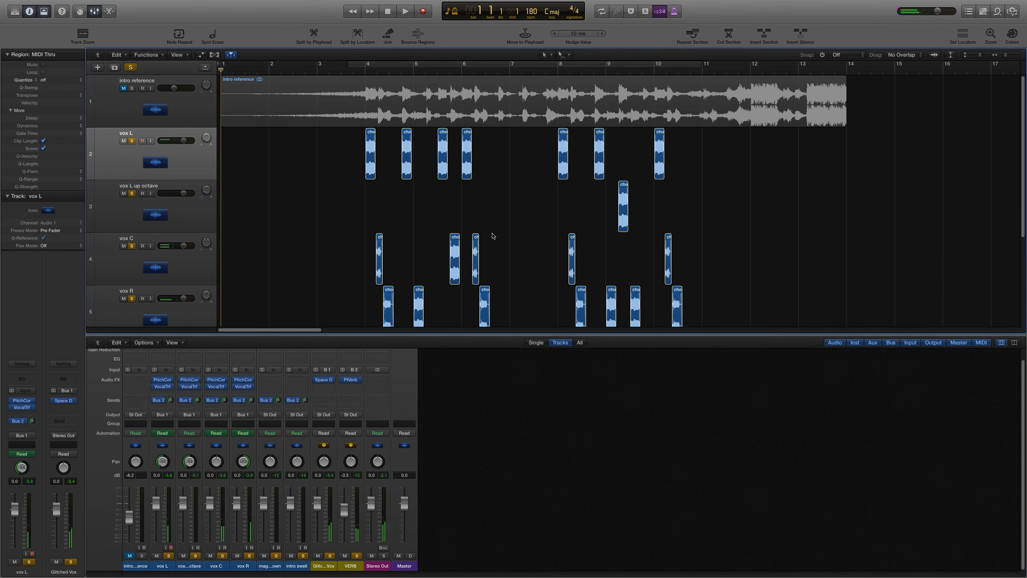
key("super+Left")
key("x")
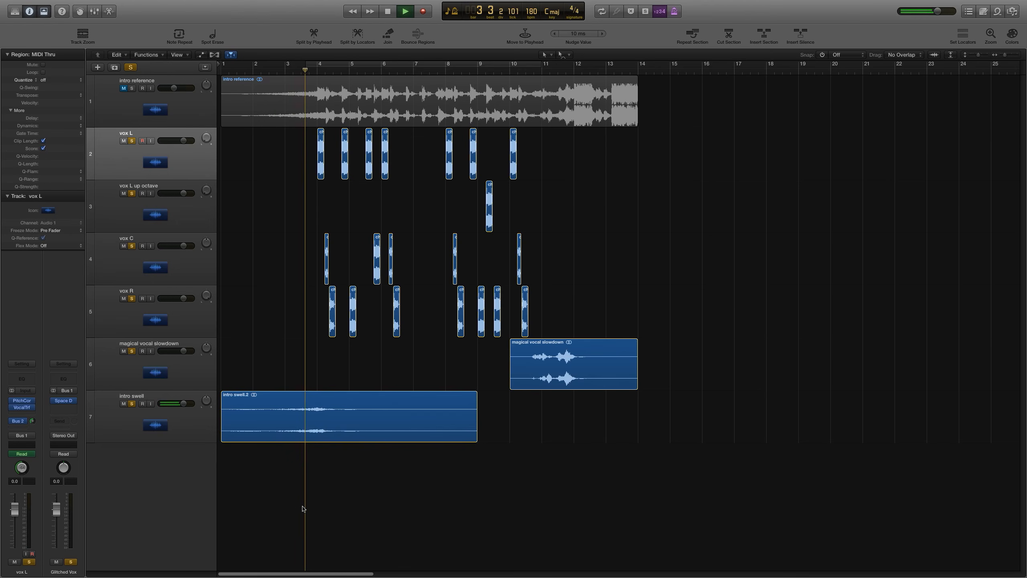
left_click(191, 437)
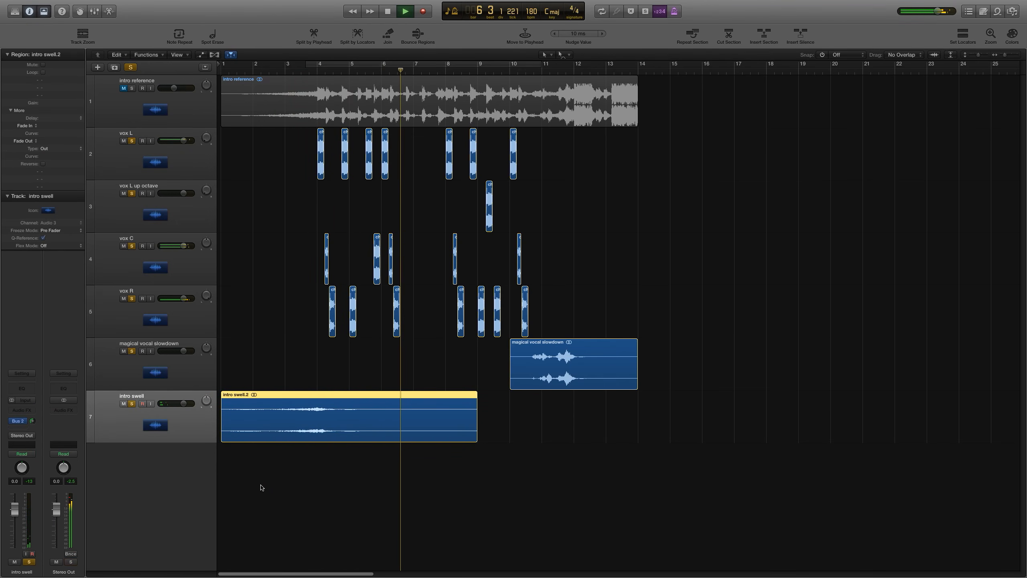
key("x")
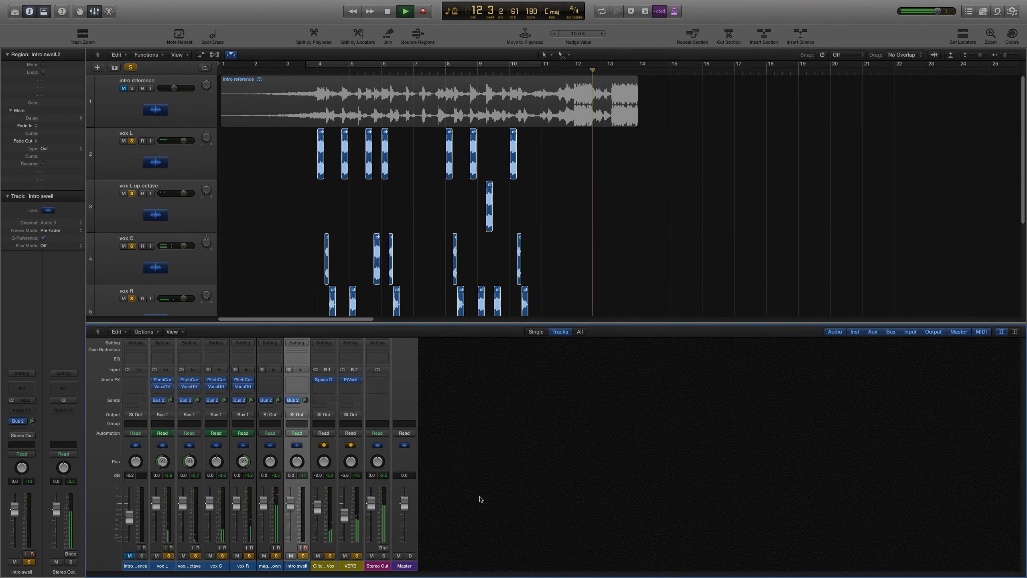
left_click(518, 480)
key("Return")
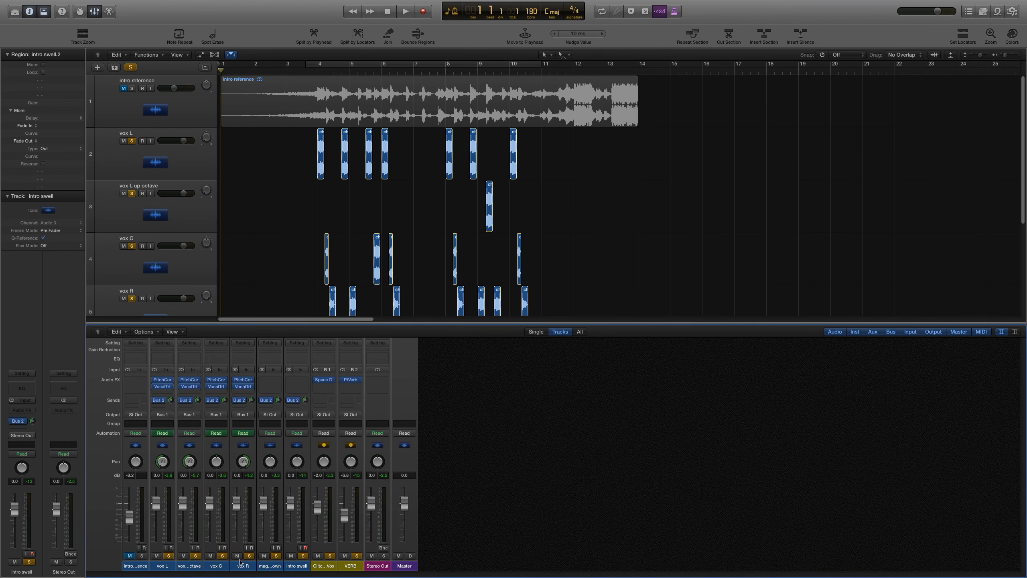
Step: Set the vox L, vox L up octave, vox C and vox R faders together to about -3.1 dB while auditioning from bar 4
left_click_drag(162, 563, 251, 563)
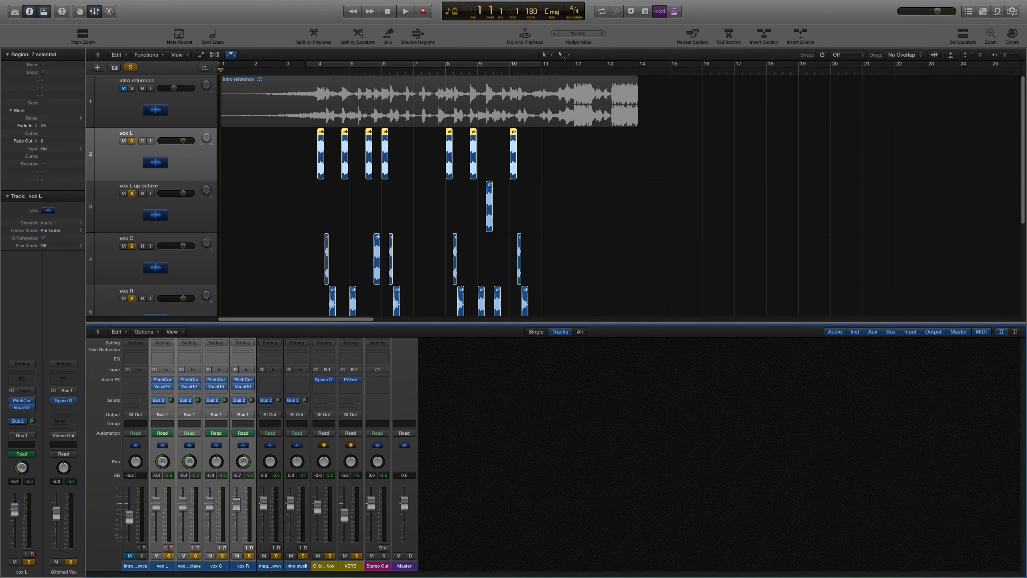
left_click_drag(237, 510, 240, 524)
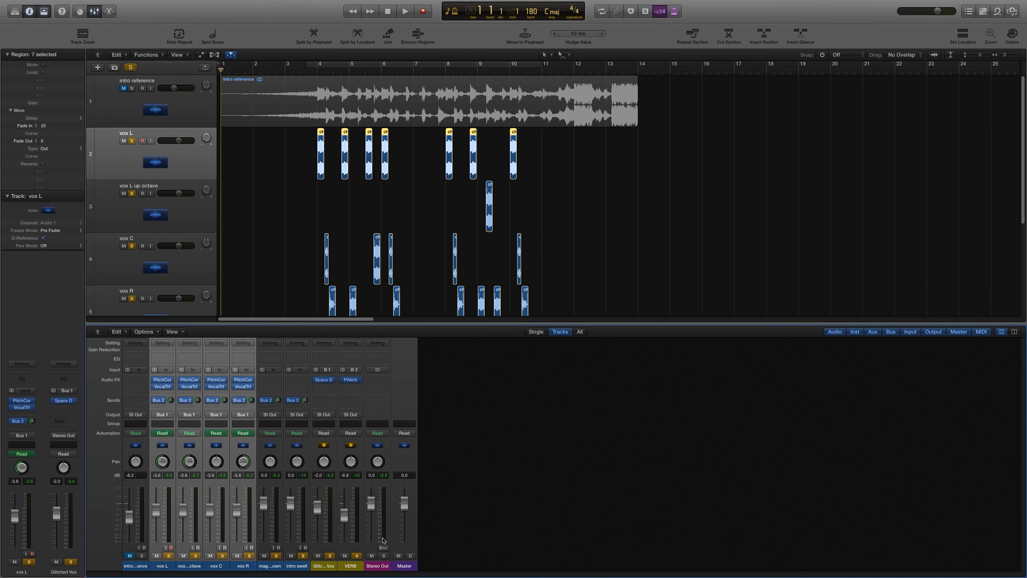
left_click(498, 504)
left_click(311, 64)
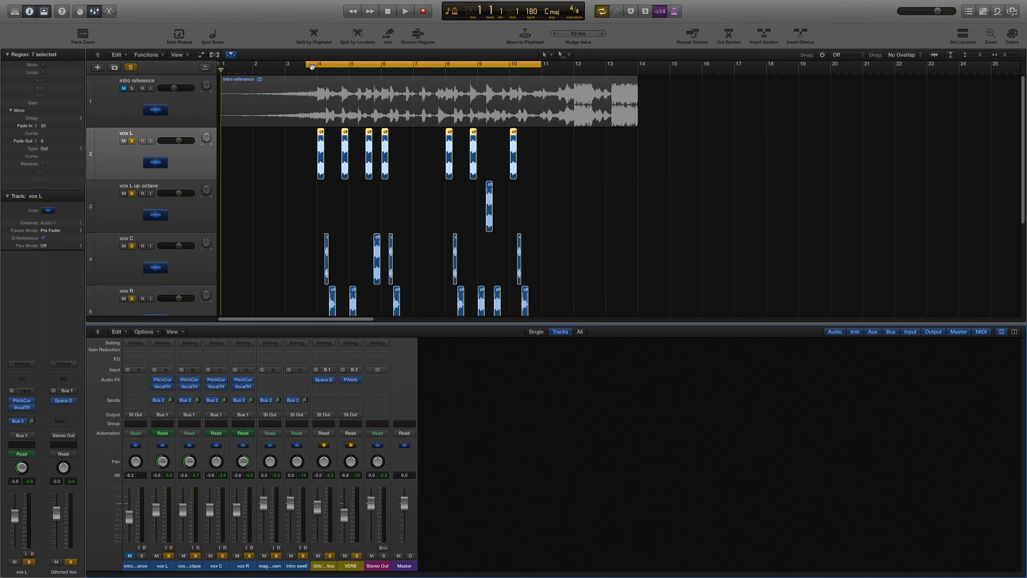
key("space")
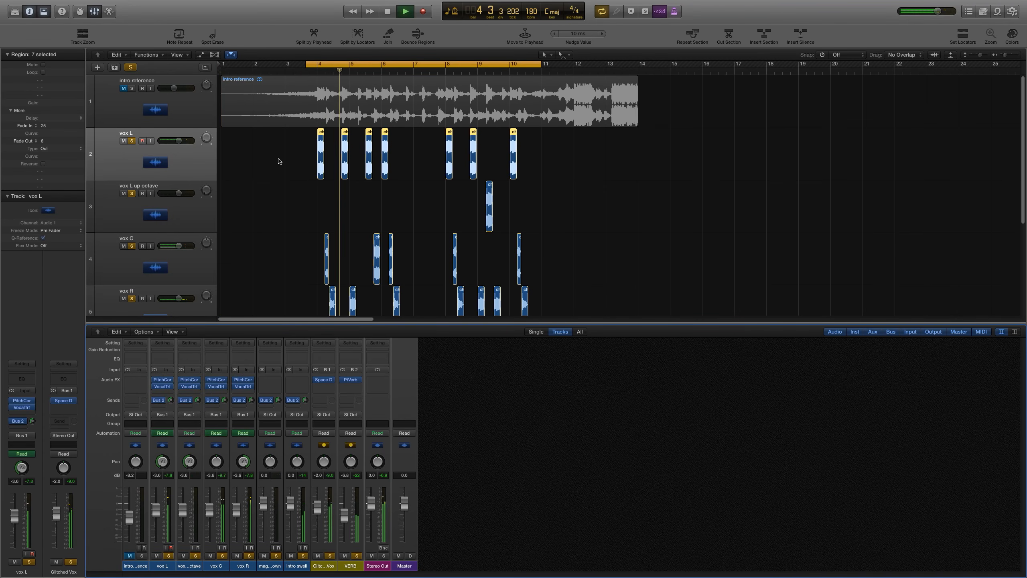
left_click_drag(170, 567, 242, 566)
left_click_drag(237, 518, 238, 517)
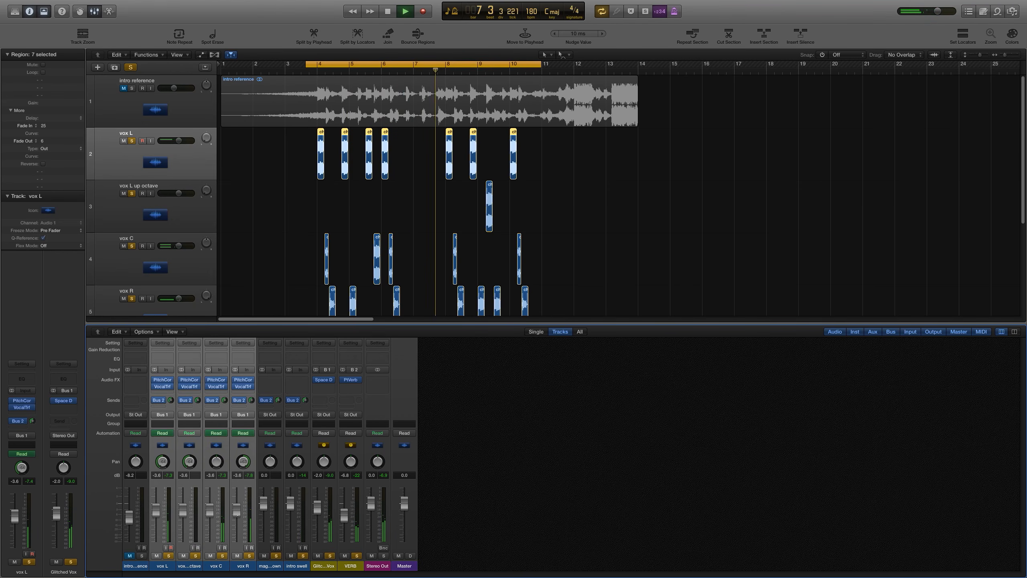
left_click(597, 468)
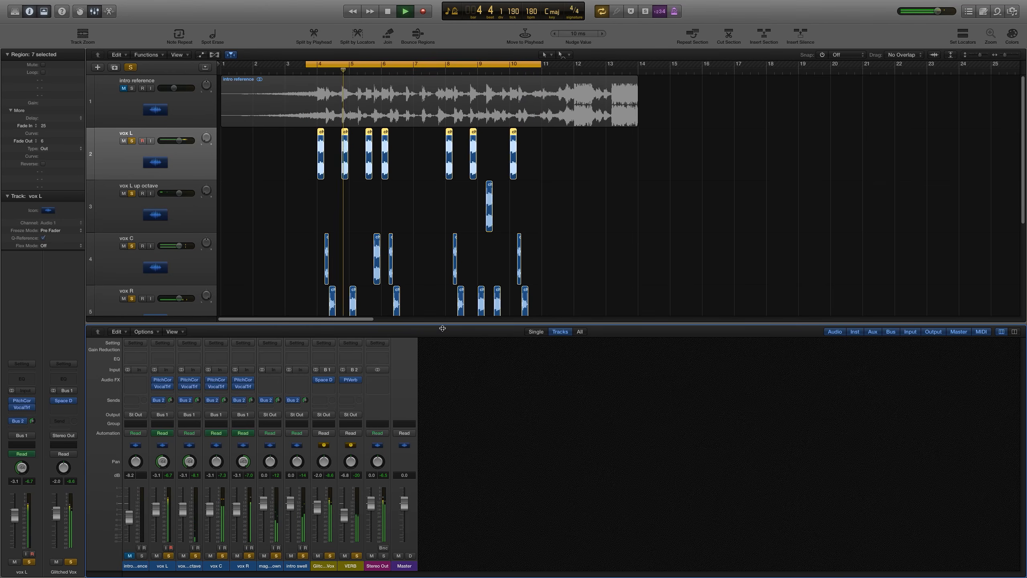
left_click_drag(442, 324, 443, 342)
key("x")
key("space")
left_click(564, 290)
key("c")
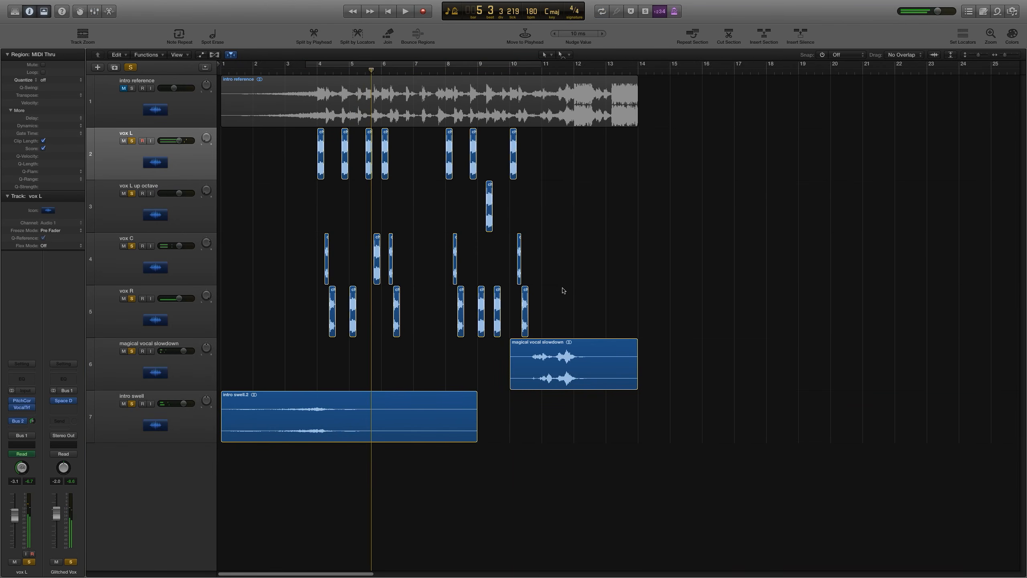
key("Return")
Step: Raise the intro swell region's gain to about +6.4 dB
left_click(332, 413)
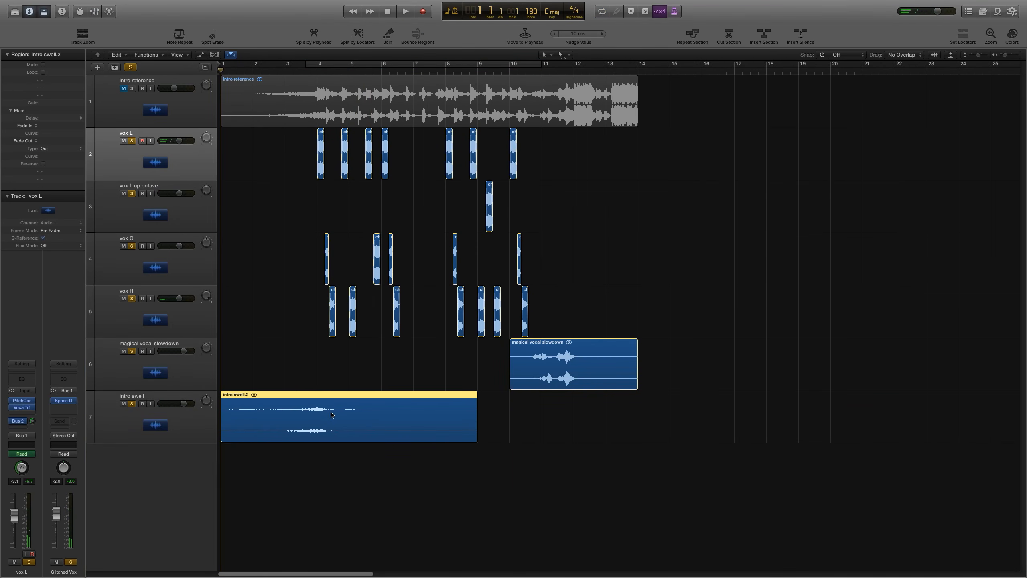
left_click(275, 343)
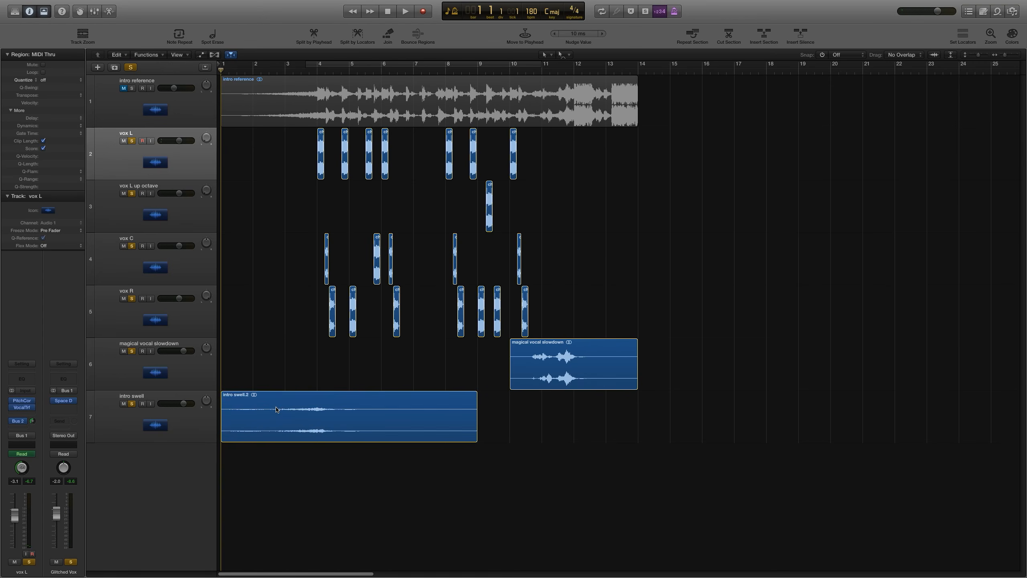
left_click(276, 409)
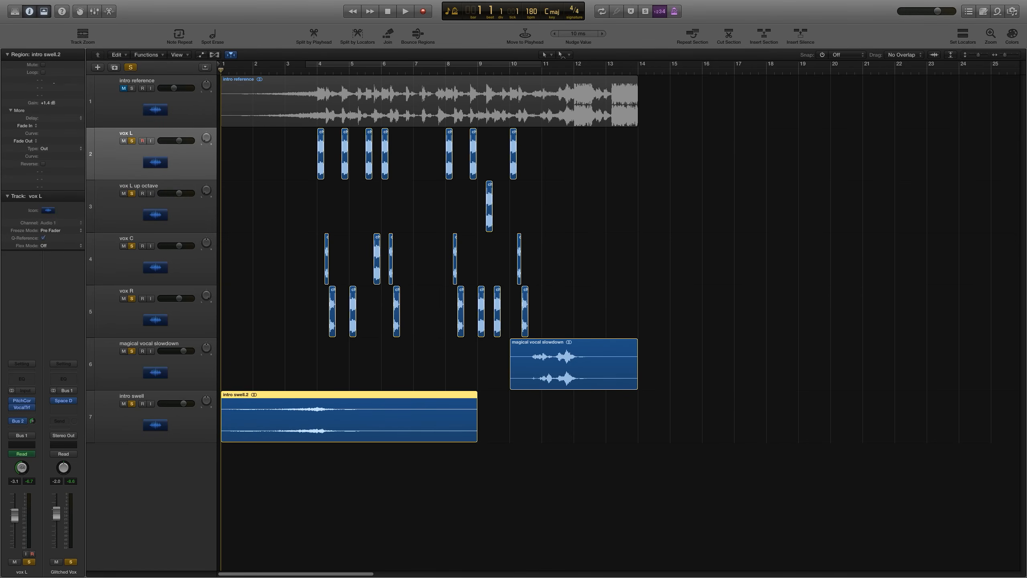
left_click_drag(48, 103, 48, 86)
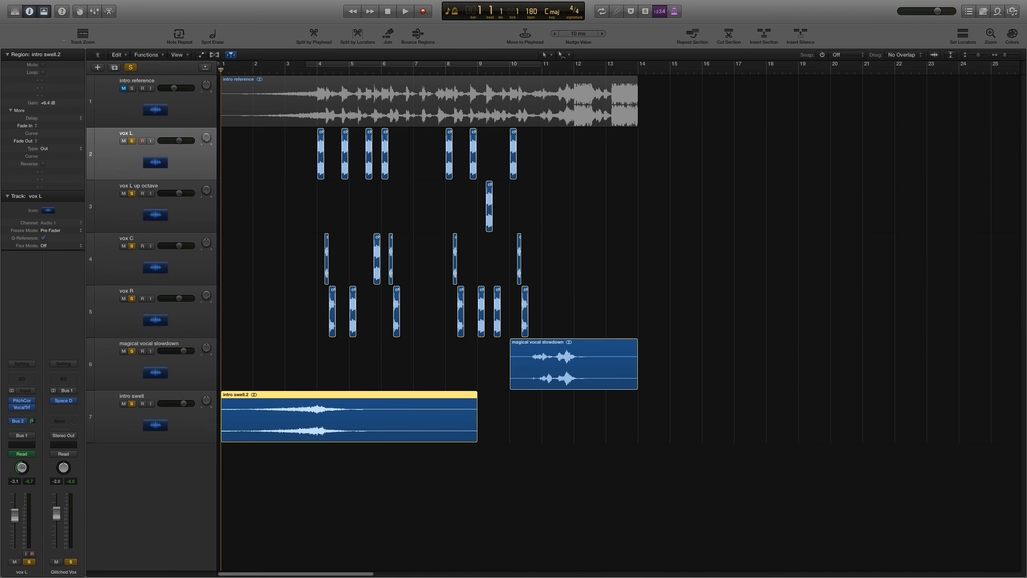
left_click_drag(63, 40, 62, 55)
left_click(321, 352)
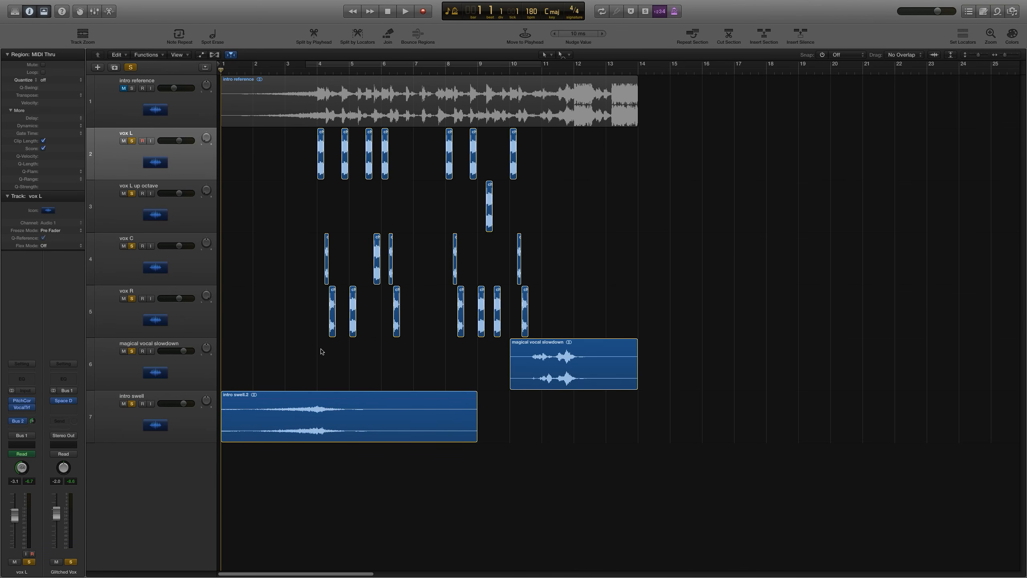
Step: Play back the intro to audition the vocal balance
key("space")
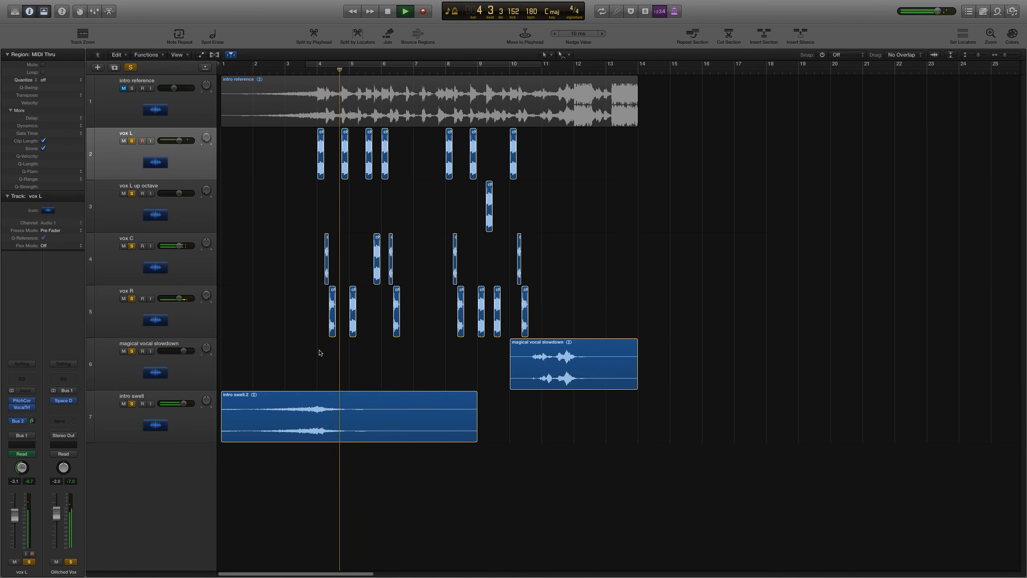
left_click(126, 427)
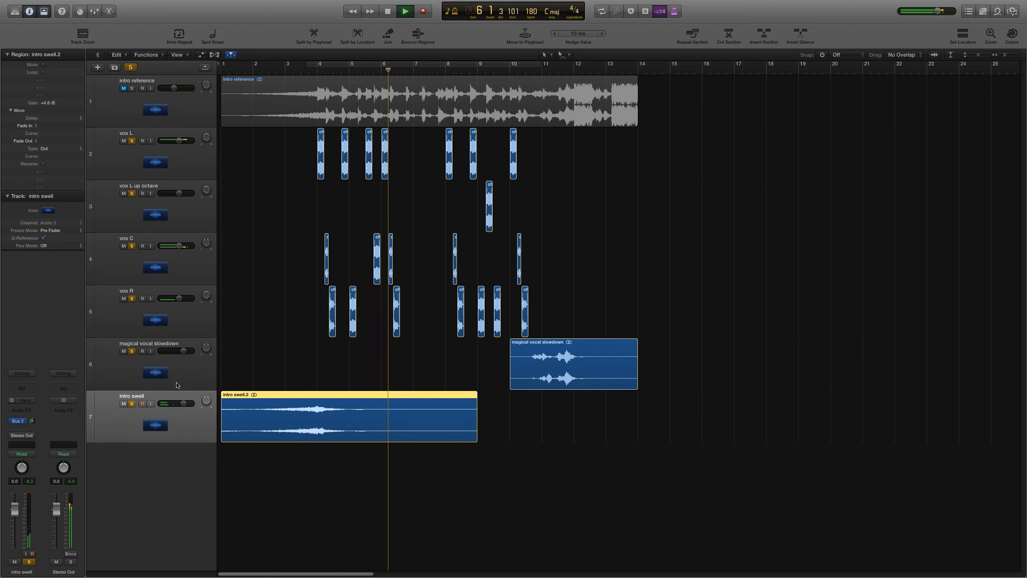
left_click(260, 355)
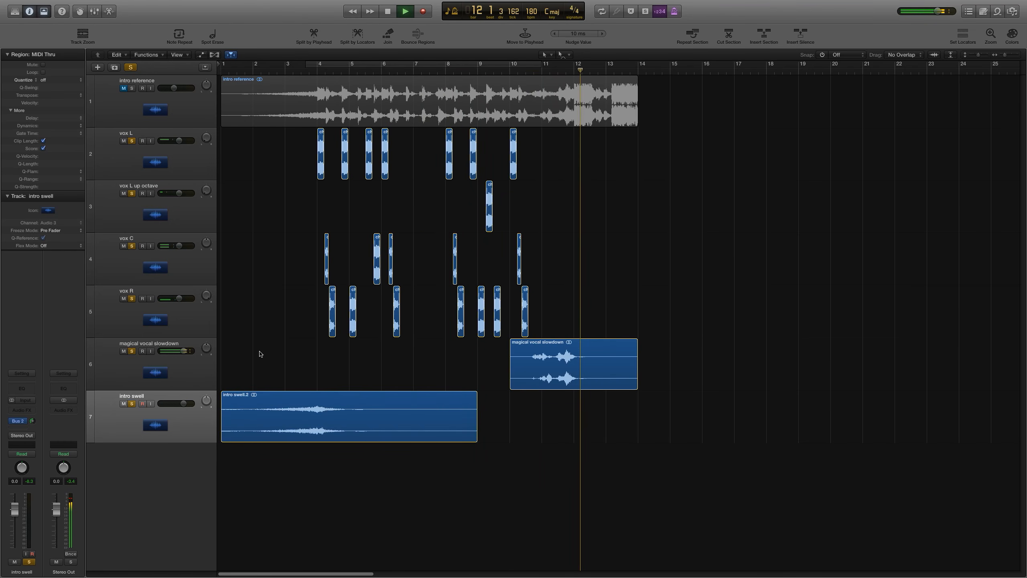
key("space")
Step: Insert a Pitch Correction plug-in on the Glitched Vox aux, placed before Space Designer
left_click(207, 367)
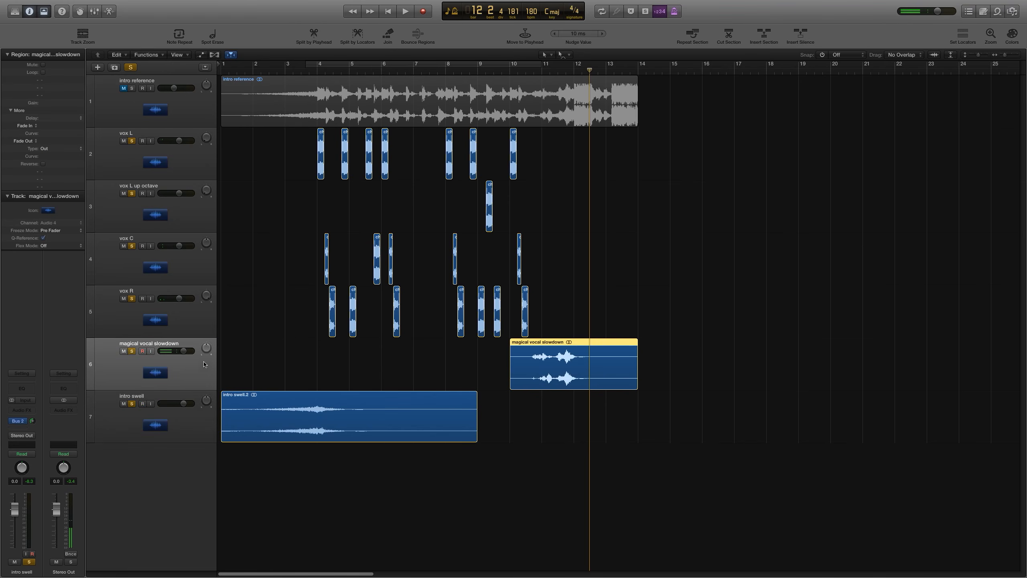
key("x")
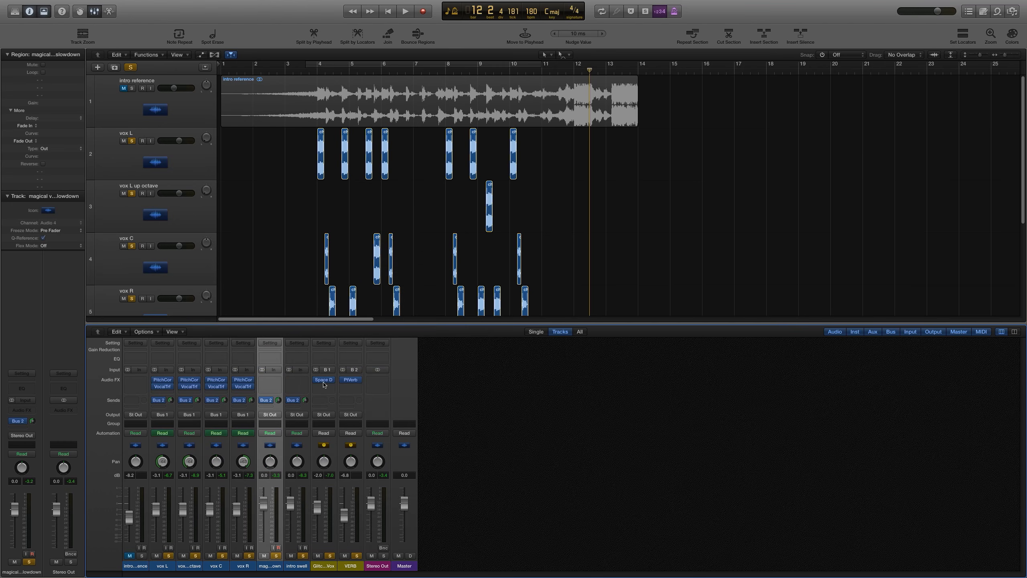
left_click_drag(324, 382, 323, 389)
left_click(325, 380)
mouse_move(333, 447)
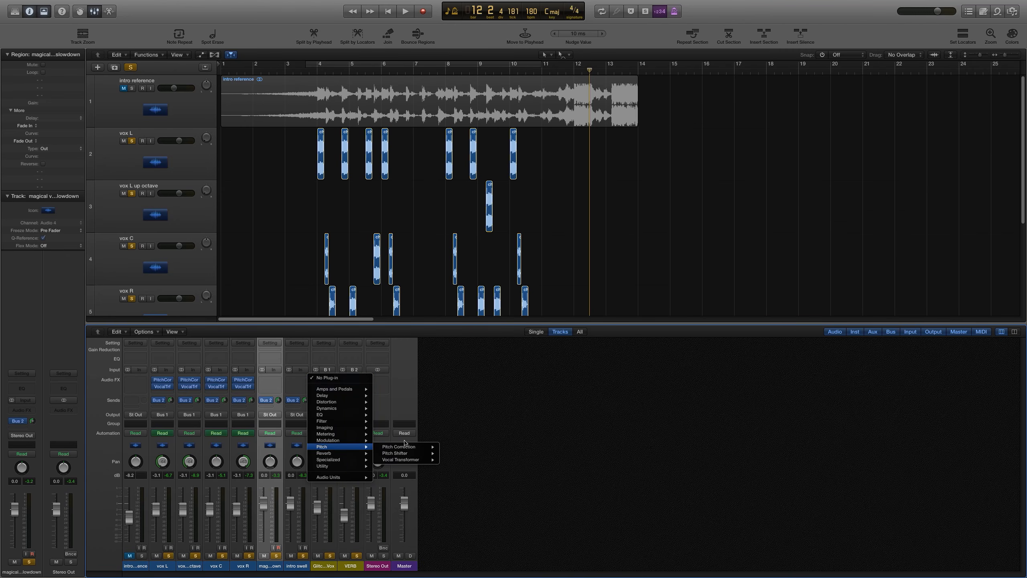
mouse_move(406, 446)
left_click(449, 447)
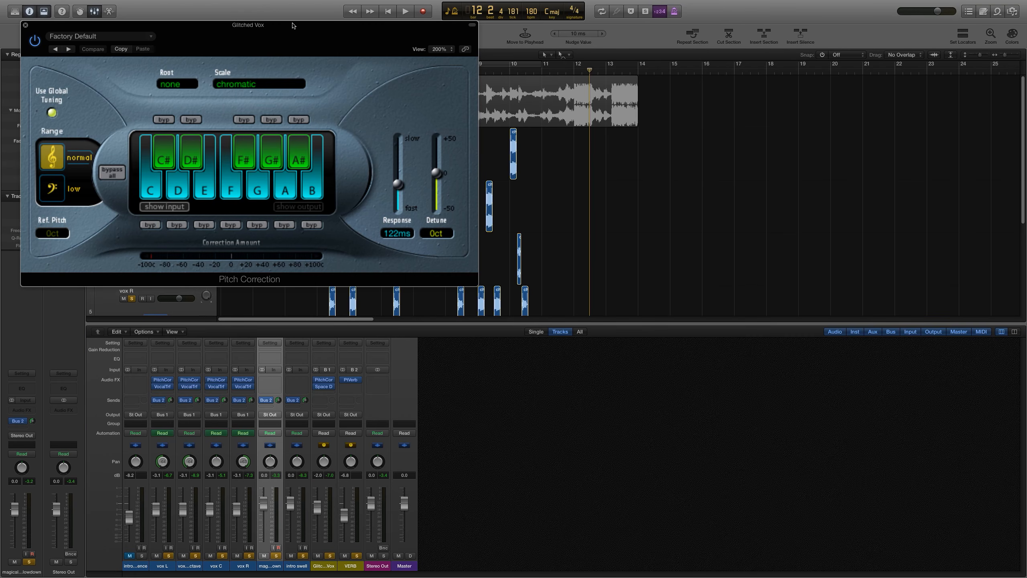
Step: Adjust the C# note key on the Glitched Vox aux's Pitch Correction keyboard
left_click_drag(295, 28, 566, 68)
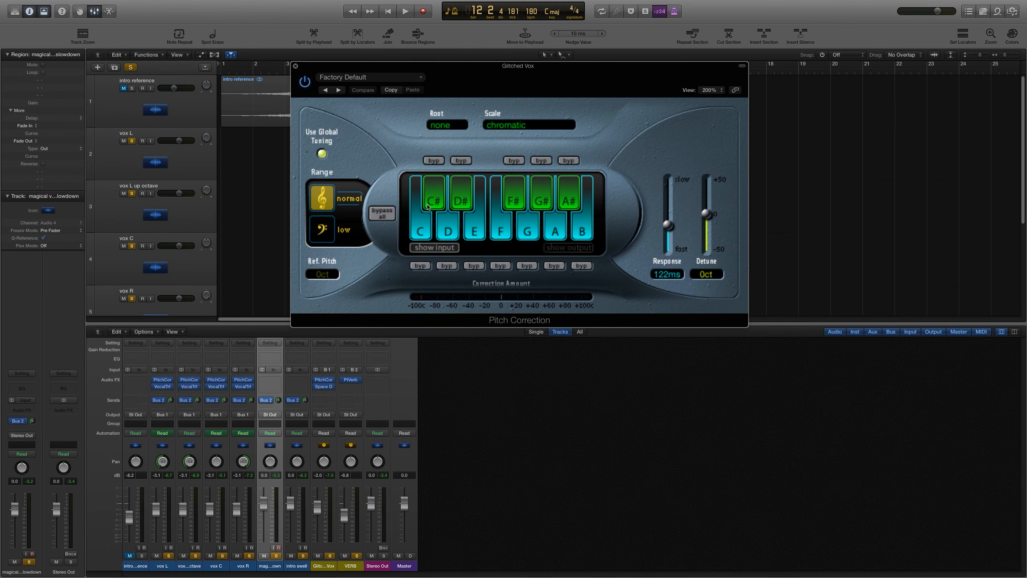
left_click(435, 204)
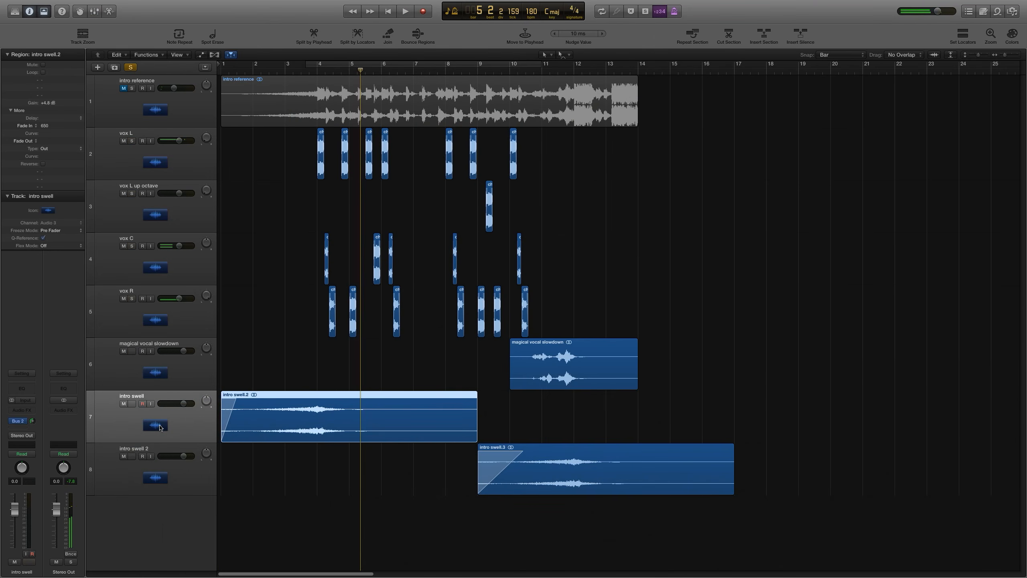
Step: Play back the intro from the start with the mixer open to audition the vocal balance
key("space")
left_click(270, 335)
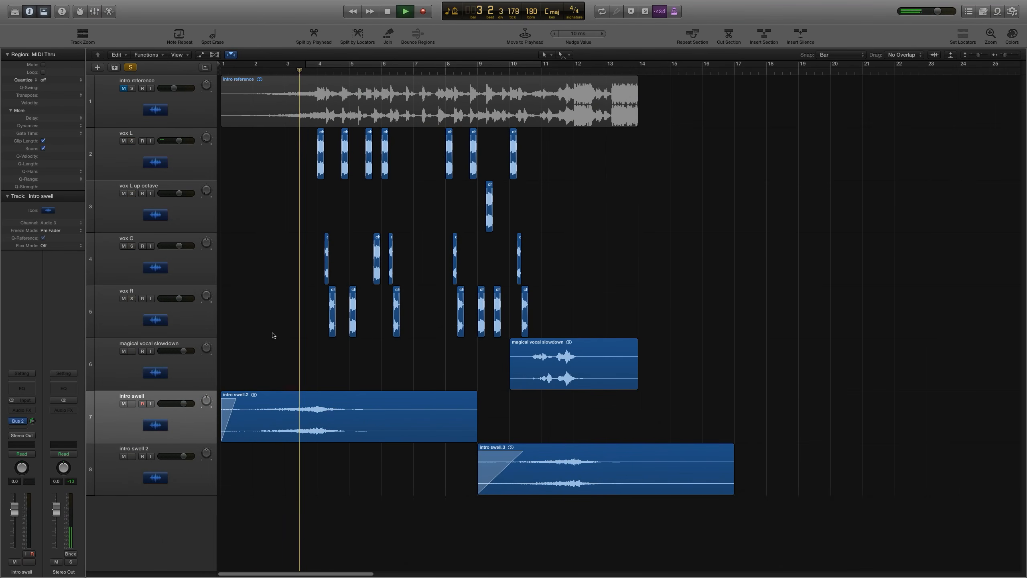
key("space")
key("x")
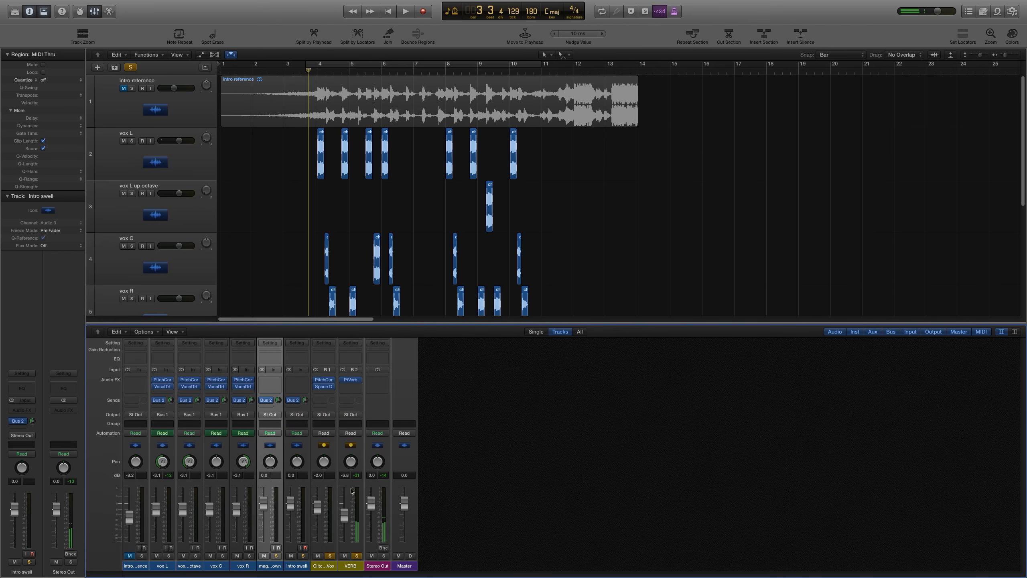
left_click(358, 556)
left_click(383, 556)
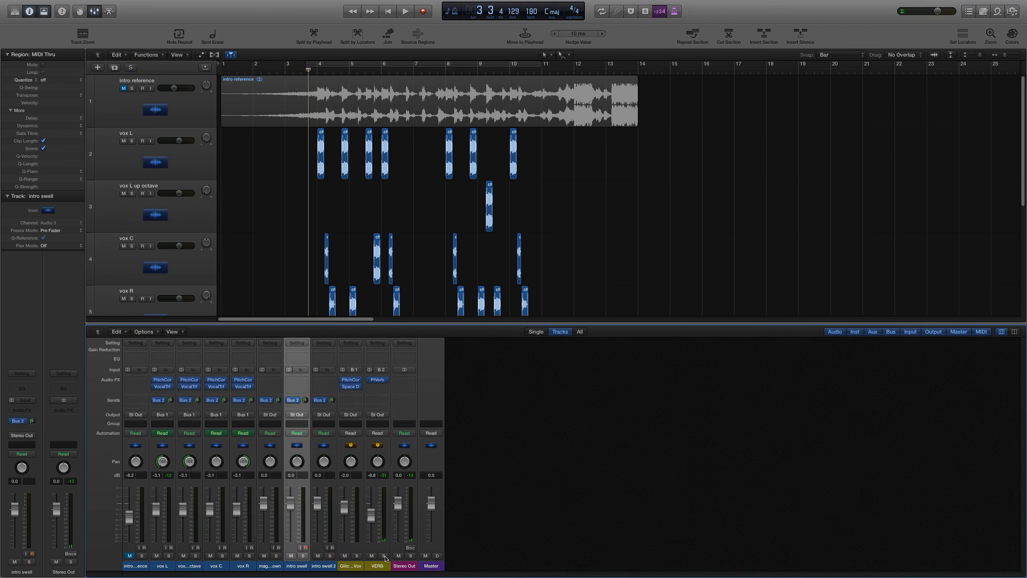
key("x")
key("Return")
key("space")
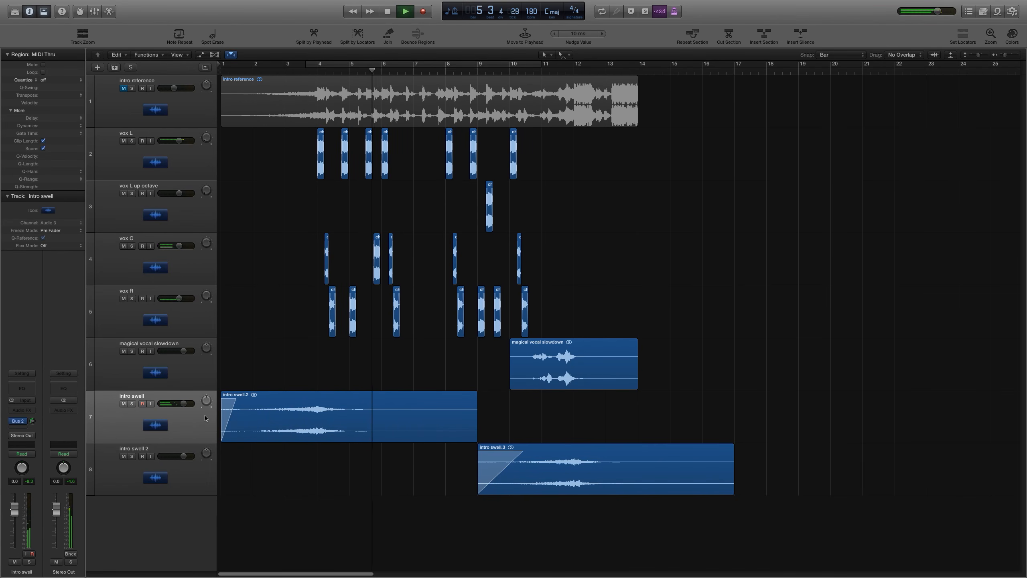
Step: Add fade-outs to the ends of the intro swell and intro swell 2 regions
left_click_drag(415, 425, 523, 424)
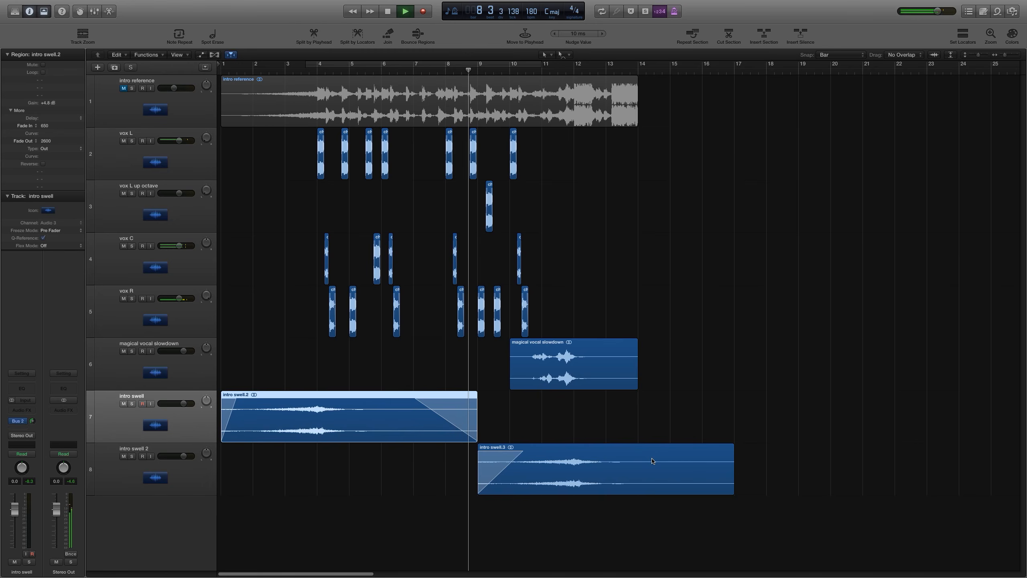
left_click_drag(733, 450, 815, 454)
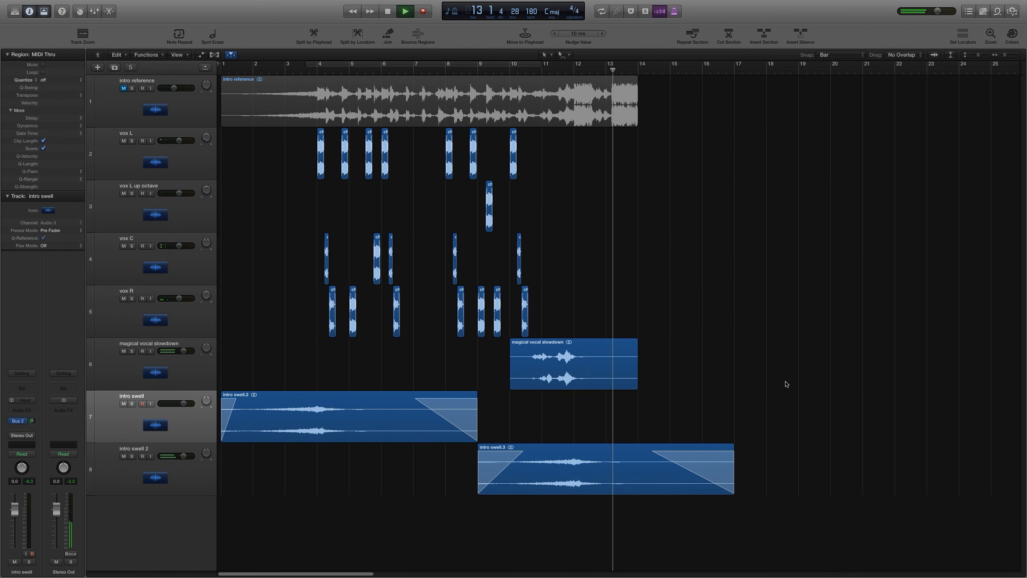
key("space")
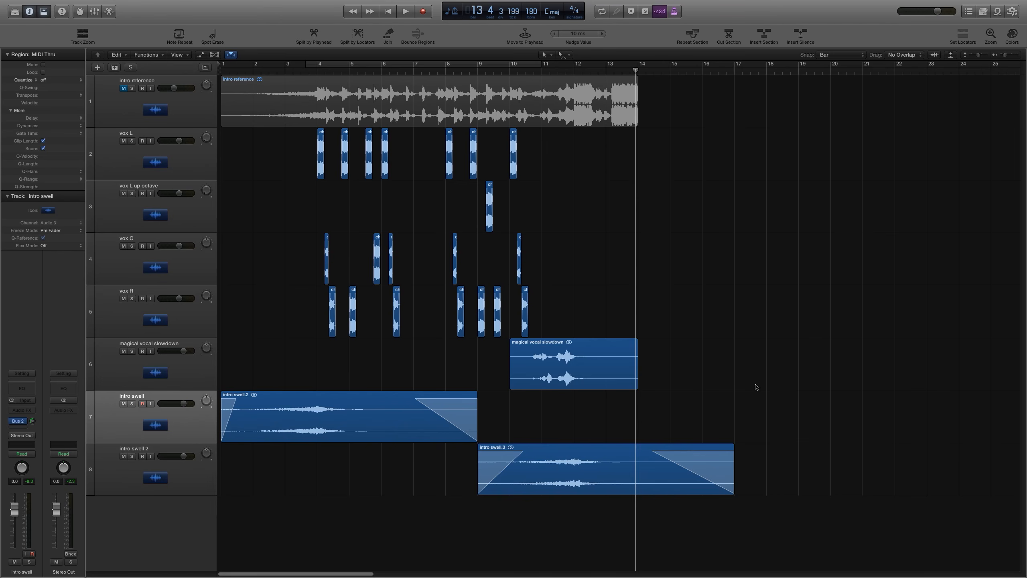
left_click_drag(710, 363, 284, 161)
left_click_drag(778, 418, 349, 458)
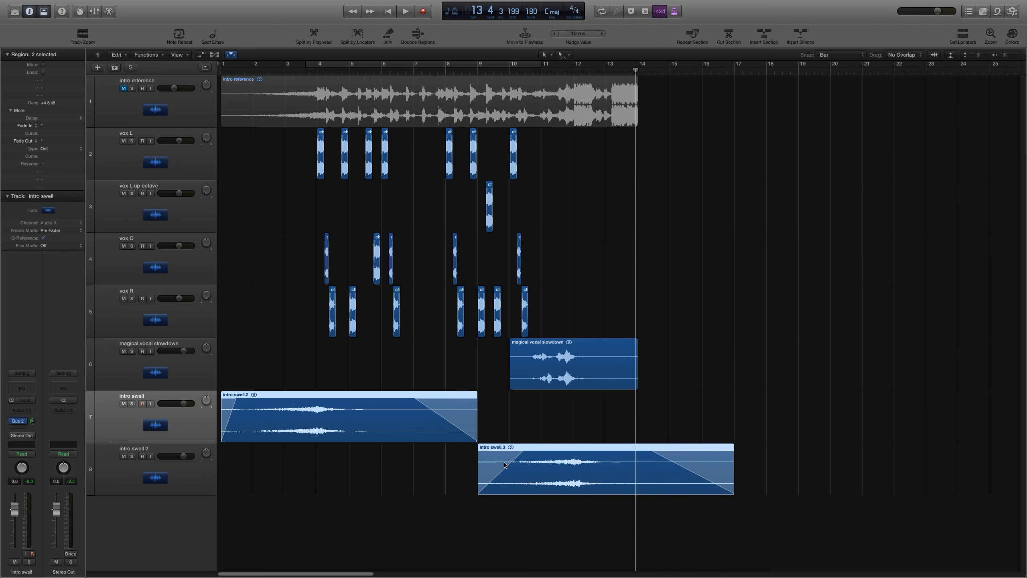
left_click(658, 225)
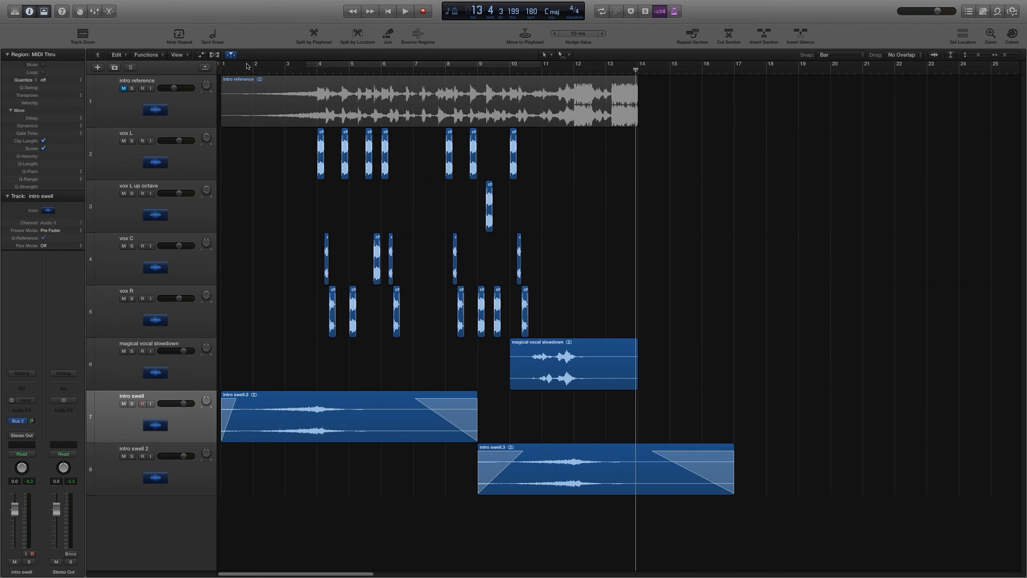
Step: Set the cycle range to bars 1–17 and mute both intro swell tracks, auditioning the result
left_click_drag(229, 66, 735, 80)
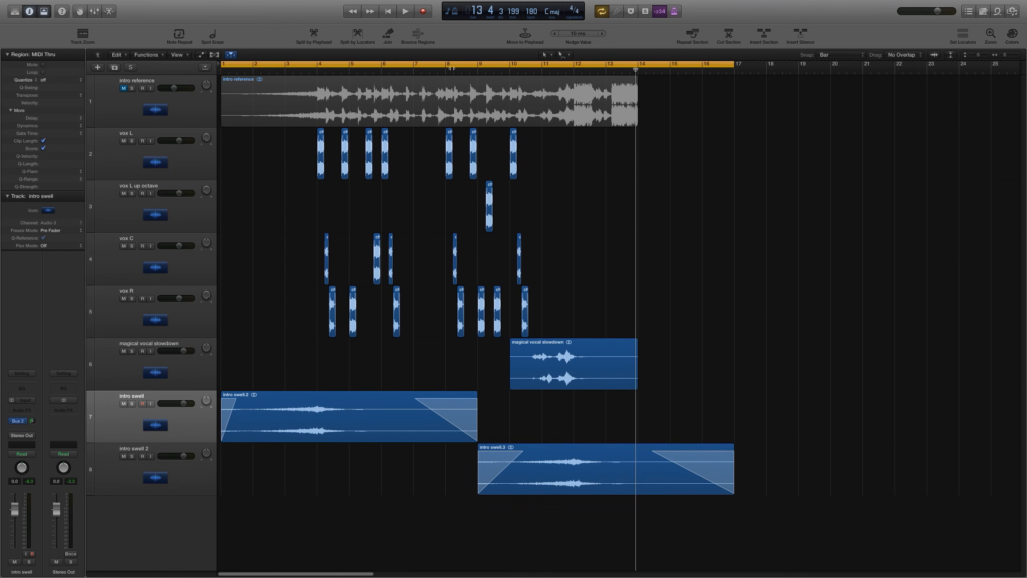
left_click(131, 404)
left_click(132, 456)
left_click(152, 424)
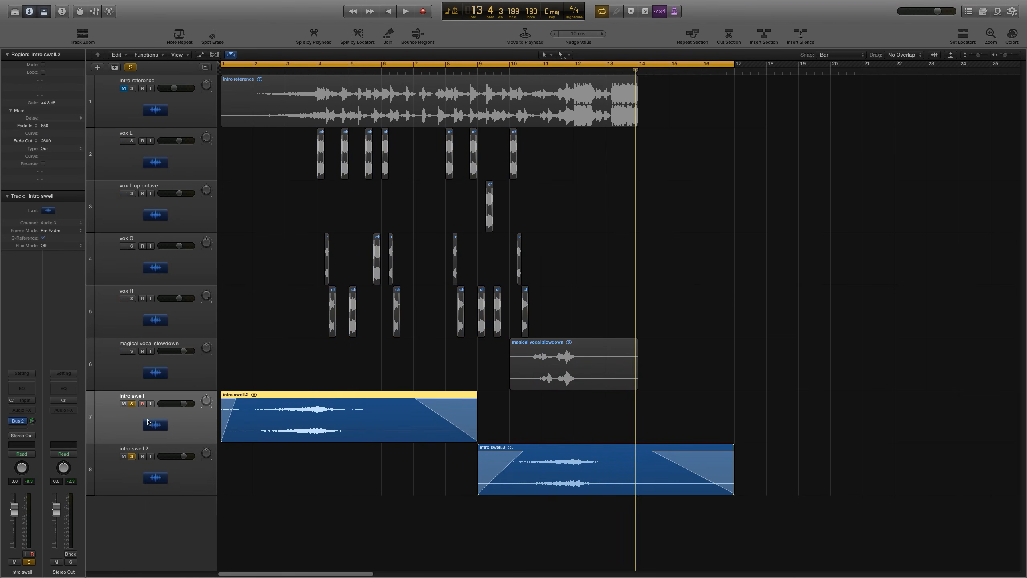
left_click(131, 403)
left_click(132, 456)
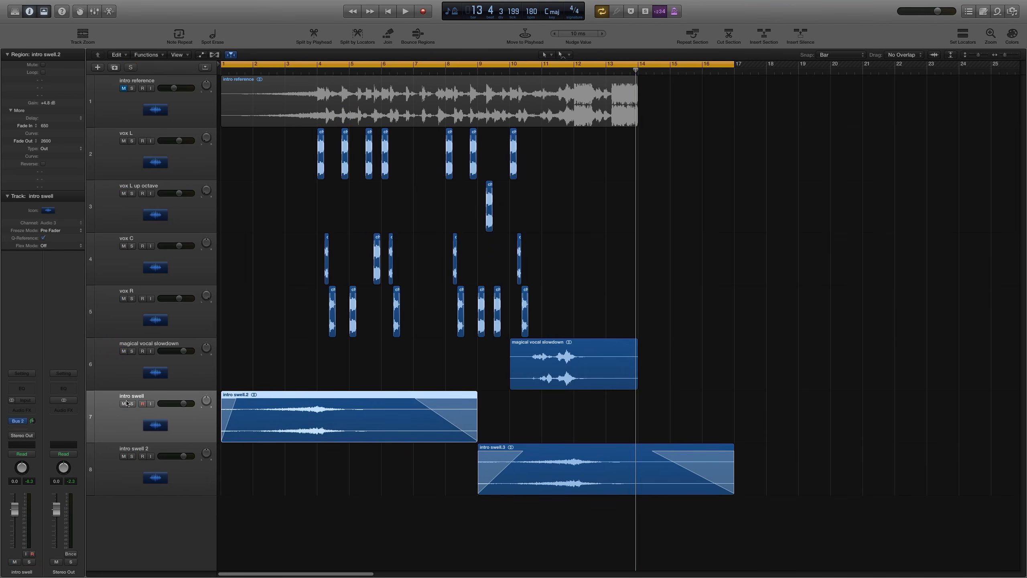
left_click(123, 403)
left_click(123, 456)
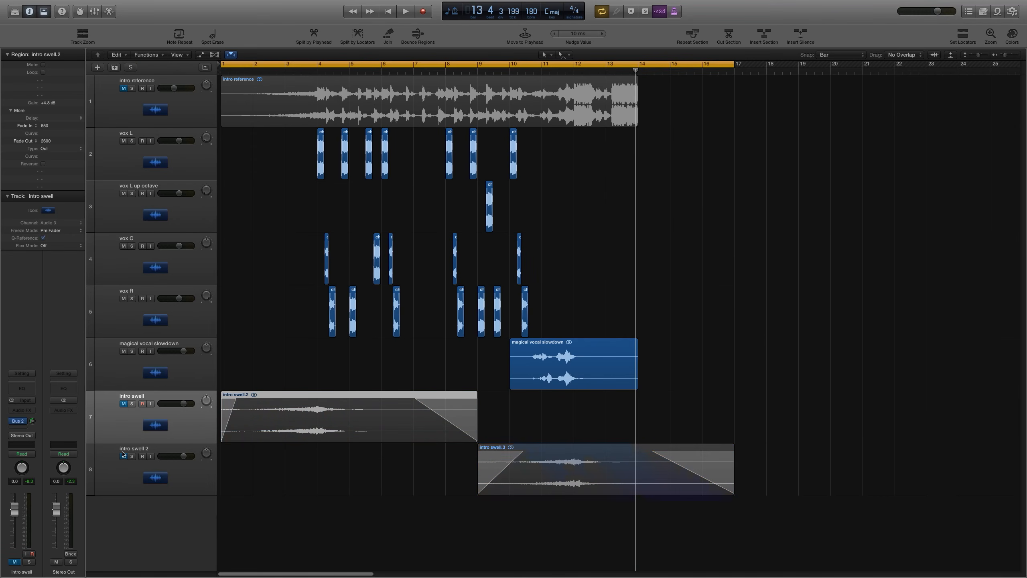
left_click(270, 464)
key("Return")
key("space")
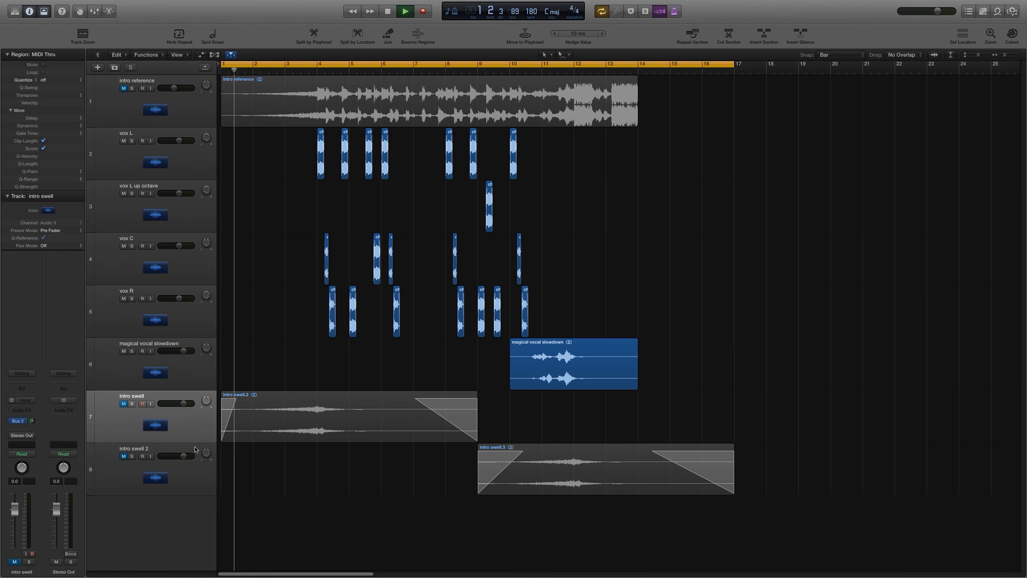
key("space")
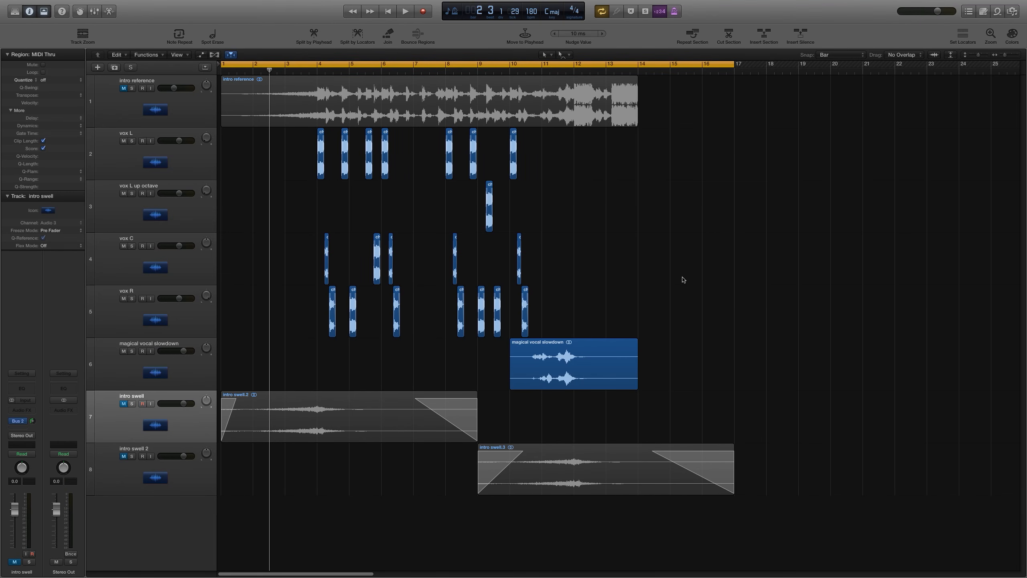
Step: Bounce the cycle range as a 24-bit 48000 Hz Wave file named cut vocal intro to the Desktop
key("super+b")
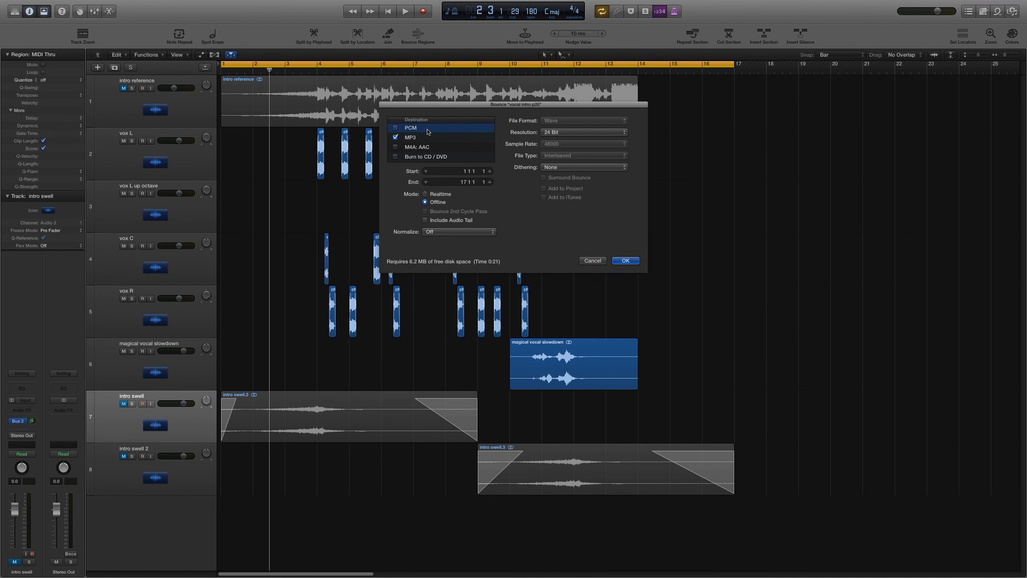
left_click(405, 137)
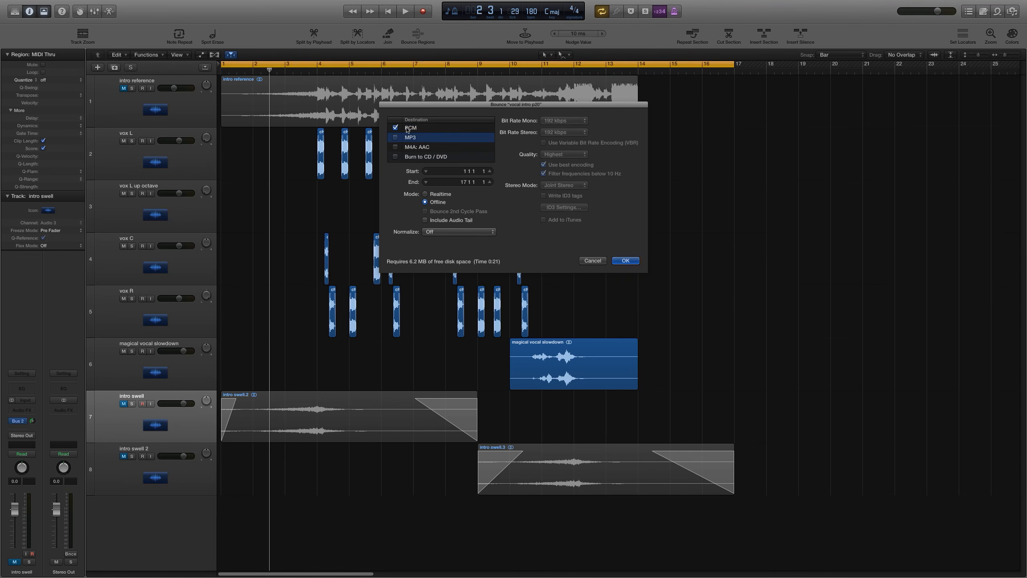
left_click(412, 128)
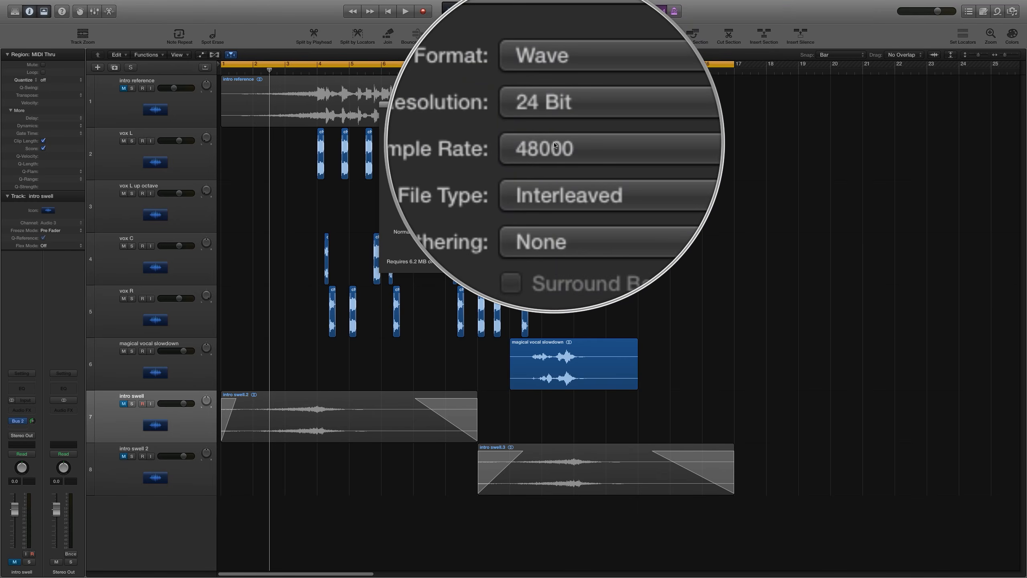
left_click(442, 233)
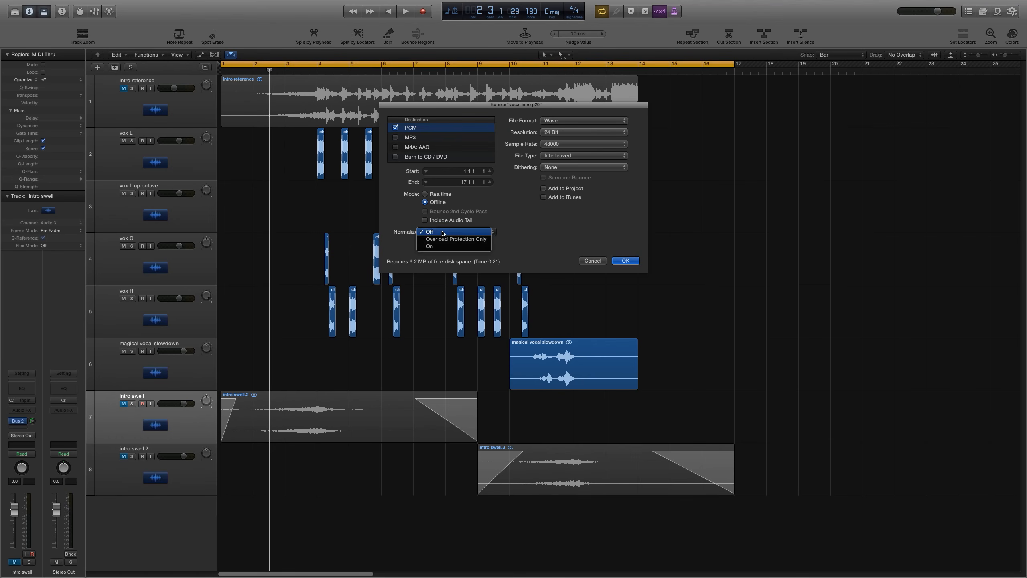
left_click(443, 233)
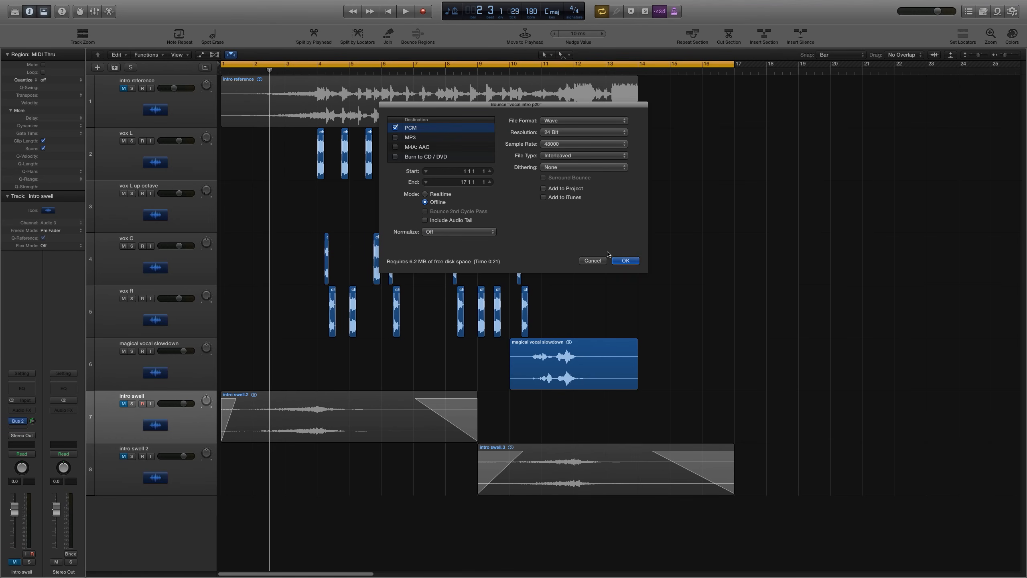
left_click(623, 262)
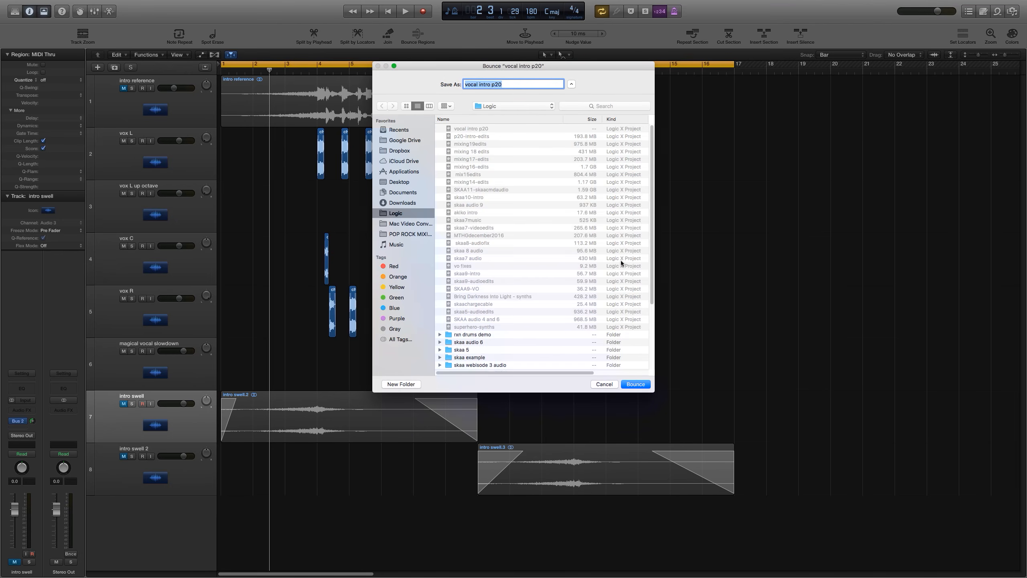
left_click(400, 182)
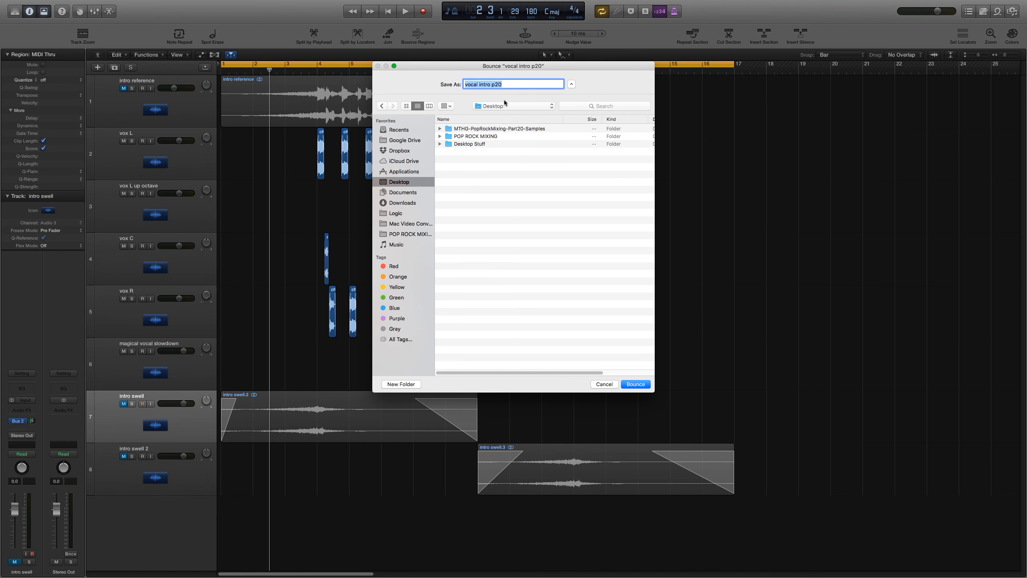
type("v")
key("Return")
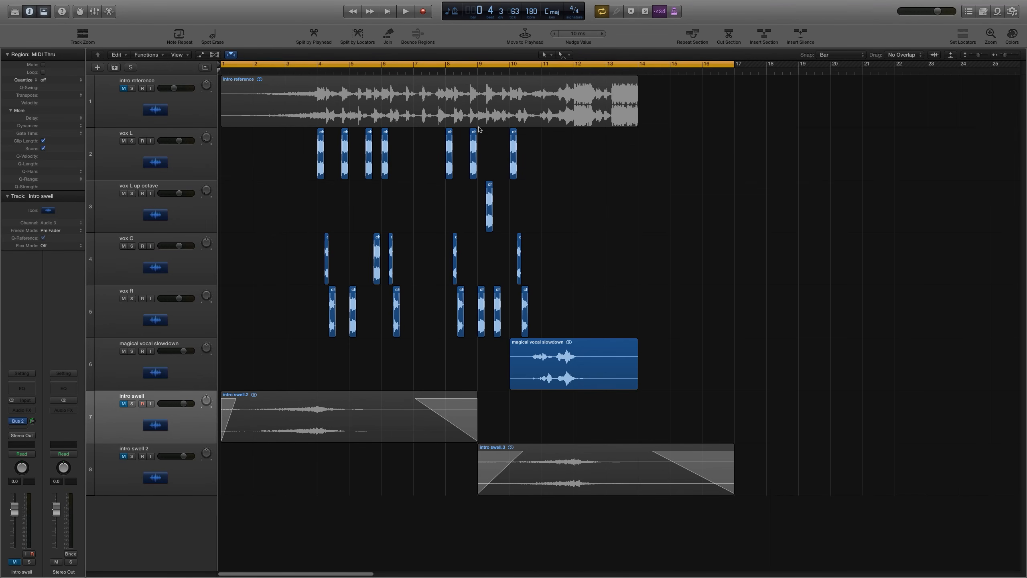
Step: Mute the vox L through magical vocal slowdown tracks and unmute both intro swell tracks
left_click_drag(124, 141, 119, 359)
left_click(124, 404)
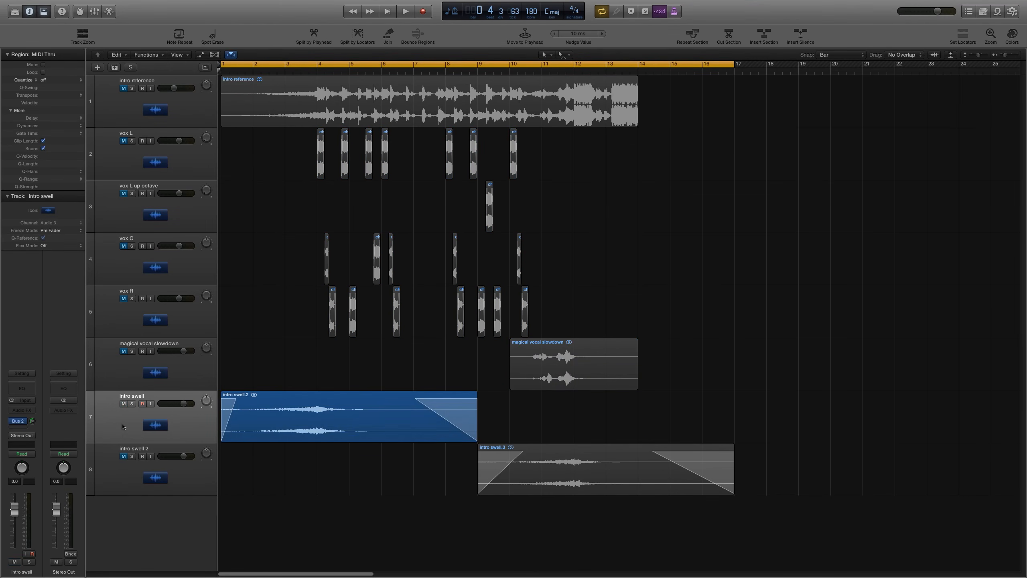
left_click(124, 457)
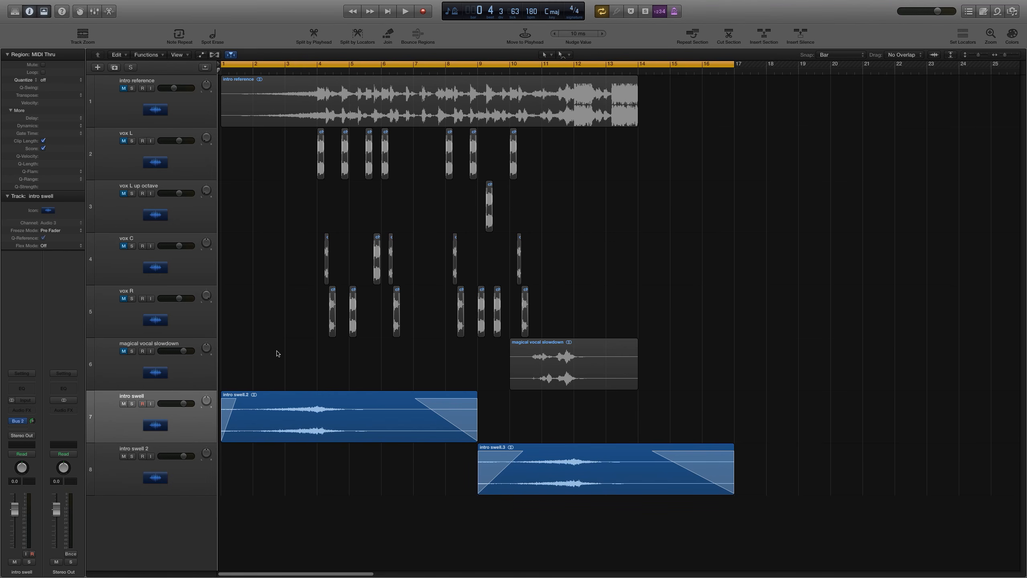
Step: Bounce the intro swell tracks as a file named intro swells to the Desktop
key("super+b")
key("Return")
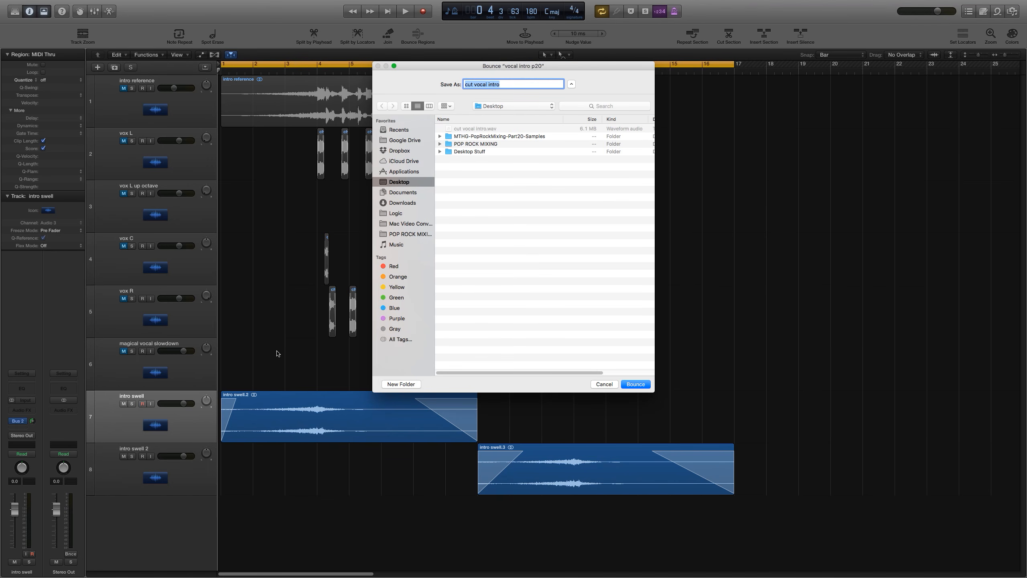
type("intro swells")
key("Return")
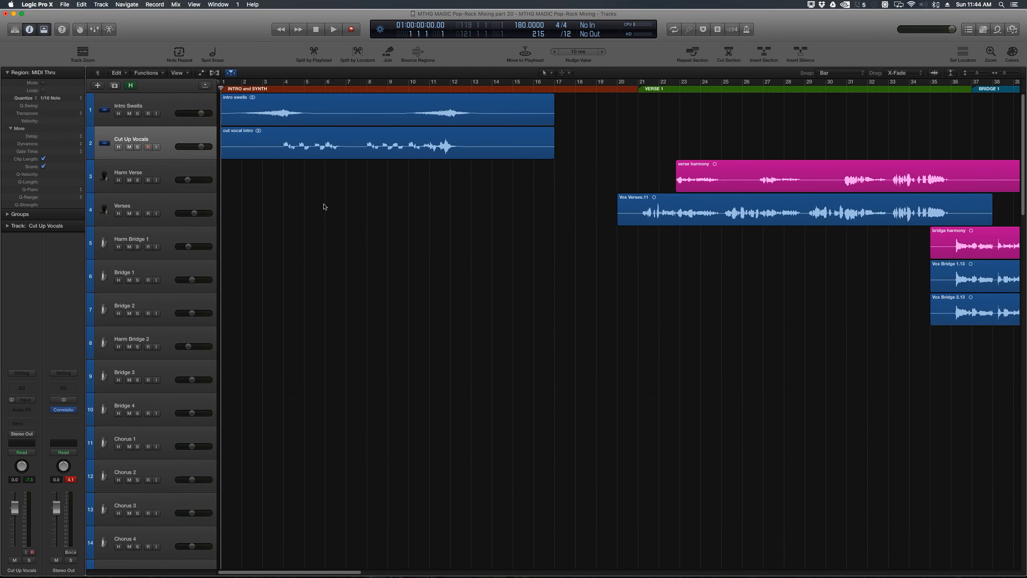
Step: Enlarge the Intro Swells and Cut Up Vocals tracks in the song project and play back the intro
left_click(182, 104)
left_click(175, 138)
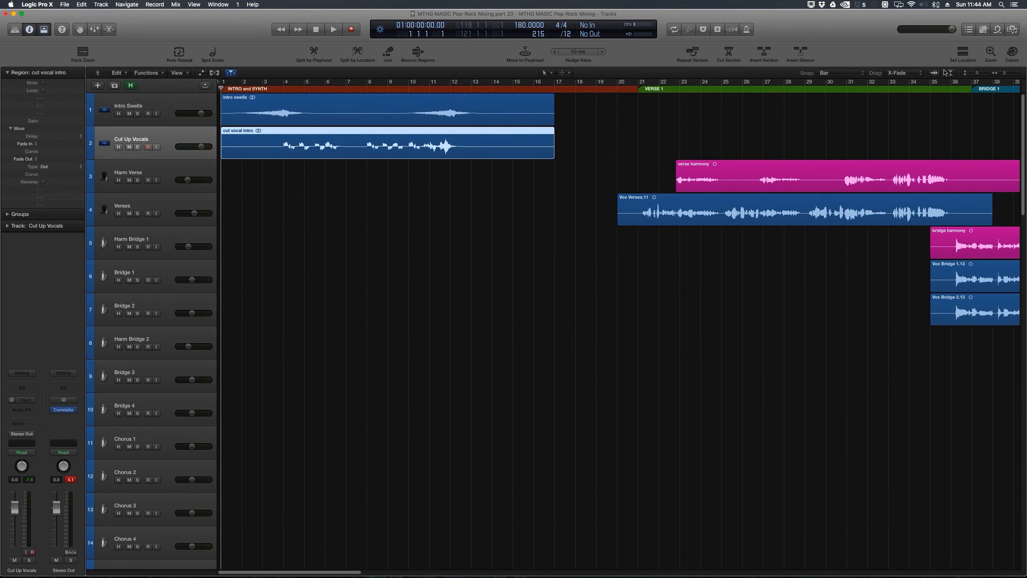
left_click_drag(978, 76, 984, 75)
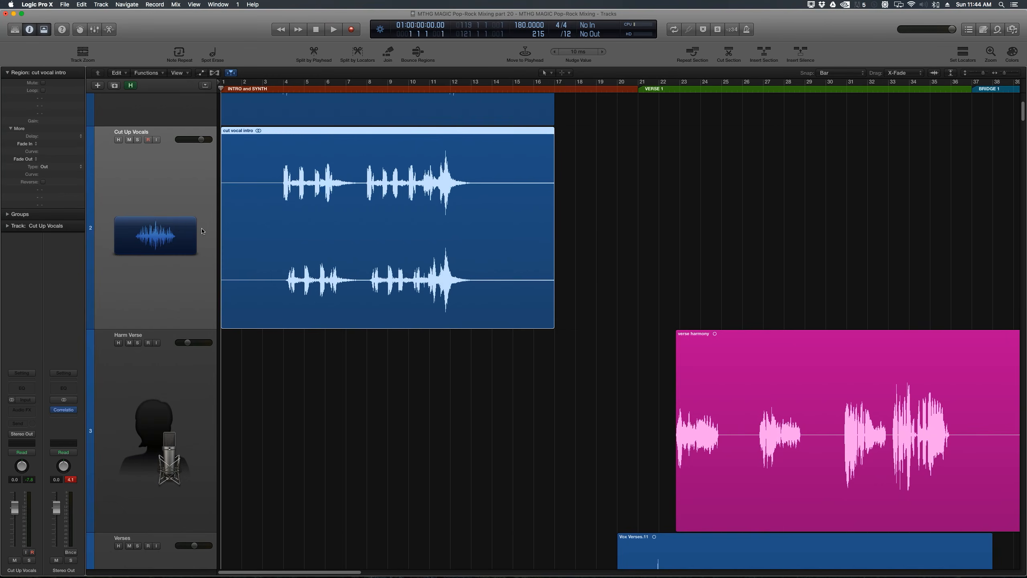
scroll(200, 231, "up", 3)
scroll(171, 204, "up", 2)
left_click(337, 245)
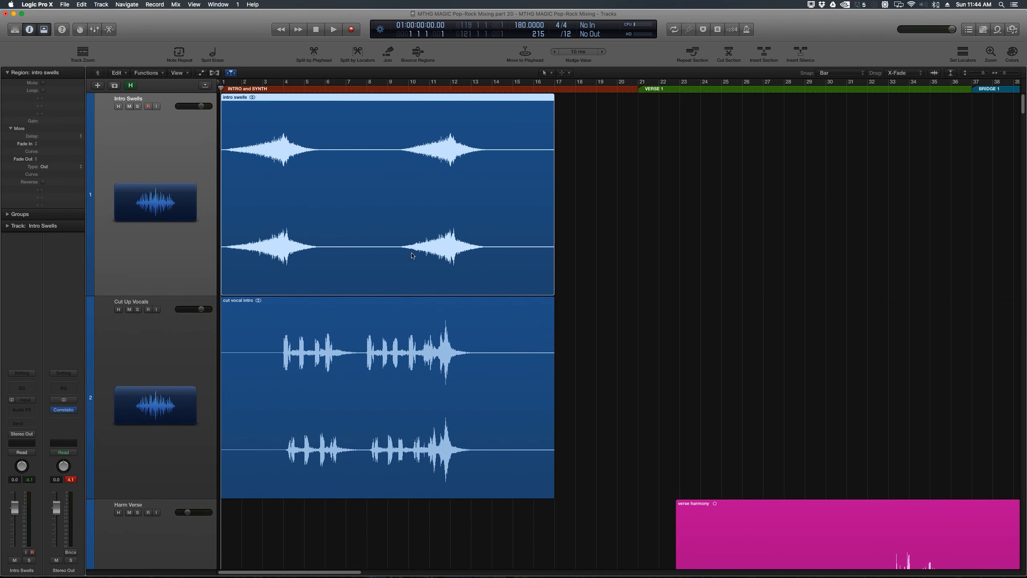
left_click(604, 219)
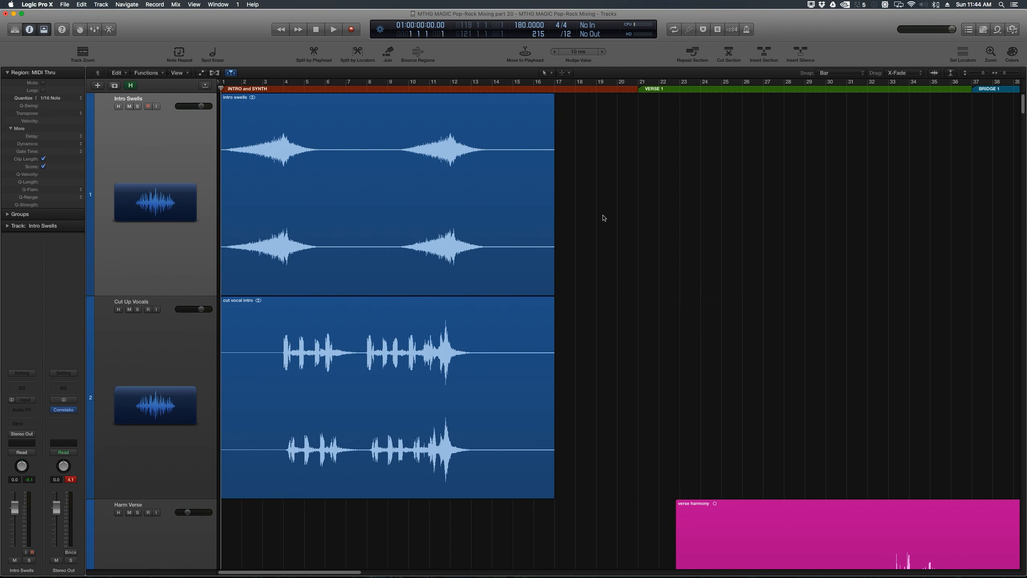
key("space")
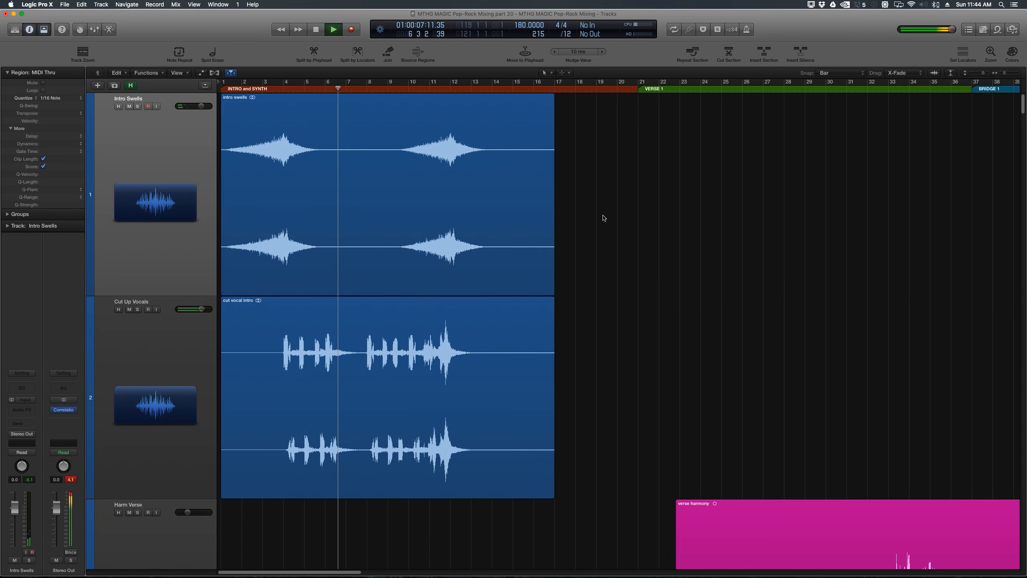
key("space")
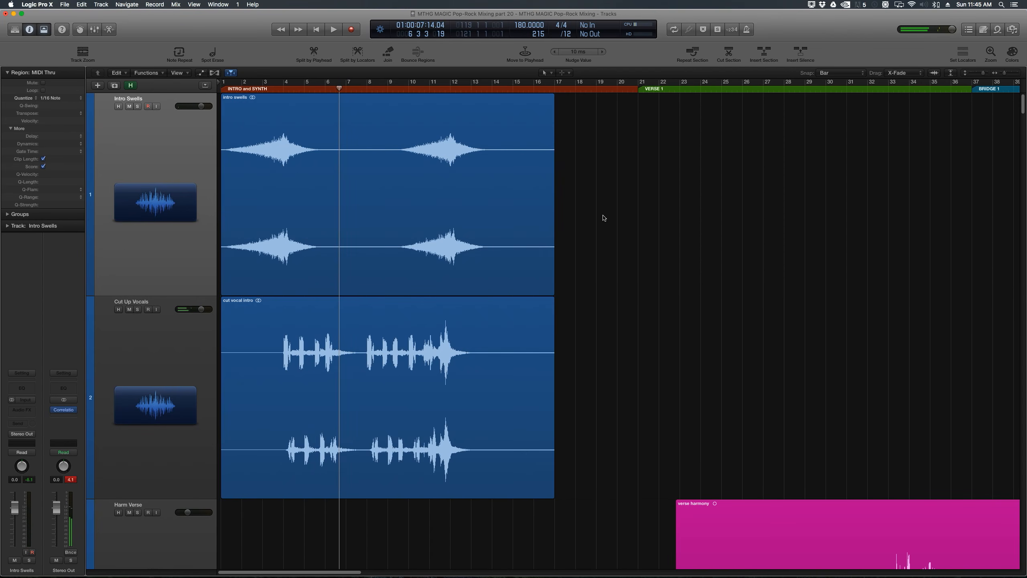
Step: Zoom and scroll the arrangement to inspect the imported intro regions and the area before bar 1
key("Return")
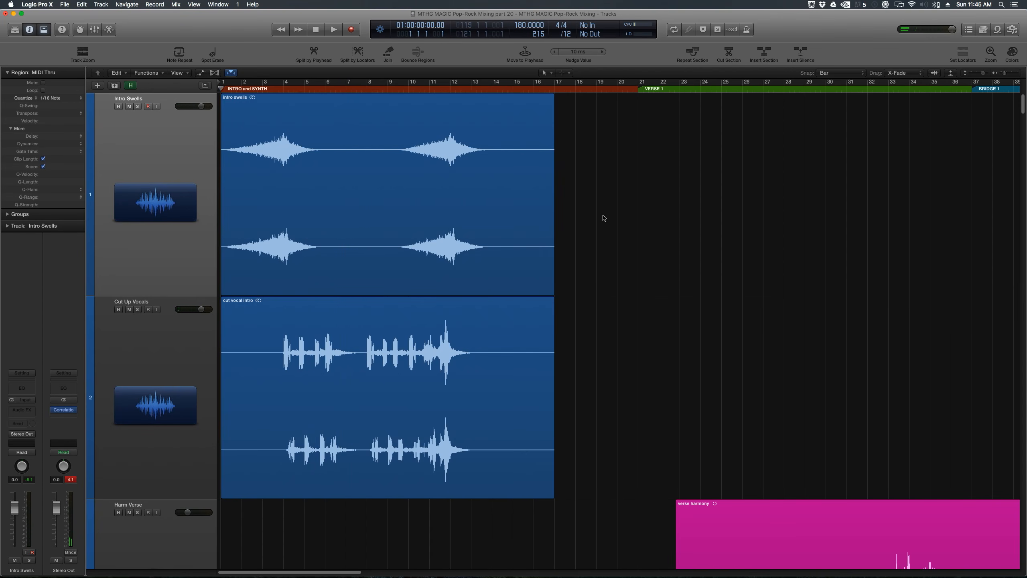
key("super+Left")
key("super+Left")
key("super+Left")
key("super+Left")
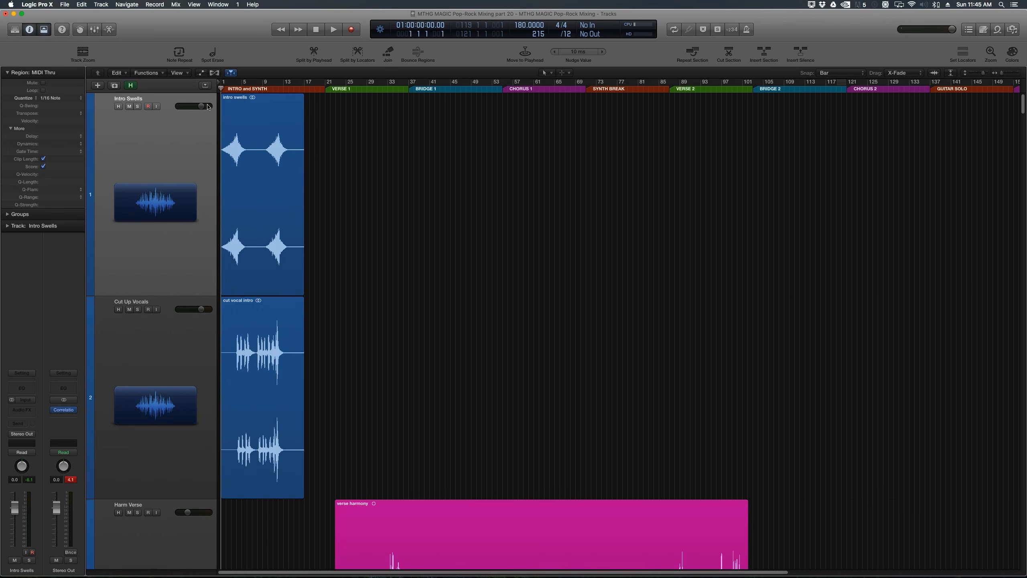
key("super+Right")
key("super+Right")
key("super+Right")
key("super+Right")
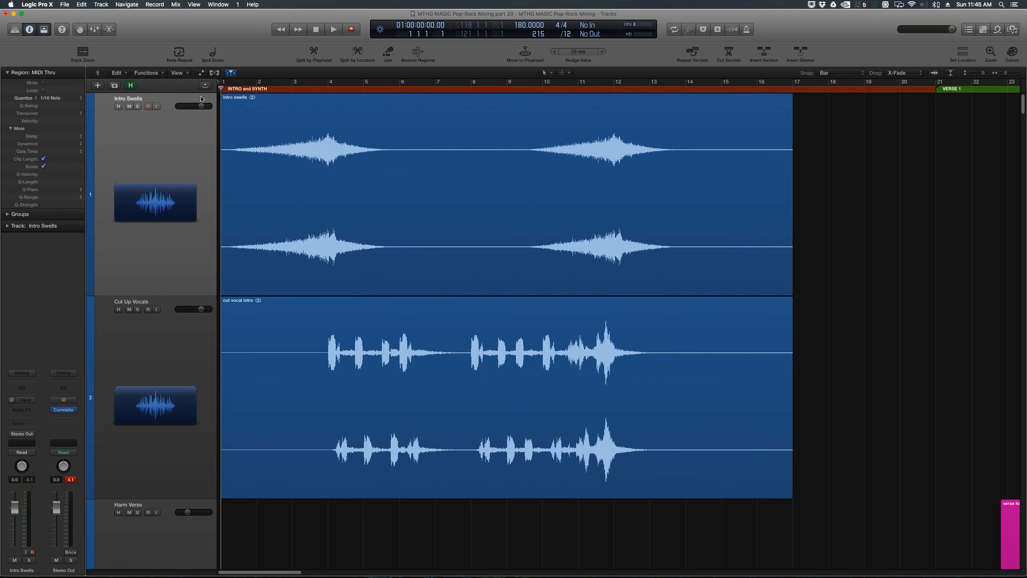
key("super+Left")
key("super+Left")
key("super+Left")
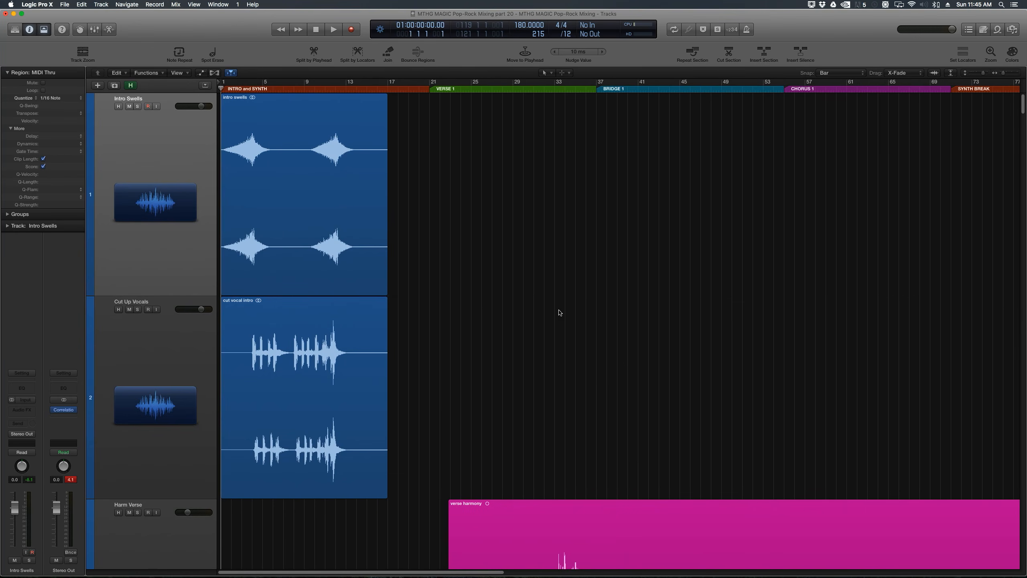
key("super+Right")
key("super+Right")
key("super+Right")
key("super+Right")
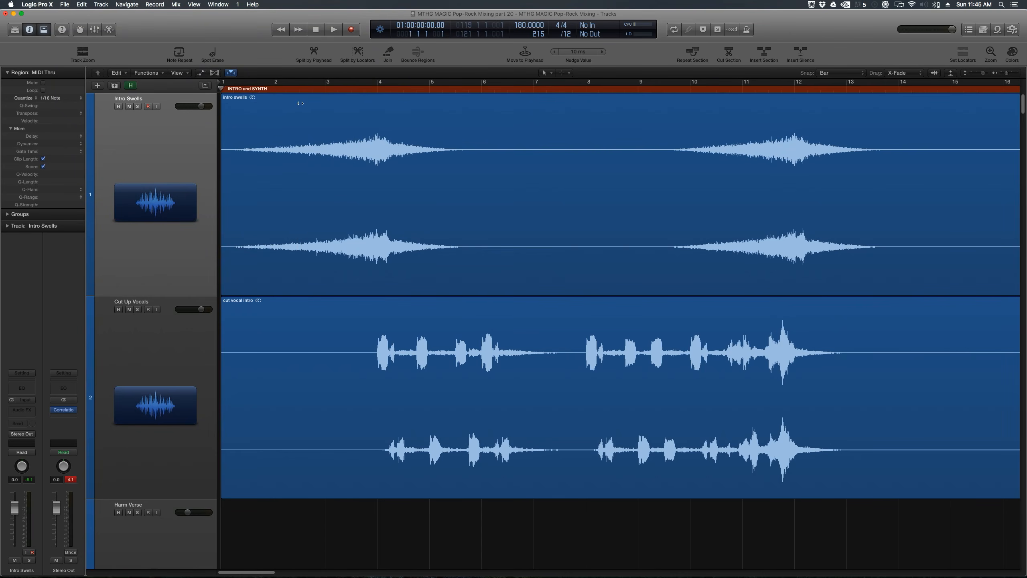
left_click_drag(220, 88, 311, 88)
left_click_drag(219, 83, 3, 85)
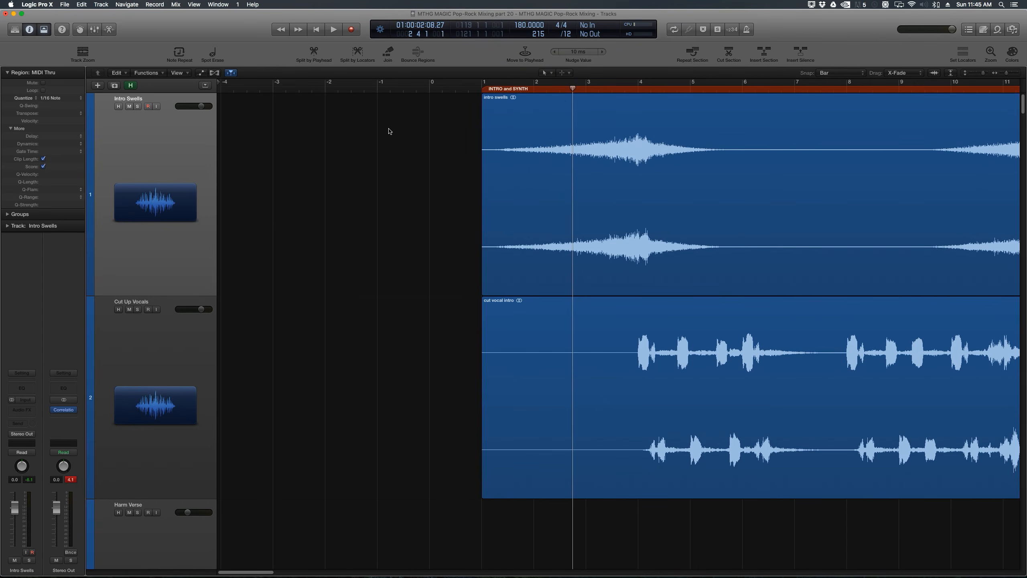
key("super+Left")
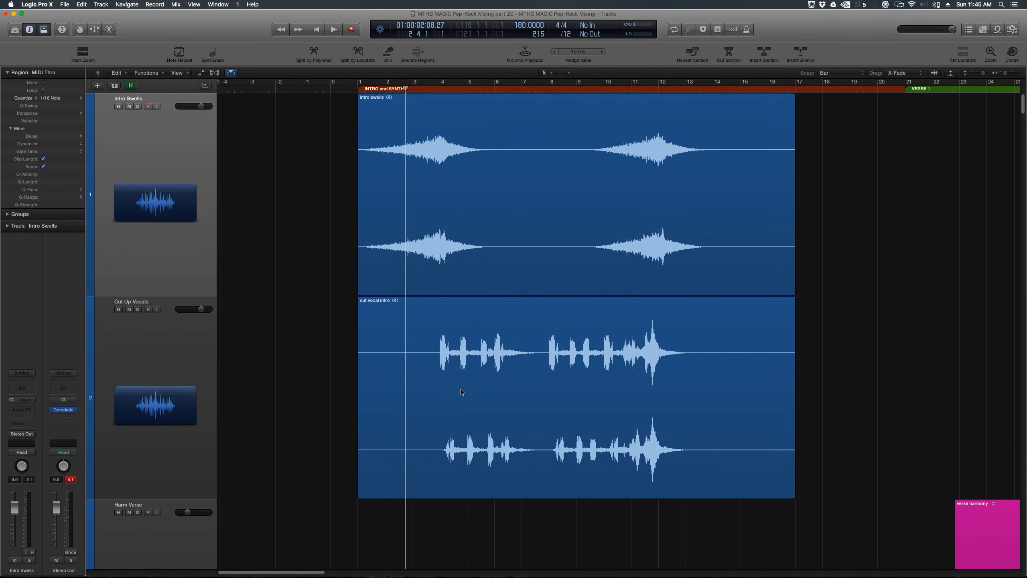
Step: Split off the first four bars of the Keys and Gtr Clean regions and copy them into the four bars before bar 1
scroll(462, 392, "down", 5)
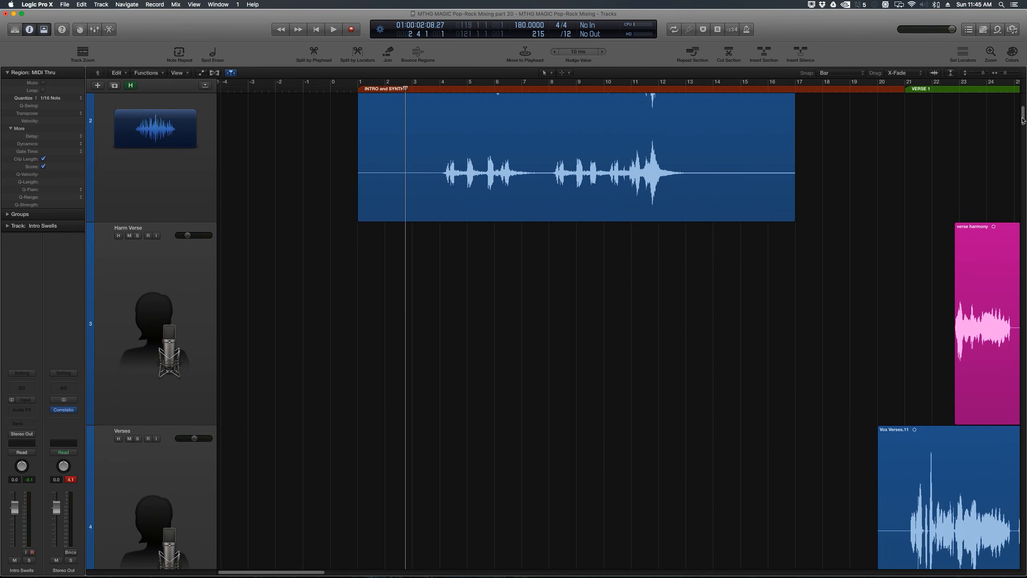
left_click_drag(1023, 120, 1008, 361)
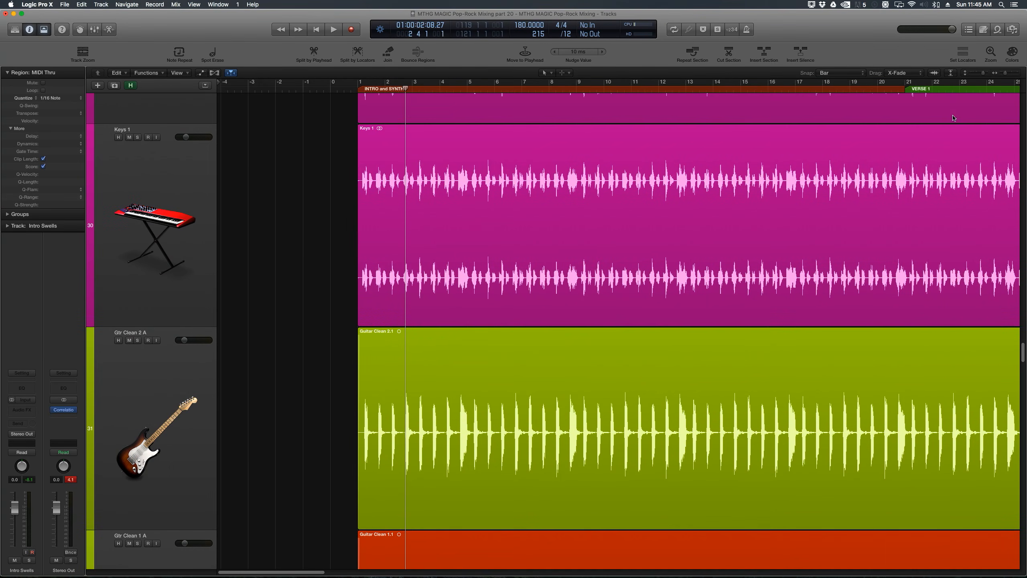
left_click_drag(982, 75, 979, 75)
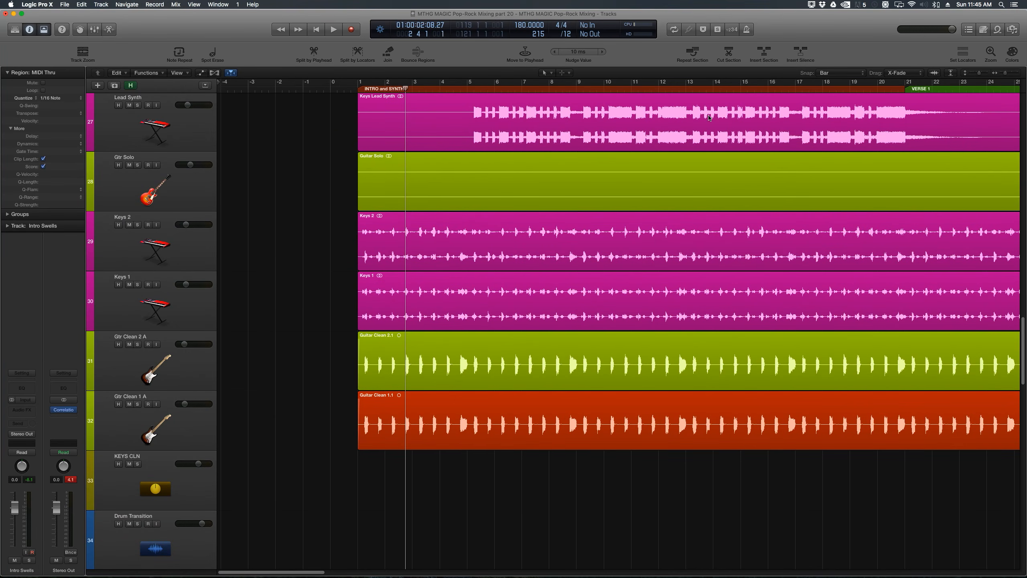
mouse_move(825, 77)
left_click_drag(357, 242, 461, 445)
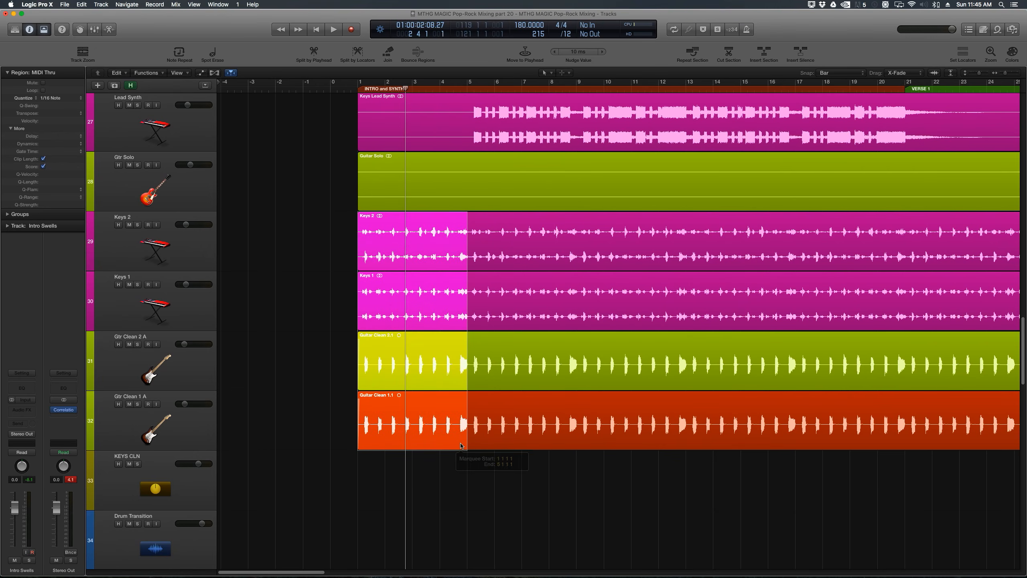
left_click(435, 434)
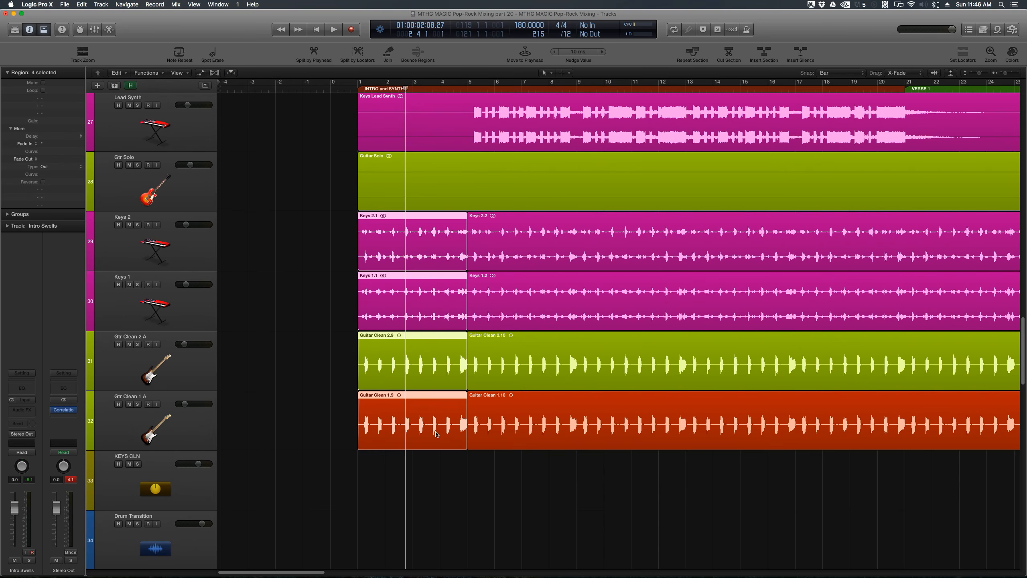
left_click_drag(435, 434, 328, 431)
left_click(303, 484)
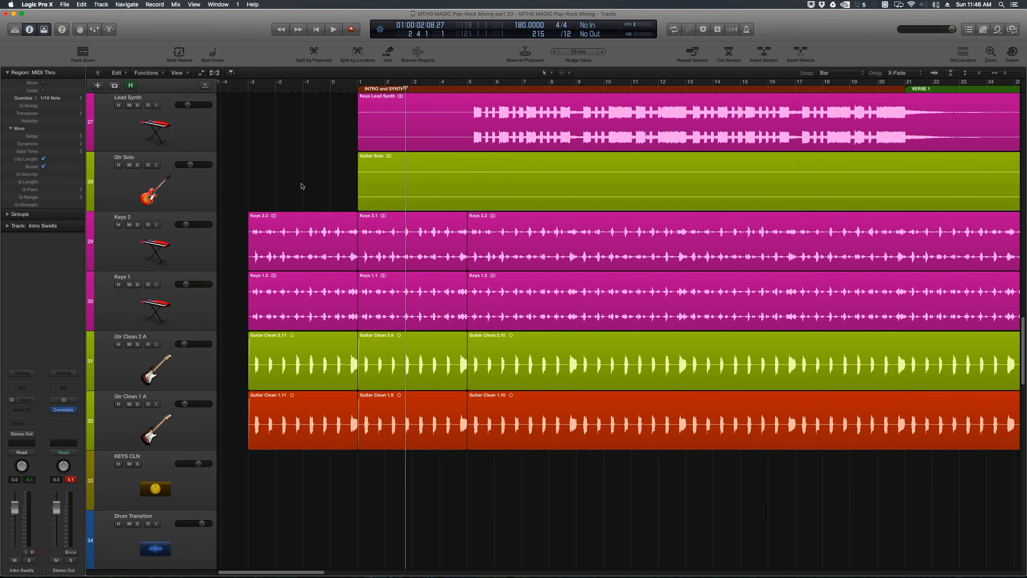
Step: Turn snapping off and crossfade the copied and original keys and guitar regions where they meet at bar 1
key("Return")
key("super+Right")
key("super+Right")
key("super+Right")
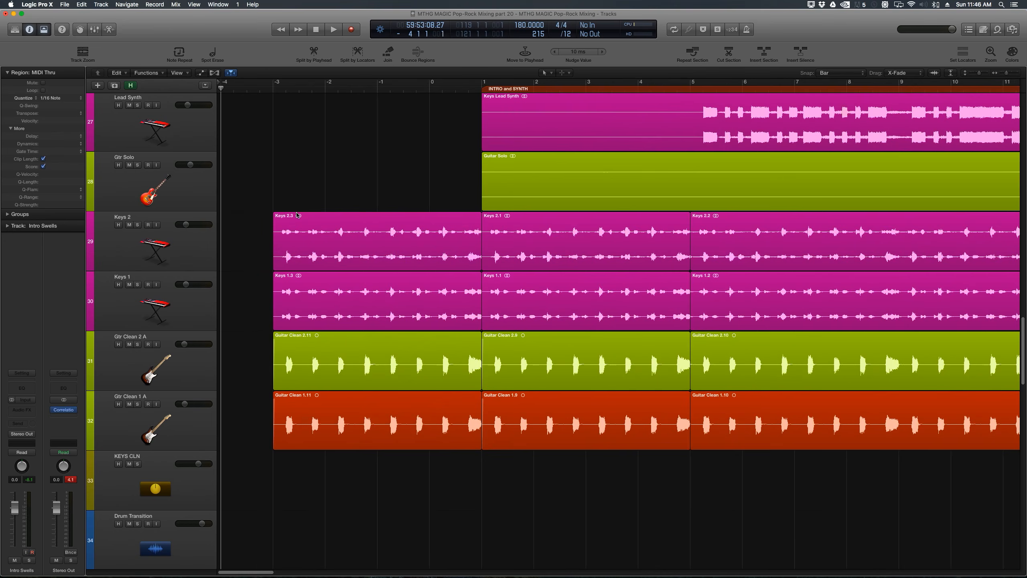
key("super+Left")
key("super+Left")
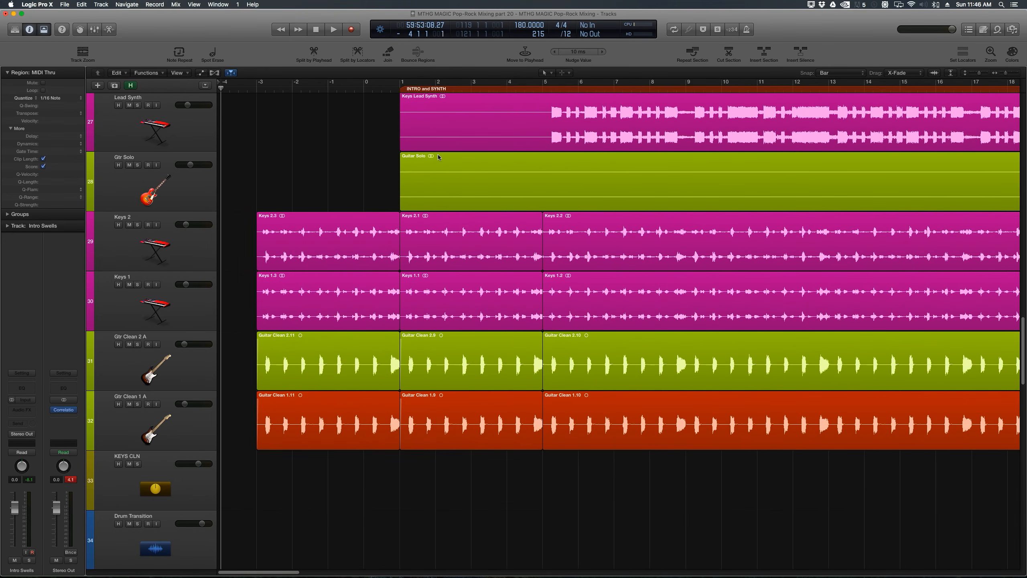
left_click(402, 90)
key("super+Right")
key("super+Right")
key("super+Right")
key("super+Right")
key("super+Right")
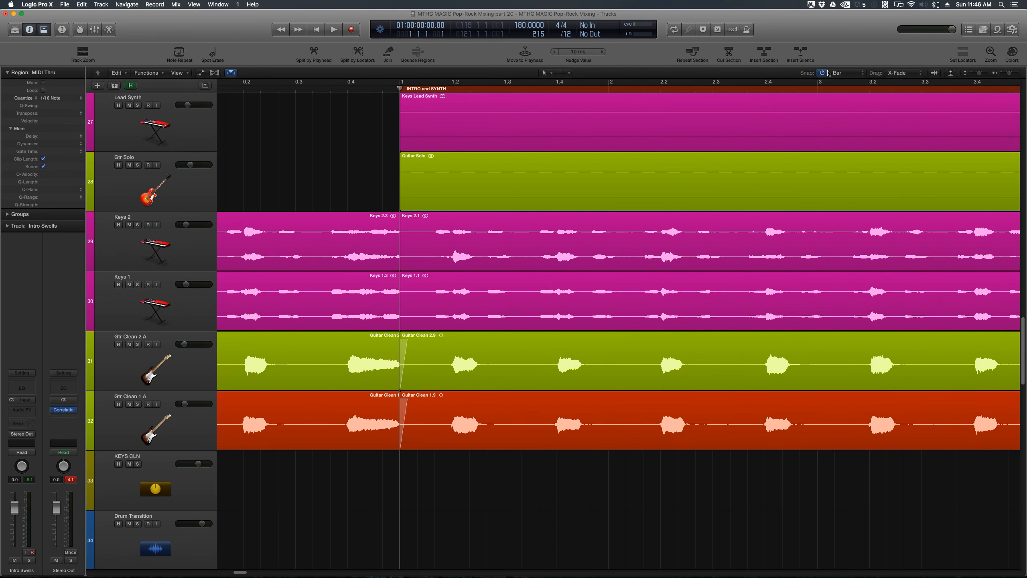
left_click(822, 73)
left_click_drag(377, 462, 522, 346)
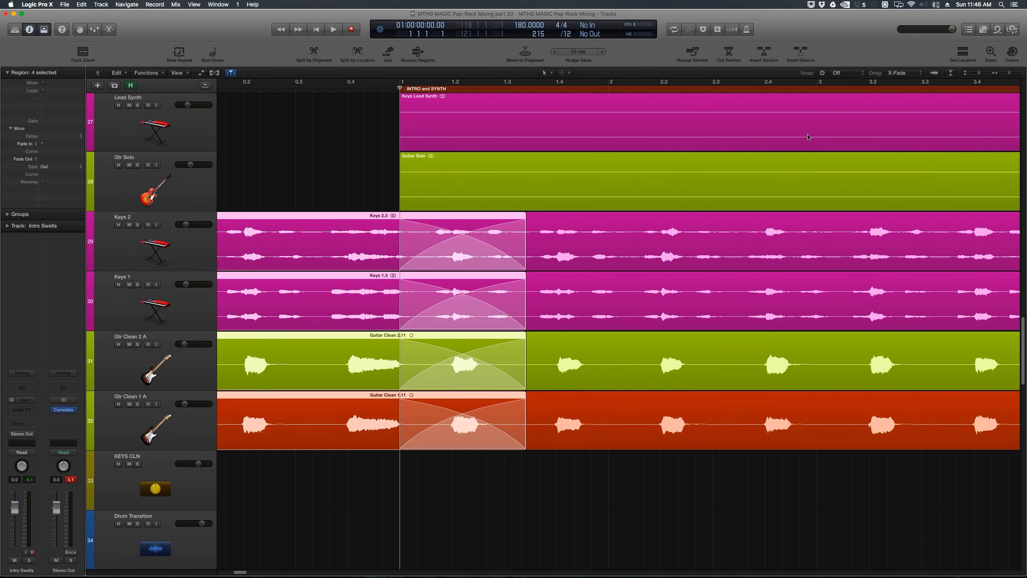
left_click_drag(580, 484, 577, 244)
left_click_drag(404, 267, 519, 275)
left_click(549, 488)
key("super+Left")
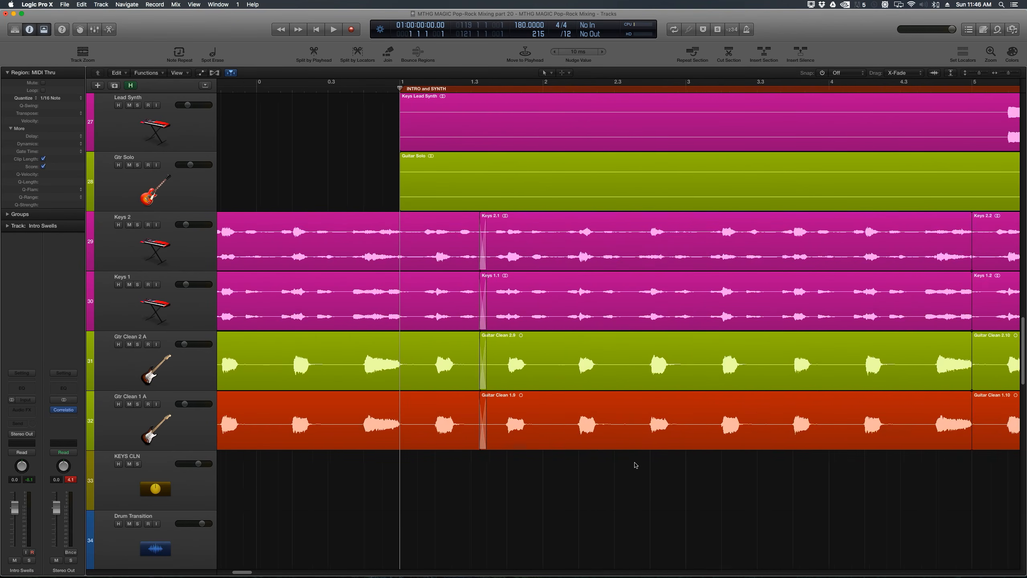
Step: Crossfade the keys and guitar regions at the split point at bar 5
left_click(692, 93)
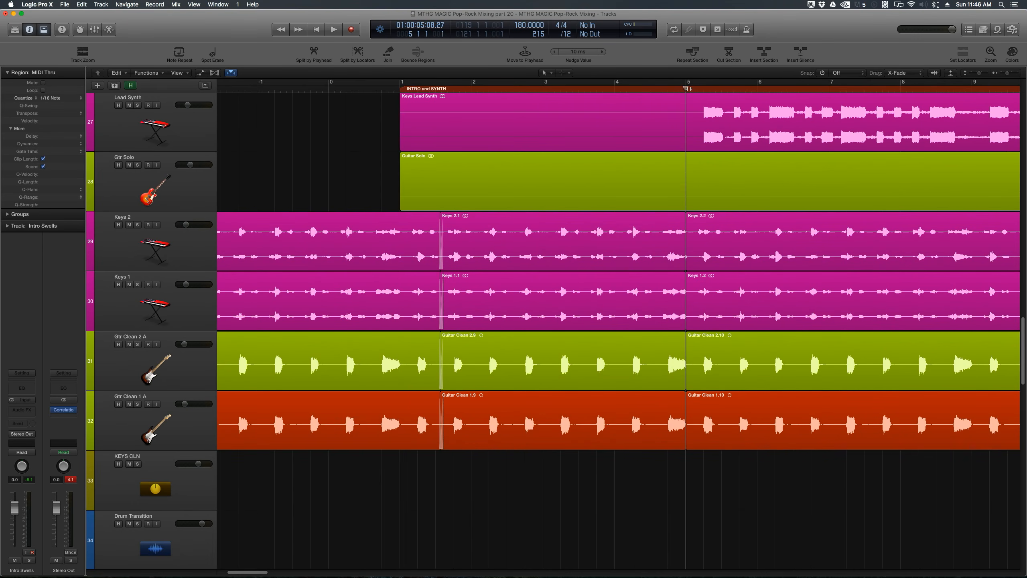
key("super+Right")
key("super+Right")
key("super+Right")
key("super+Right")
left_click_drag(623, 409, 759, 275)
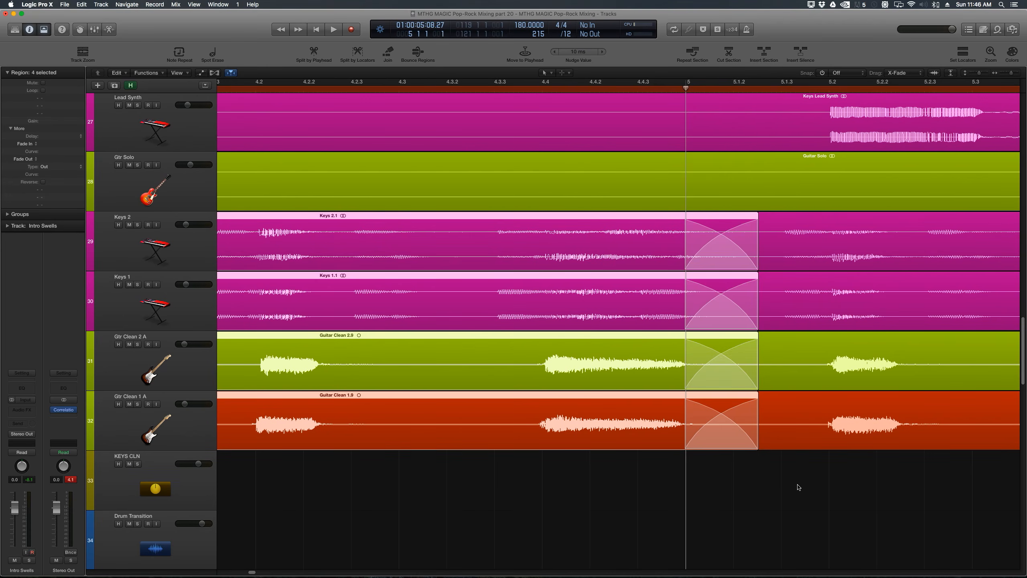
left_click_drag(803, 487, 807, 238)
left_click_drag(691, 266, 738, 277)
left_click(725, 533)
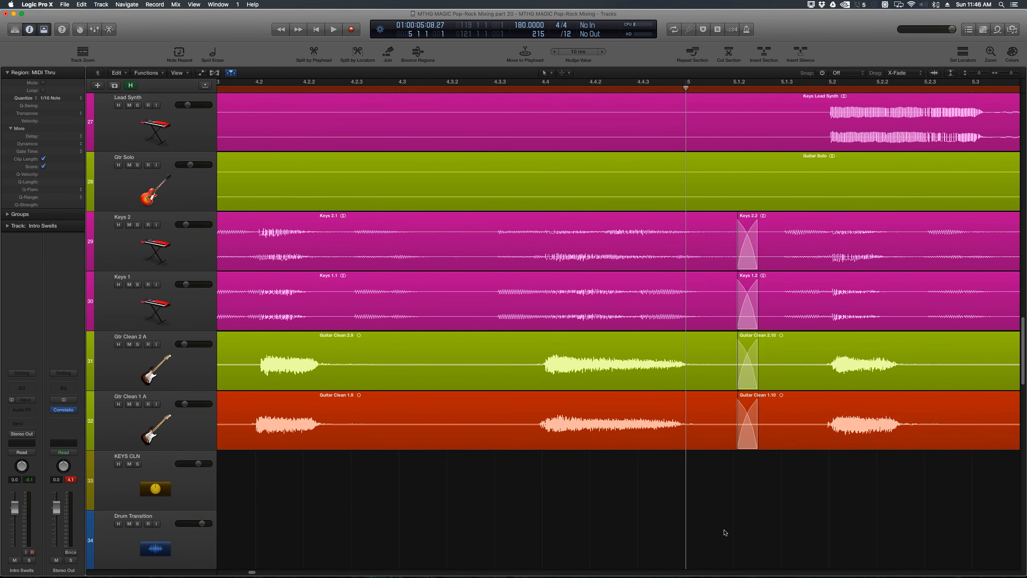
key("z")
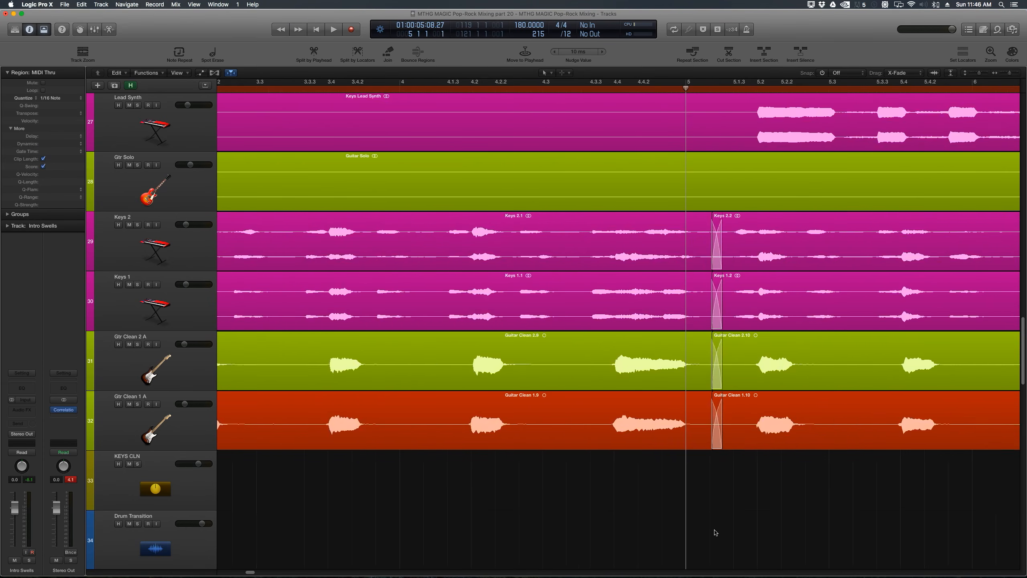
Step: Trim the beginning of the copied keys and guitar regions by deleting a short marquee section
key("Return")
key("z")
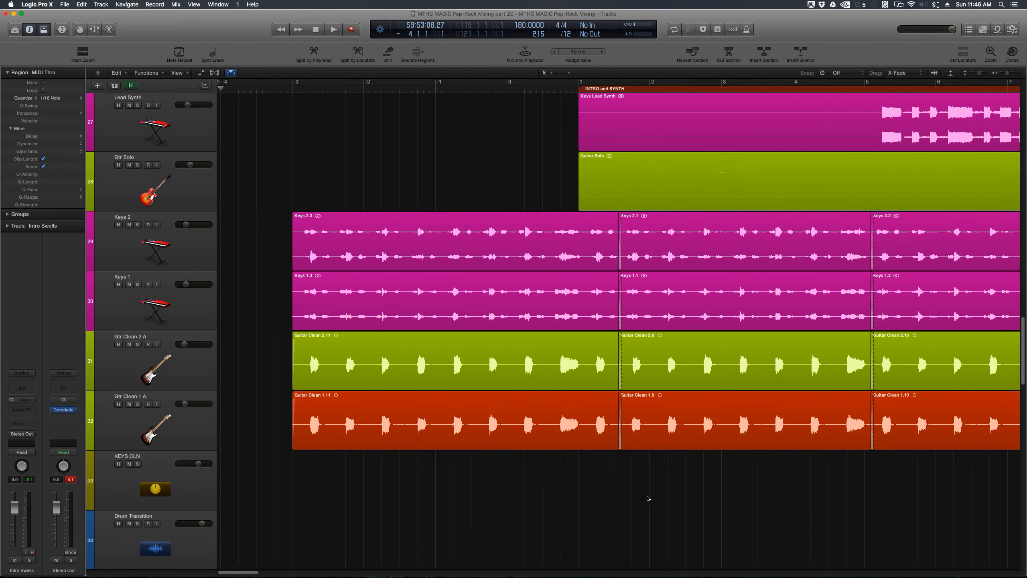
left_click_drag(395, 248, 459, 436)
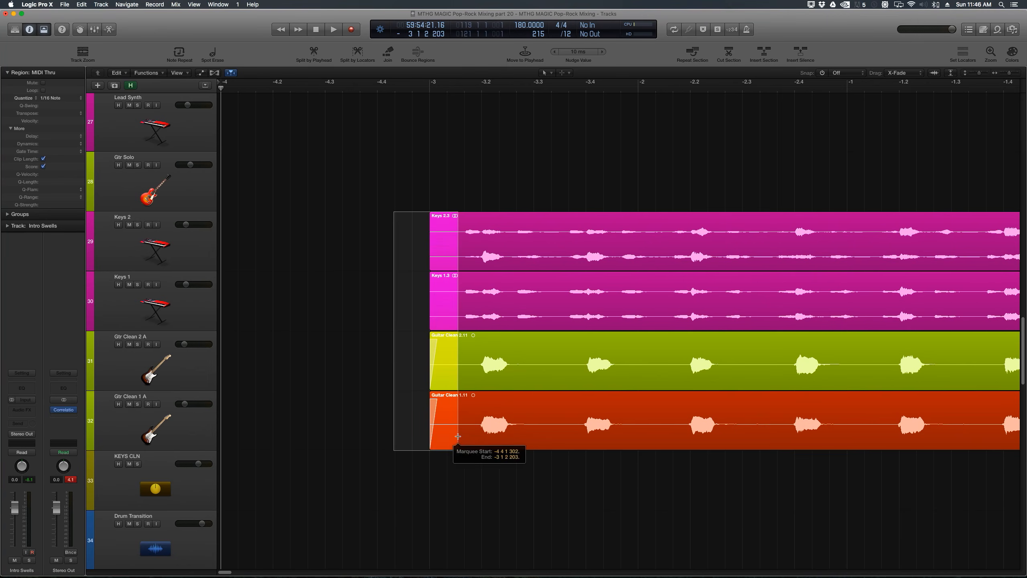
key("Delete")
left_click_drag(437, 242, 411, 408)
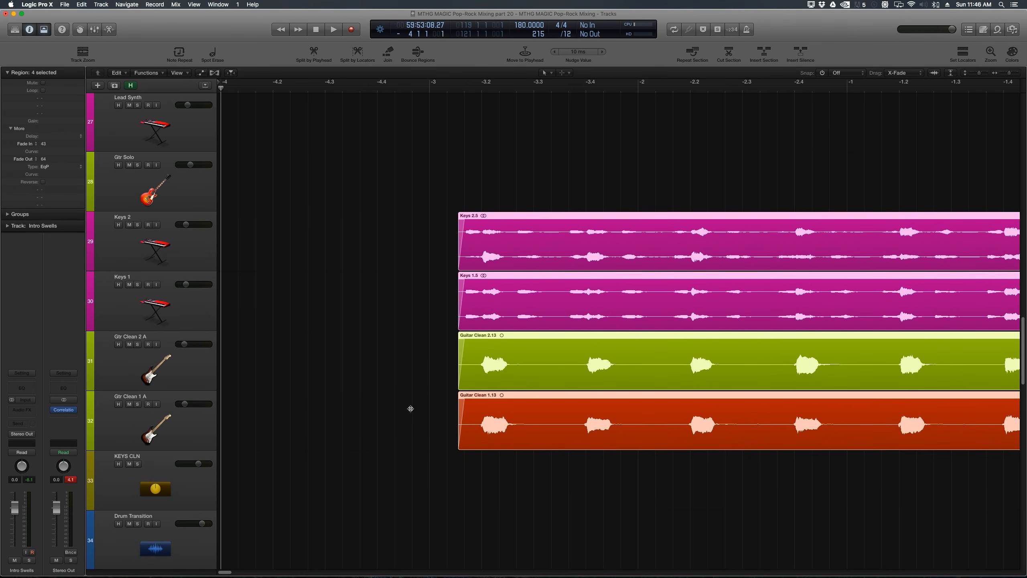
Step: Set snap to Bar and move the Intro Swells and Cut Up Vocals regions earlier to start at bar -5
left_click_drag(437, 91, 428, 93)
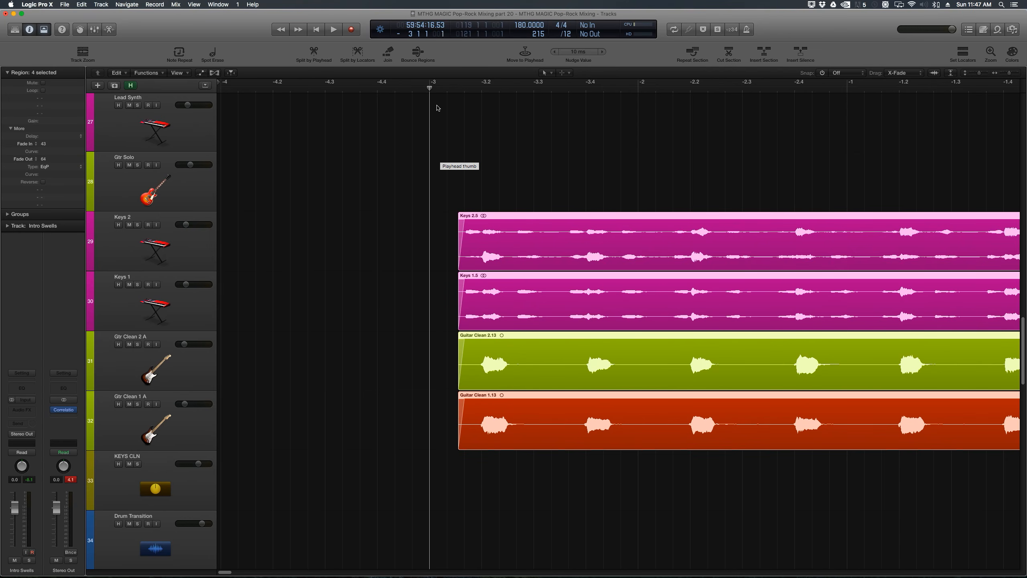
left_click(452, 137)
key("super+Left")
key("super+Left")
key("super+Left")
key("super+Left")
key("super+Left")
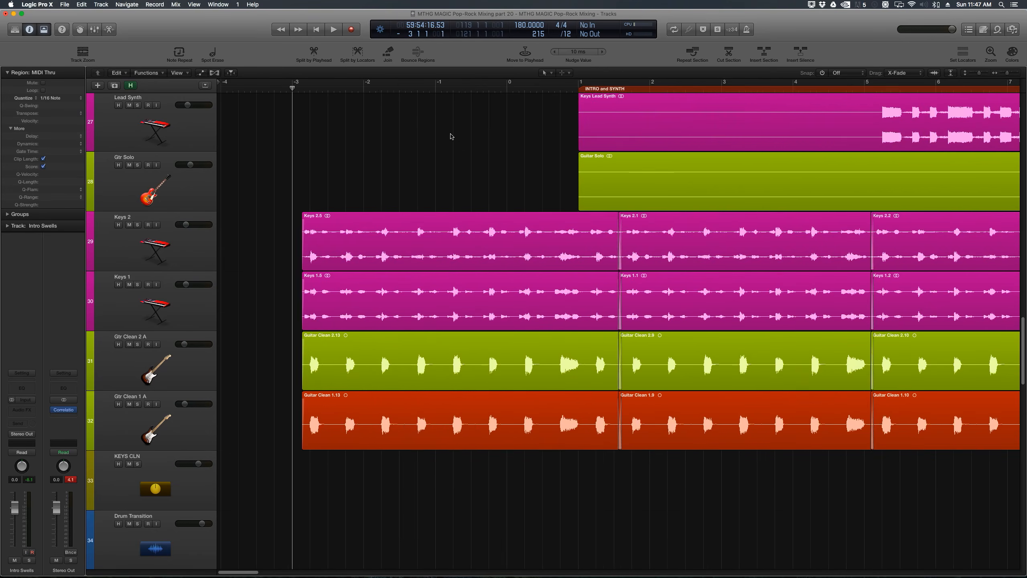
scroll(358, 217, "up", 1)
scroll(358, 217, "up", 2)
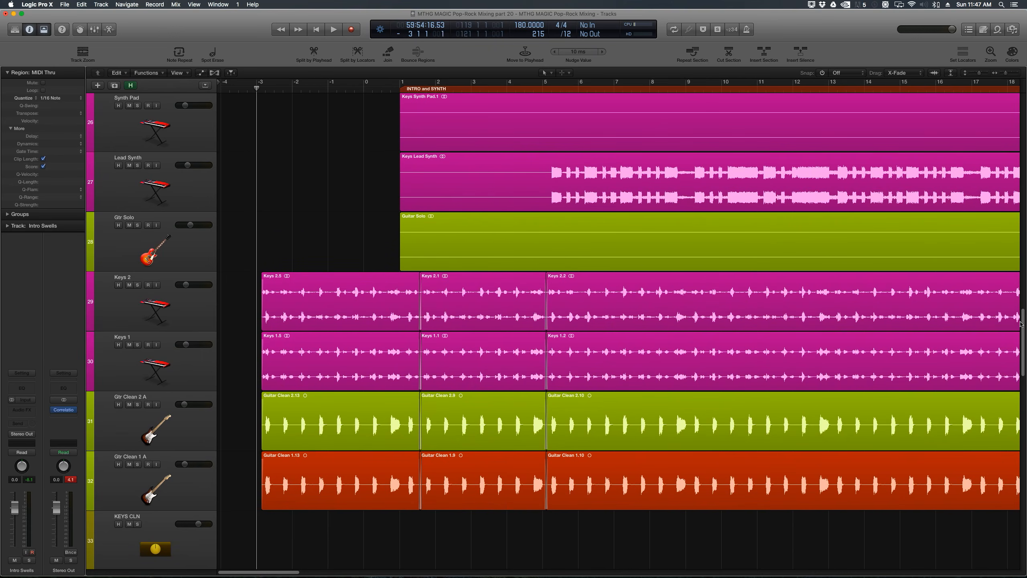
left_click_drag(1025, 328, 1023, 122)
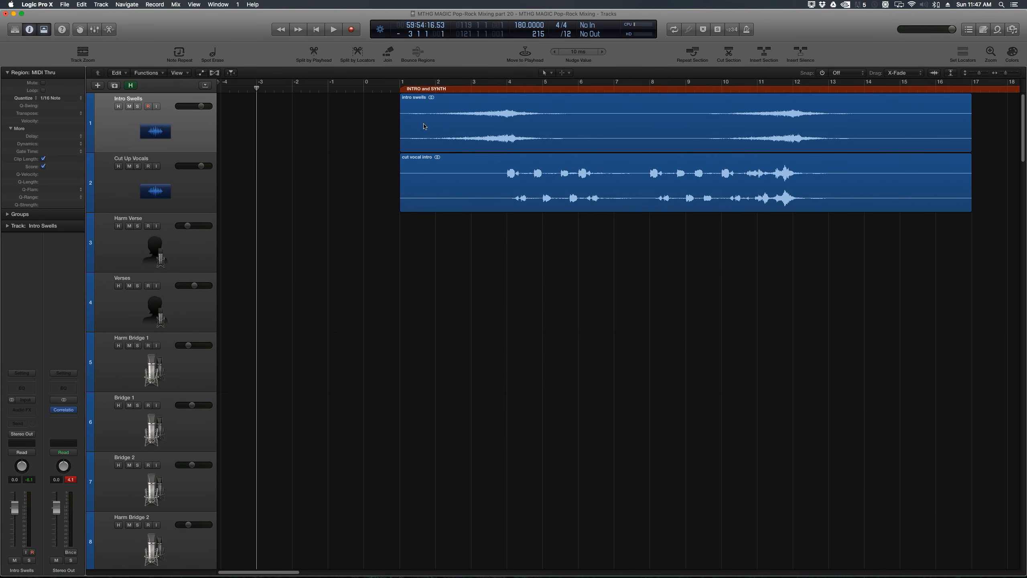
left_click(508, 87)
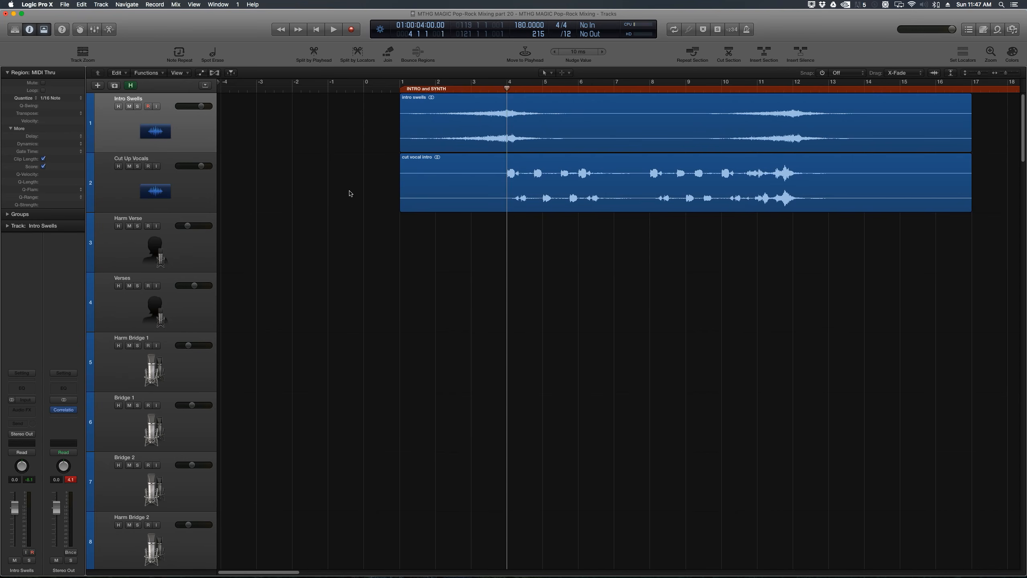
key("Return")
key("super+Right")
key("super+Right")
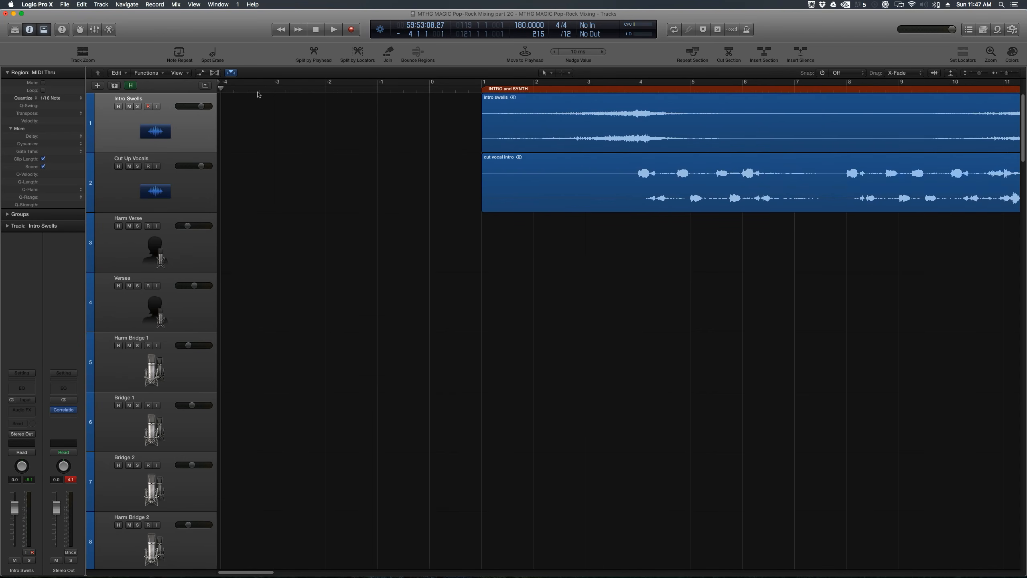
left_click(293, 89)
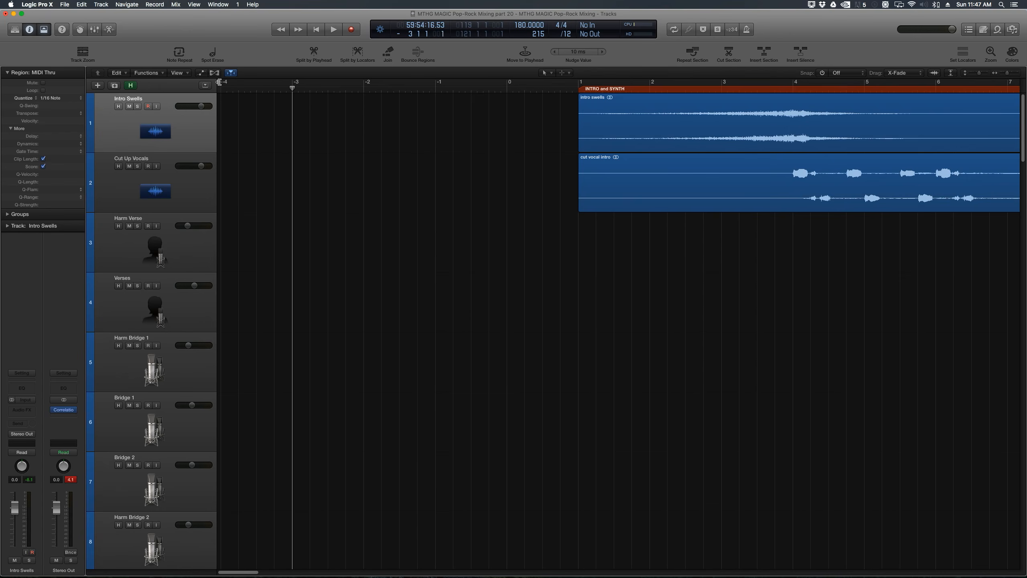
left_click_drag(219, 82, 39, 84)
left_click(300, 107)
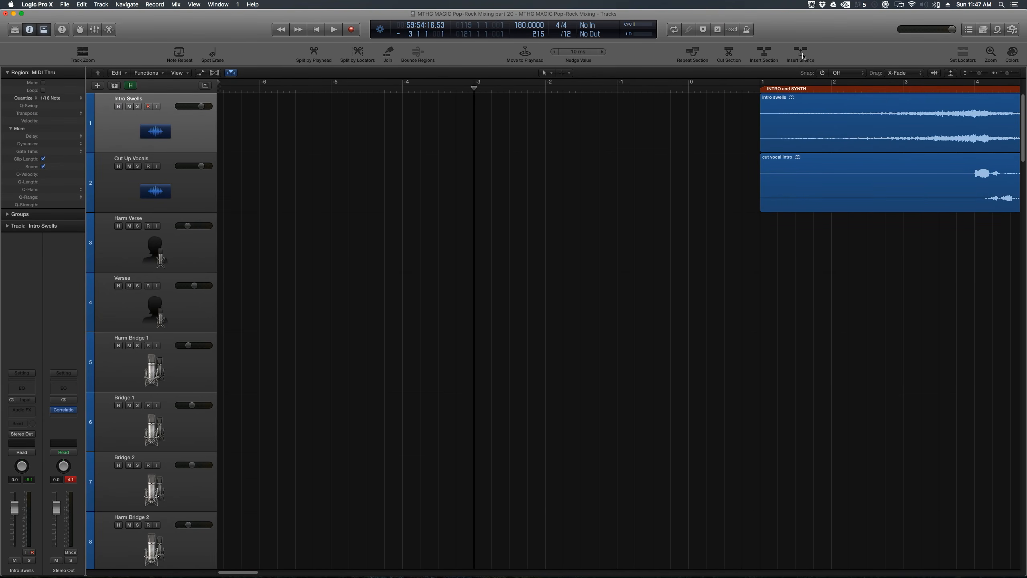
left_click(845, 76)
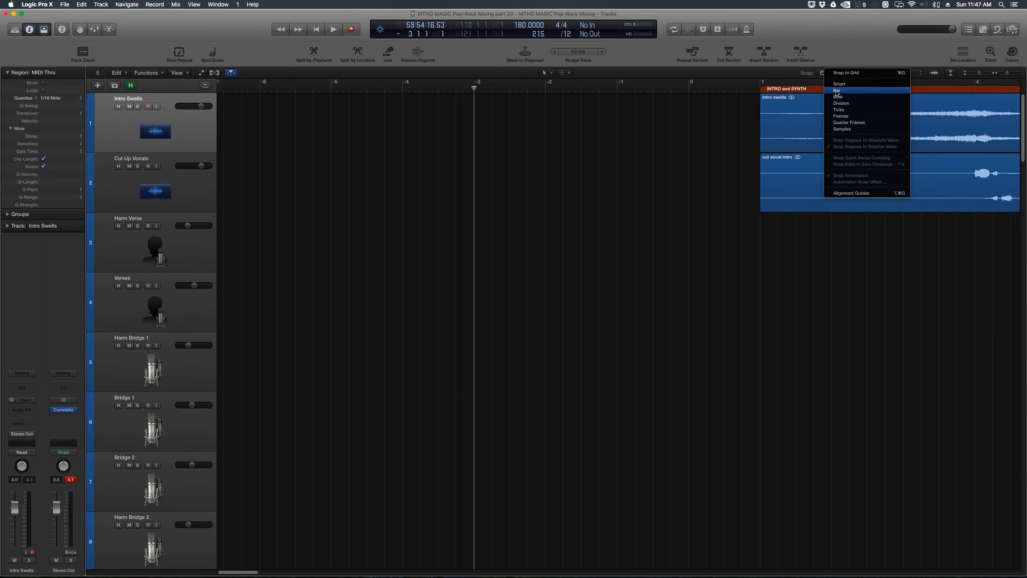
left_click(844, 92)
left_click_drag(733, 131, 371, 165)
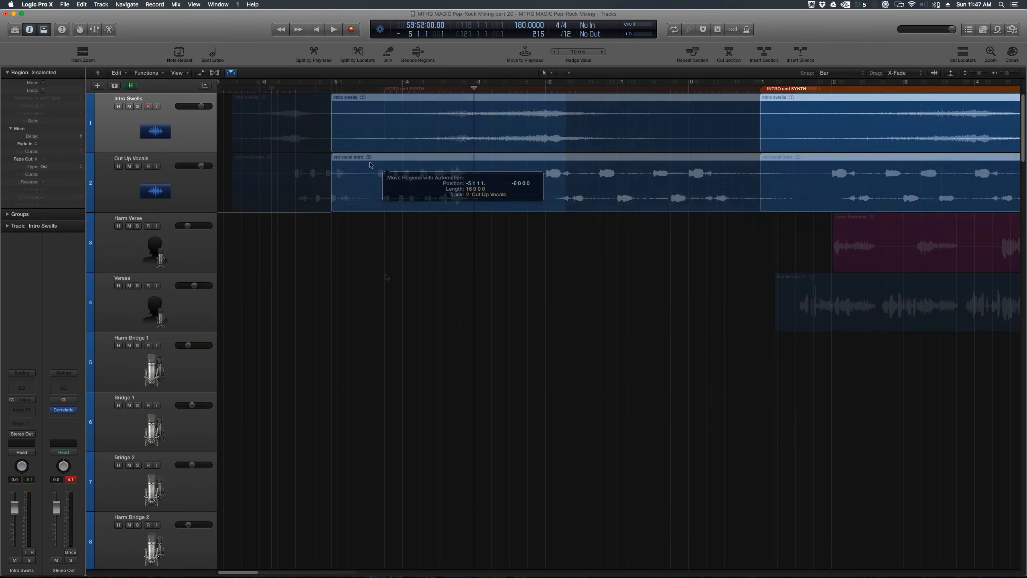
Step: Play back the arrangement from the beginning to hear the extended intro
key("super+Left")
key("super+Left")
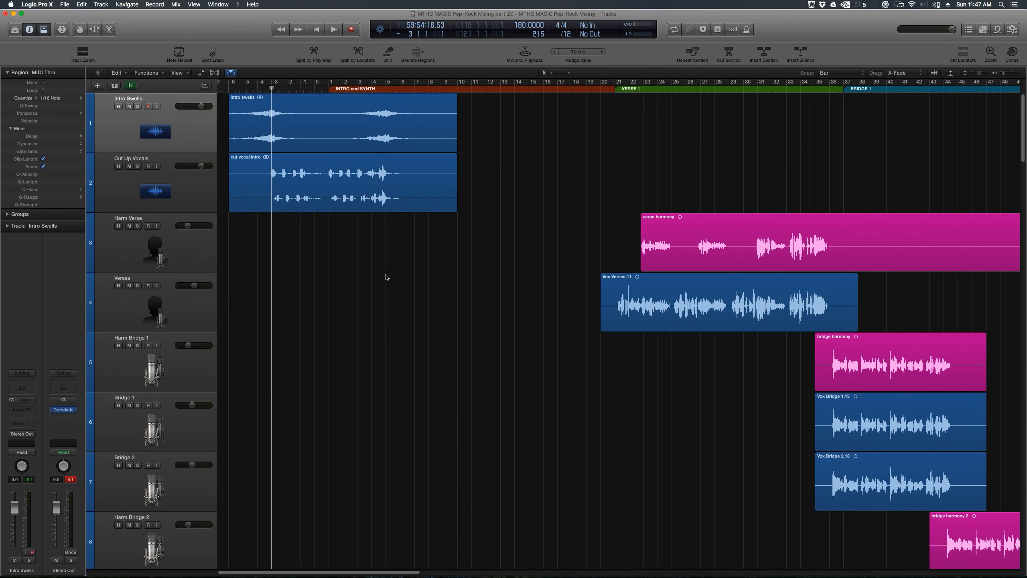
key("Return")
key("space")
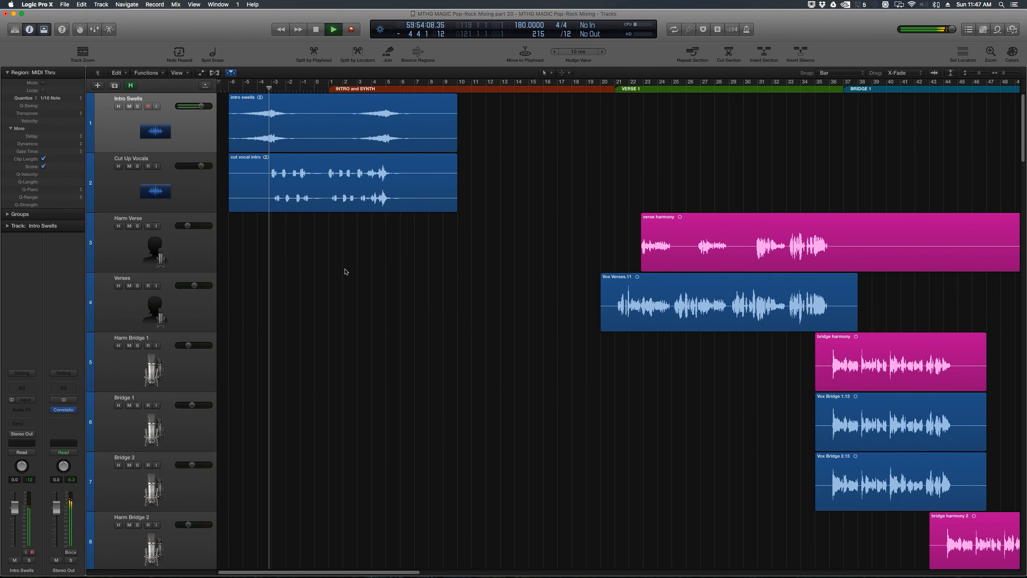
left_click(200, 136)
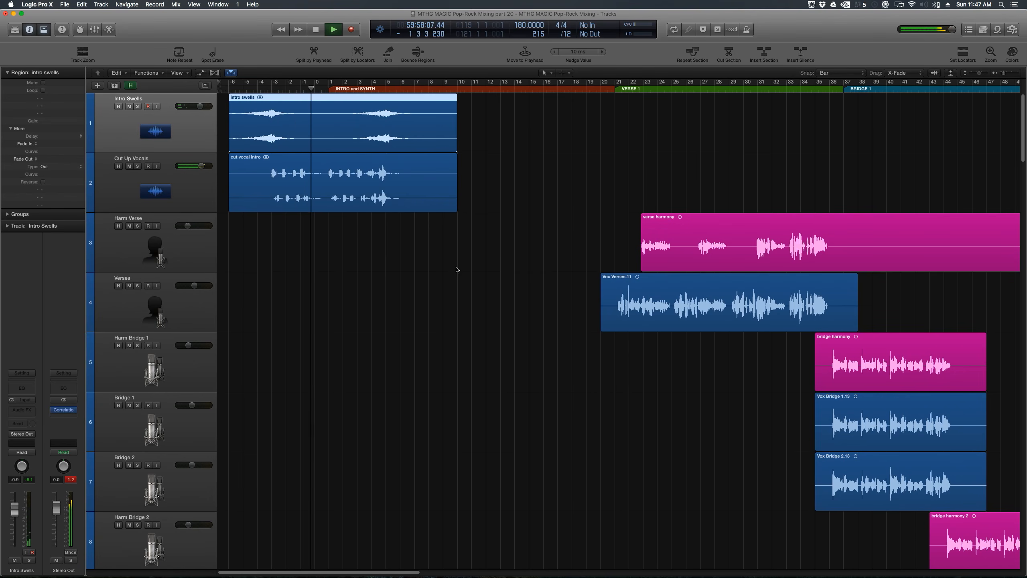
Step: Stop playback and lower the Intro Swells track's volume to about -5.6 dB
left_click(171, 191)
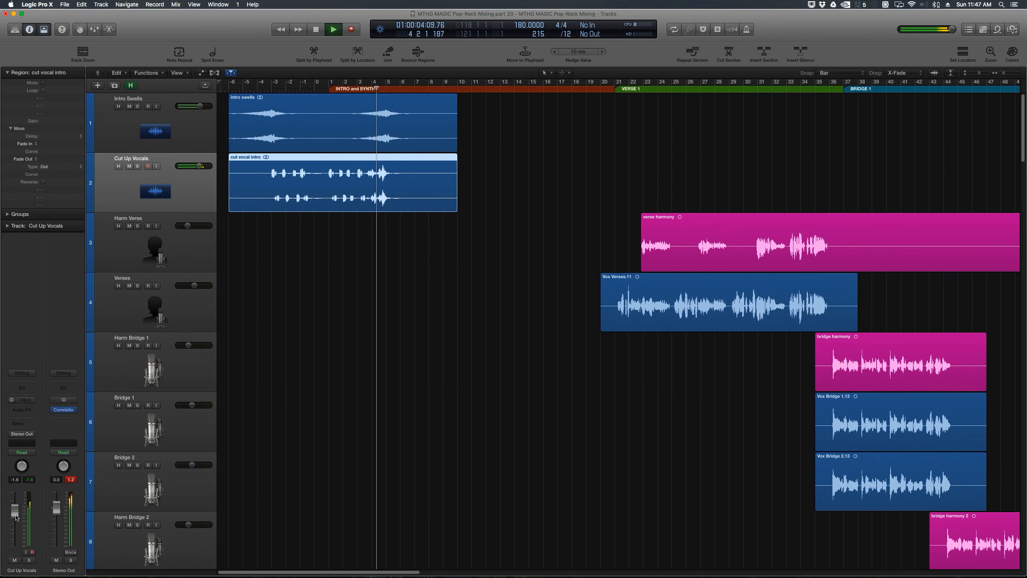
key("space")
left_click(171, 126)
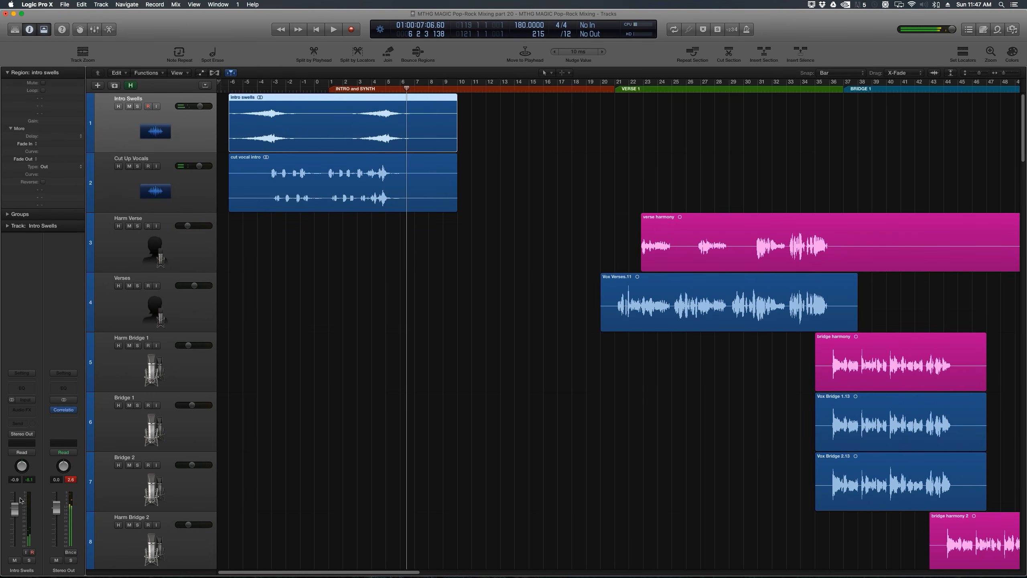
left_click_drag(16, 512, 16, 523)
Step: Browse the arrangement to inspect the reverse cymbal and vocal stutter regions at the synth break
left_click(340, 421)
scroll(340, 421, "down", 10)
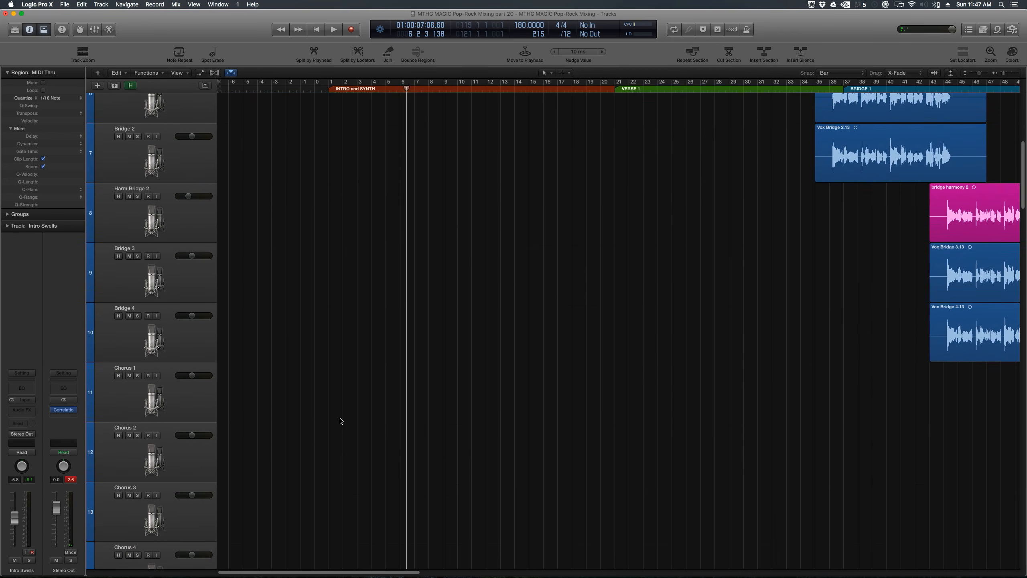
scroll(340, 421, "down", 3)
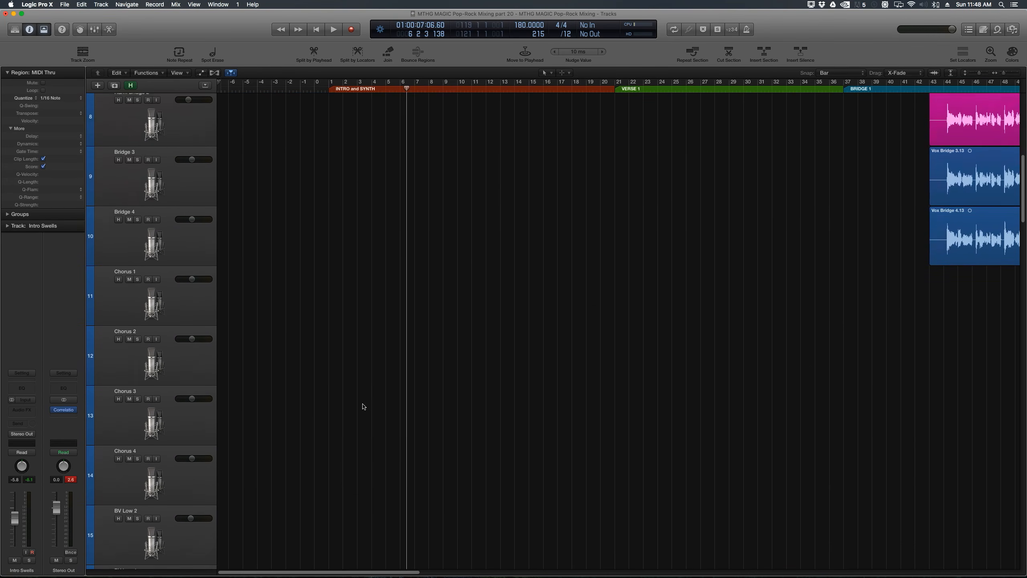
scroll(363, 407, "up", 10)
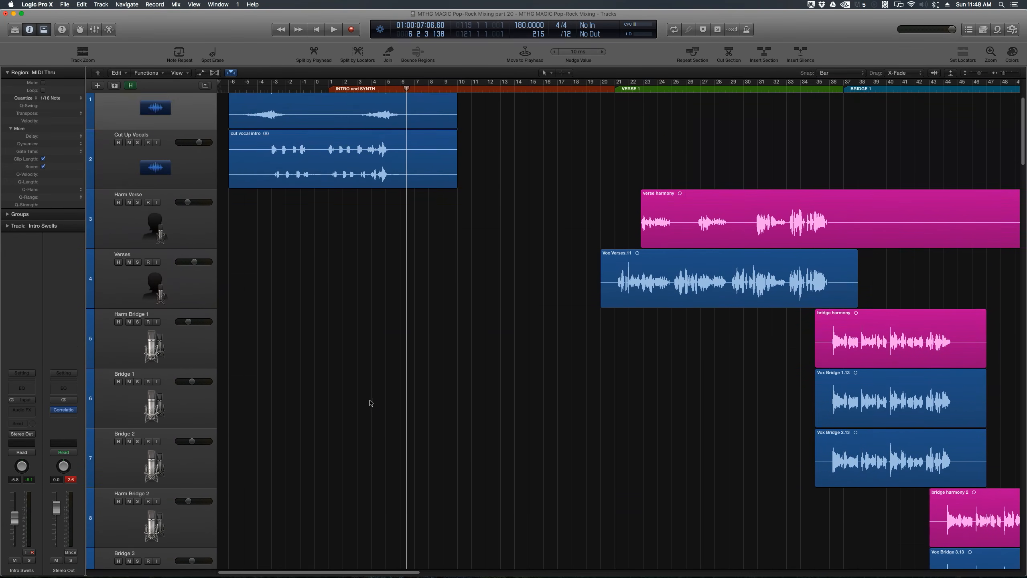
scroll(369, 364, "up", 2)
key("super+Left")
key("super+Left")
key("super+Left")
key("super+Left")
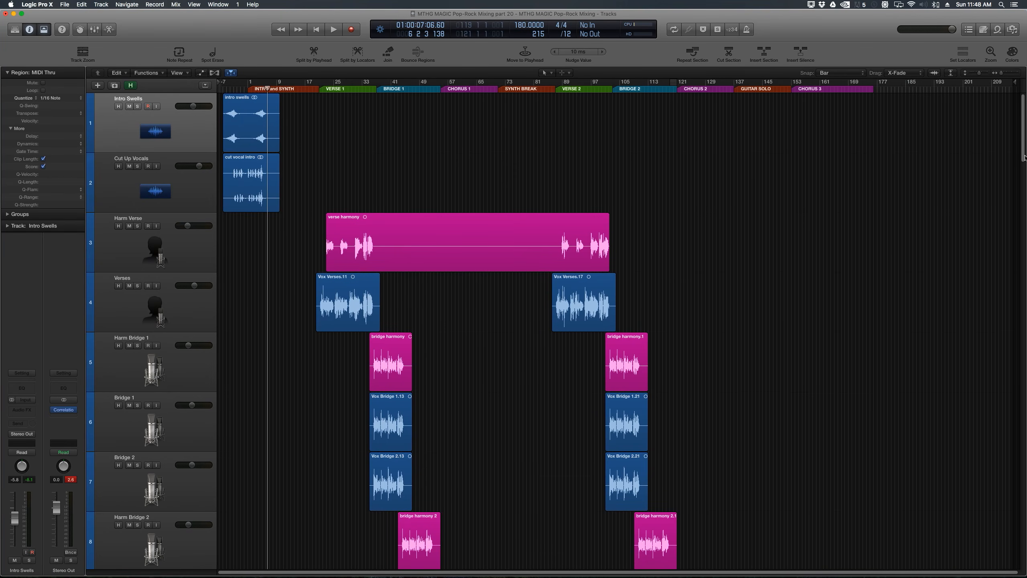
left_click_drag(1025, 157, 1011, 316)
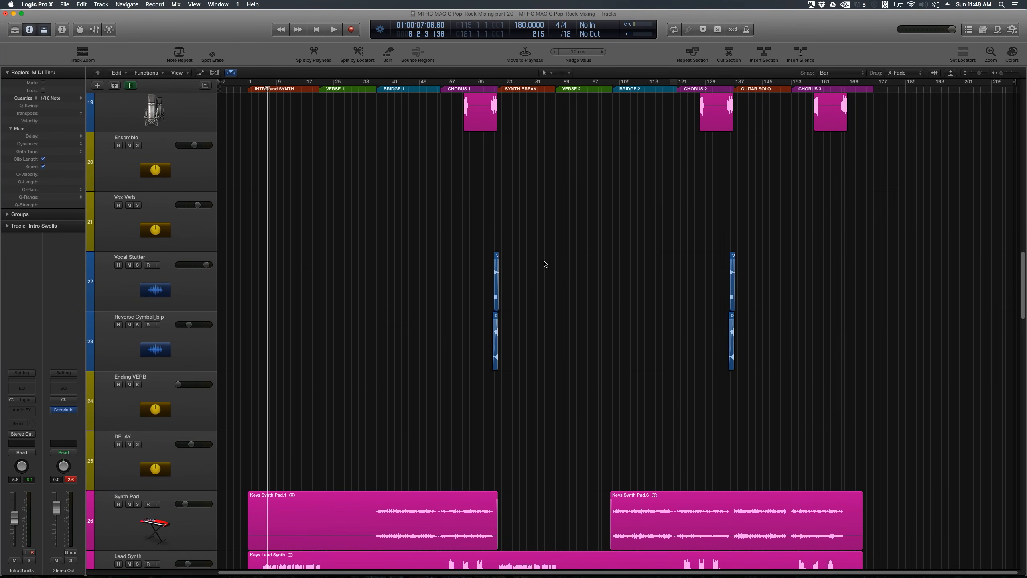
left_click(495, 89)
key("super+Right")
key("super+Right")
key("super+Right")
key("super+Right")
key("super+Right")
key("super+Right")
key("super+Right")
key("super+Right")
key("super+Right")
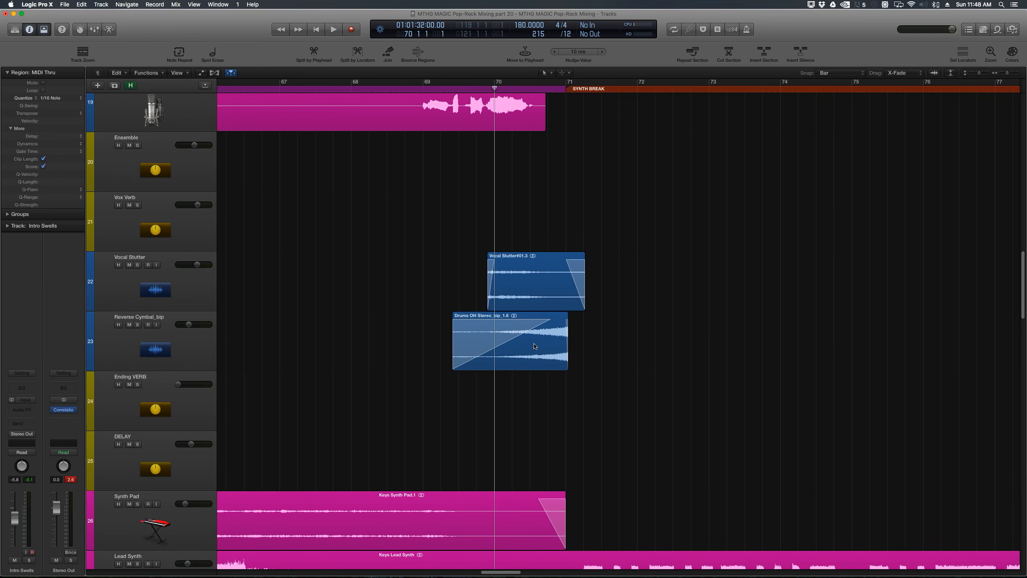
key("super+Left")
key("super+Left")
key("super+Left")
key("super+Right")
key("super+Right")
key("super+Right")
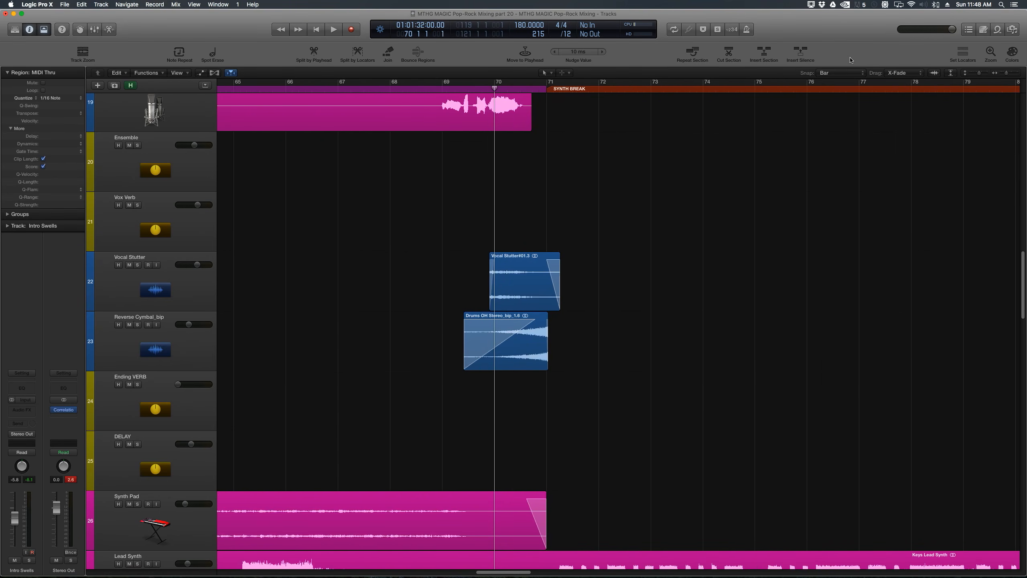
Step: Copy the reverse cymbal region from the synth break to an earlier spot near the first verse
left_click(845, 74)
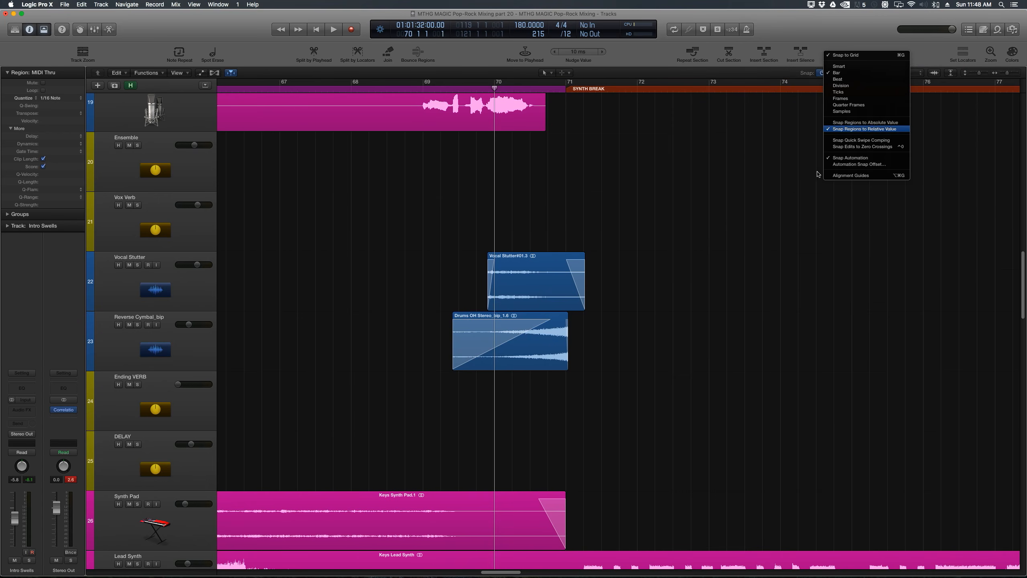
left_click(661, 306)
key("super+Left")
key("super+Left")
key("super+Left")
key("super+Left")
key("super+Left")
key("super+Left")
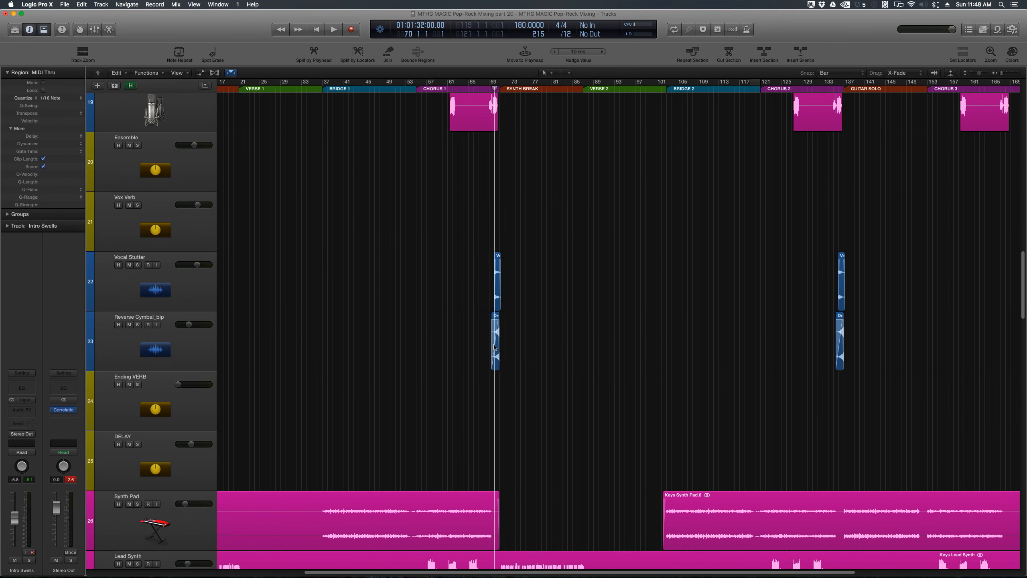
left_click_drag(494, 347, 254, 355)
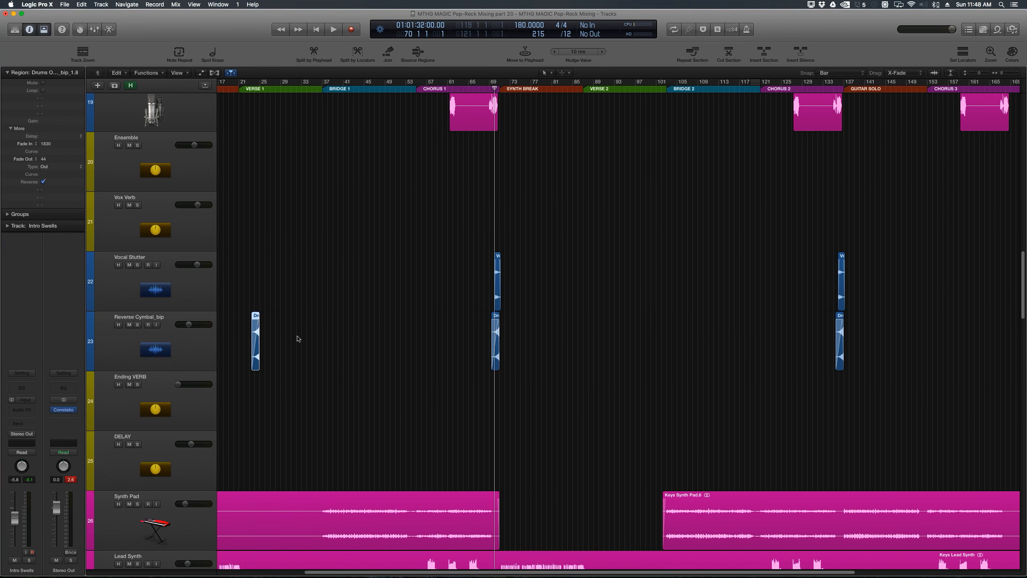
left_click(303, 337)
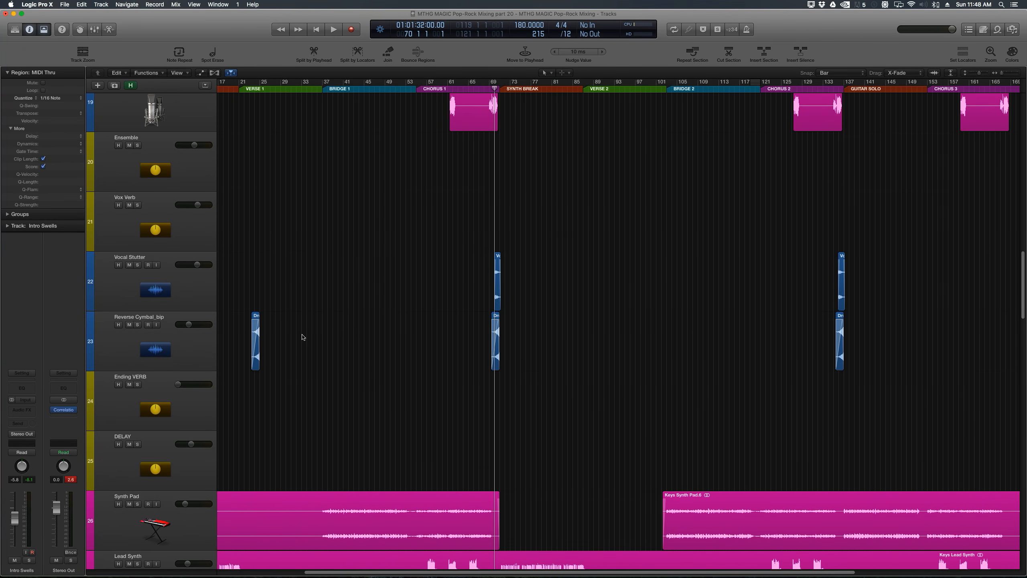
Step: Play the arrangement from the beginning to check the intro
key("Return")
key("space")
key("super+Right")
key("super+Right")
key("super+Right")
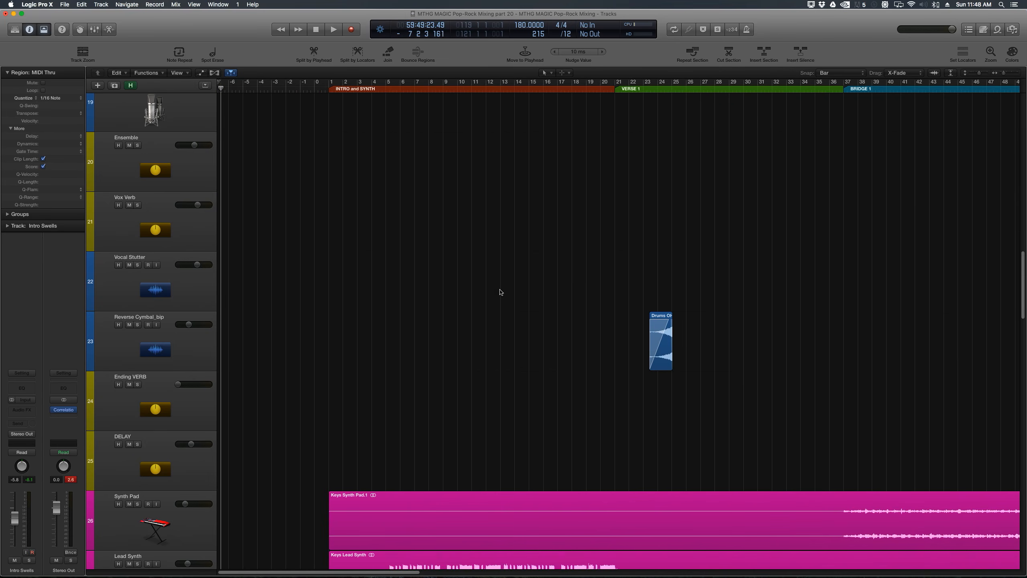
scroll(565, 325, "down", 3)
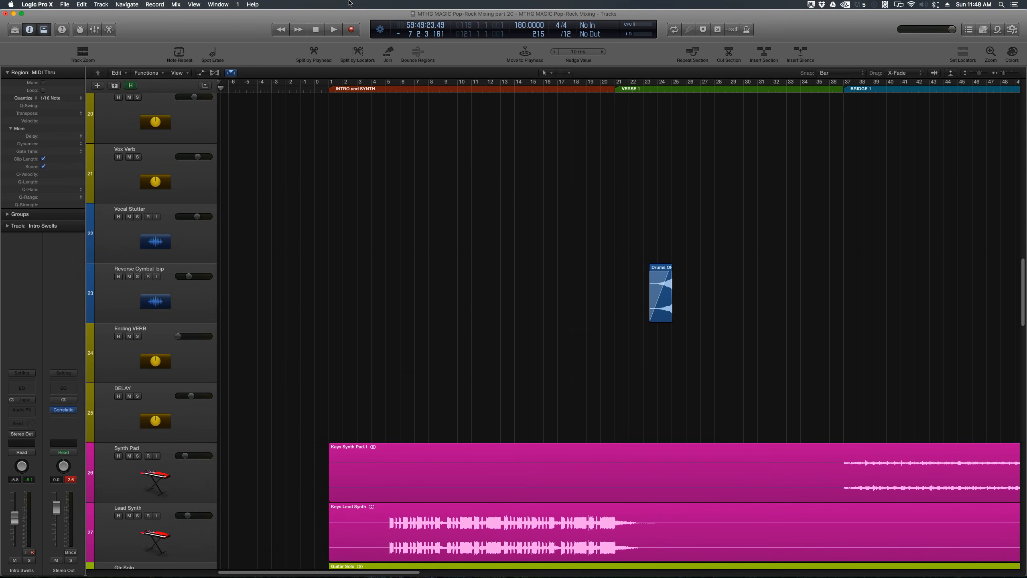
Step: Move the copied reverse cymbal region into the intro so it ends near bar 5
left_click_drag(396, 88, 396, 88)
key("super+Right")
key("super+Right")
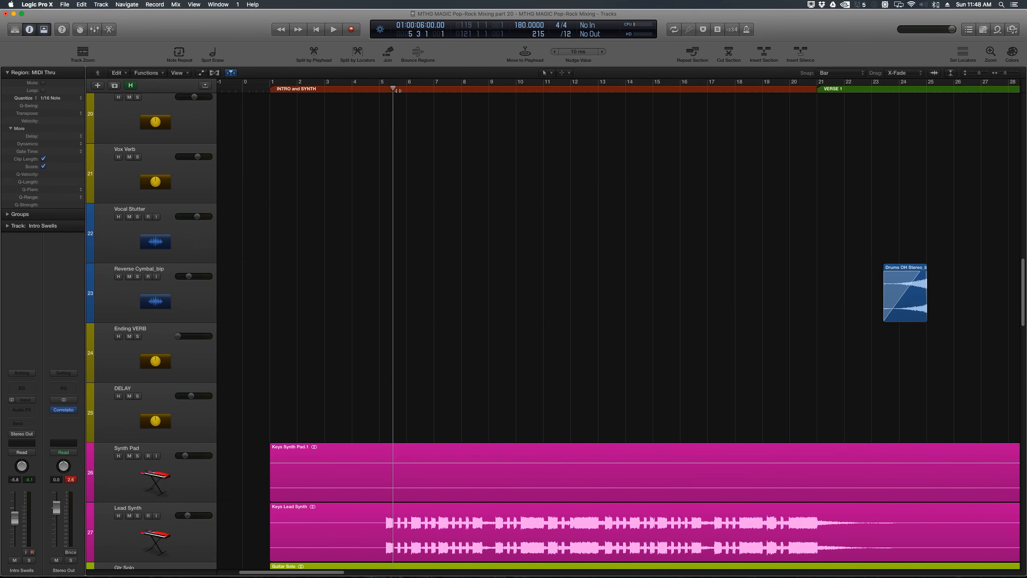
key("super+Left")
key("super+Left")
scroll(398, 91, "down", 5)
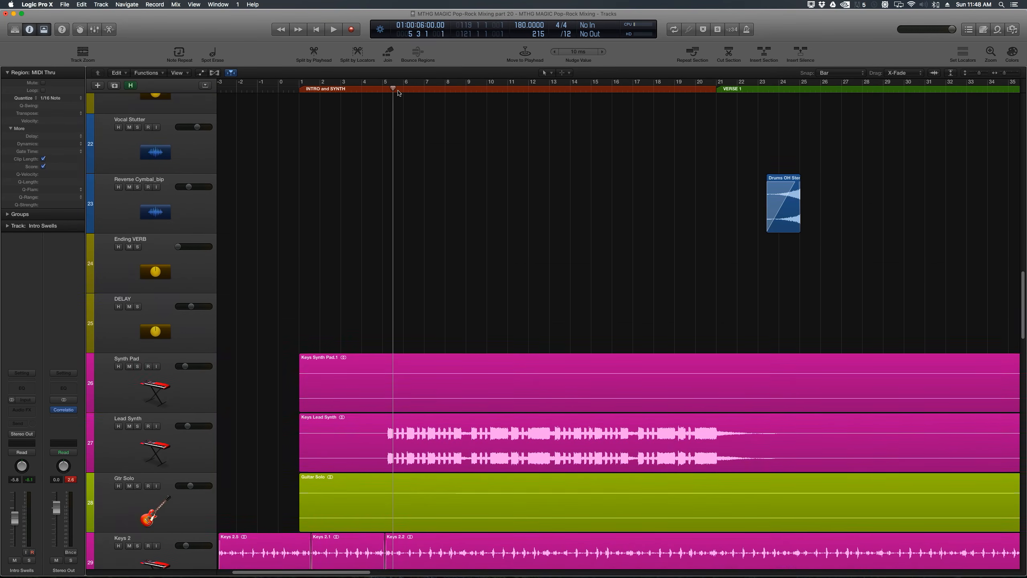
scroll(398, 93, "down", 5)
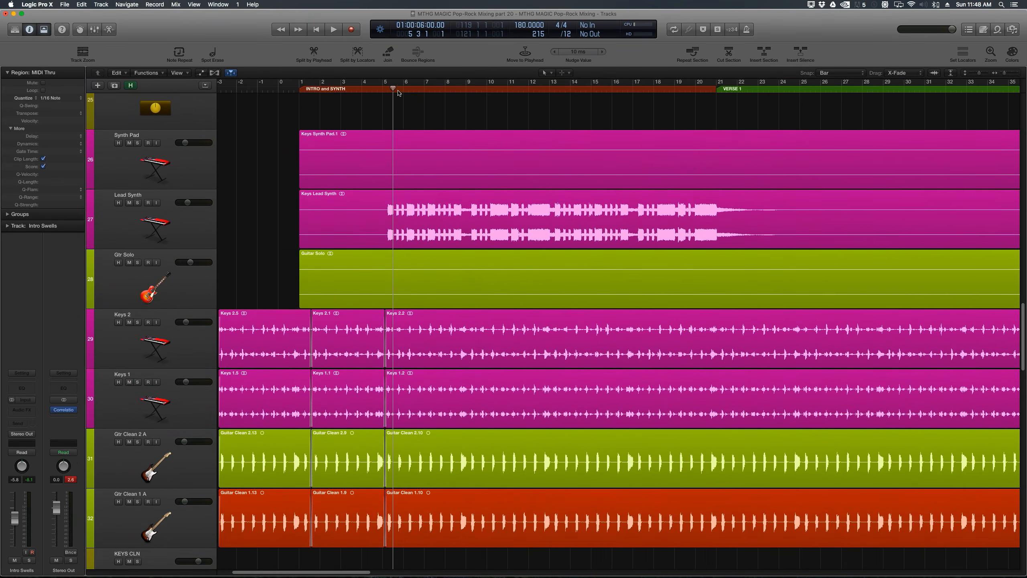
scroll(398, 92, "up", 5)
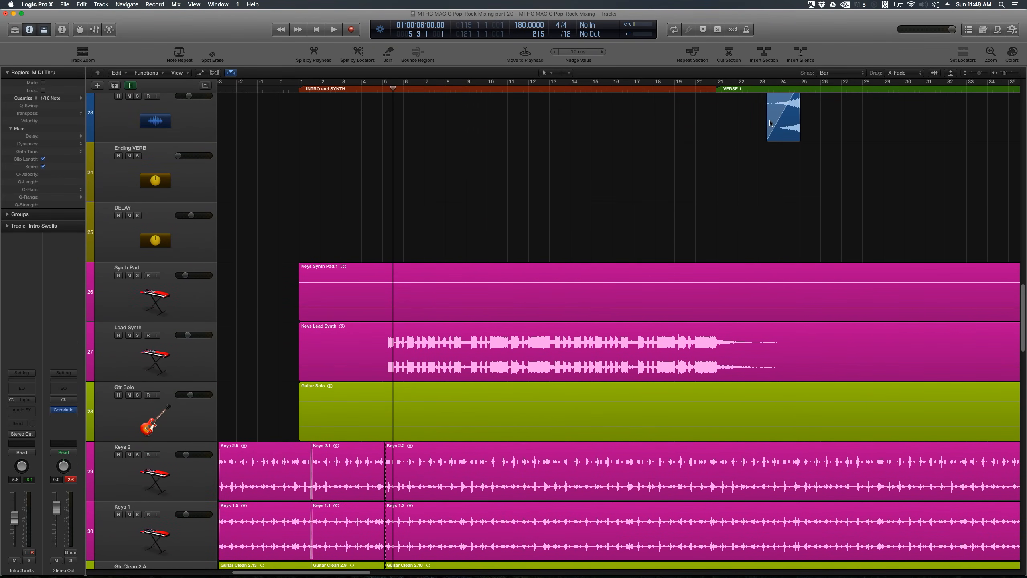
left_click_drag(783, 126, 357, 121)
left_click_drag(356, 120, 355, 120)
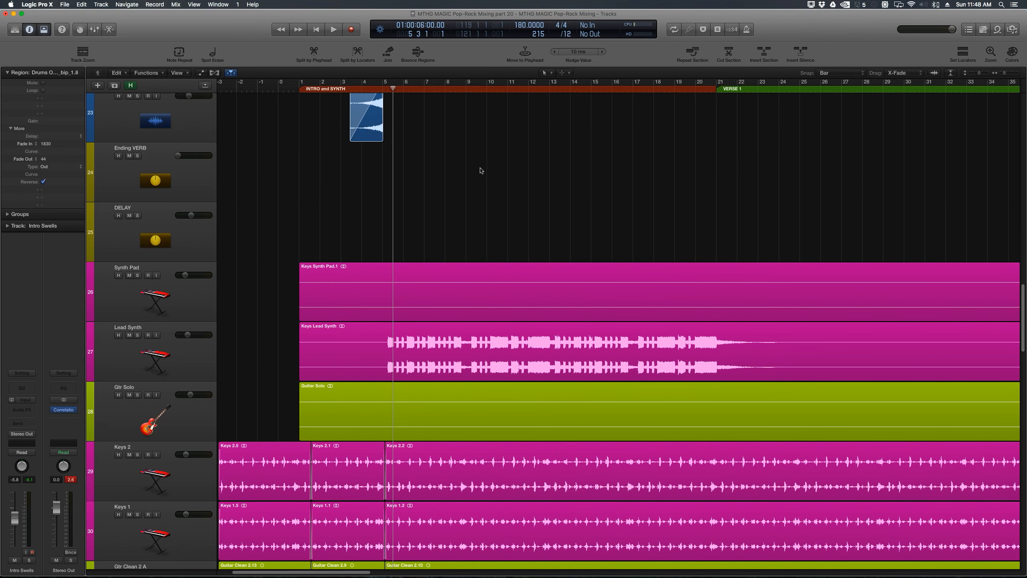
Step: Lower the Intro Swells track's volume further and play the intro from the start
scroll(481, 168, "up", 5)
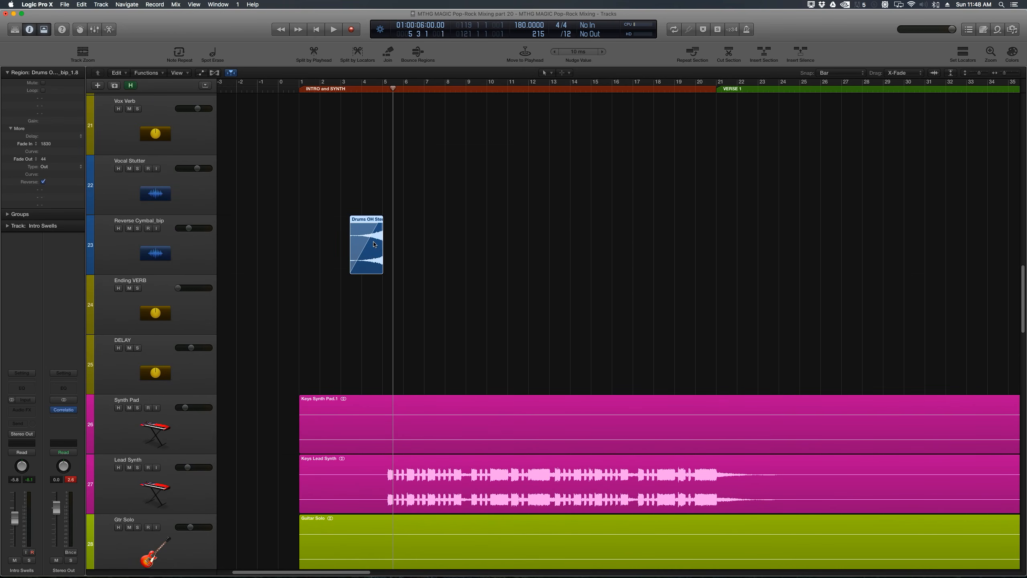
scroll(1023, 288, "up", 20)
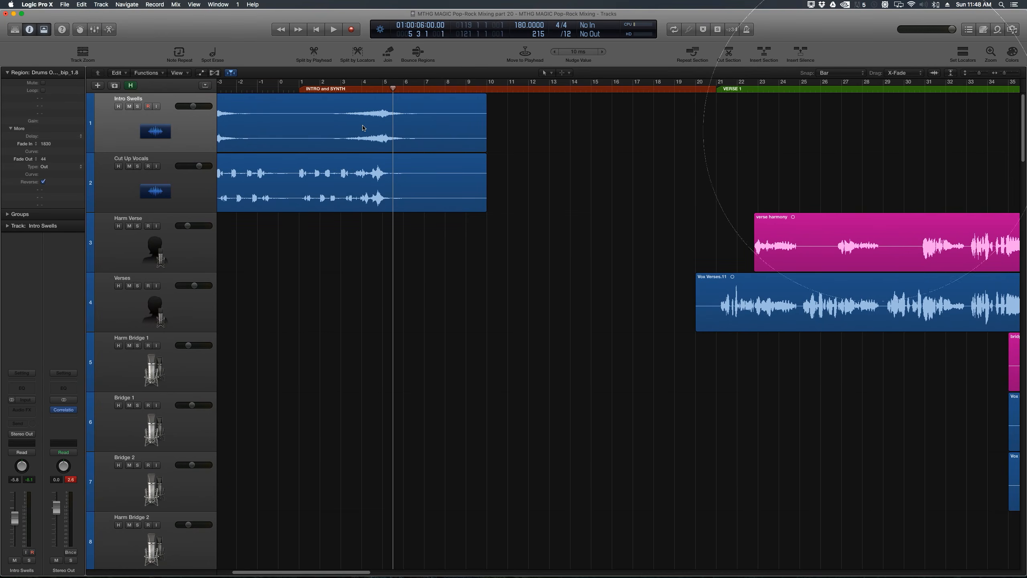
left_click(572, 155)
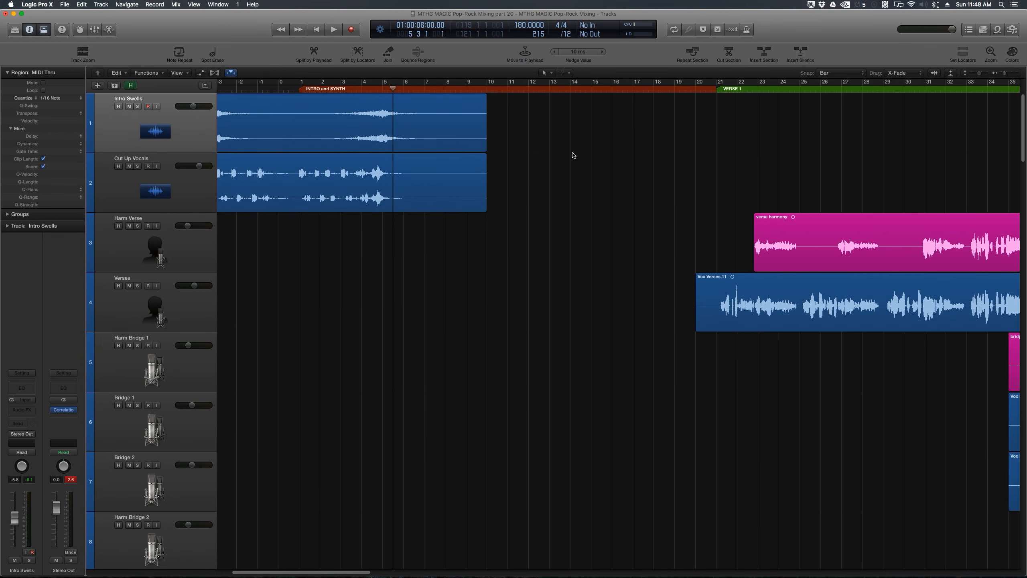
key("Return")
key("super+Right")
key("super+Right")
left_click(163, 124)
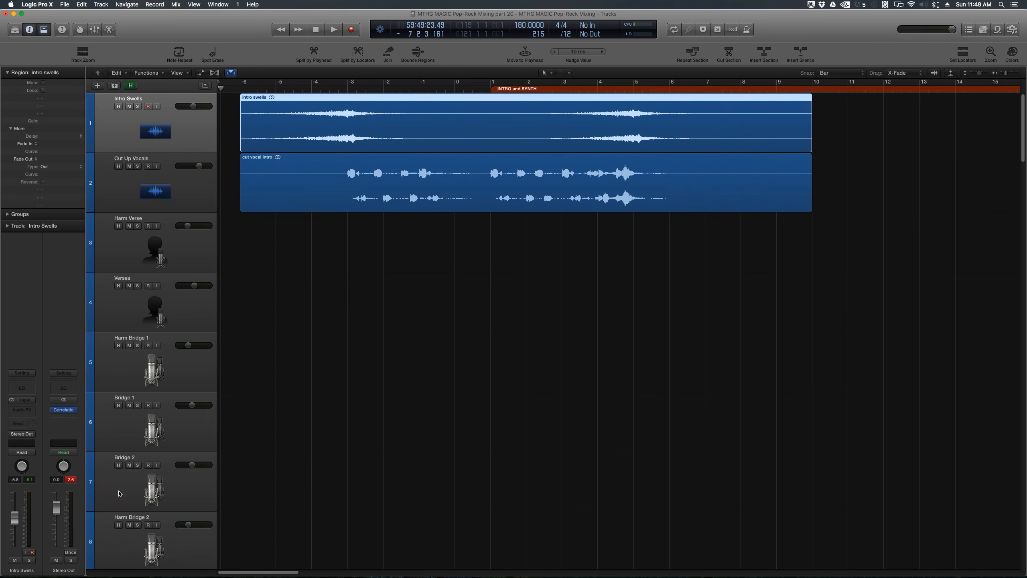
left_click_drag(14, 519, 15, 527)
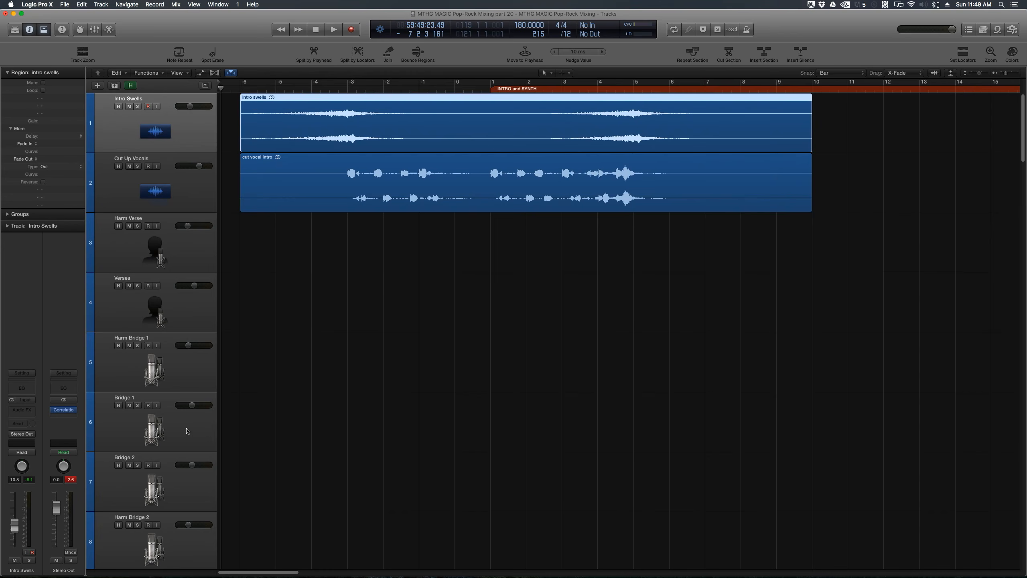
left_click(327, 312)
key("space")
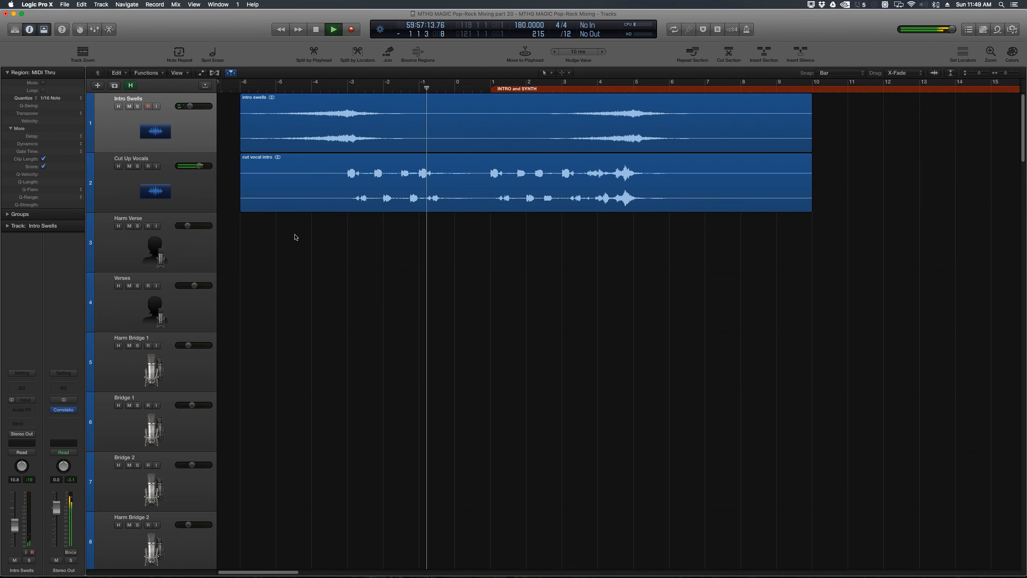
Step: Lower the Cut Up Vocals track's volume to about -4.8 dB and stop playback
left_click(295, 186)
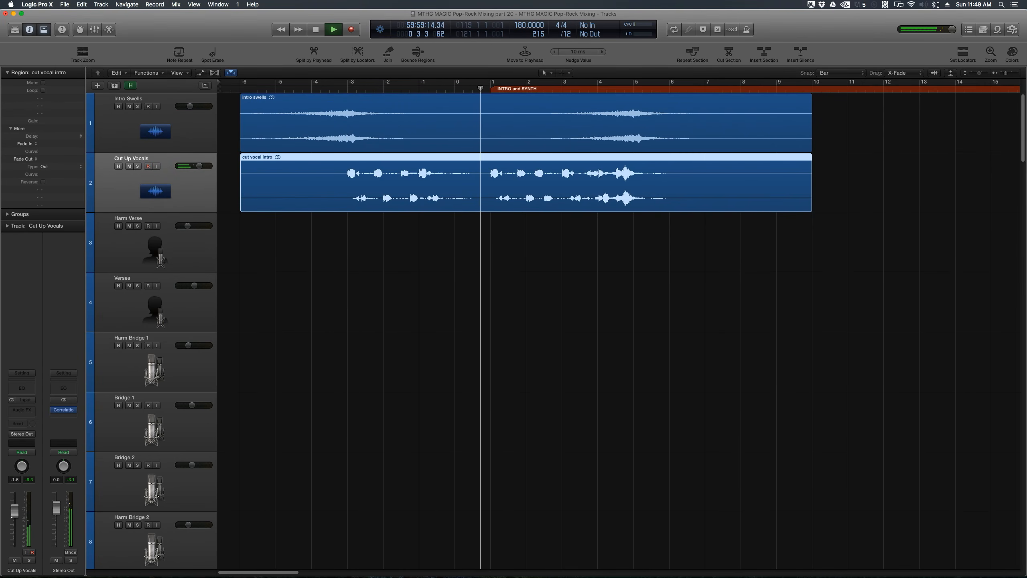
left_click_drag(15, 512, 14, 515)
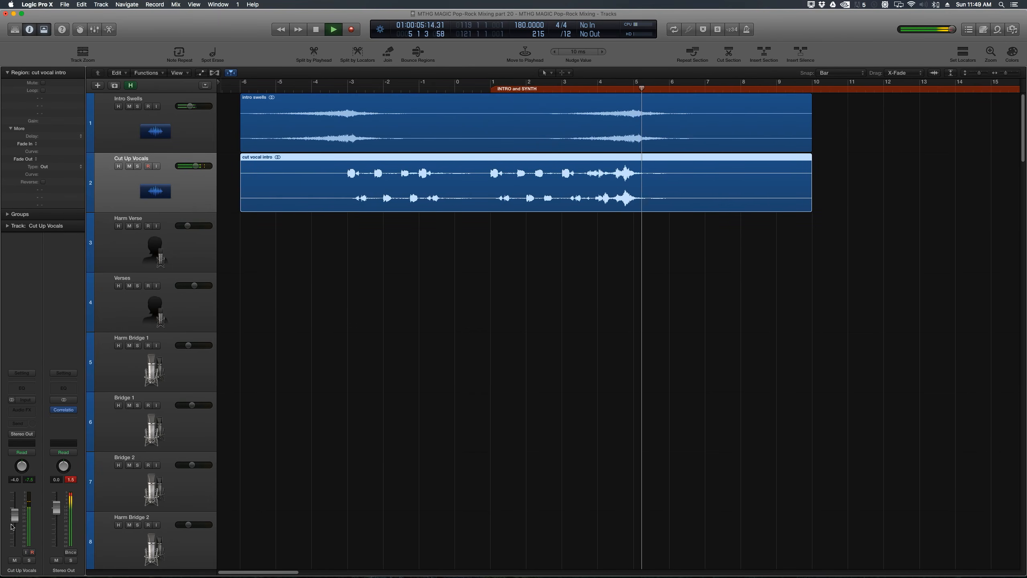
key("z")
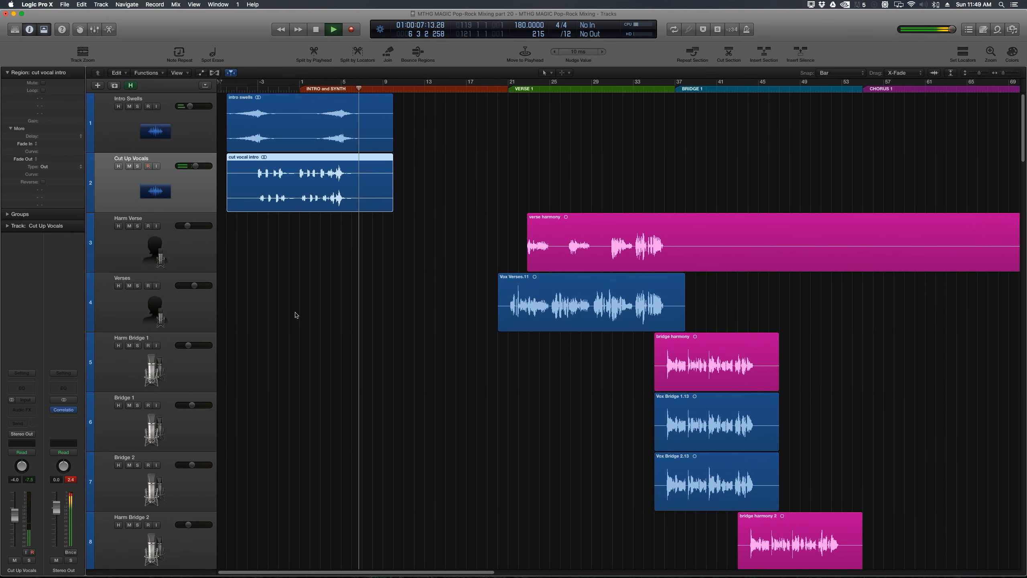
key("space")
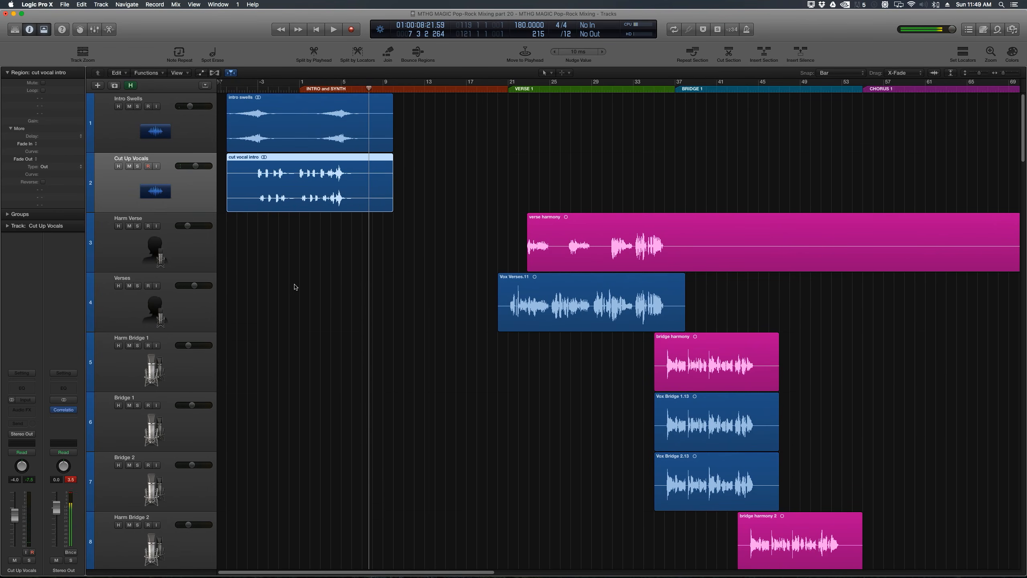
scroll(295, 287, "down", 10)
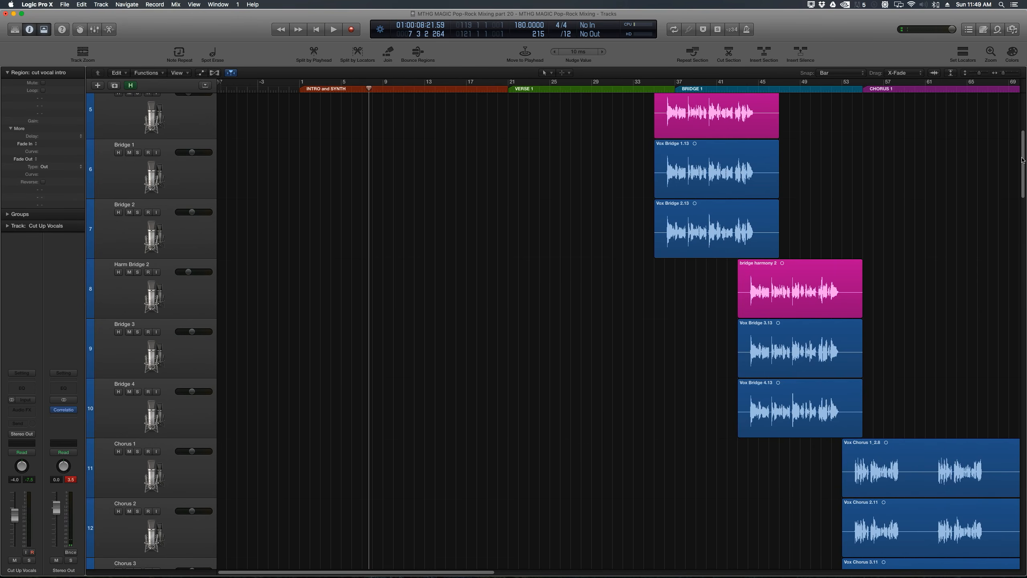
left_click_drag(1022, 159, 994, 108)
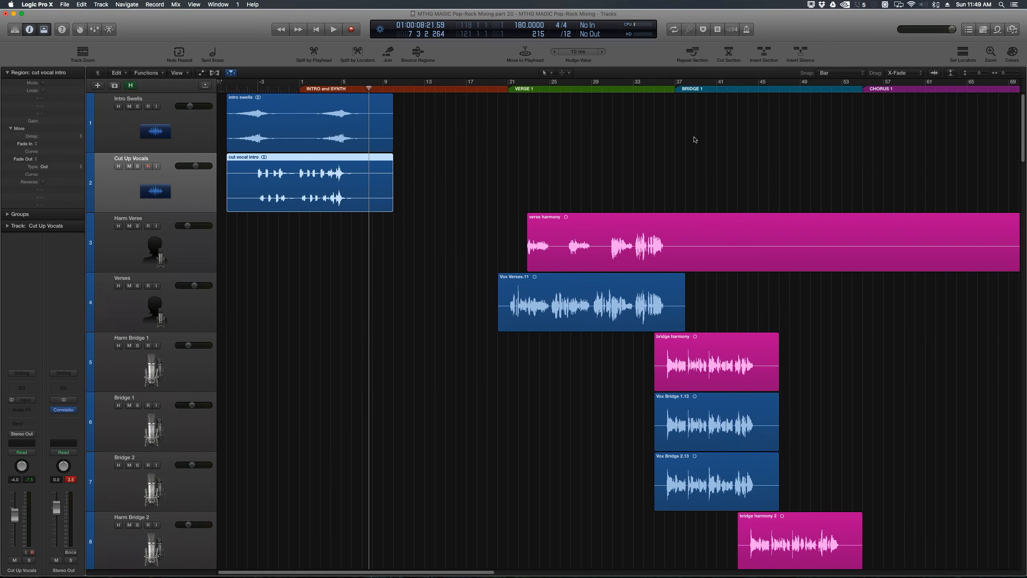
left_click(305, 245)
left_click(291, 190)
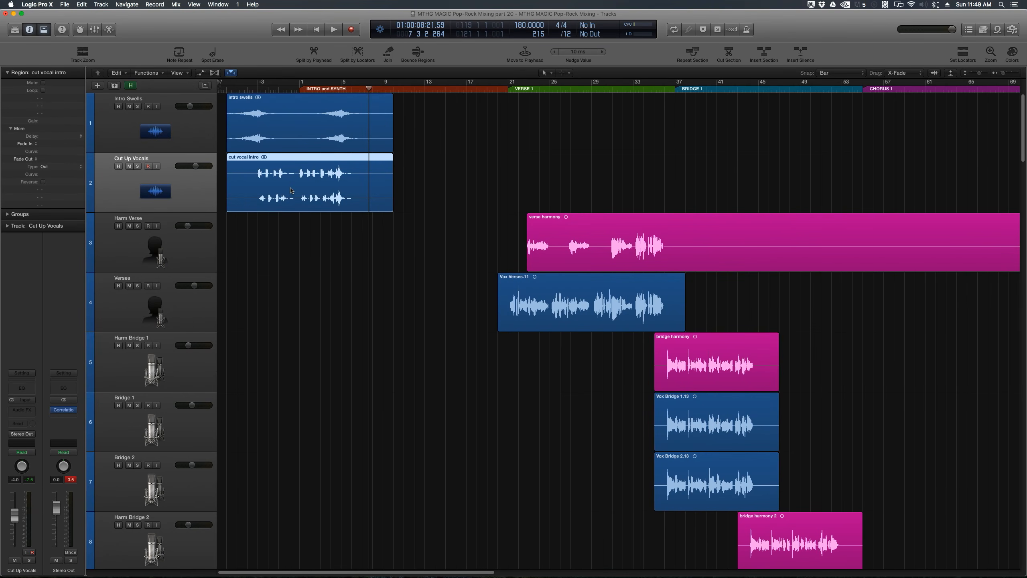